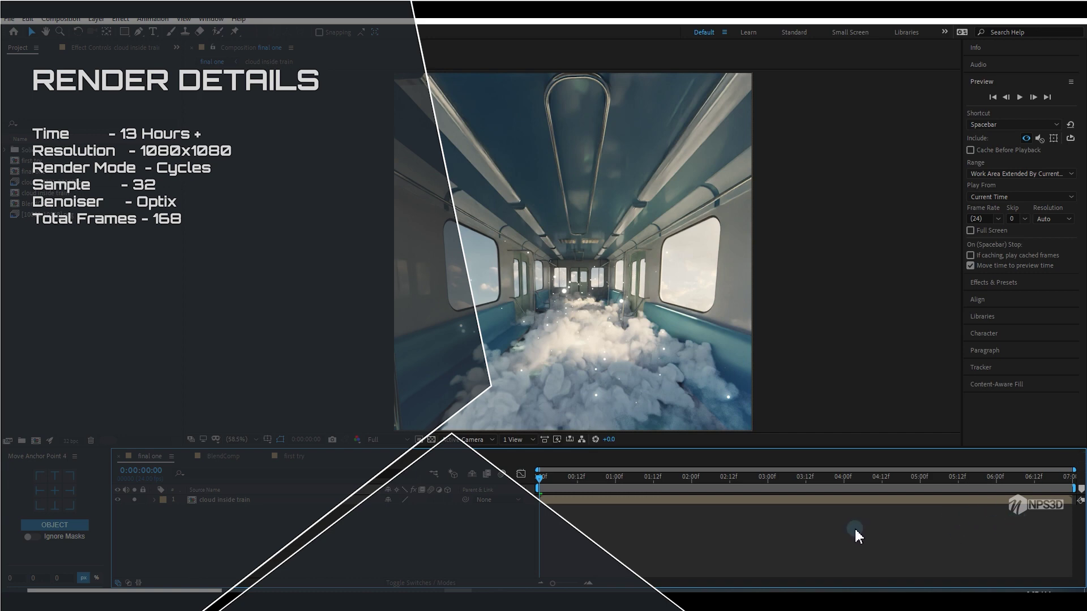
Step: Play back and scrub through the "final one" composition, viewing it in the enlarged preview as well
key(space)
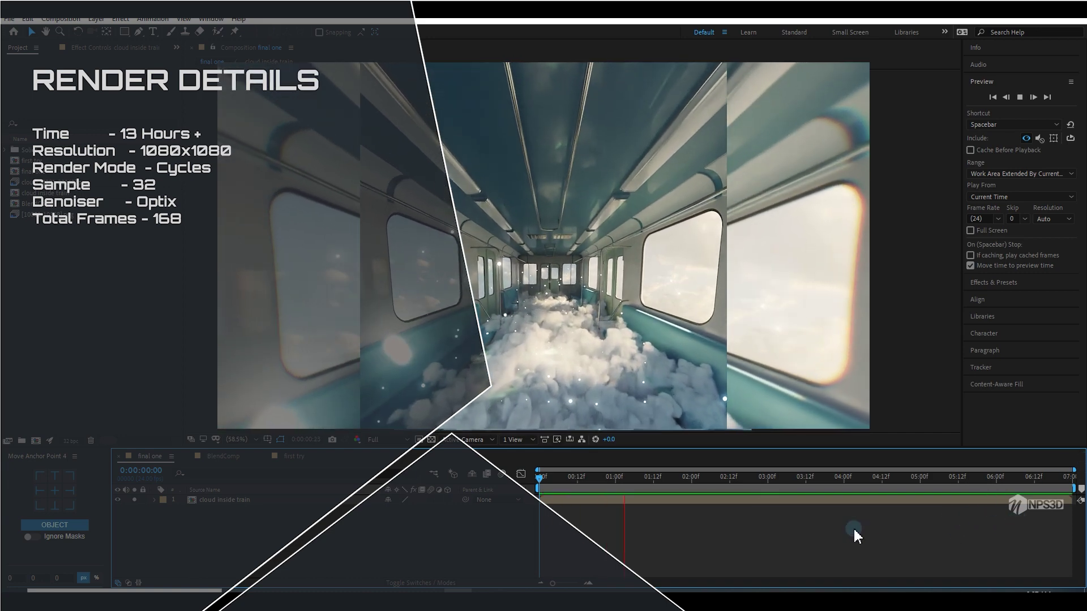
key(grave)
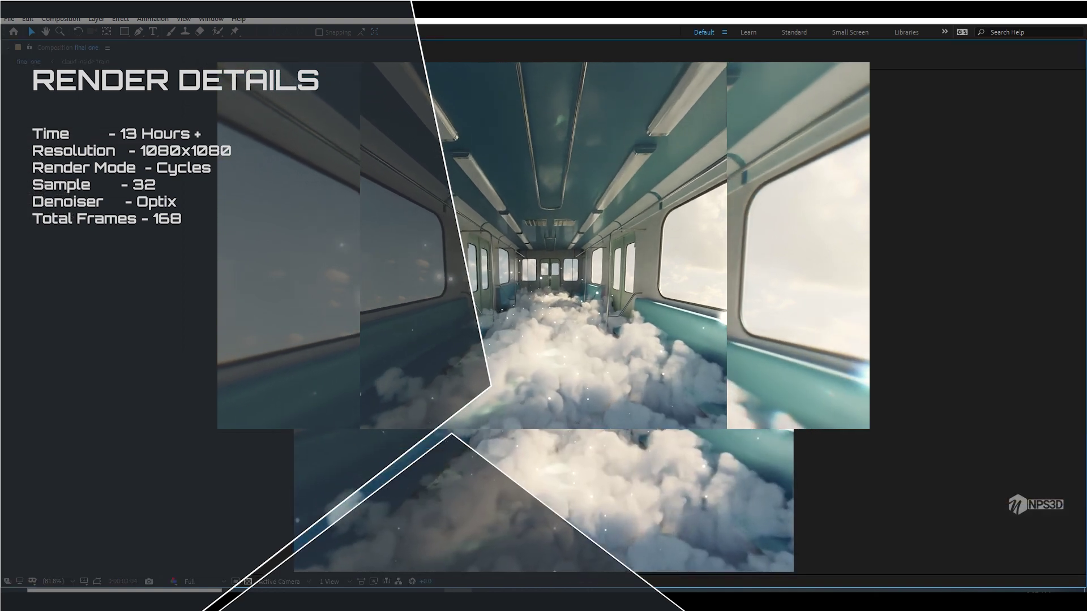
key(grave)
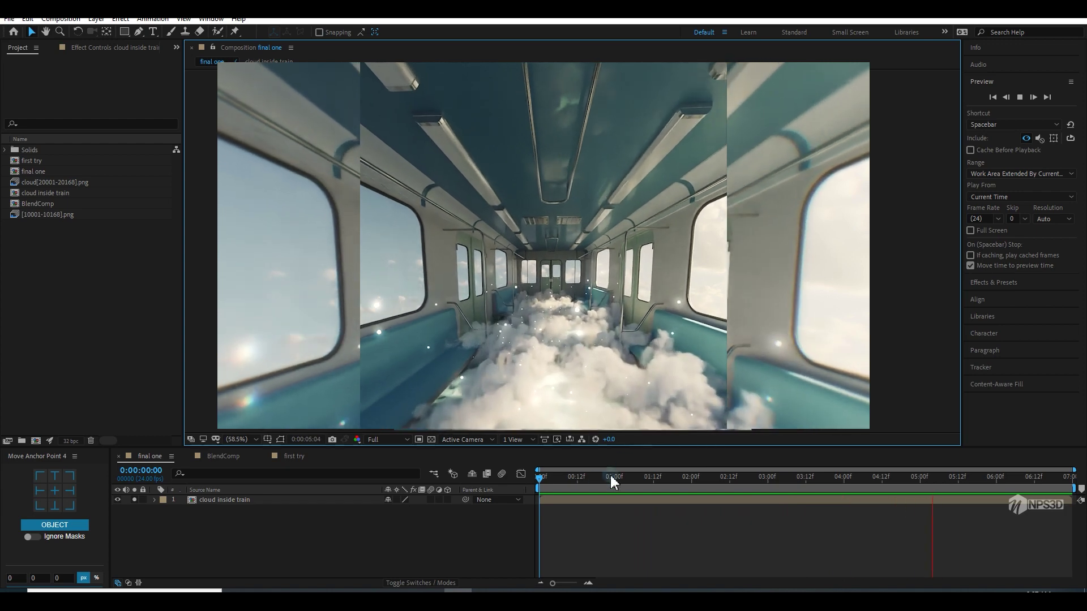
drag(582, 480, 499, 512)
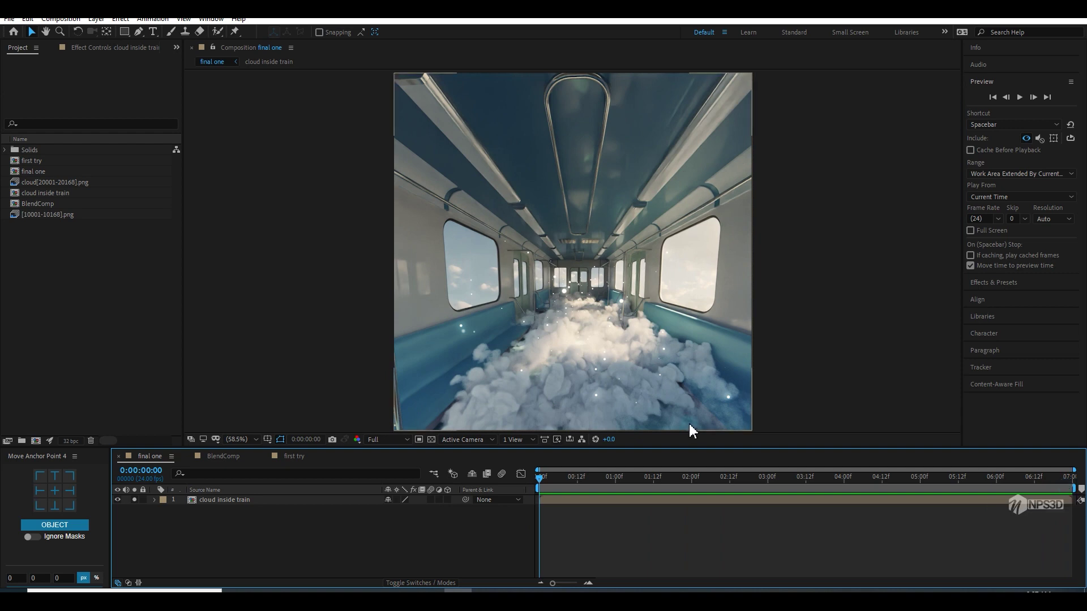
key(space)
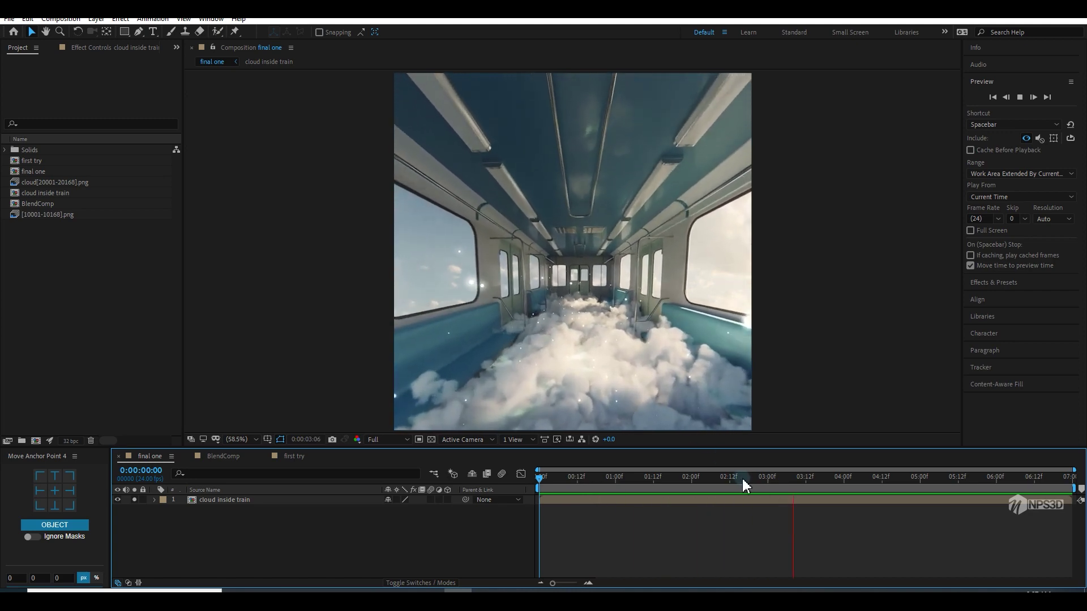
drag(766, 480, 1083, 467)
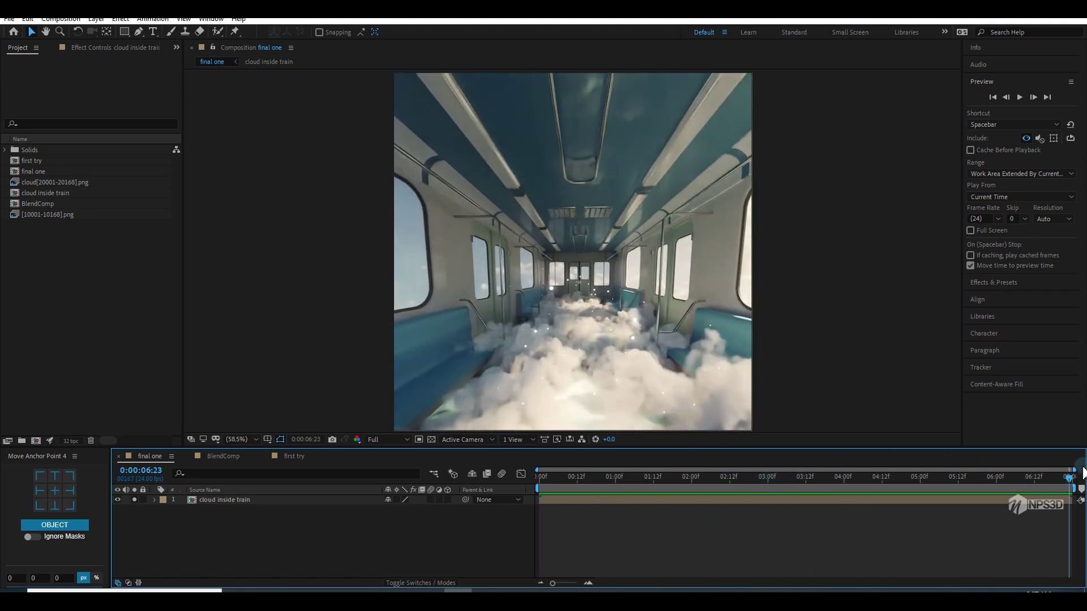
key(space)
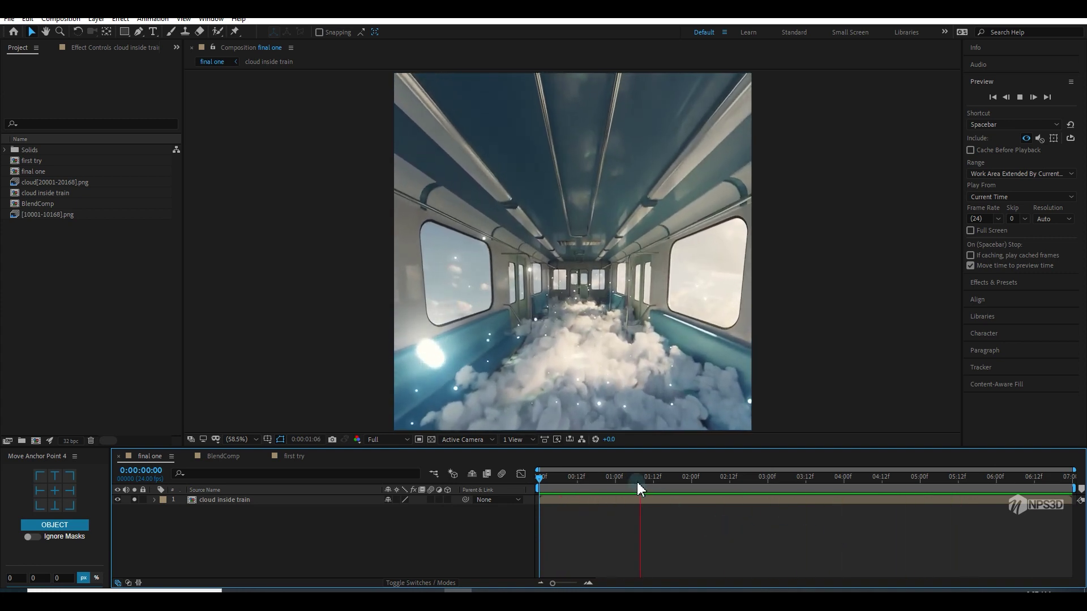
Step: Open the "first try" composition, play its preview and return to the first frame
click(295, 456)
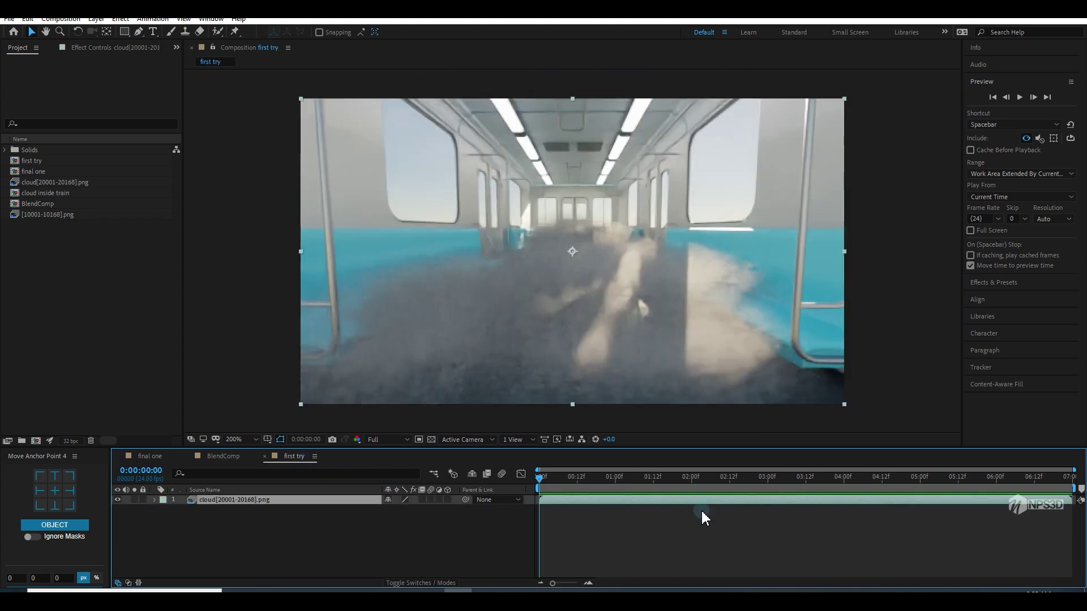
key(space)
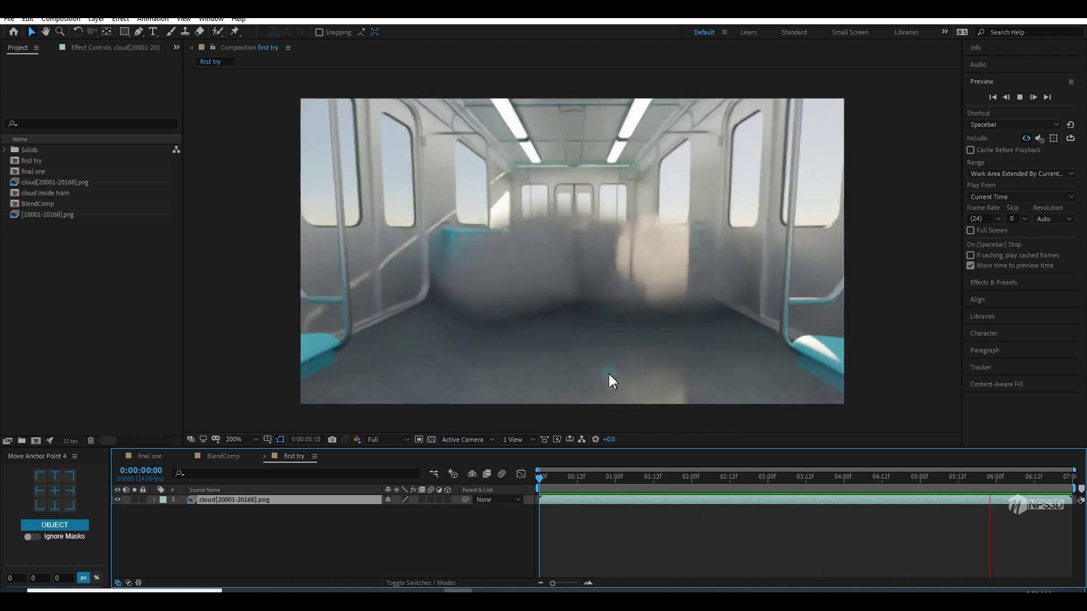
drag(582, 483, 283, 513)
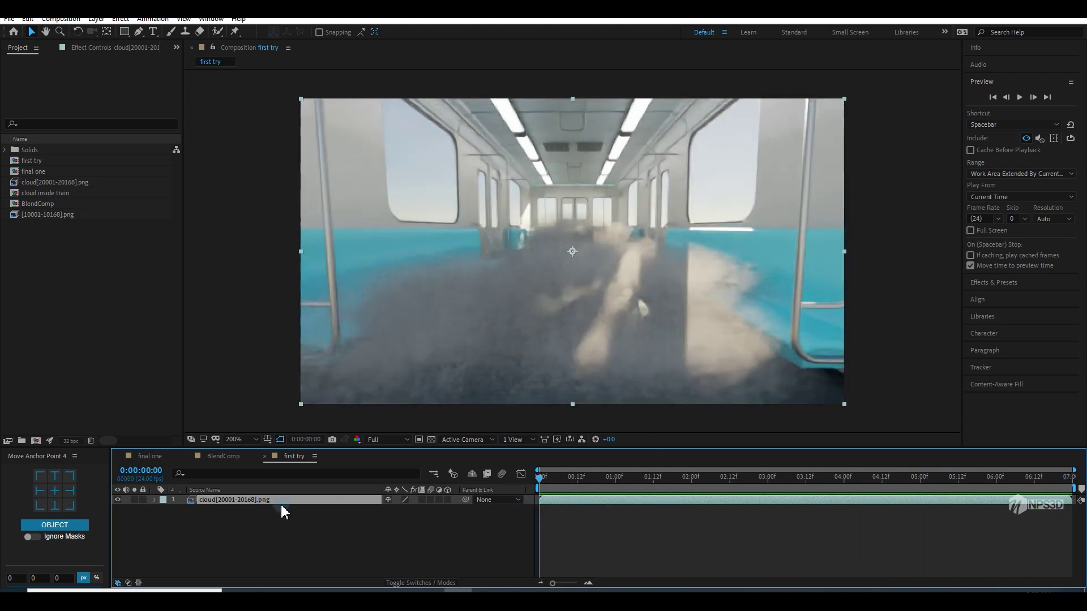
Step: Return to the "final one" composition and play its preview
click(151, 457)
key(space)
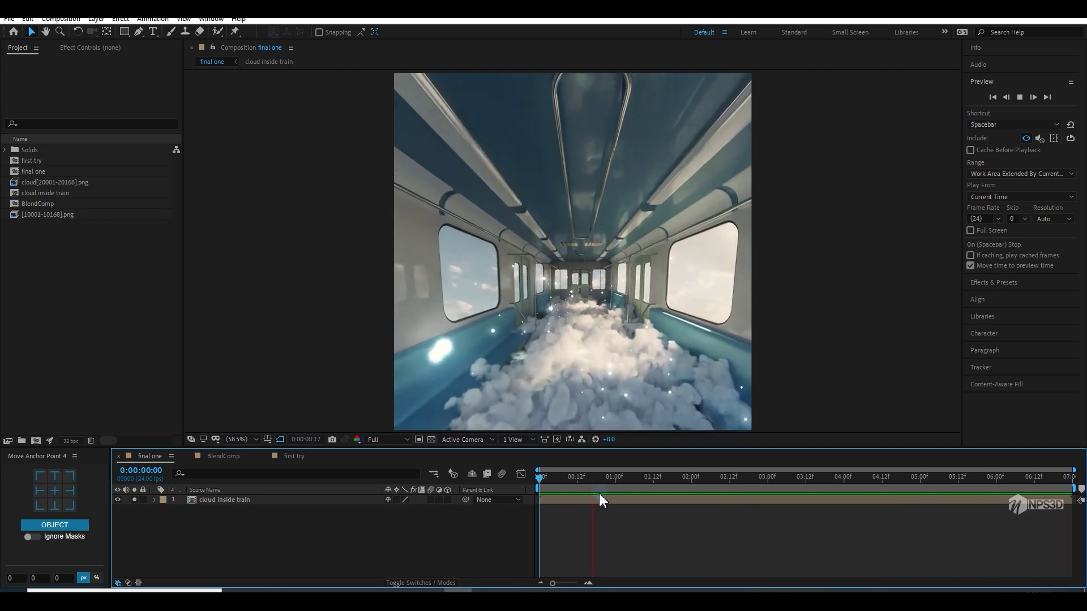
key(space)
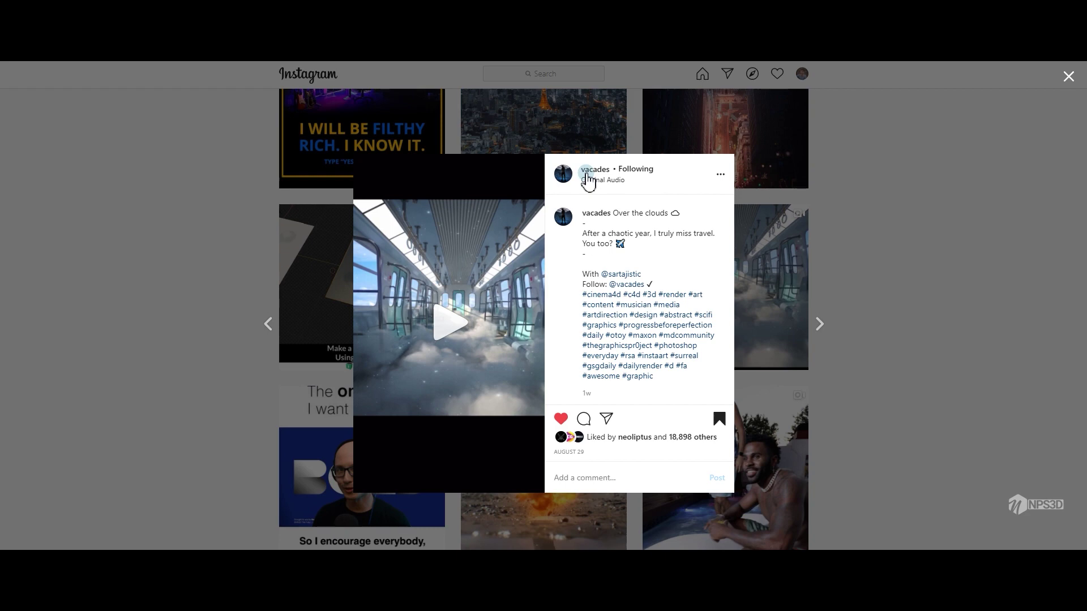
Step: On Instagram, browse the profile behind the "Over the clouds" post and play the cloud train reference video
right_click(596, 214)
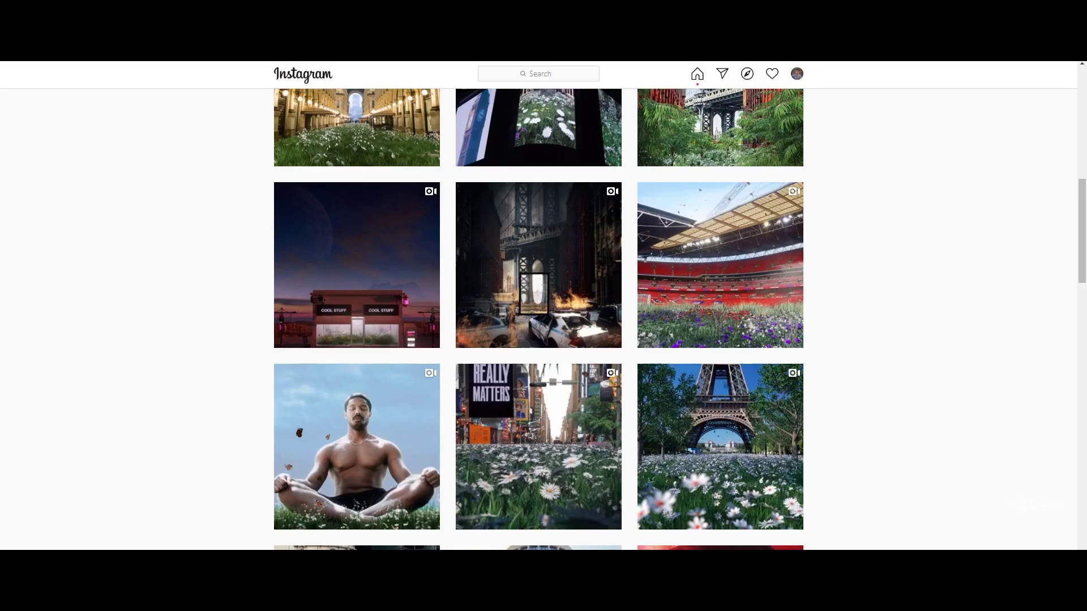
scroll(923, 322, up, 10)
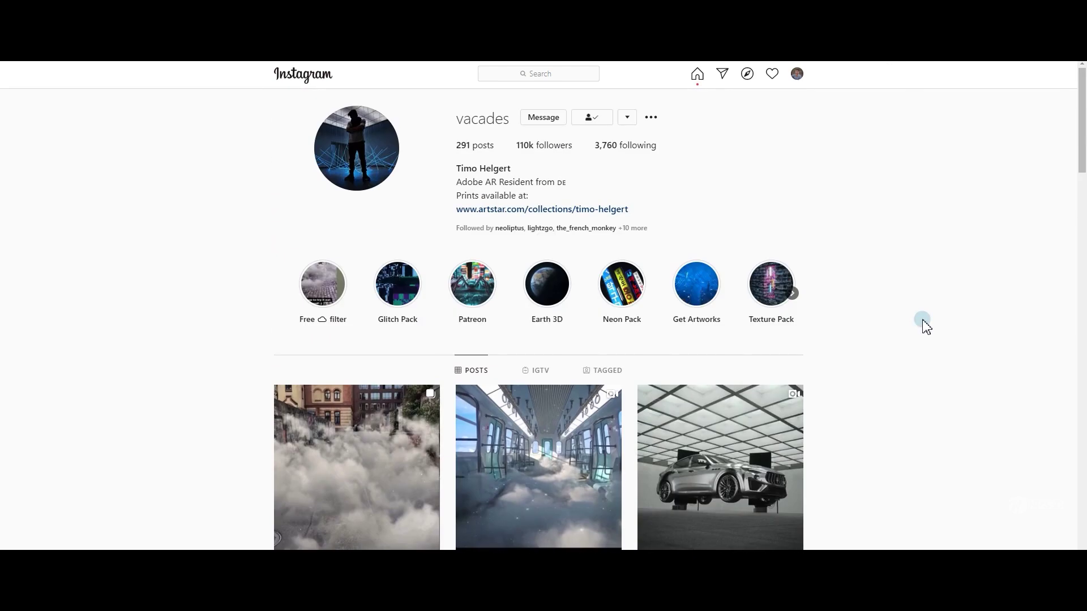
scroll(923, 323, down, 5)
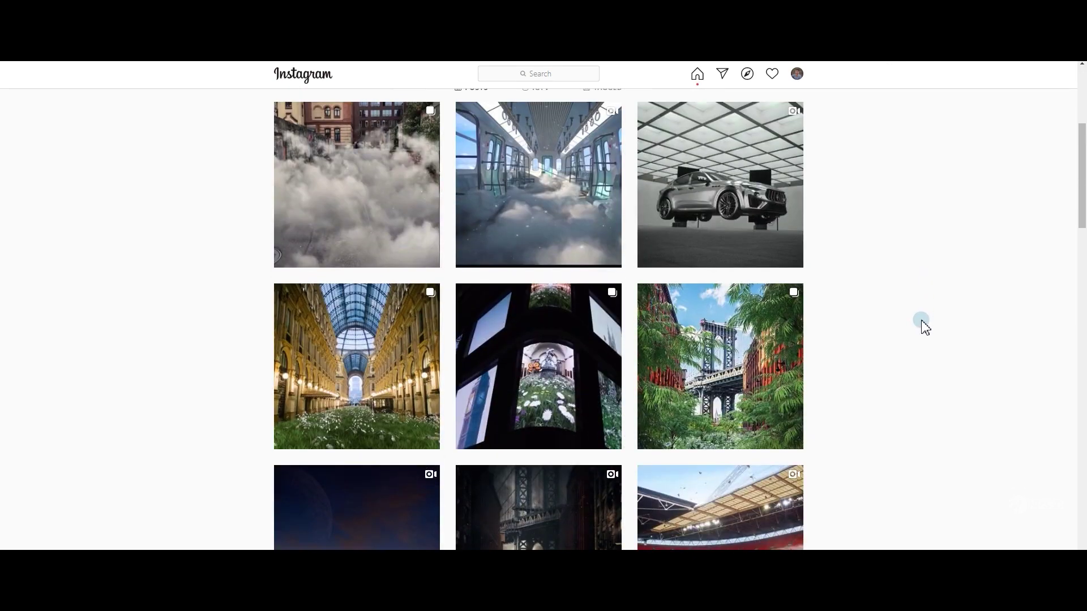
scroll(905, 340, down, 4)
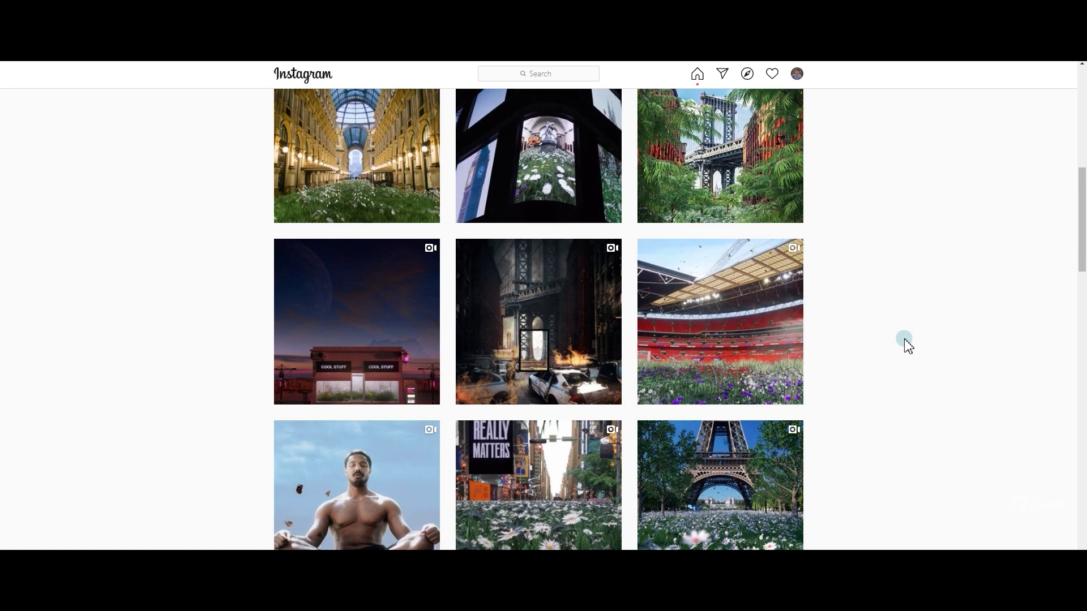
scroll(905, 340, down, 4)
scroll(907, 346, up, 13)
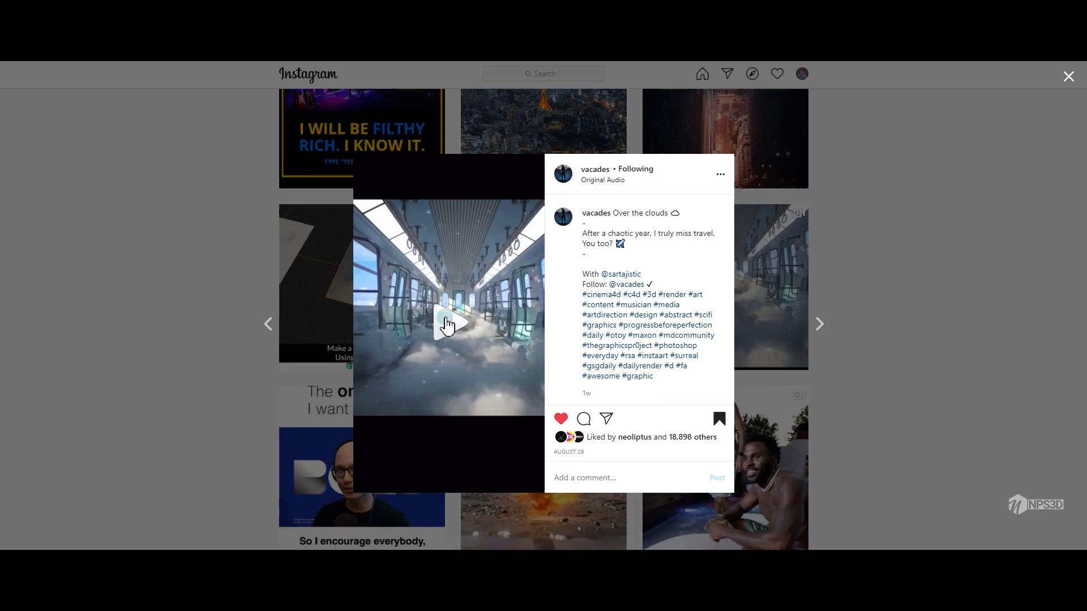
click(471, 344)
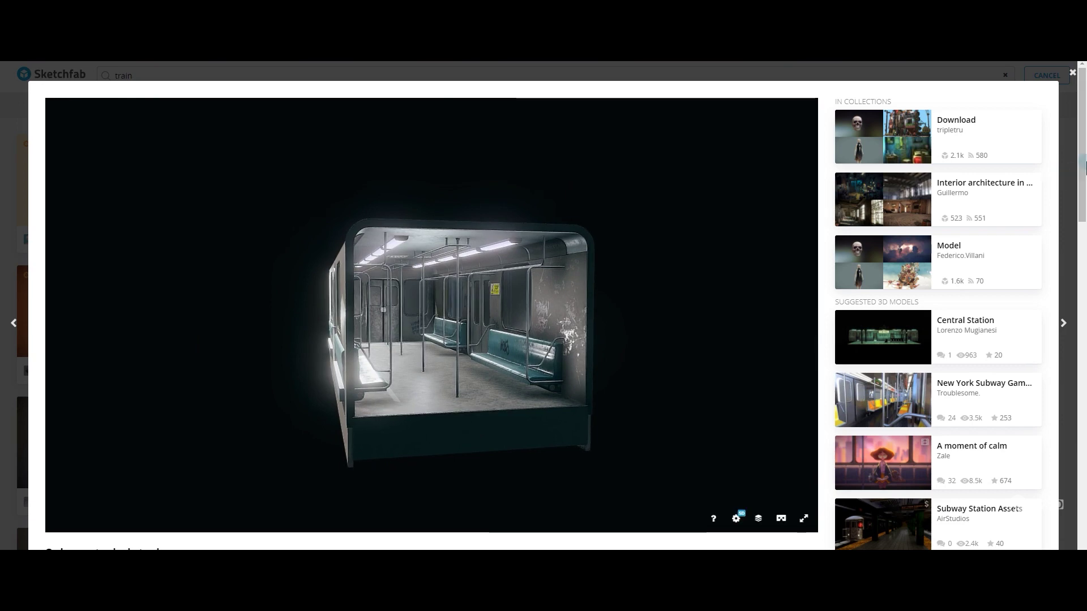
Step: Inspect the "Subway train interior" model on Sketchfab by orbiting it and viewing its download page
drag(1086, 164, 1085, 195)
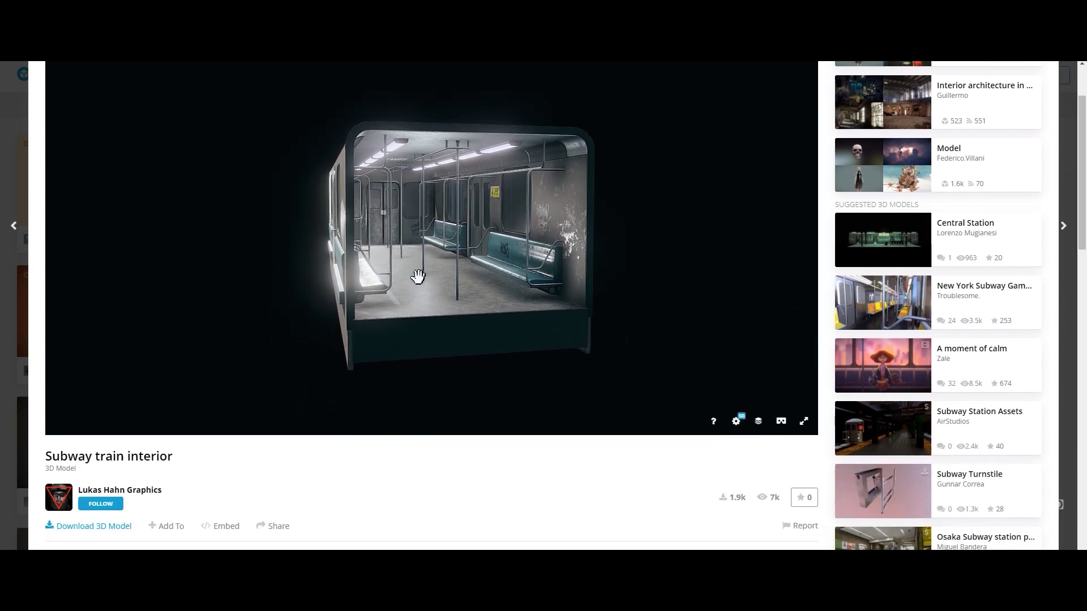
drag(418, 276, 447, 264)
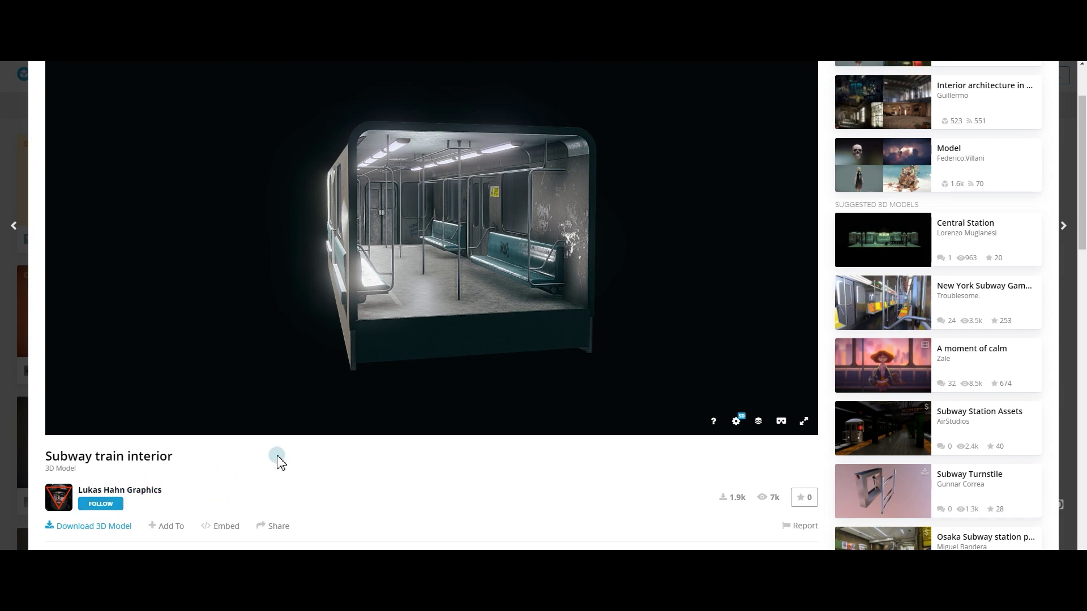
drag(432, 324, 434, 283)
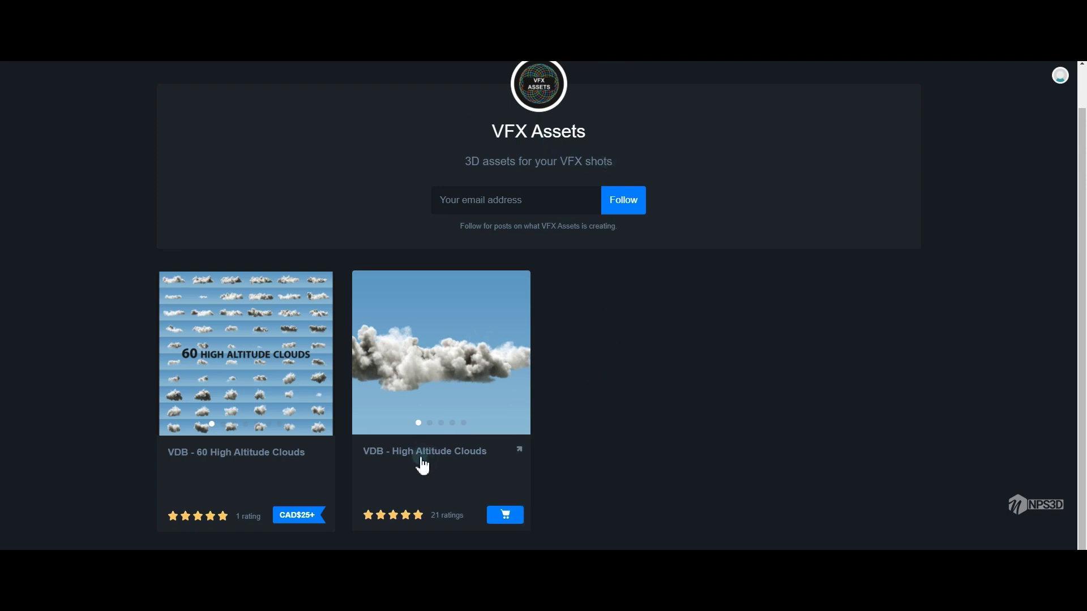
Step: View the "VDB - High Altitude Clouds" product on the VFX Assets store page and close it
click(458, 375)
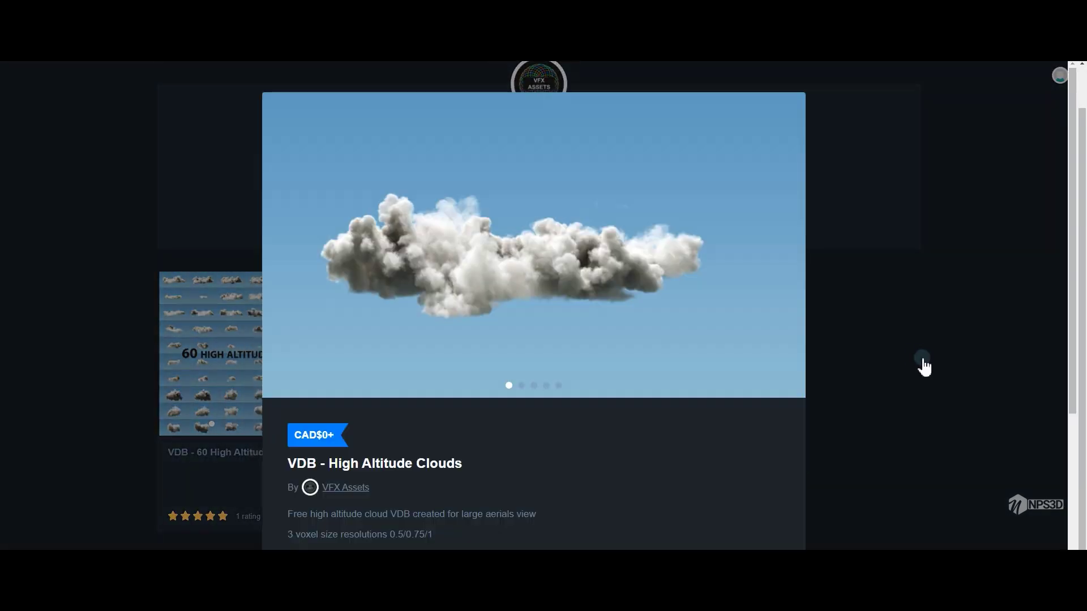
click(923, 364)
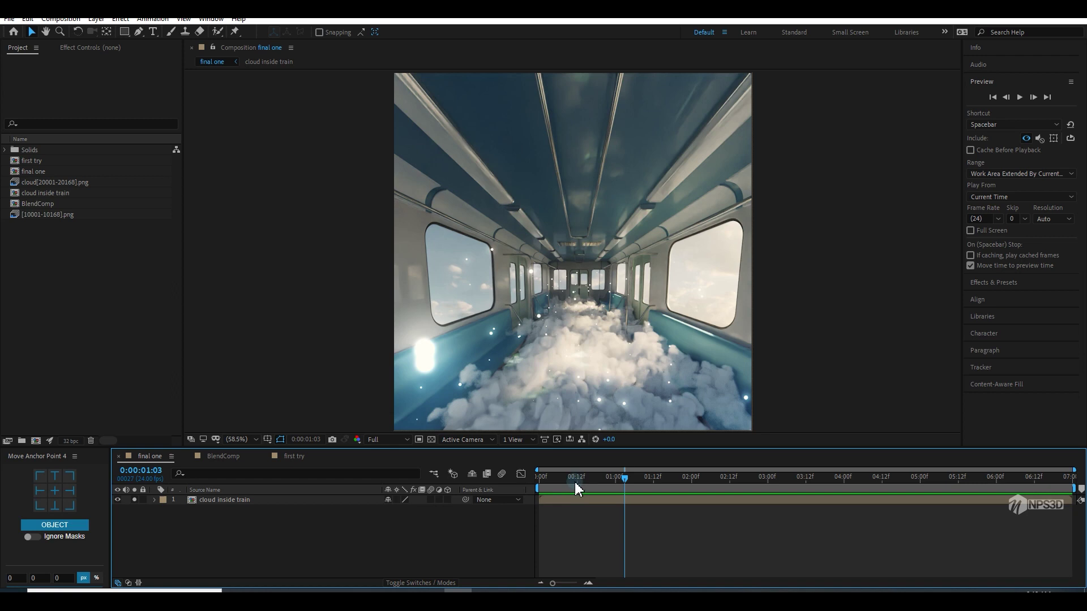
Step: Switch to After Effects and open the nested "cloud inside train" composition from its layer in "final one"
drag(574, 482, 660, 479)
click(262, 500)
double_click(263, 501)
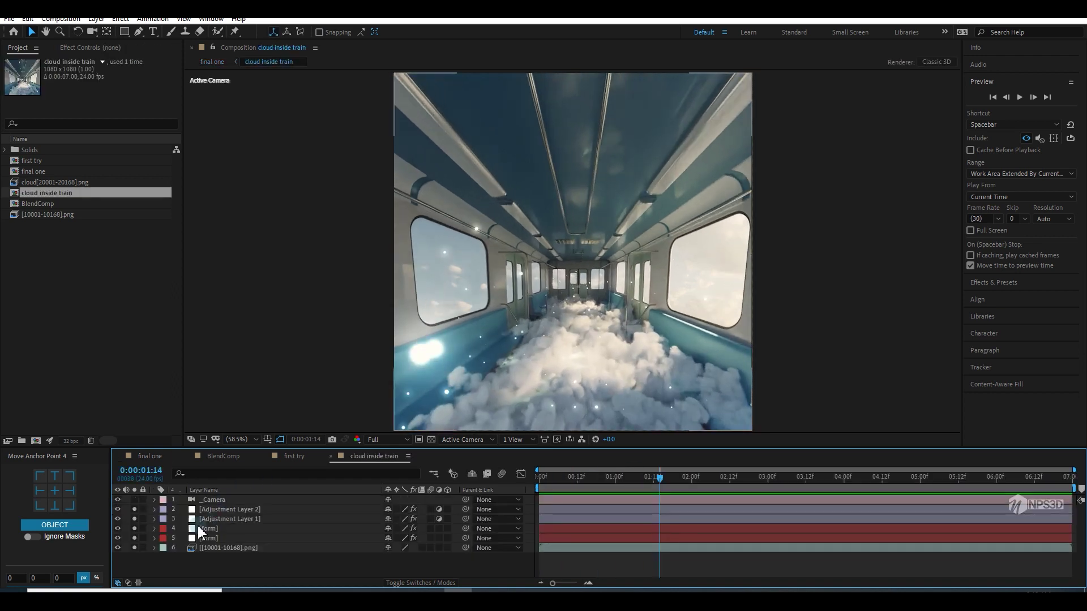
drag(135, 539, 134, 507)
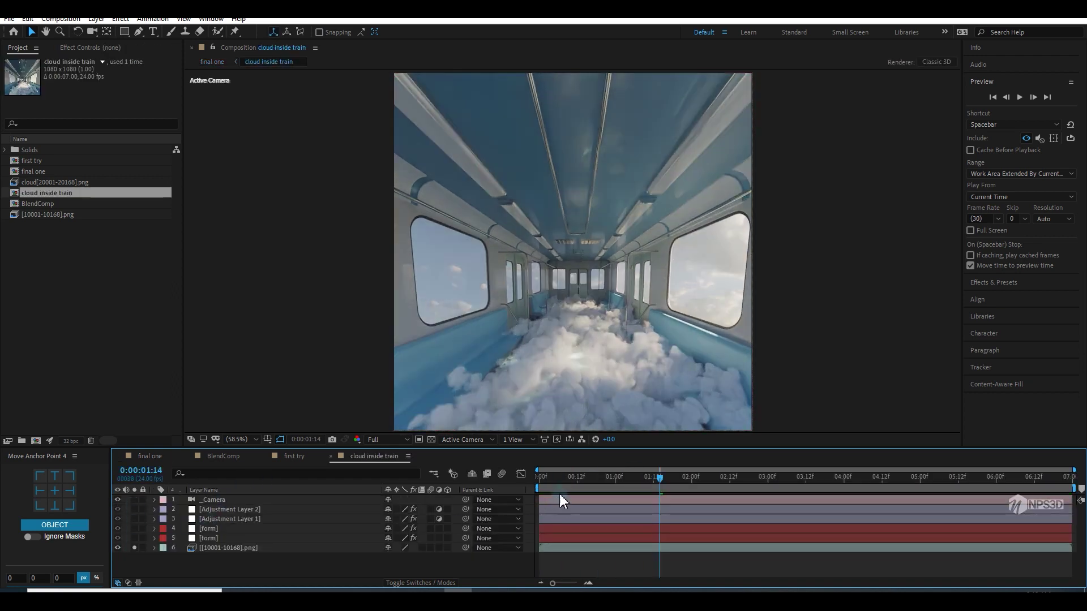
key(Home)
key(space)
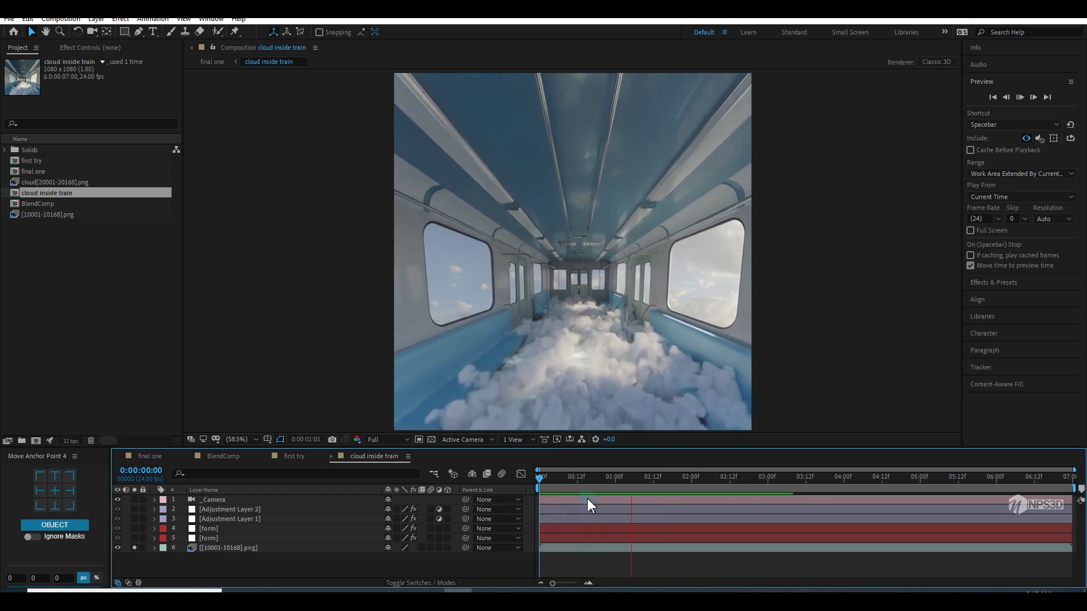
key(space)
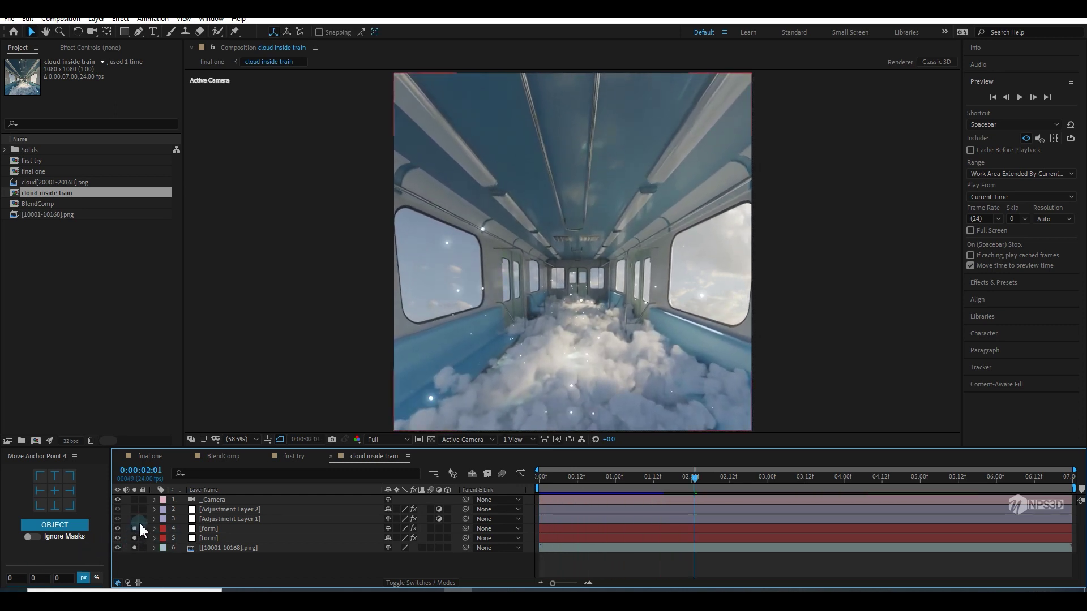
Step: Turn solo back on for the form and adjustment layers and play the full composite from the first frame
drag(134, 516, 134, 499)
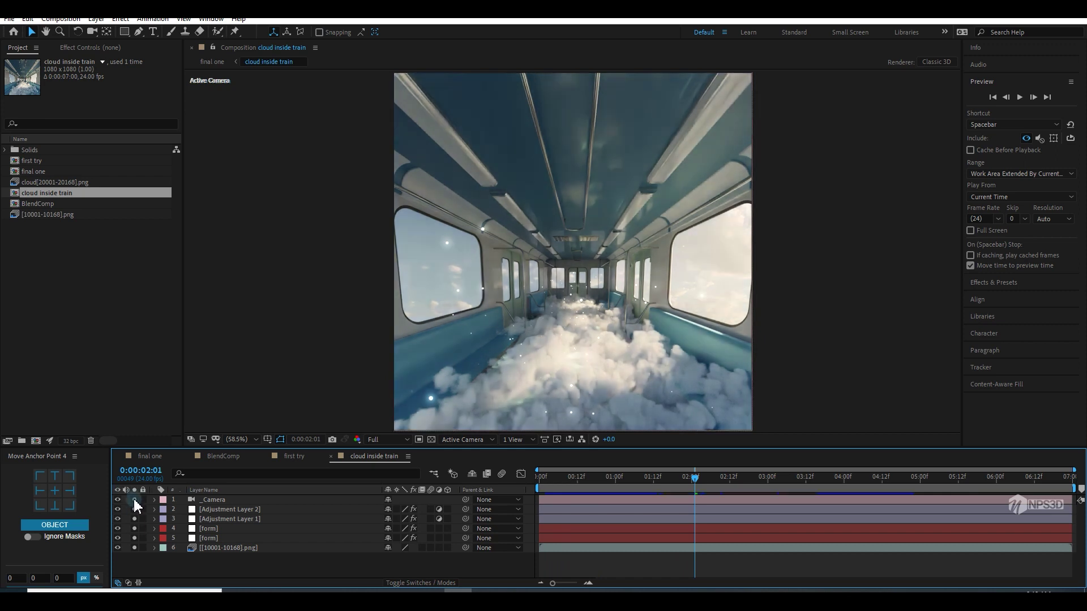
key(Home)
key(space)
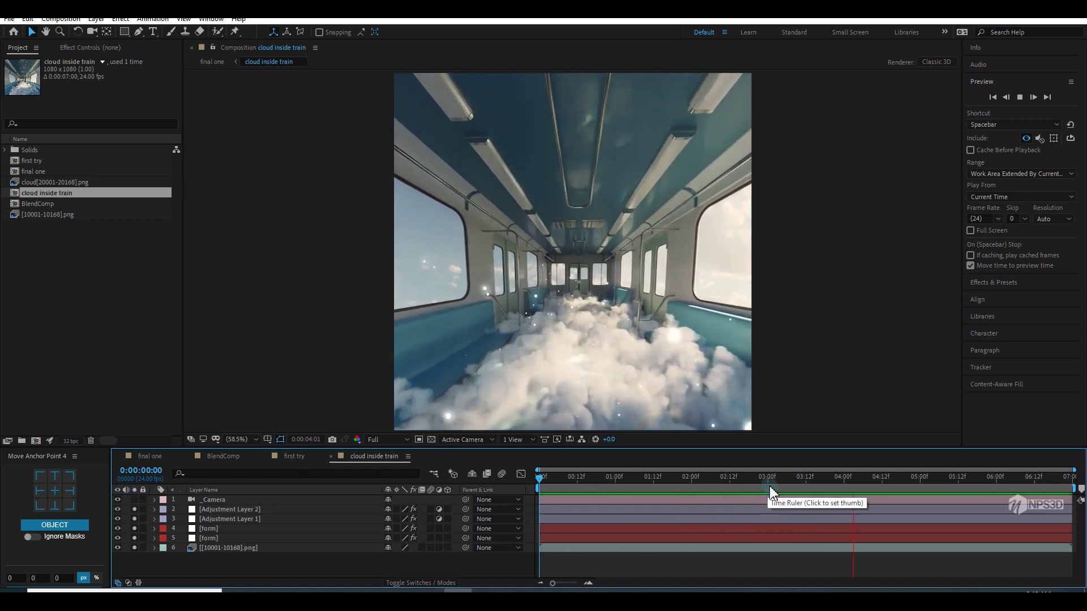
key(space)
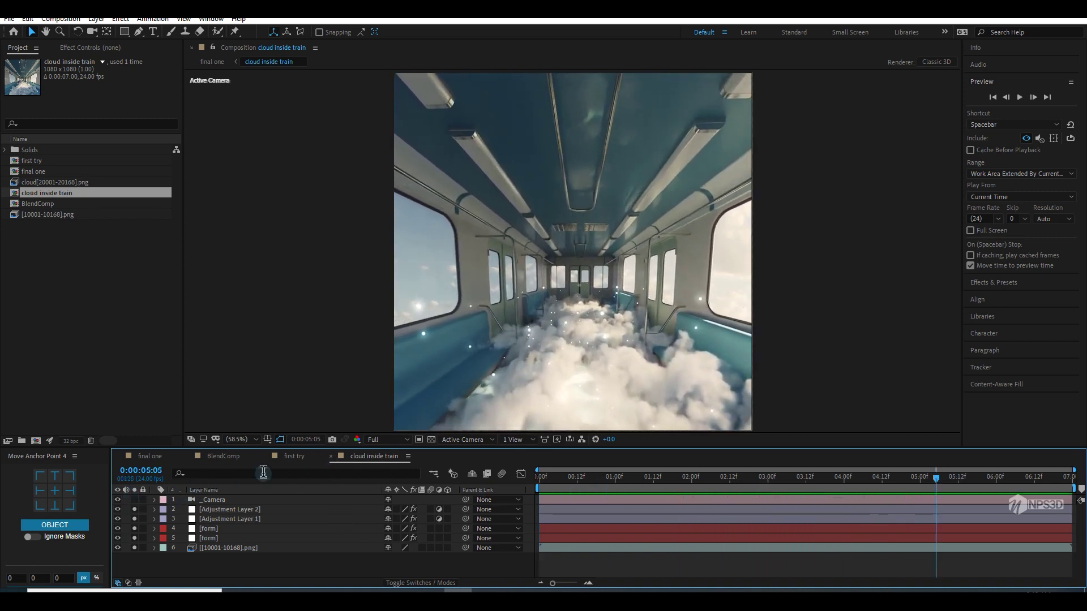
Step: Select the _Camera layer, scrub through the whole timeline and return to the first frame
click(211, 501)
key(Home)
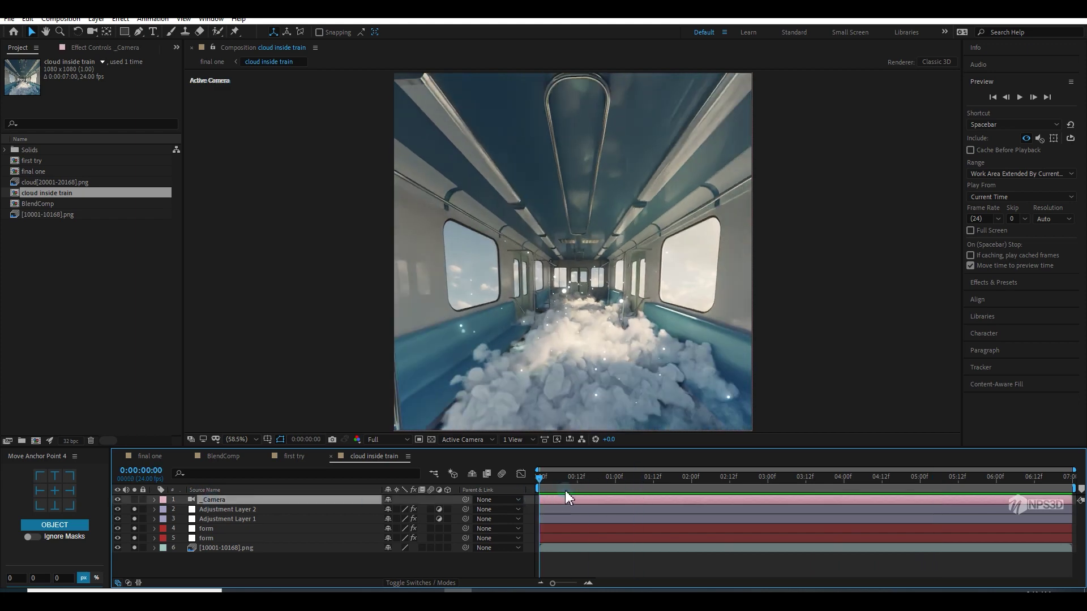
drag(565, 490, 1075, 510)
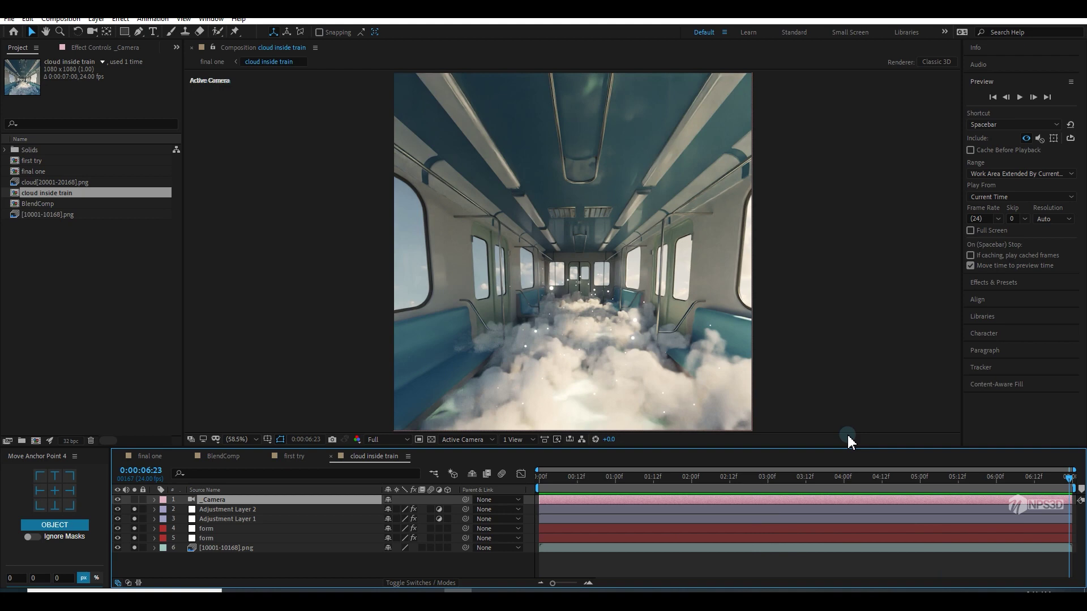
mouse_move(540, 480)
mouse_down()
mouse_move(1000, 471)
mouse_move(534, 500)
mouse_up()
Step: Switch to Blender and import the train model as an FBX file
click(736, 599)
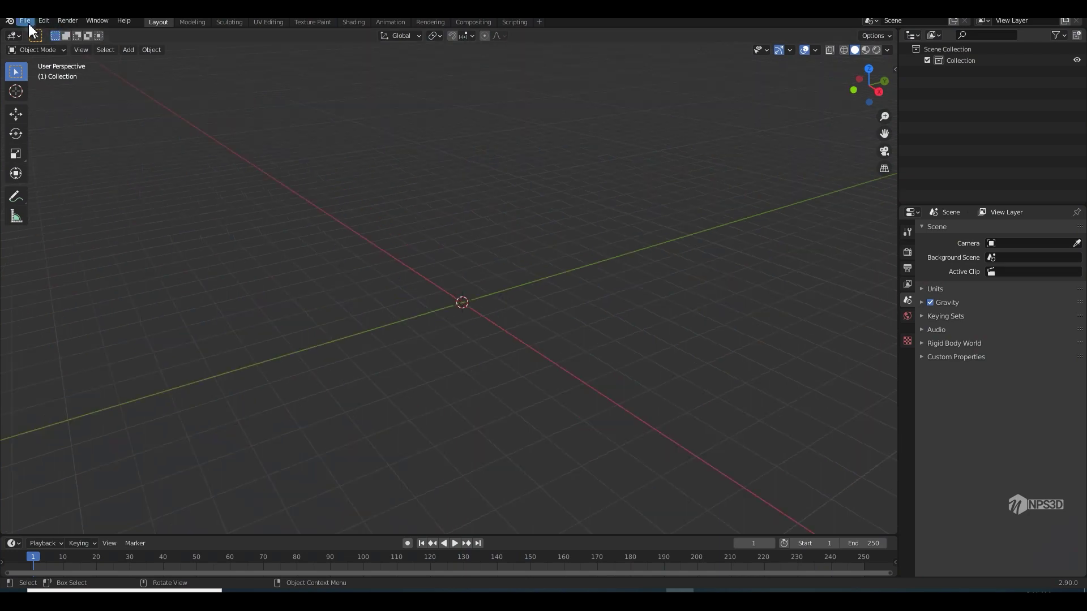
click(27, 21)
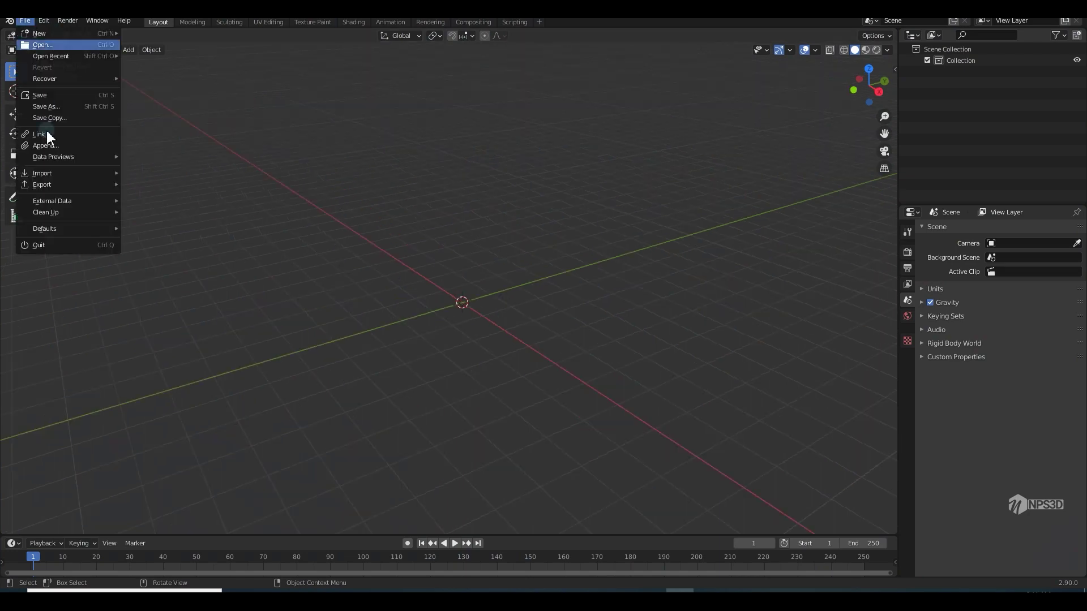
mouse_move(62, 175)
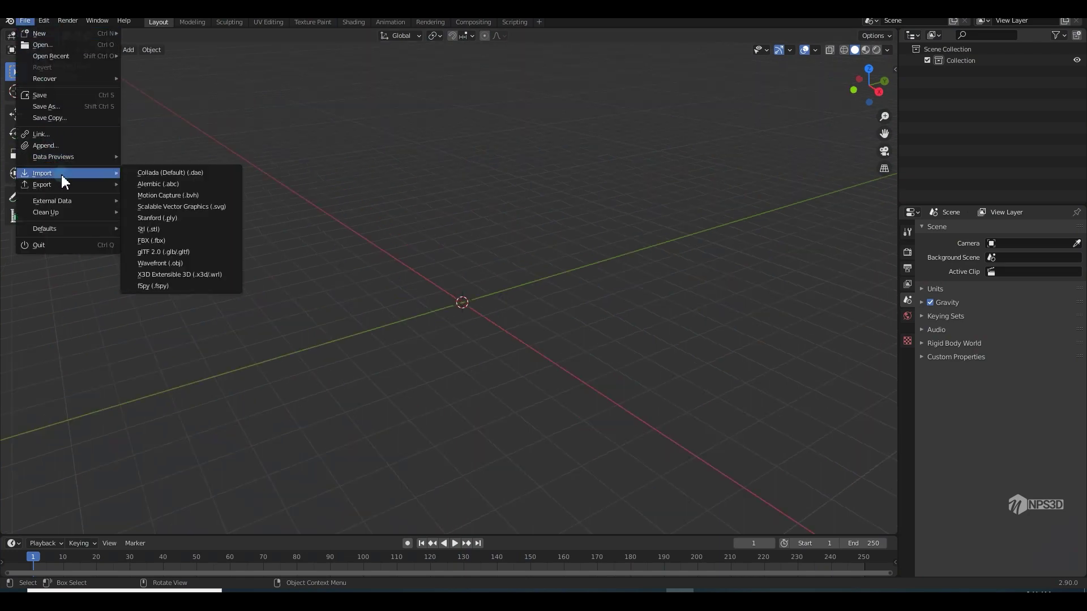
click(175, 240)
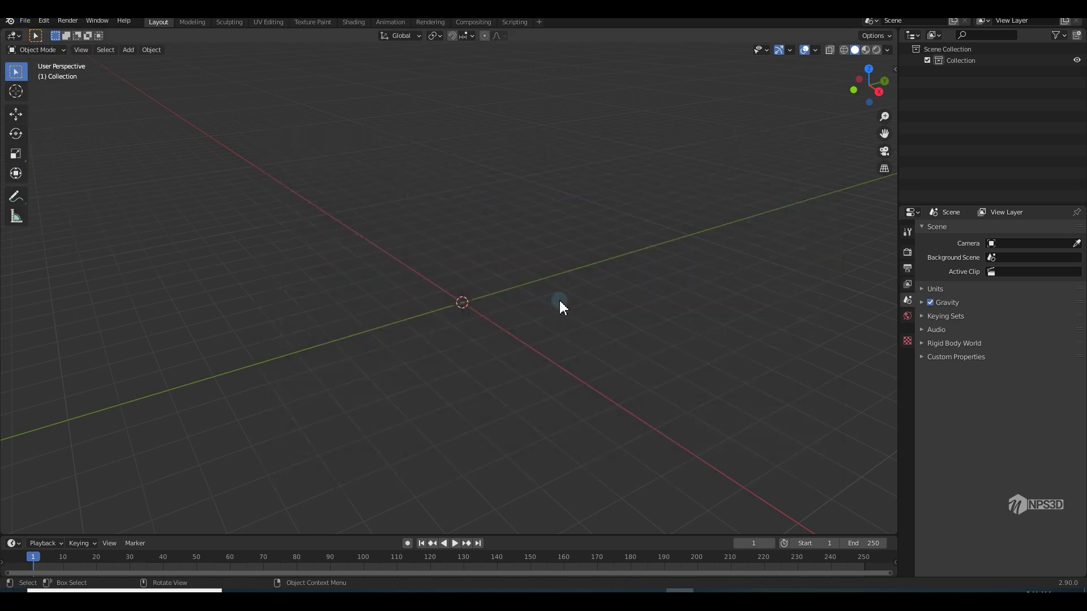
Step: Delete the vertical poles standing along the middle of the train car
middle_drag(537, 315, 572, 359)
scroll(577, 308, up, 4)
scroll(572, 359, up, 3)
click(441, 314)
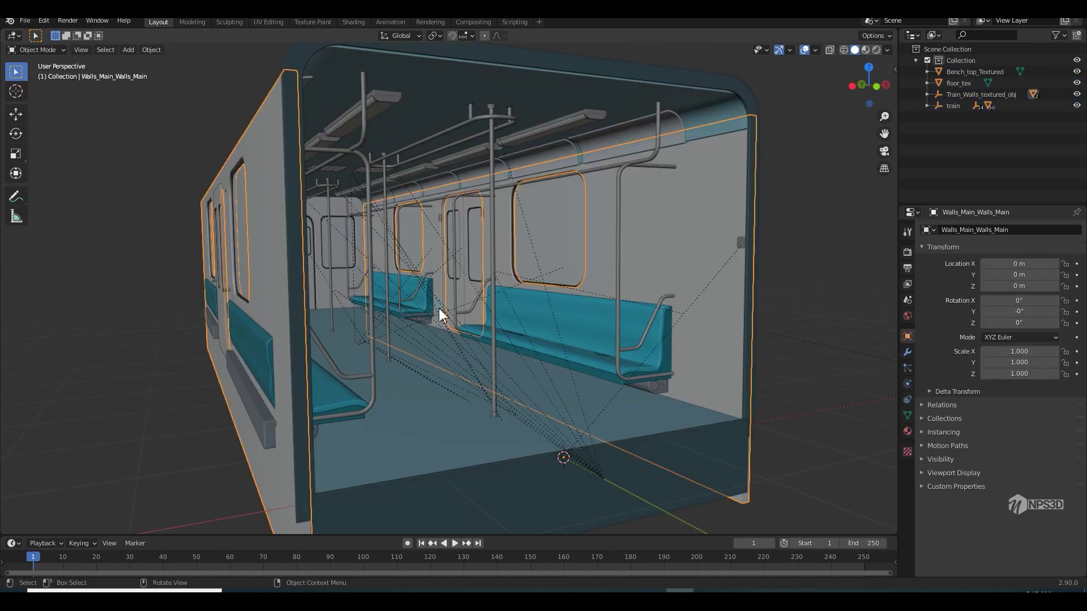
click(493, 291)
middle_drag(492, 292, 501, 294)
scroll(504, 294, up, 5)
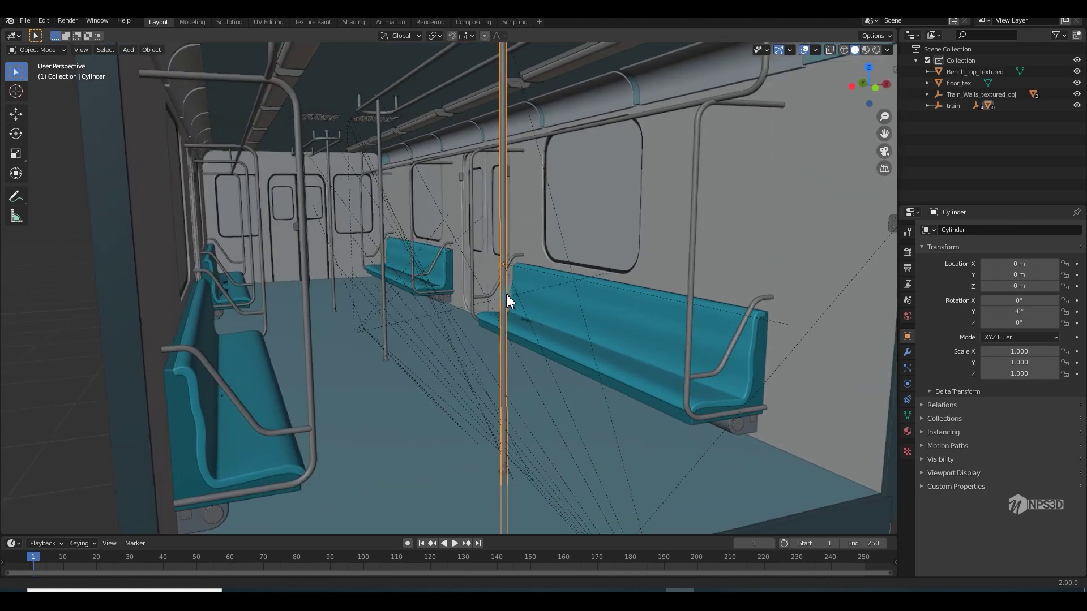
key(Delete)
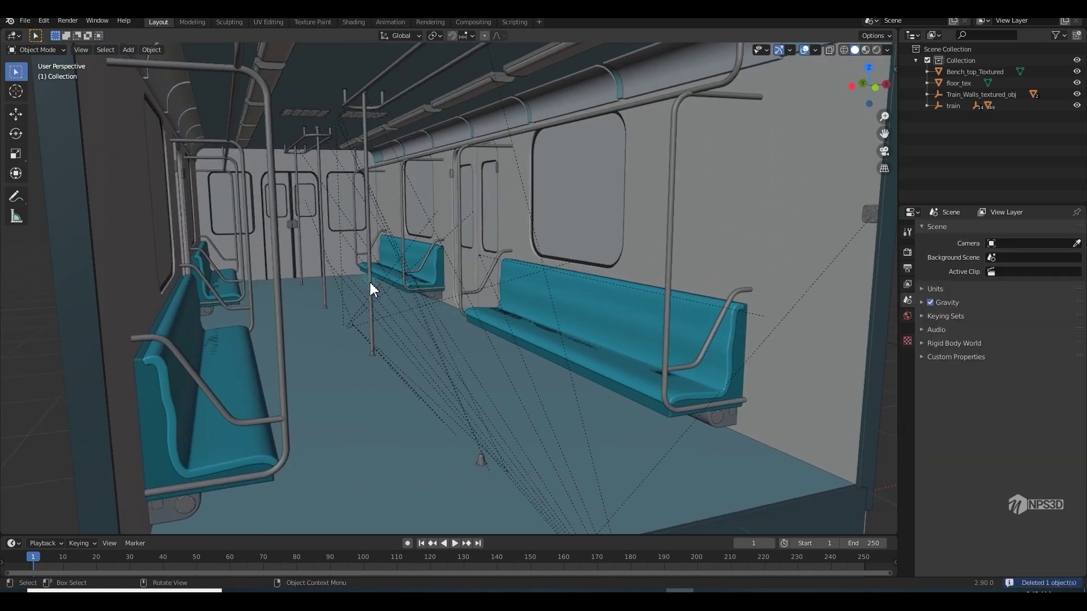
click(325, 270)
click(298, 264)
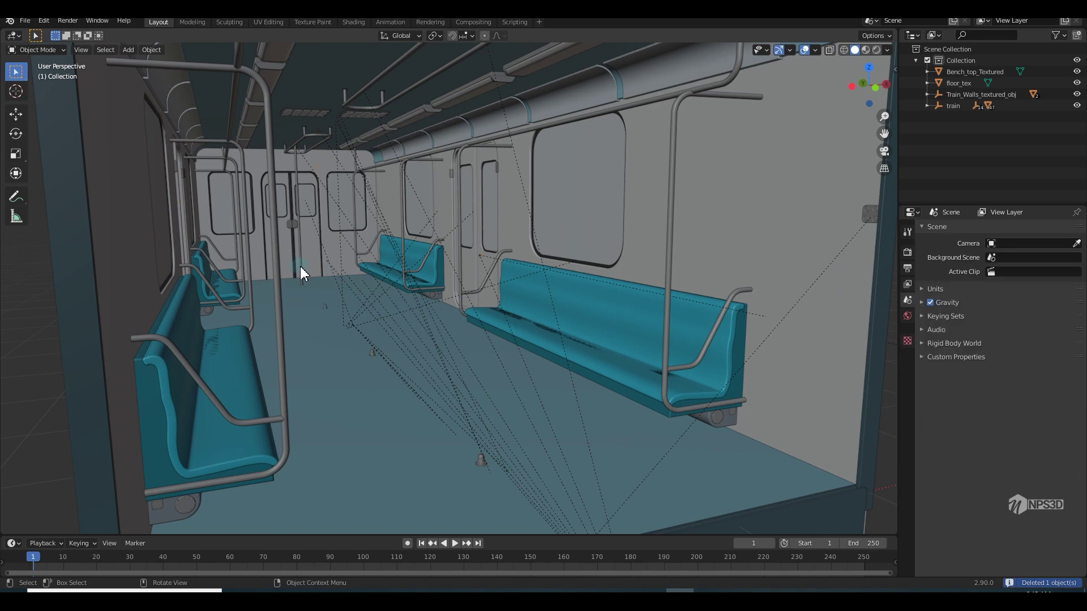
click(304, 271)
key(Delete)
click(324, 306)
key(Delete)
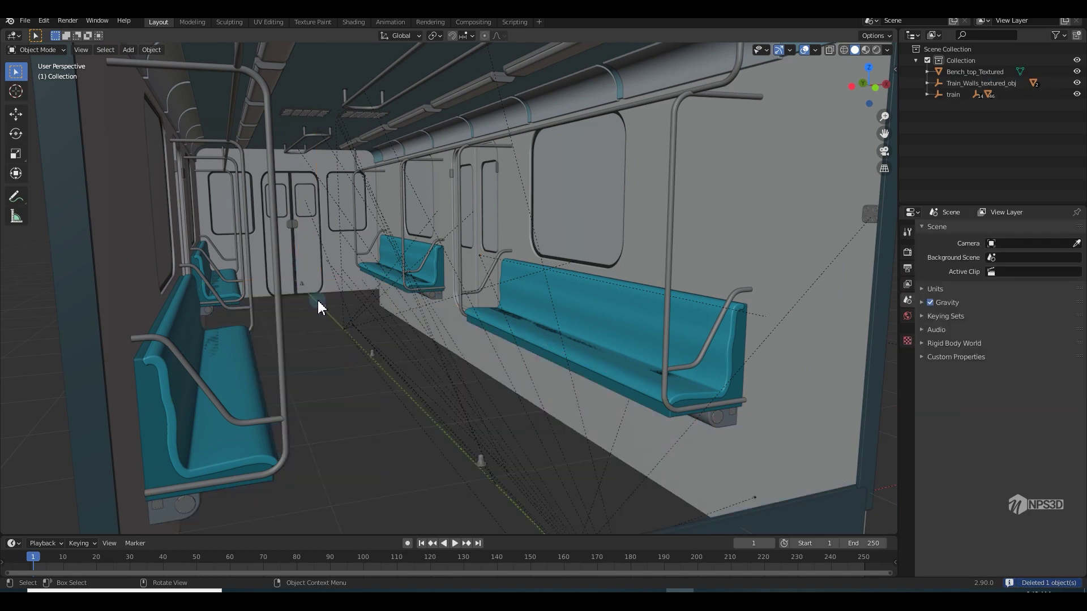
key(ctrl+z)
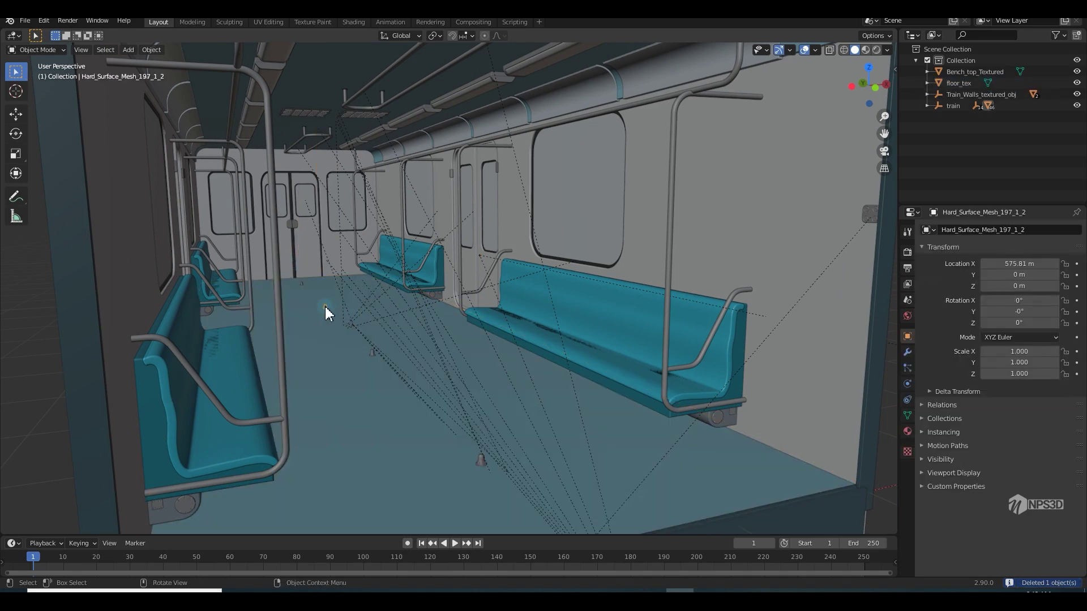
Step: Delete the small leftover pole bases along the middle of the floor
key(Delete)
click(372, 355)
key(Delete)
click(482, 460)
key(Delete)
Step: Add a camera from the front orthographic view and look through it
scroll(372, 315, down, 5)
middle_drag(372, 339, 420, 357)
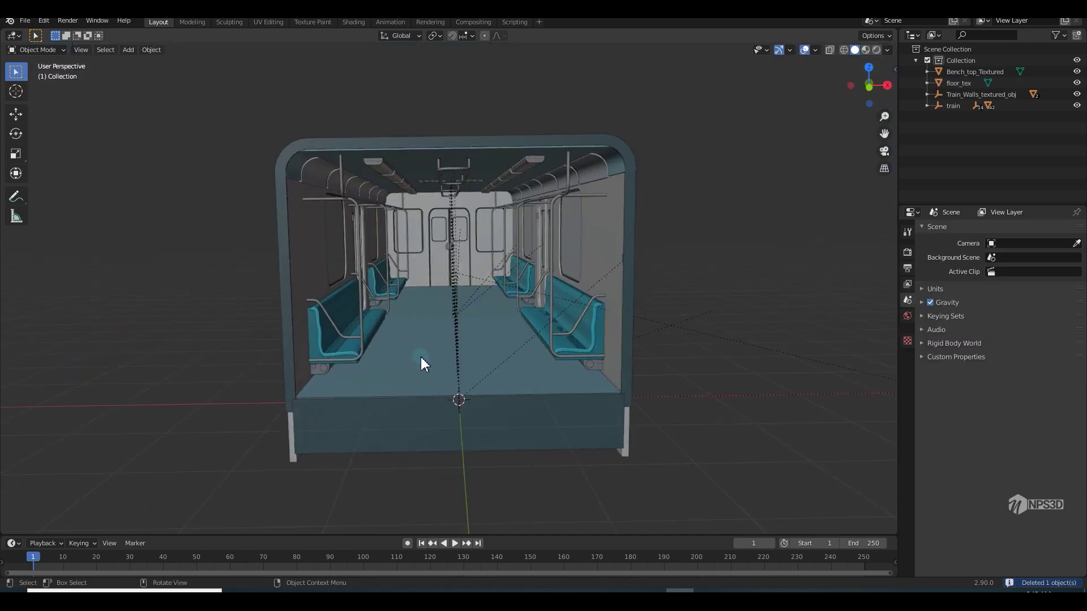
scroll(420, 364, up, 5)
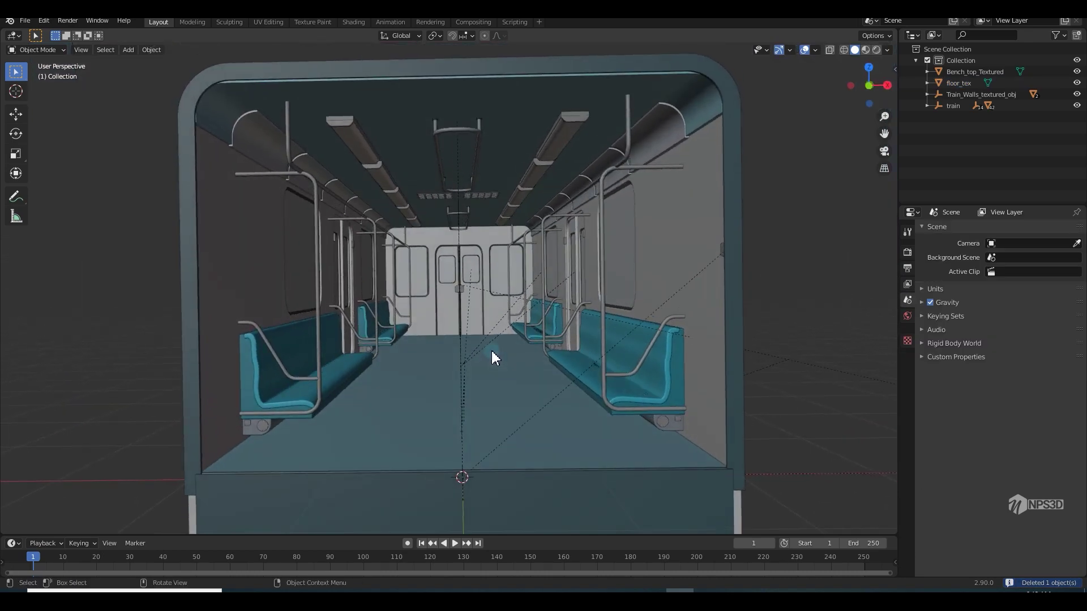
key(KP_1)
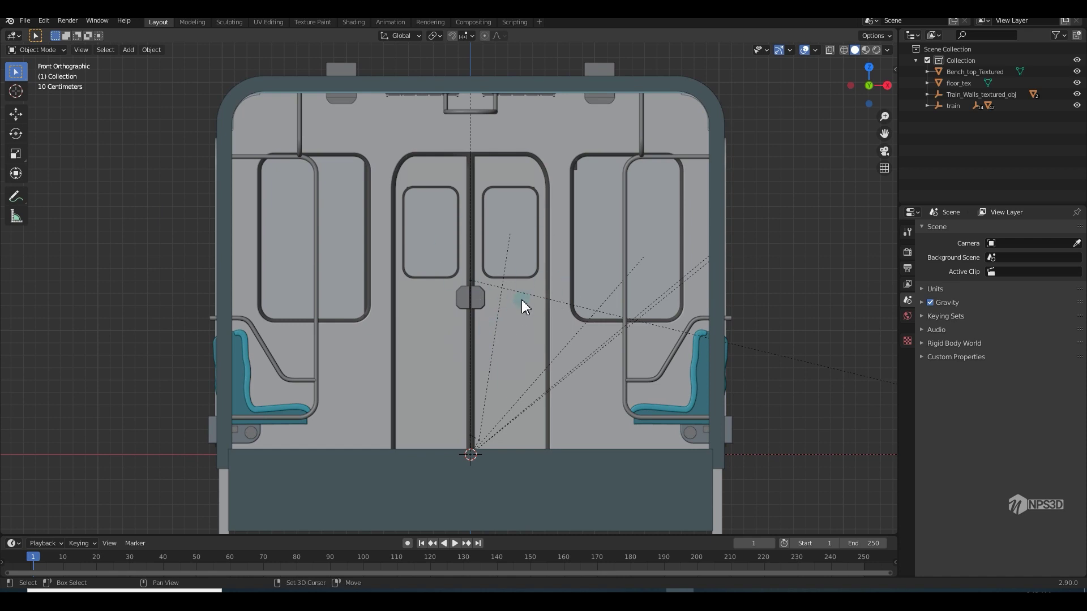
key(shift+a)
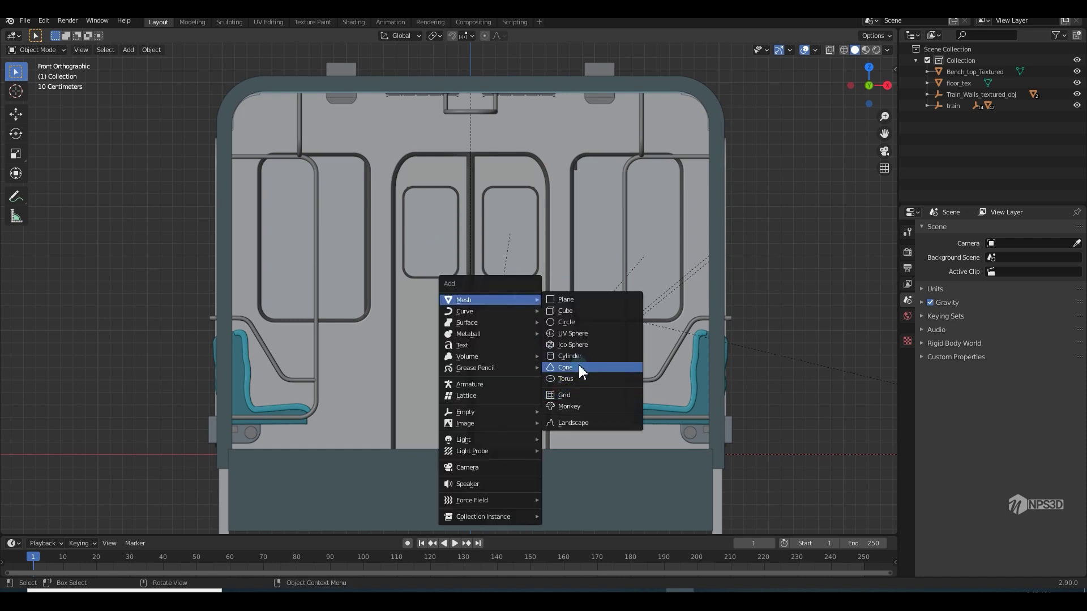
click(468, 468)
key(KP_0)
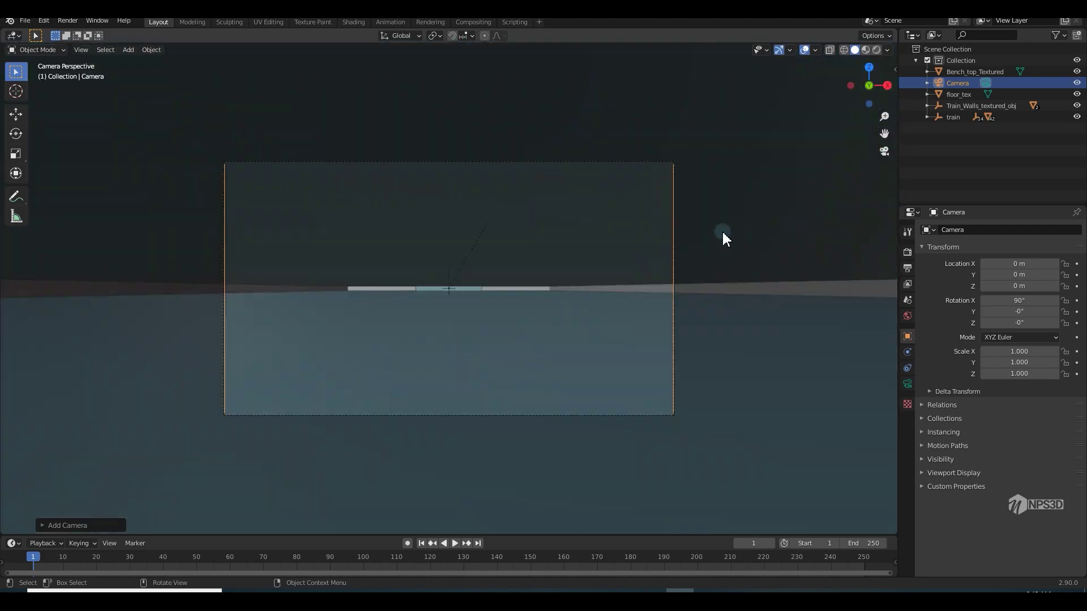
Step: Lock the camera to the view and move it to about Y -3.44 m, Z 1.3 m, facing the train interior
drag(884, 133, 873, 217)
key(n)
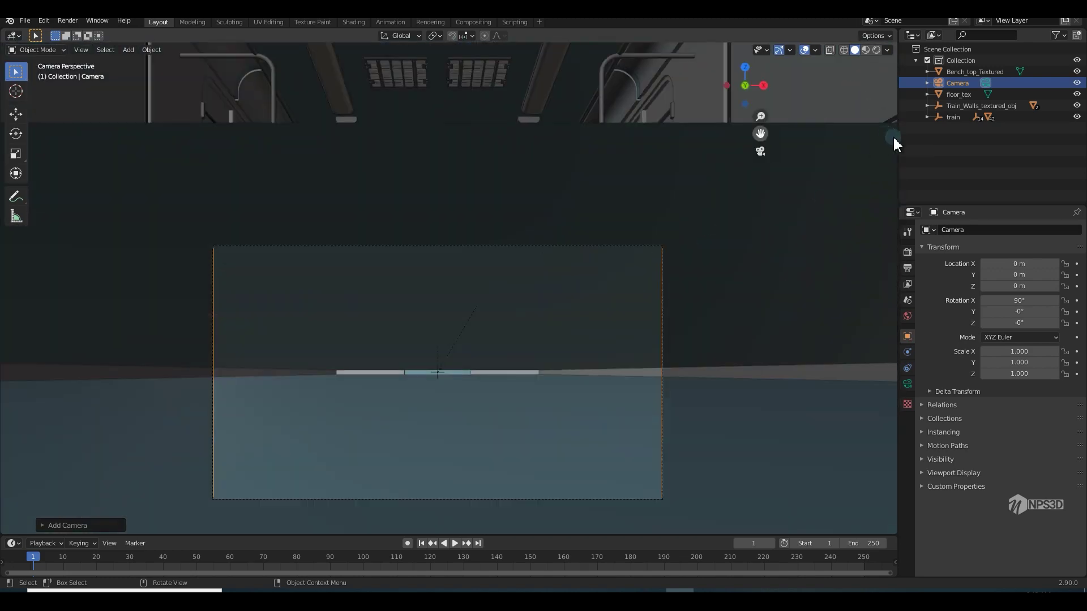
click(889, 120)
key(n)
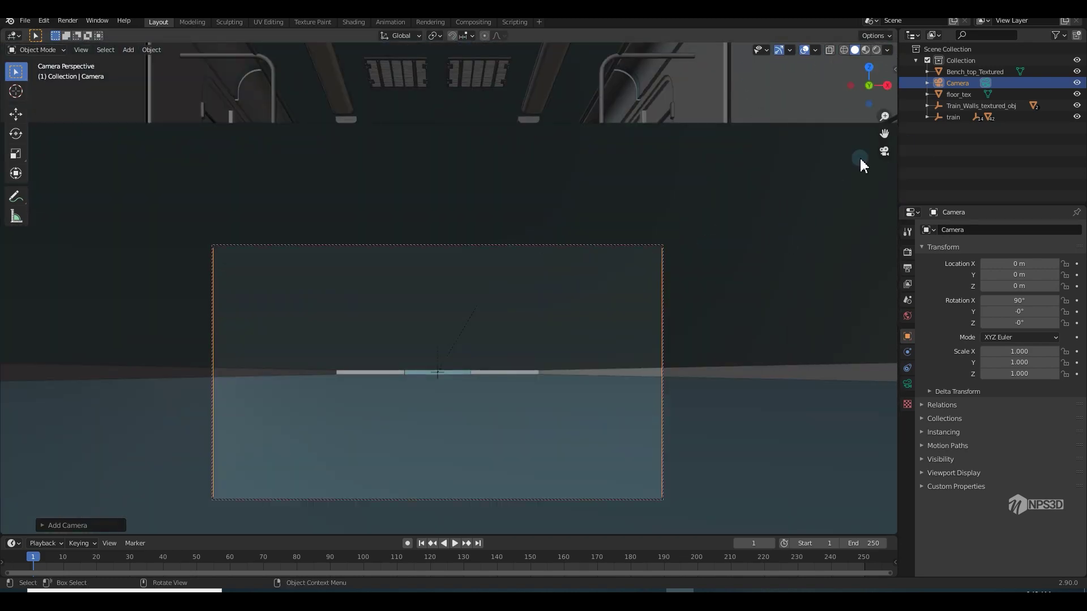
drag(884, 132, 877, 246)
drag(881, 113, 879, 221)
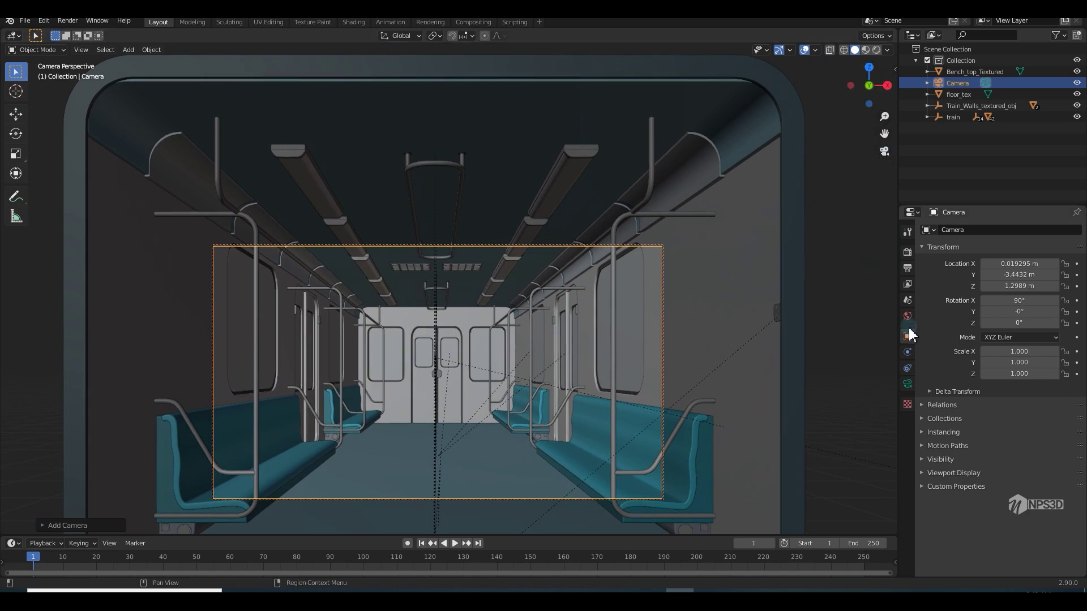
Step: Set the camera's focal length to 15 mm and move the camera forward into the train car
click(908, 385)
click(1017, 283)
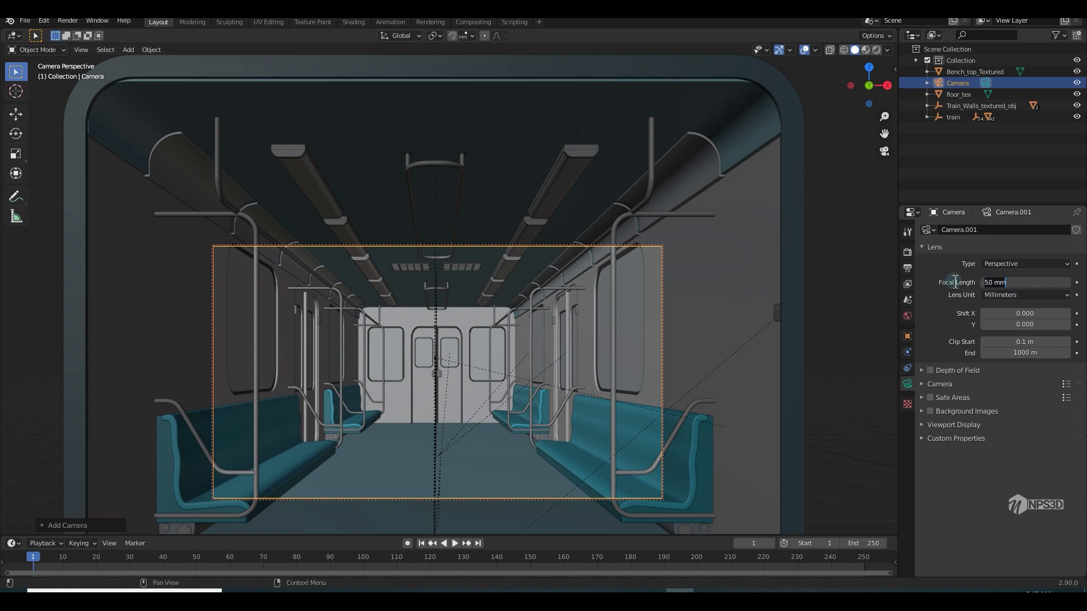
key(Return)
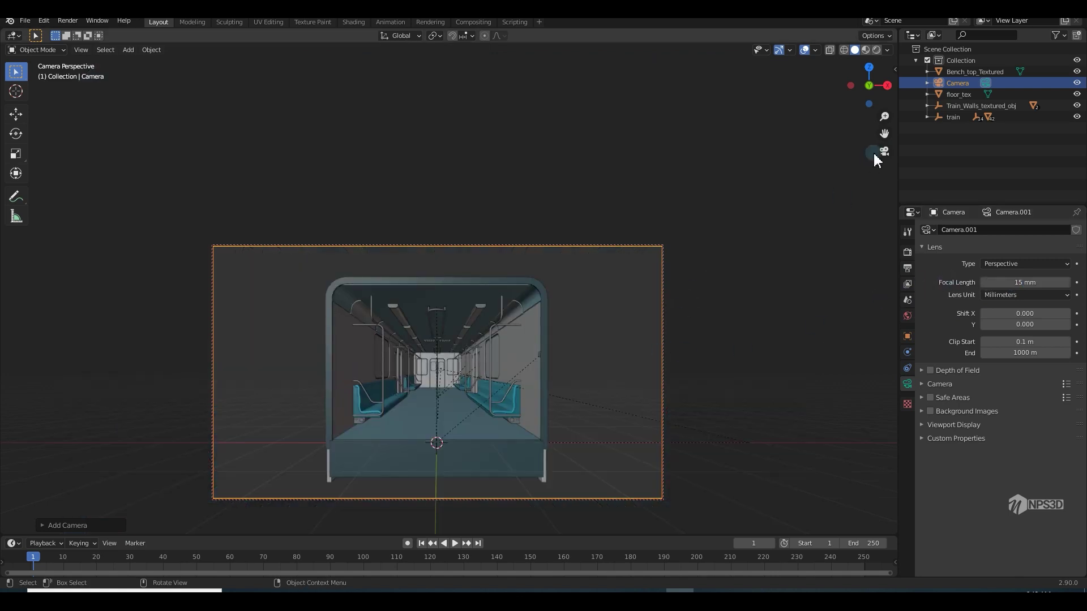
mouse_move(884, 117)
mouse_down()
mouse_move(884, 93)
mouse_move(885, 114)
mouse_move(884, 103)
mouse_up()
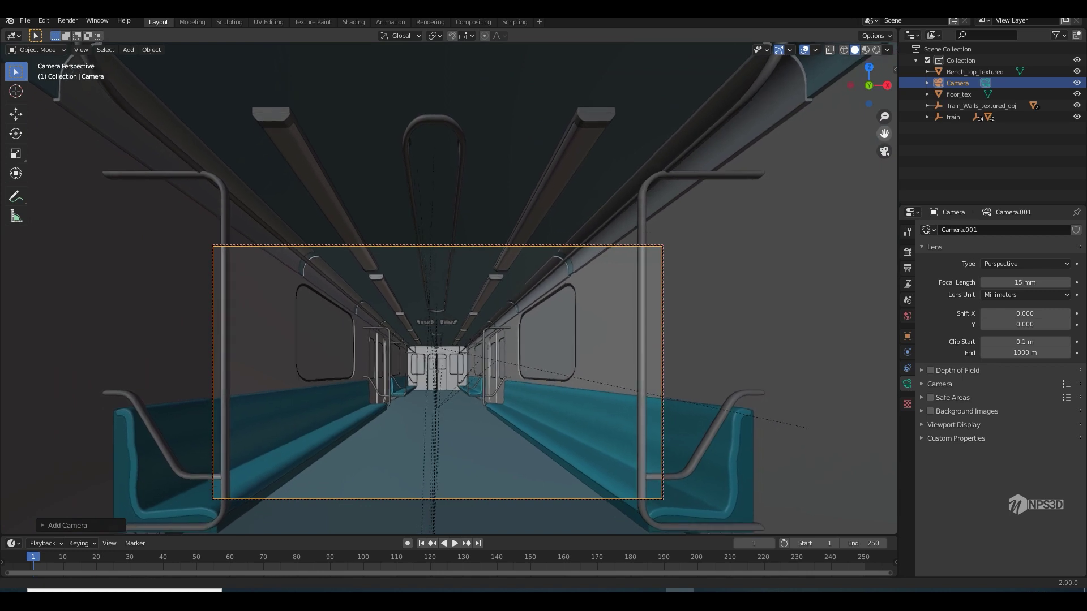
drag(1014, 325, 1047, 324)
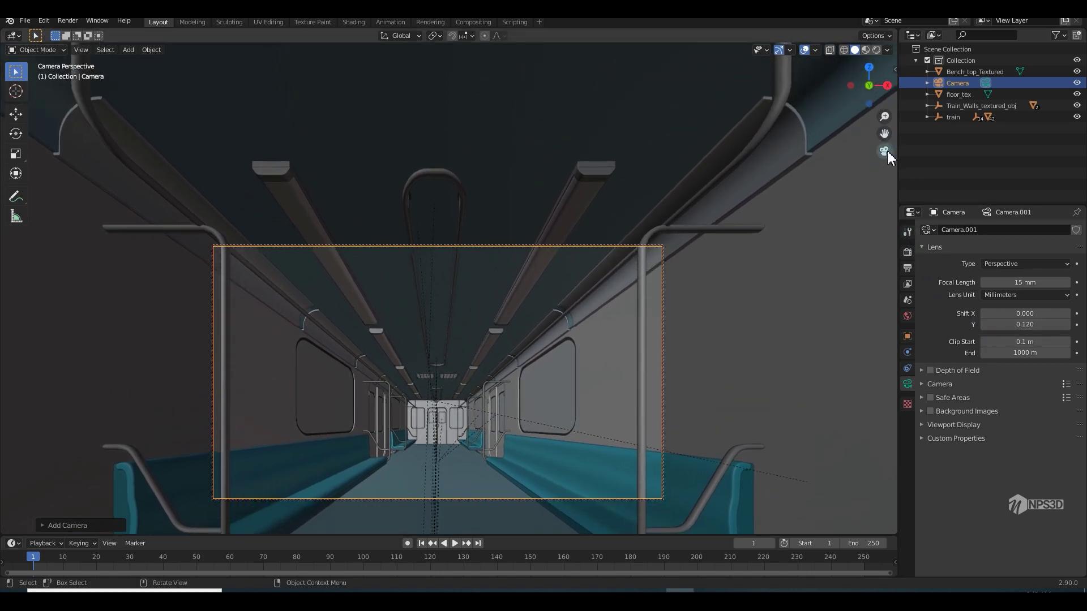
click(1029, 325)
key(Return)
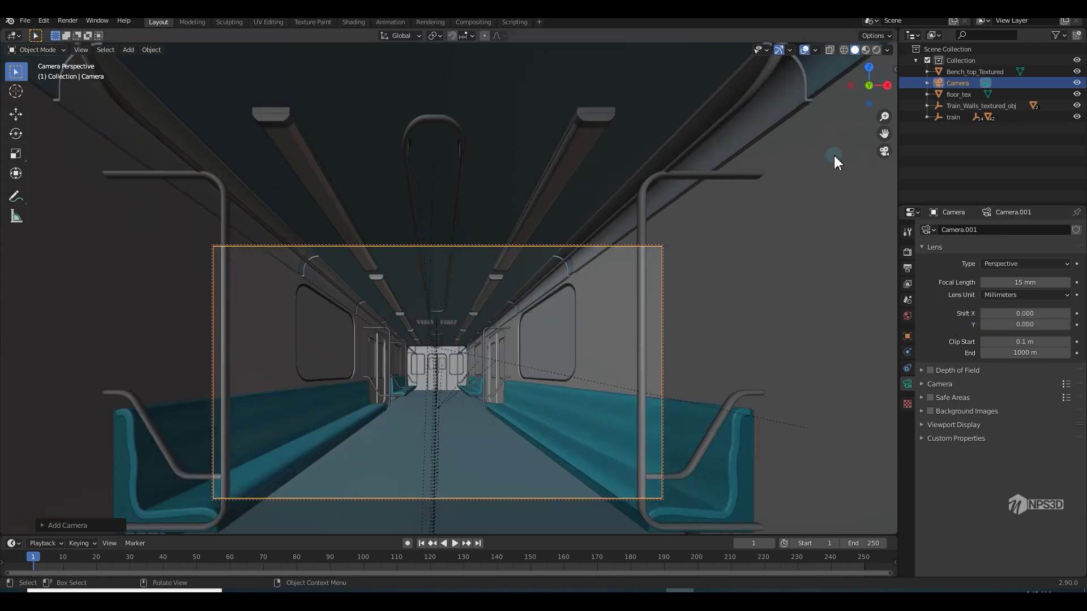
Step: Refine the camera's position inside the train car and set its vertical lens shift to -0.058
drag(884, 119, 884, 161)
drag(884, 97, 884, 91)
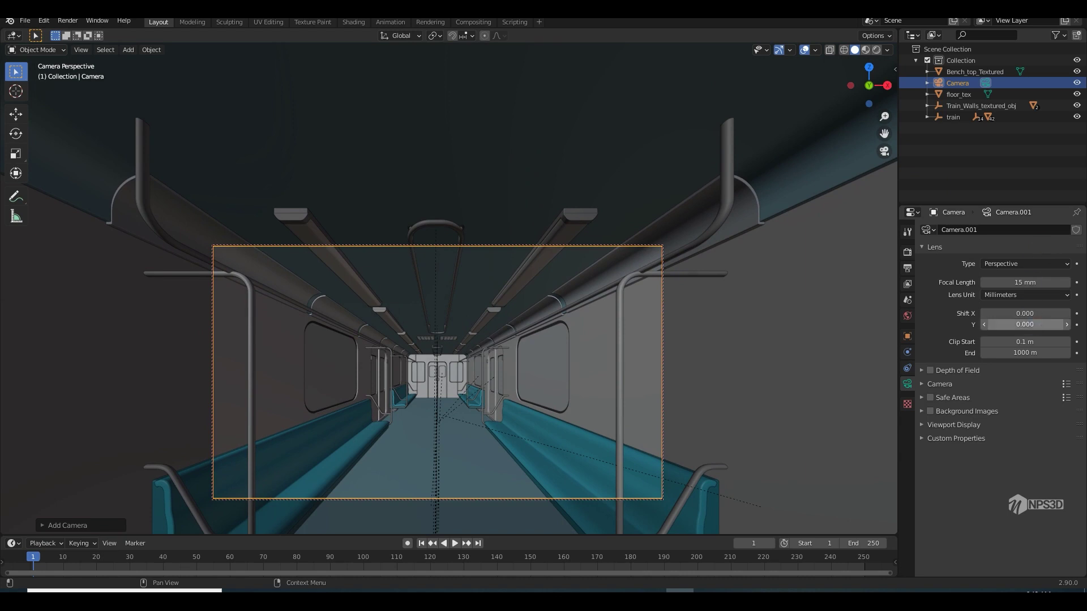
mouse_move(1025, 325)
mouse_down()
mouse_move(1004, 325)
mouse_move(1015, 324)
mouse_up()
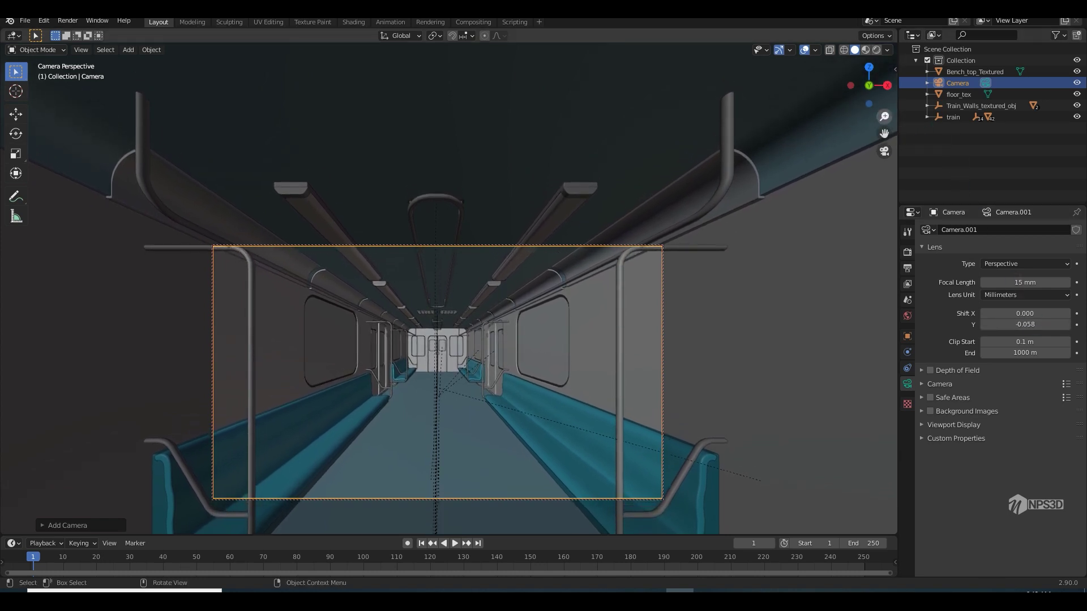
drag(884, 117, 884, 113)
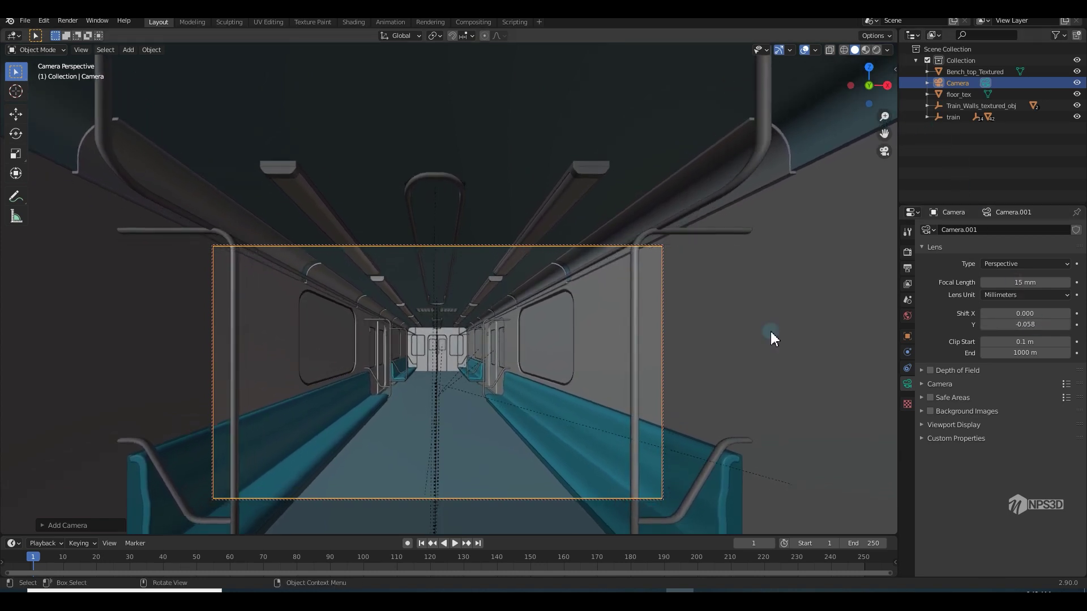
Step: Unlock the camera from the view, check its placement from outside and return to the camera view
key(n)
click(824, 203)
key(n)
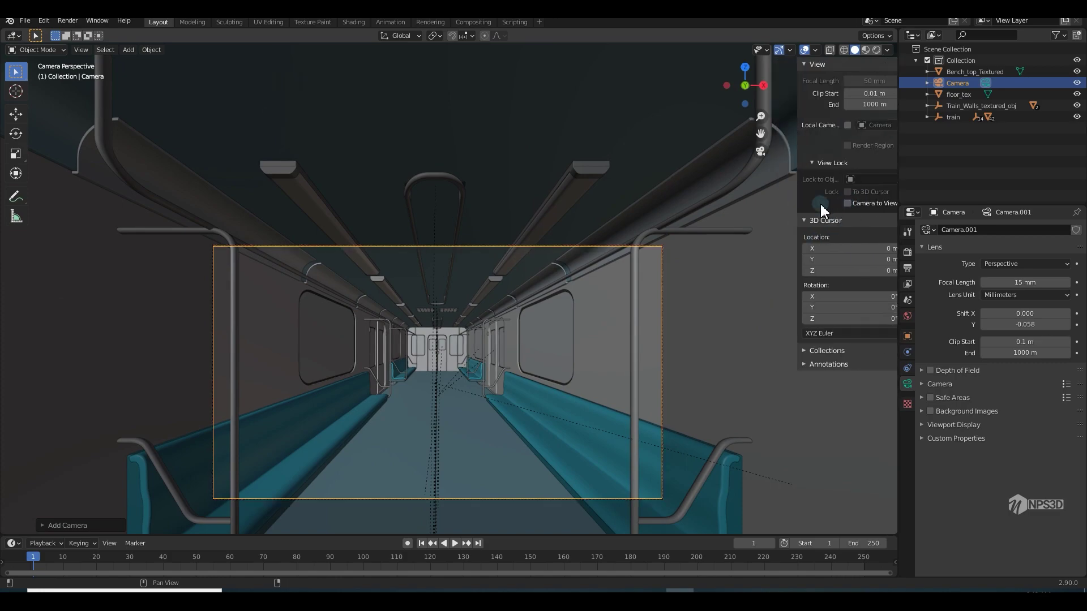
middle_drag(705, 338, 634, 255)
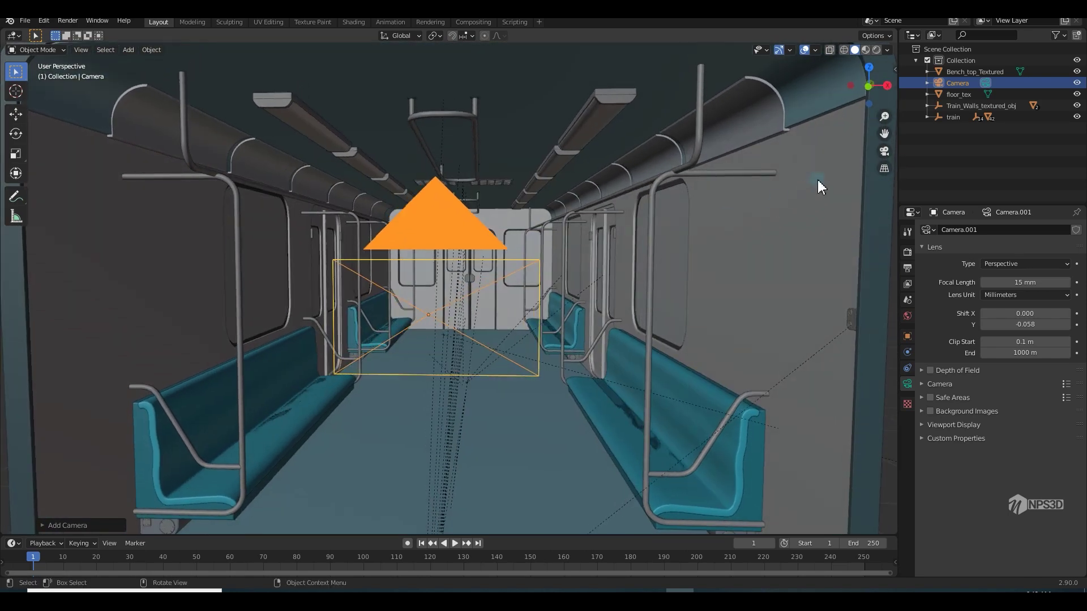
click(885, 151)
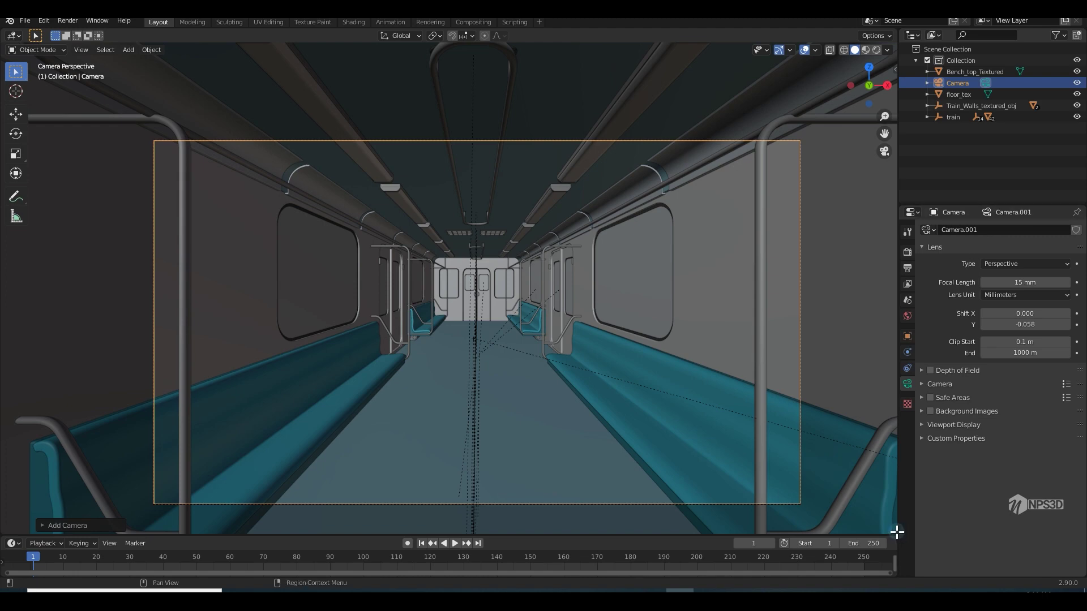
Step: Split the viewport into two side-by-side 3D views and show one in rendered shading with its toolbar hidden
drag(896, 533, 465, 260)
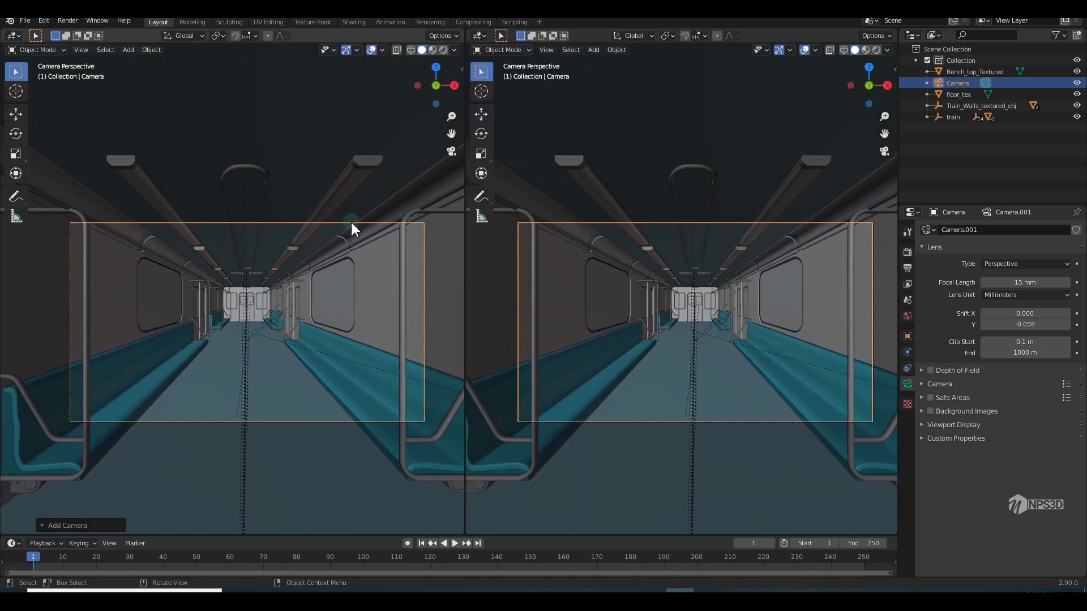
drag(32, 115, 12, 116)
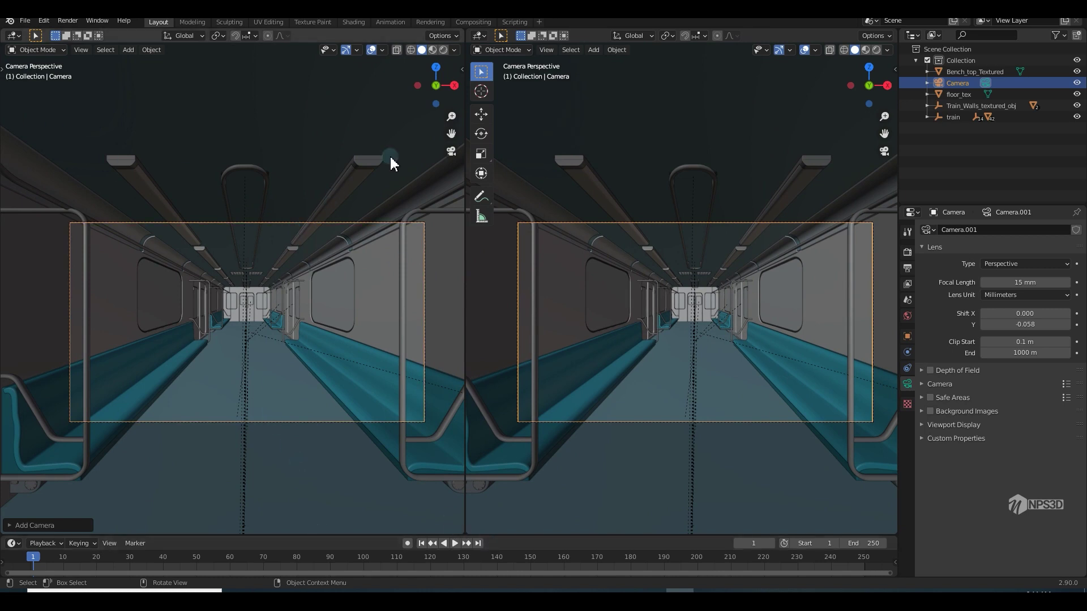
click(444, 50)
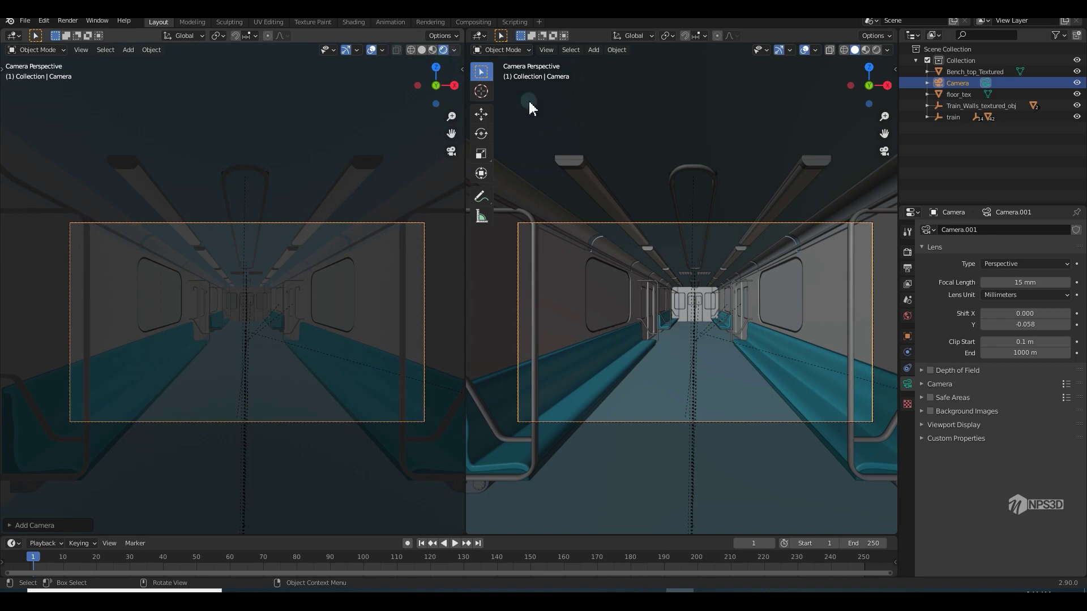
Step: Set the render engine to Cycles and its device to GPU Compute
click(908, 250)
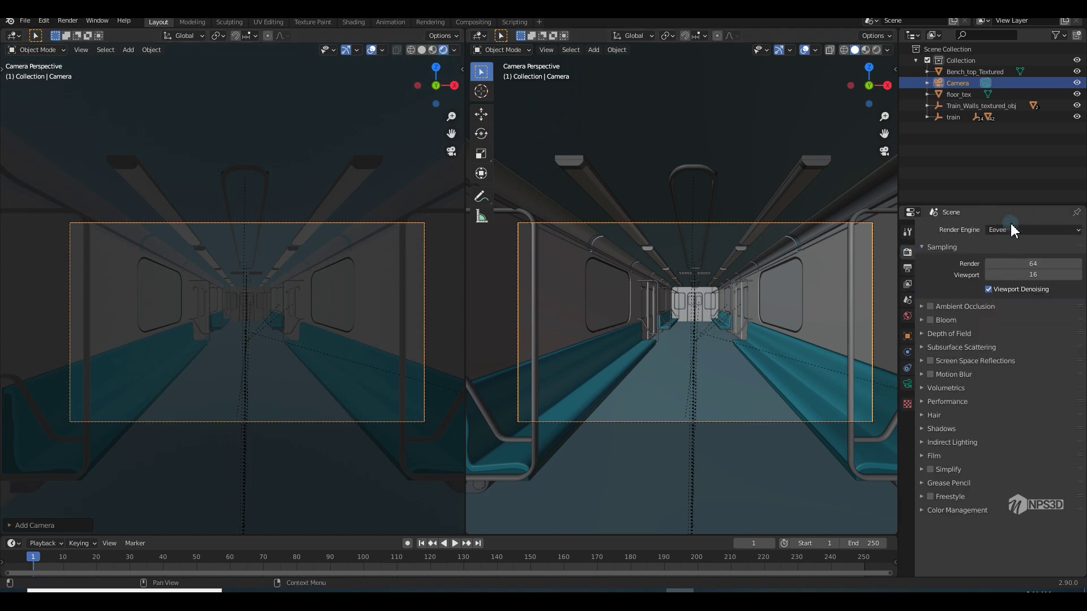
click(1012, 227)
click(1008, 270)
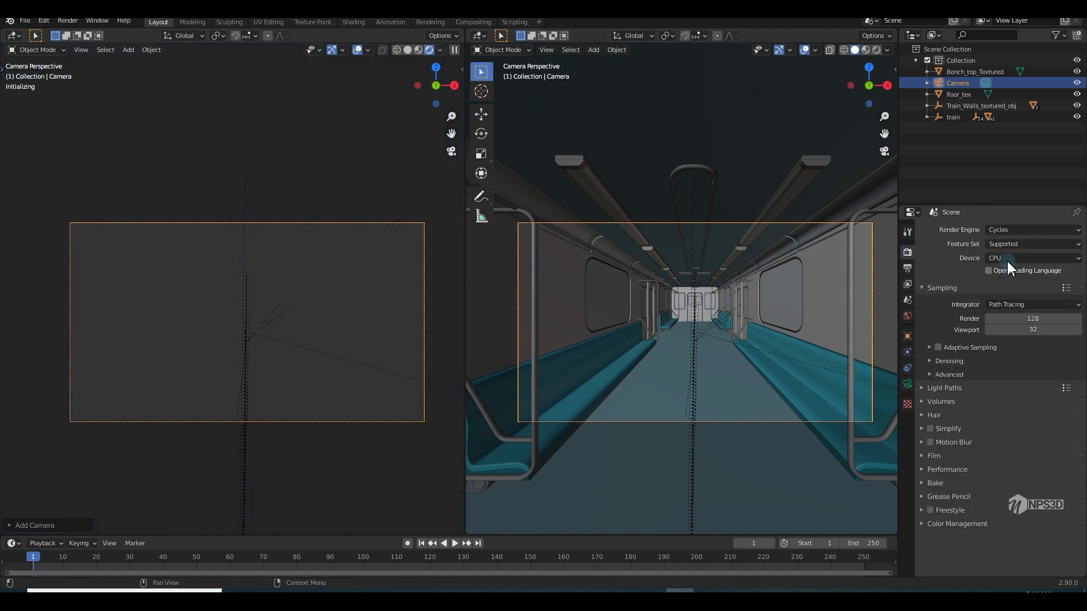
click(1011, 258)
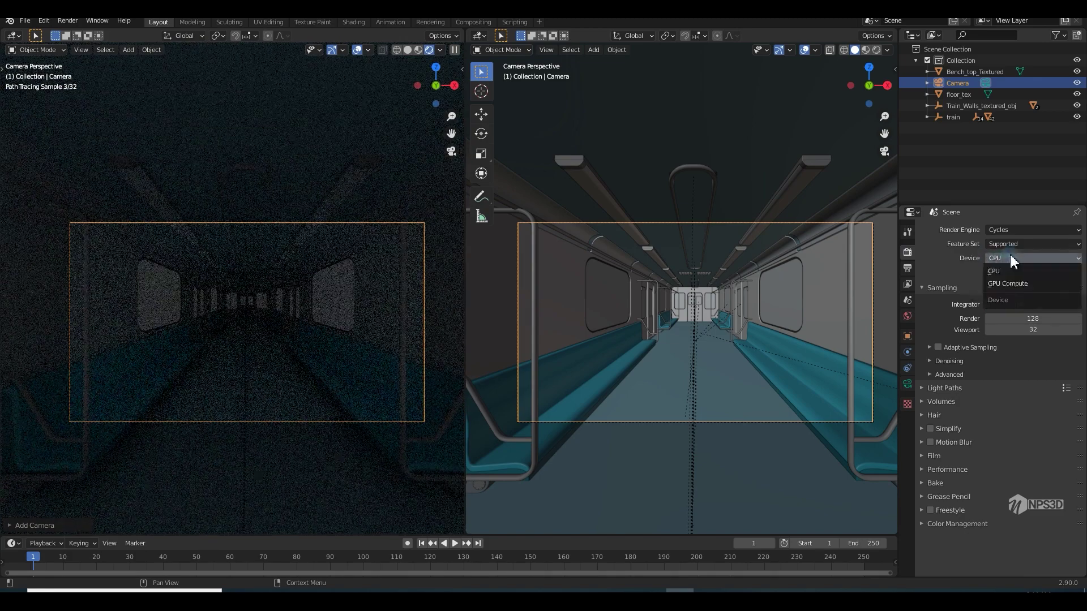
click(1007, 282)
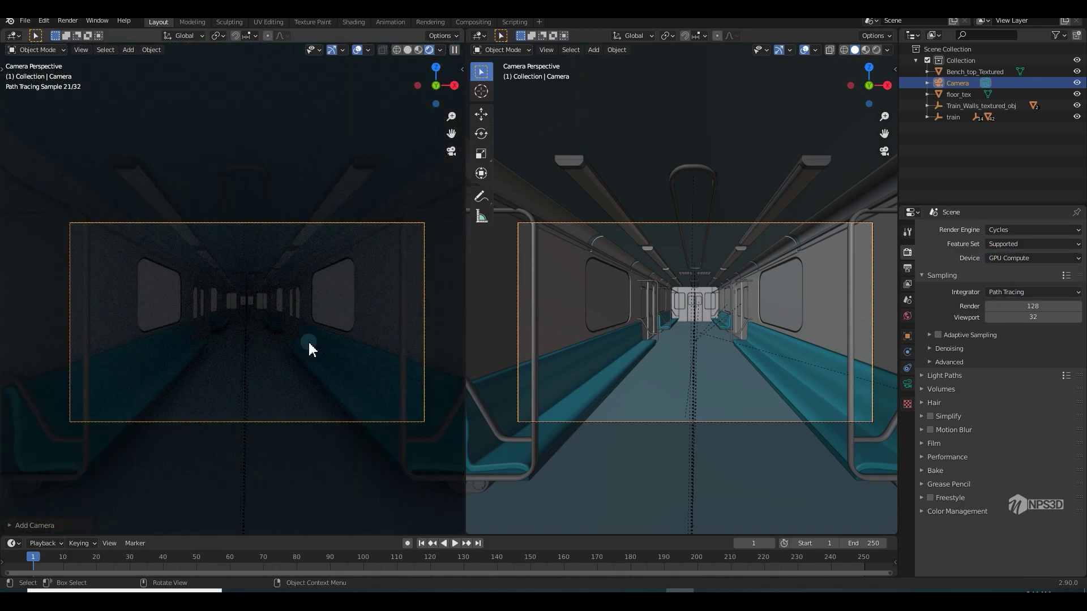
shift+middle_drag(309, 343, 304, 327)
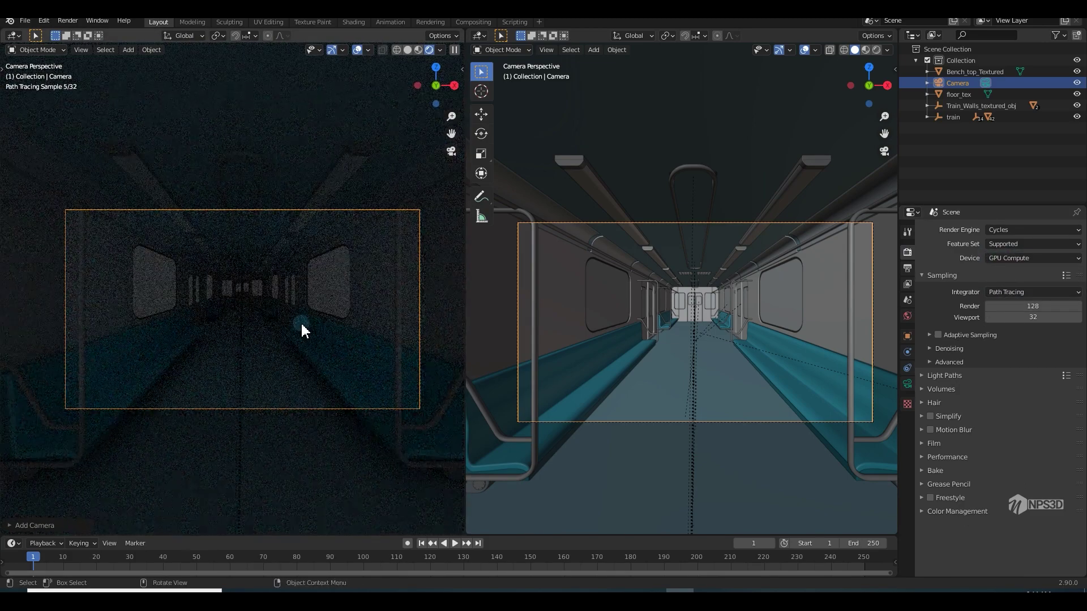
scroll(304, 330, up, 2)
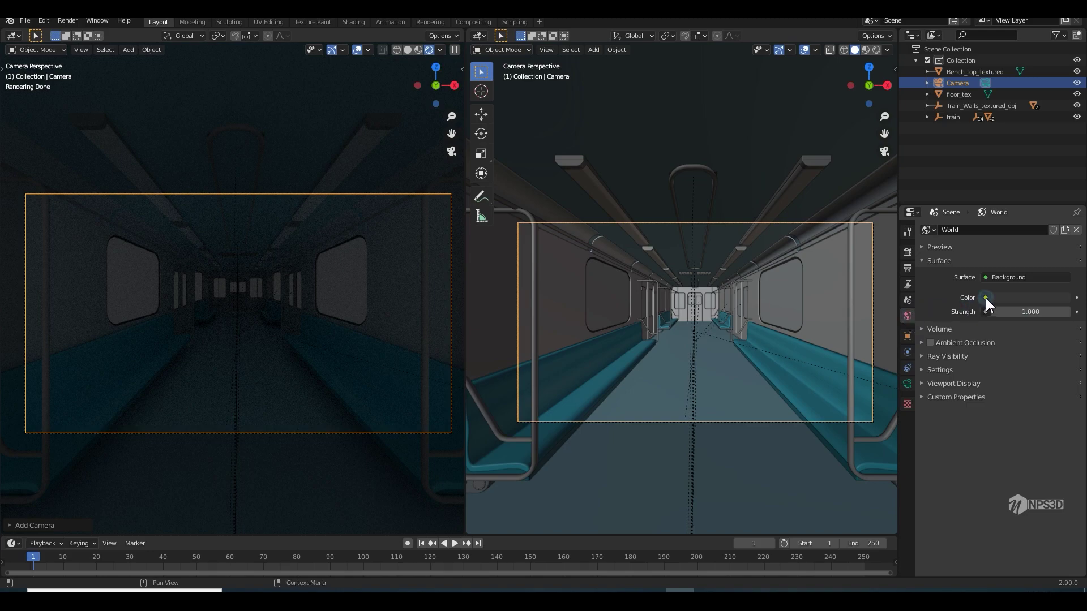
Step: Try a Nishita Sky Texture as the world background color and remove that world from the scene
click(985, 298)
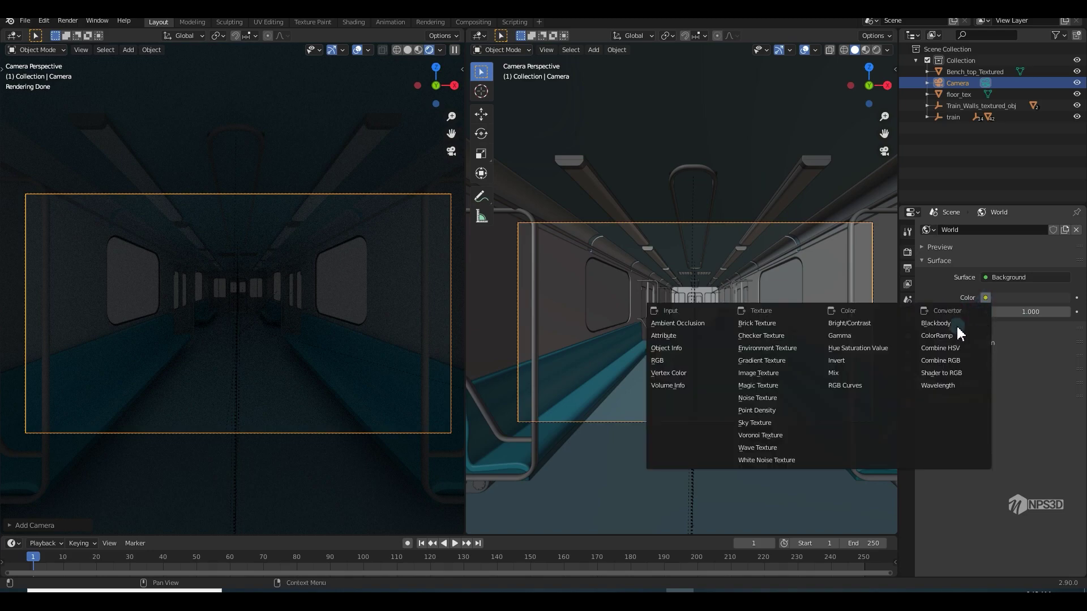
click(762, 421)
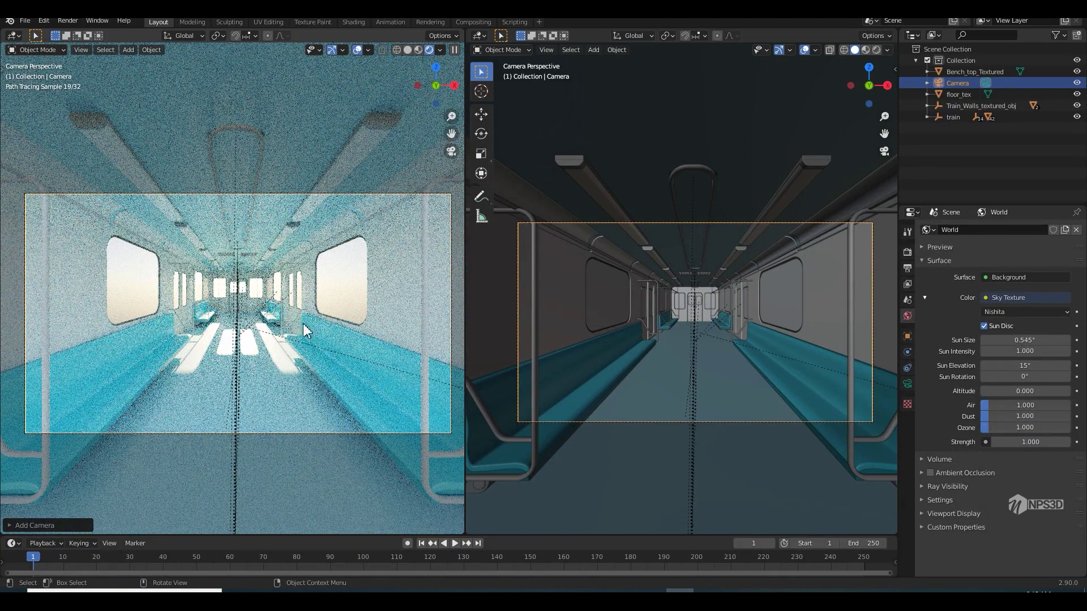
click(1076, 230)
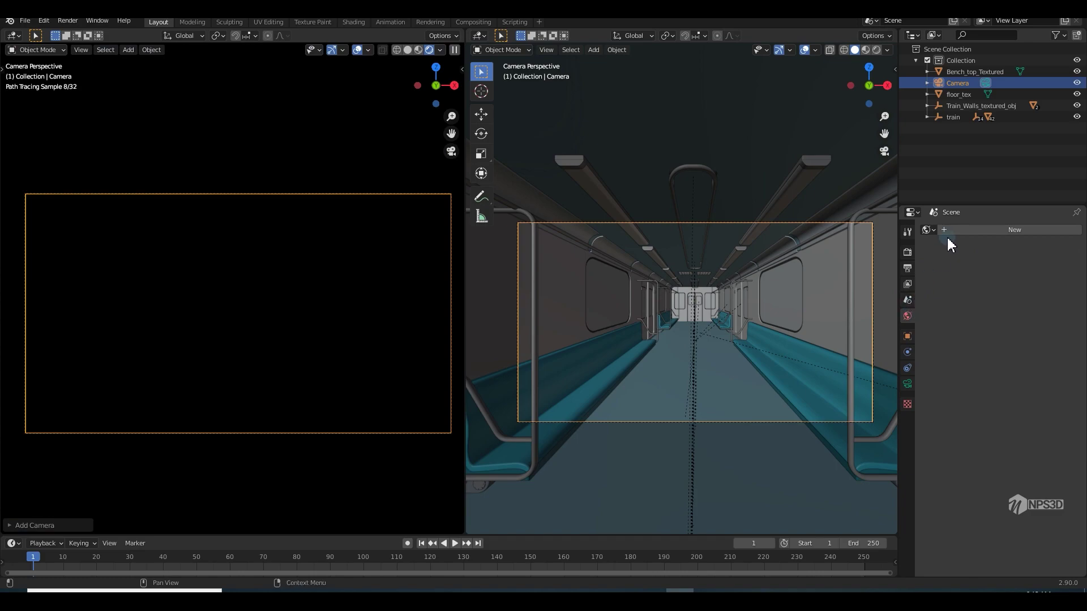
Step: Create a new world lit by an Environment Texture using kloppenheim_06_4k.hdr from the sunset_morning folder
click(982, 231)
click(987, 297)
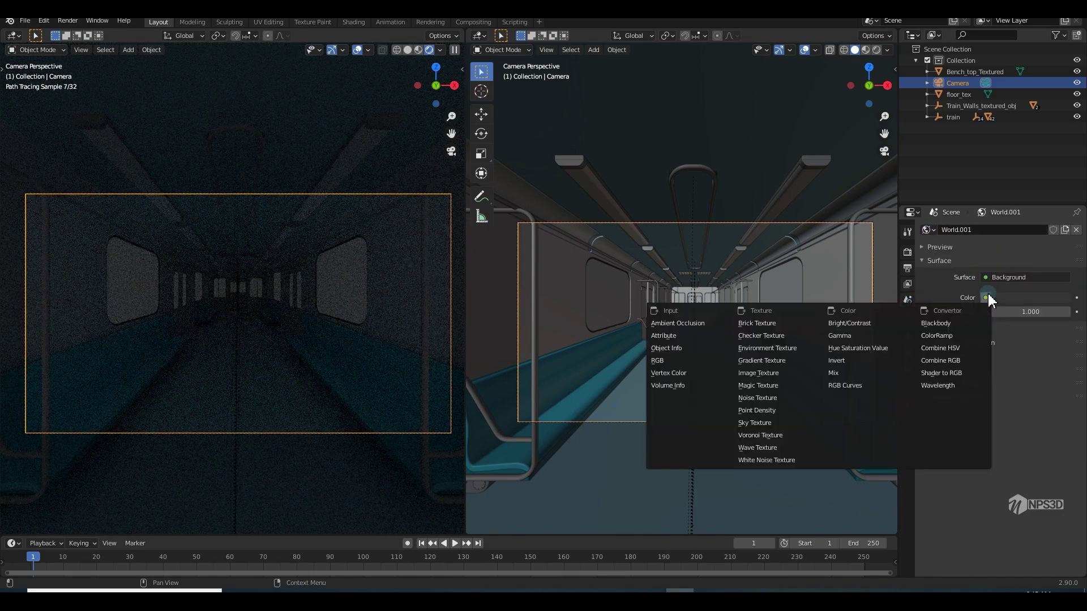
click(779, 349)
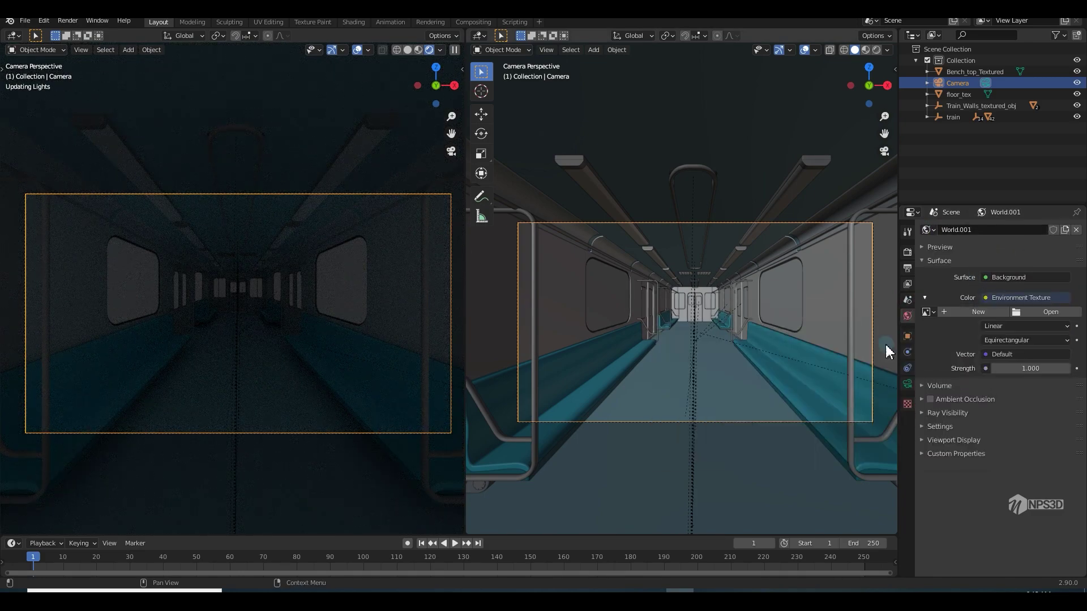
click(1049, 312)
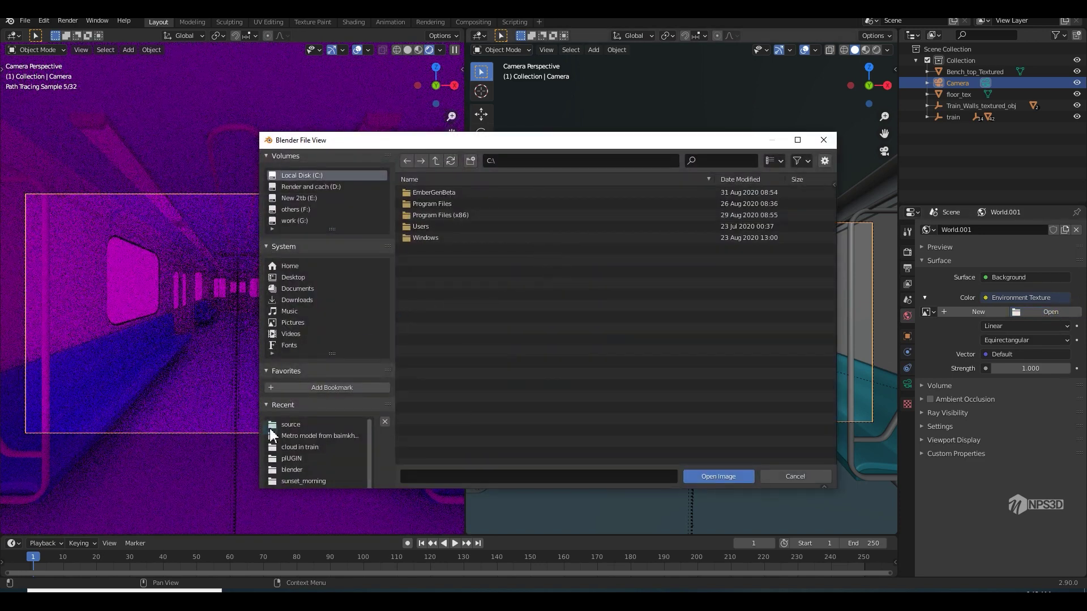
scroll(319, 466, down, 3)
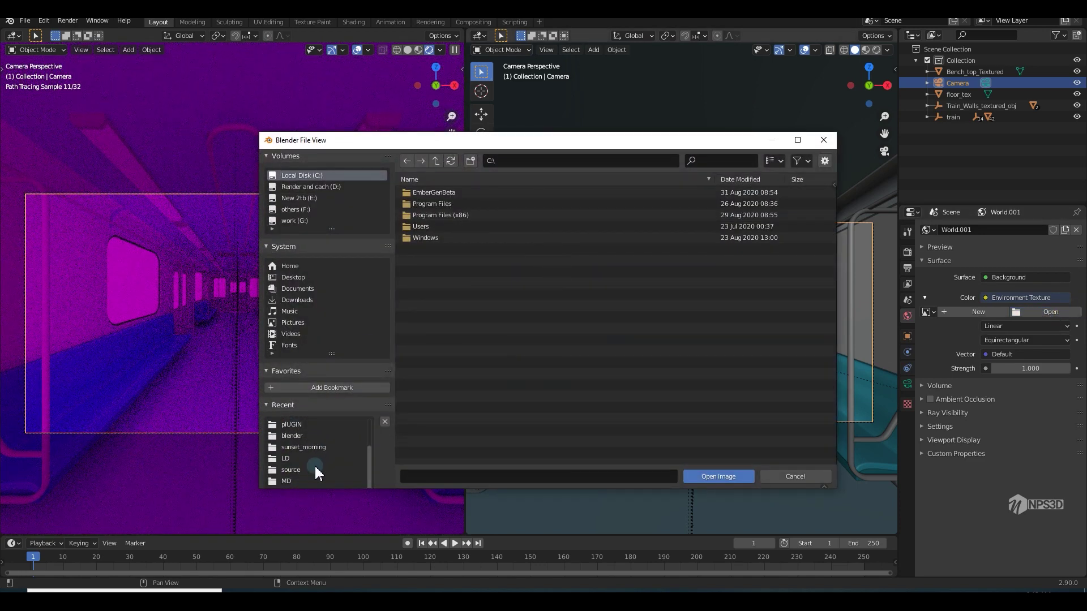
click(310, 449)
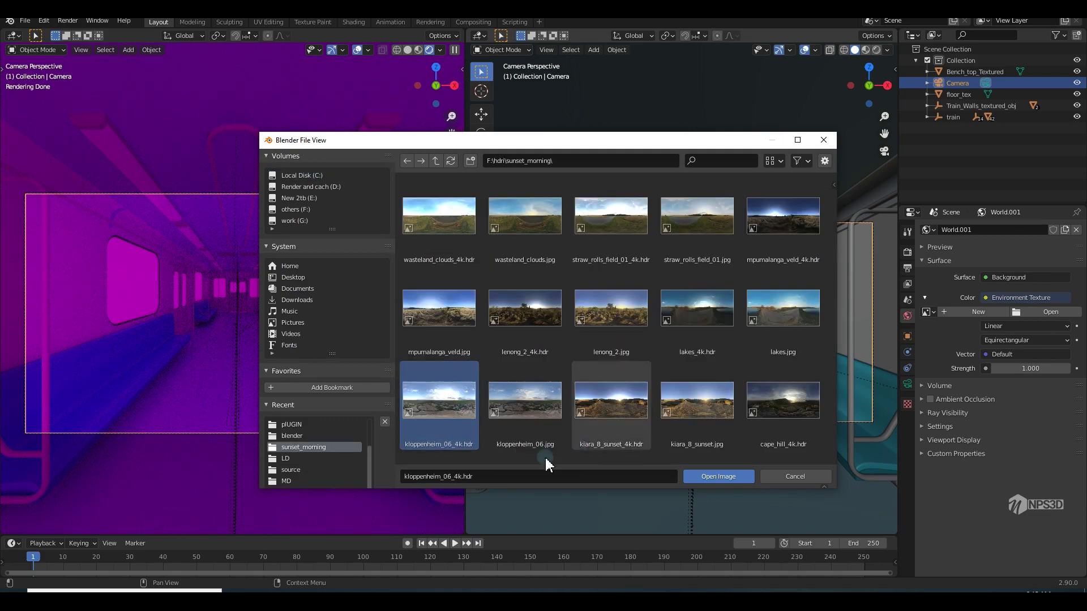
click(719, 476)
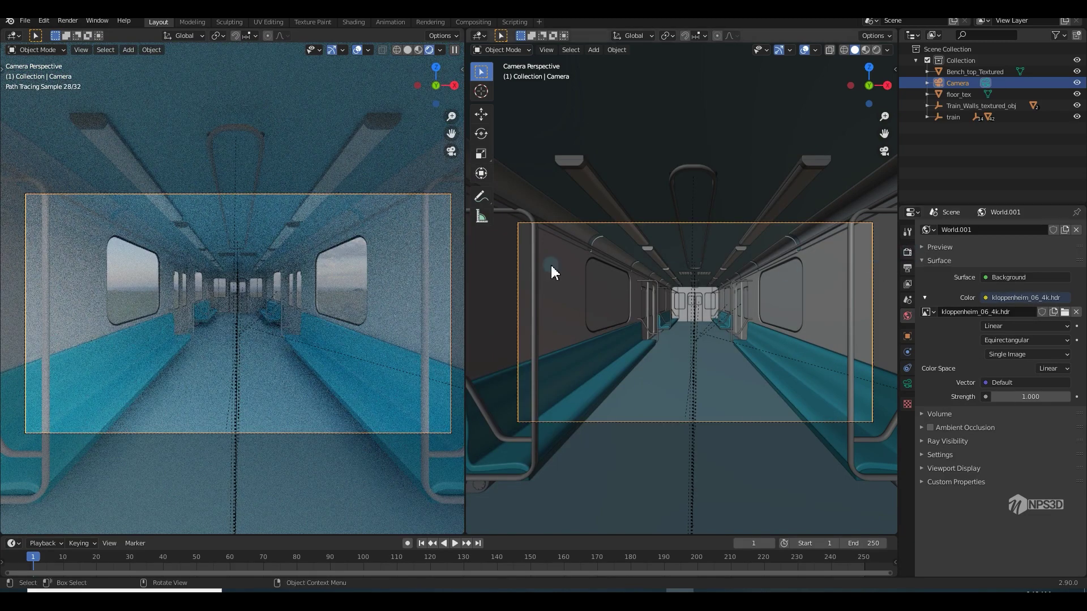
Step: Leave the camera view in the solid-shaded viewport and add a Sun light to the scene
scroll(740, 326, down, 5)
key(KP_0)
key(shift+a)
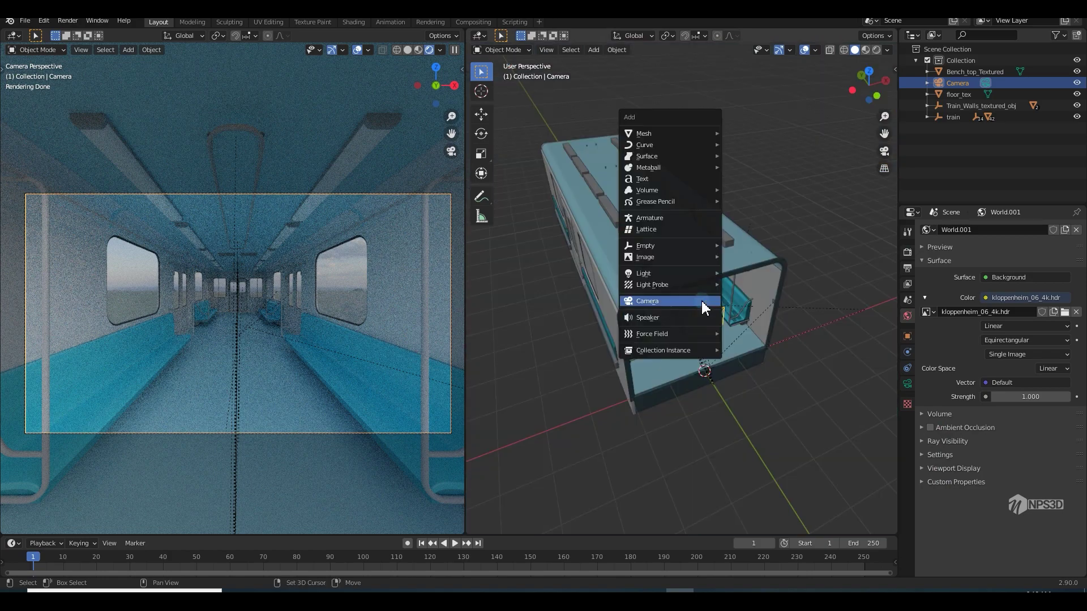
click(847, 317)
key(shift+a)
mouse_move(648, 240)
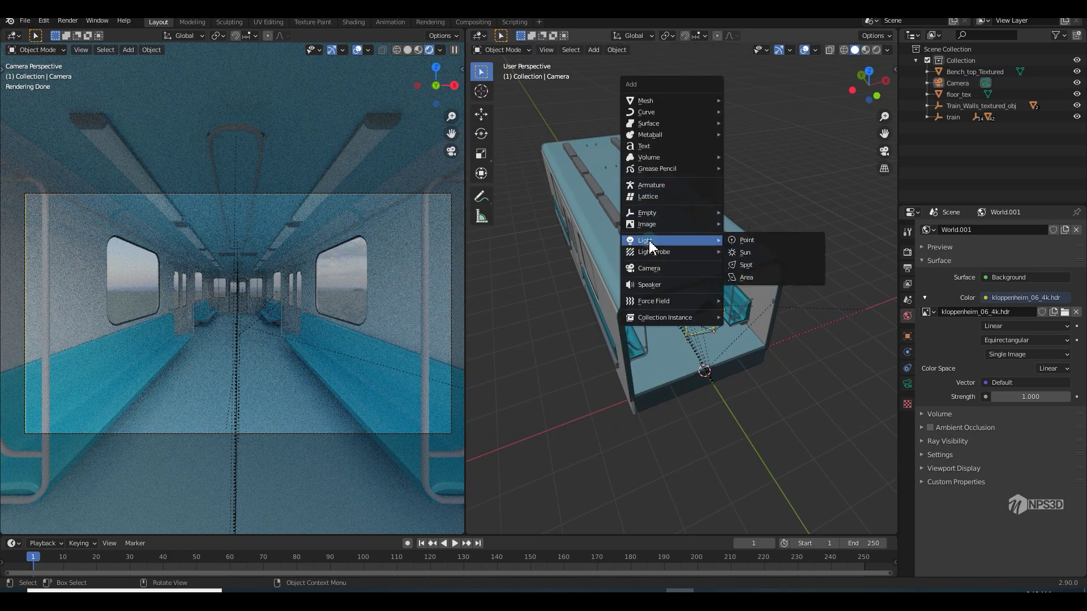
click(757, 253)
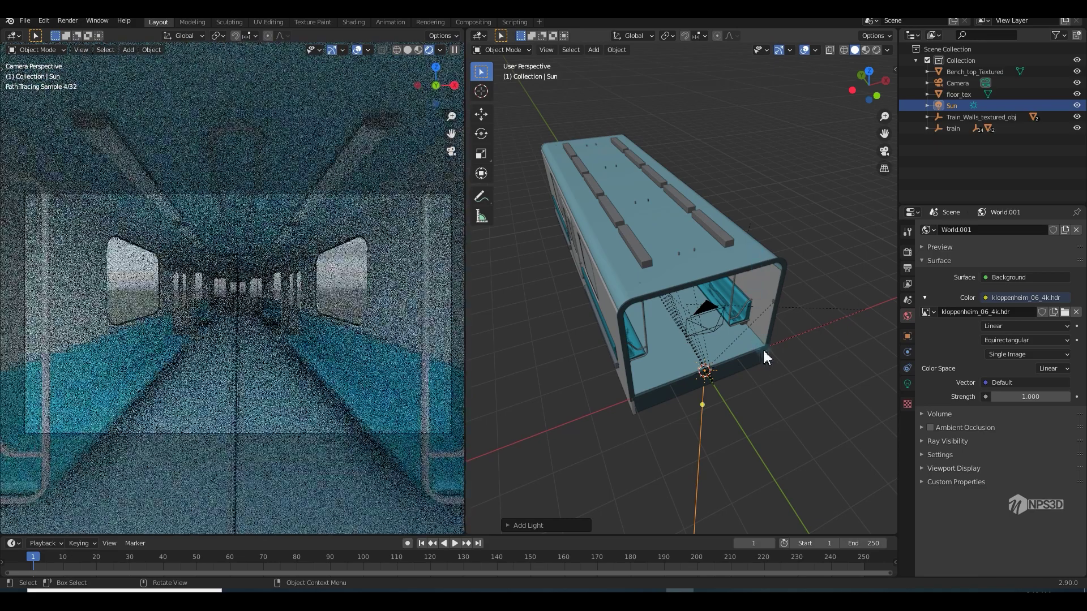
Step: In front view, move the sun above and to the right of the train and rotate it about 31° to shine through the windows
key(KP_1)
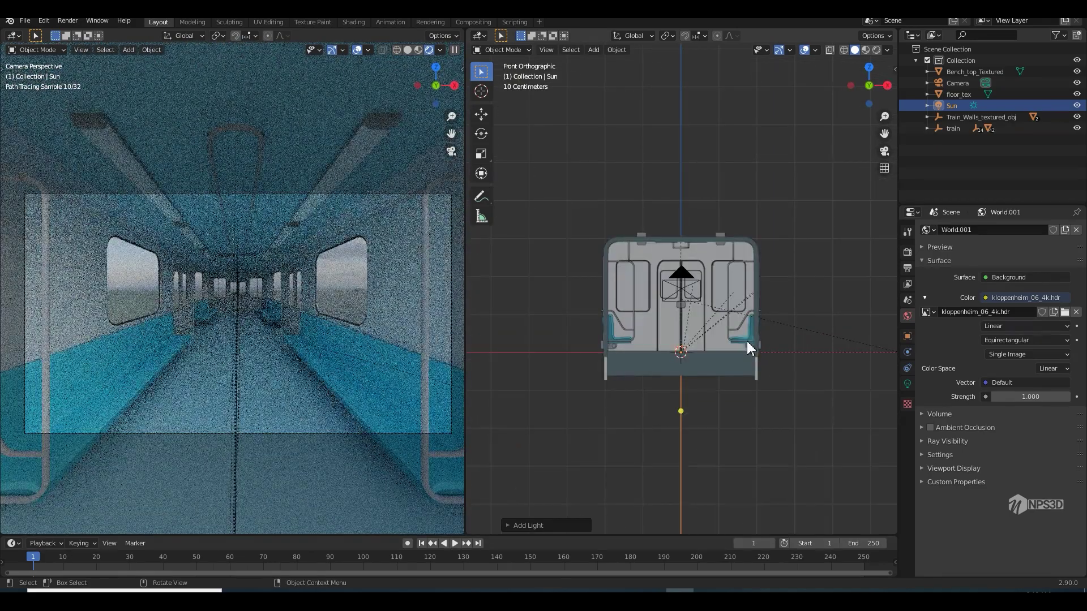
key(g)
click(861, 158)
key(r)
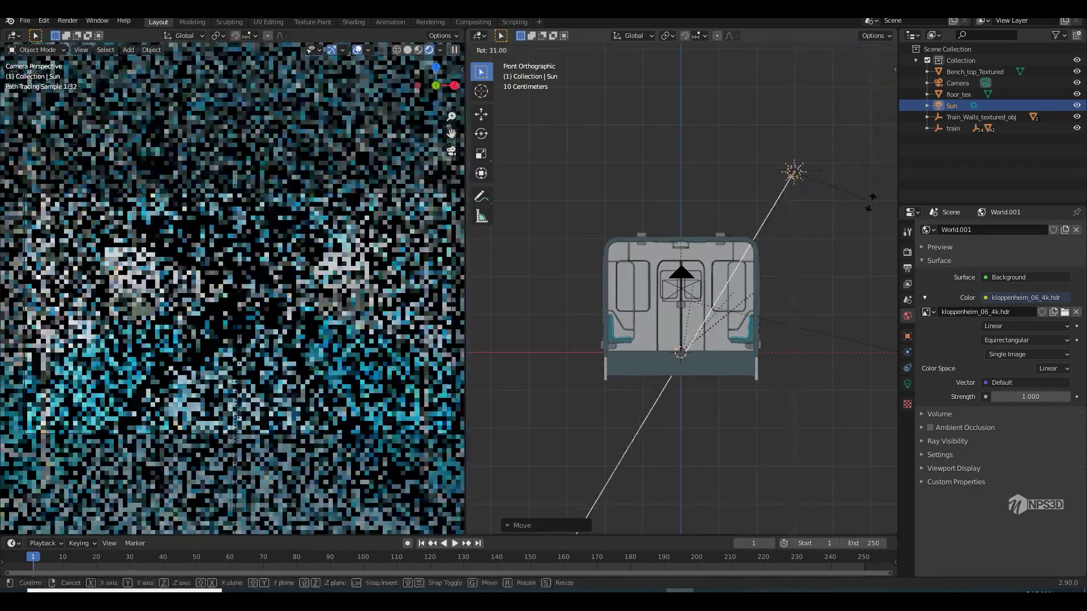
click(857, 212)
middle_drag(781, 251, 792, 266)
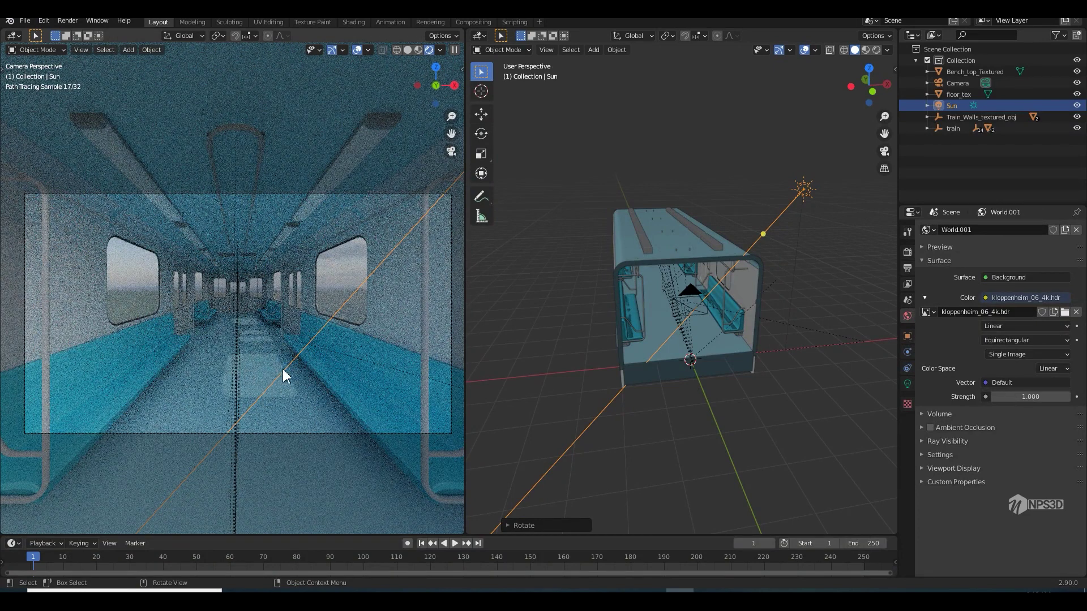
Step: Set the sun light's strength to 750 and its angle to 10°
click(907, 384)
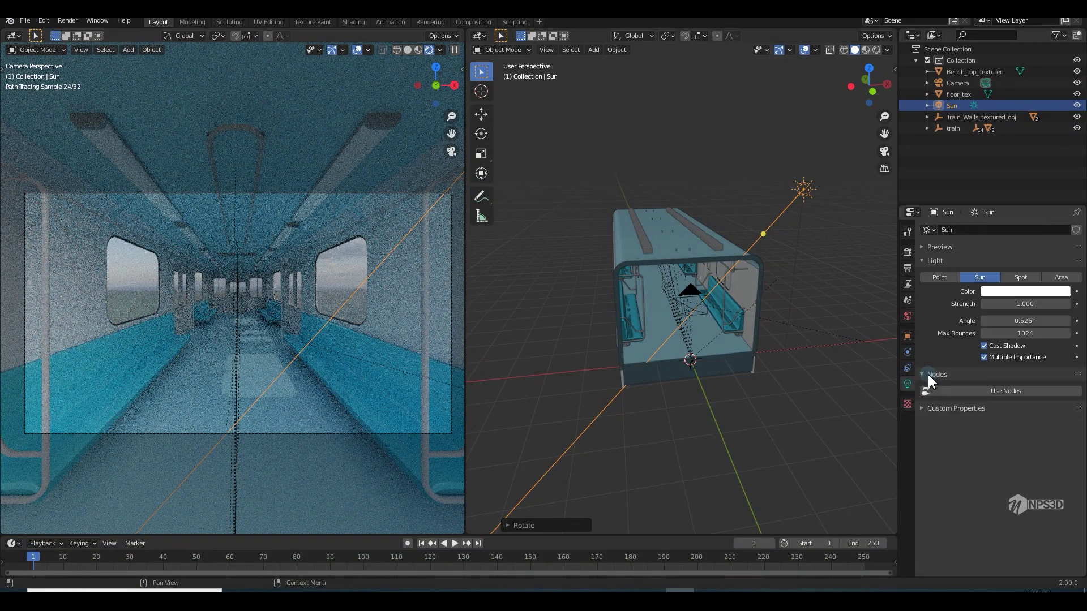
click(1027, 306)
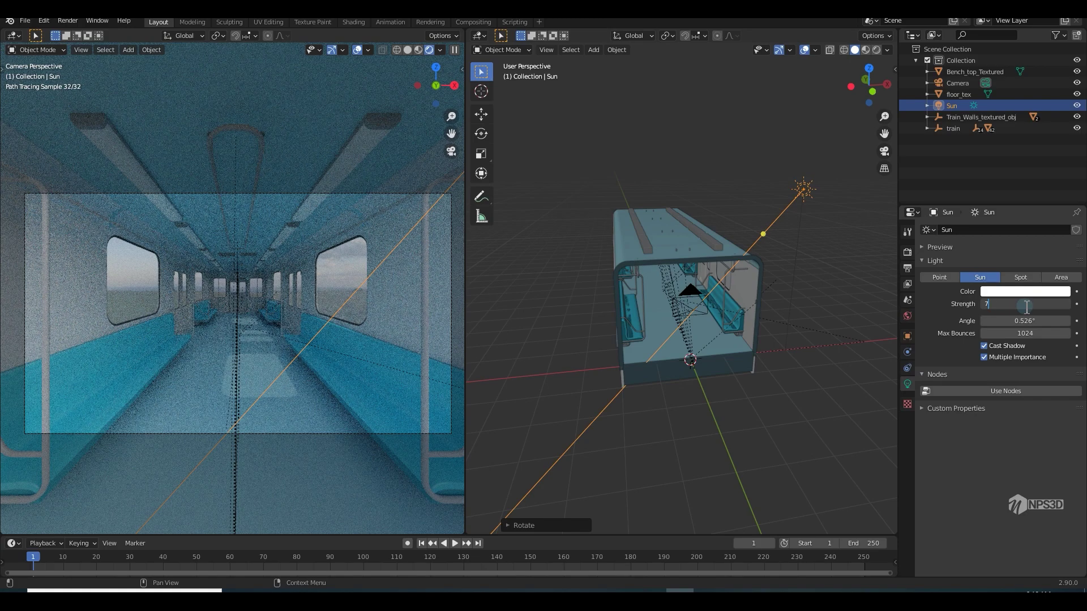
text(750)
key(Return)
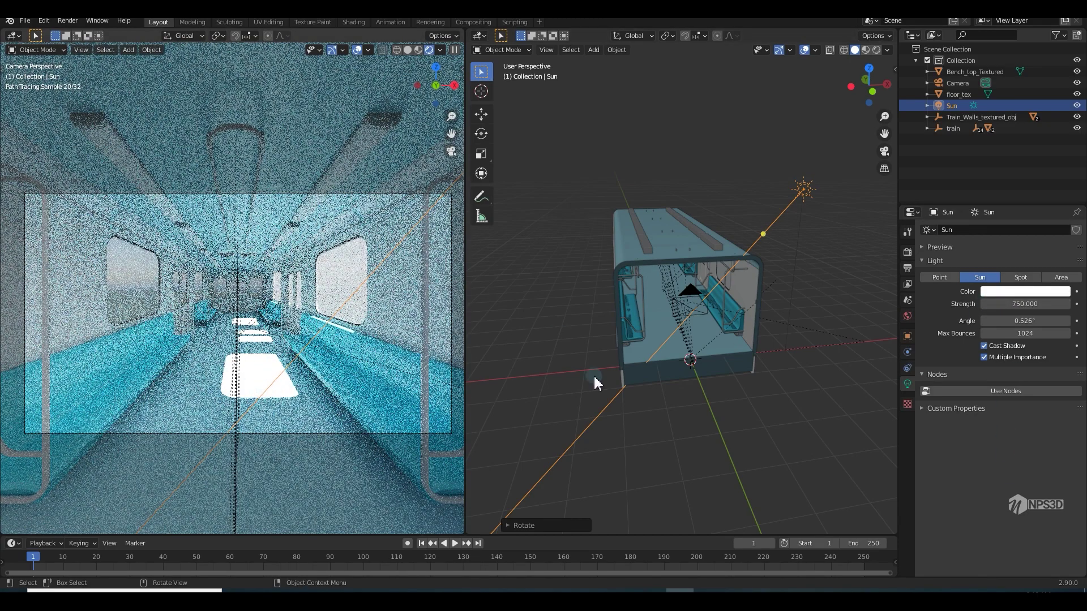
click(1026, 321)
text(2)
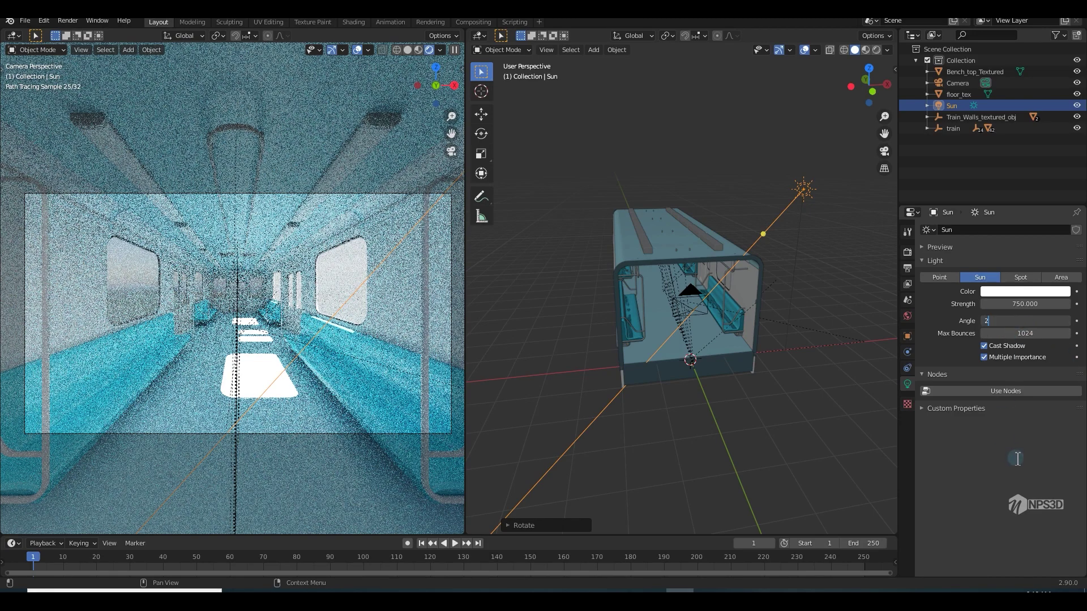
text(d)
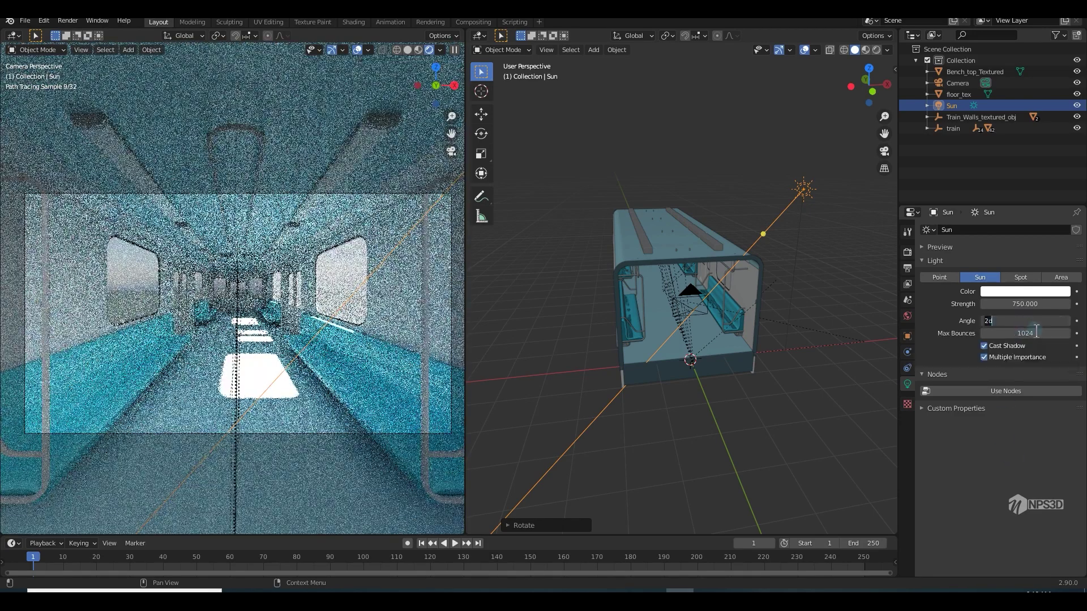
key(BackSpace)
key(BackSpace)
text(10)
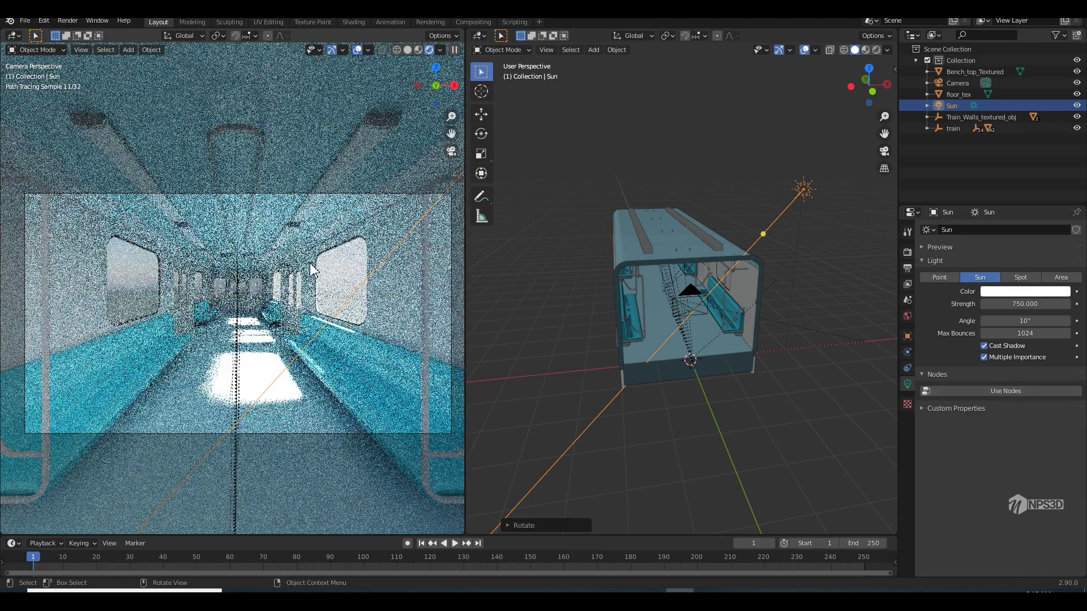
Step: Enable adaptive sampling and turn on OptiX denoising for both the viewport and the final render
click(907, 252)
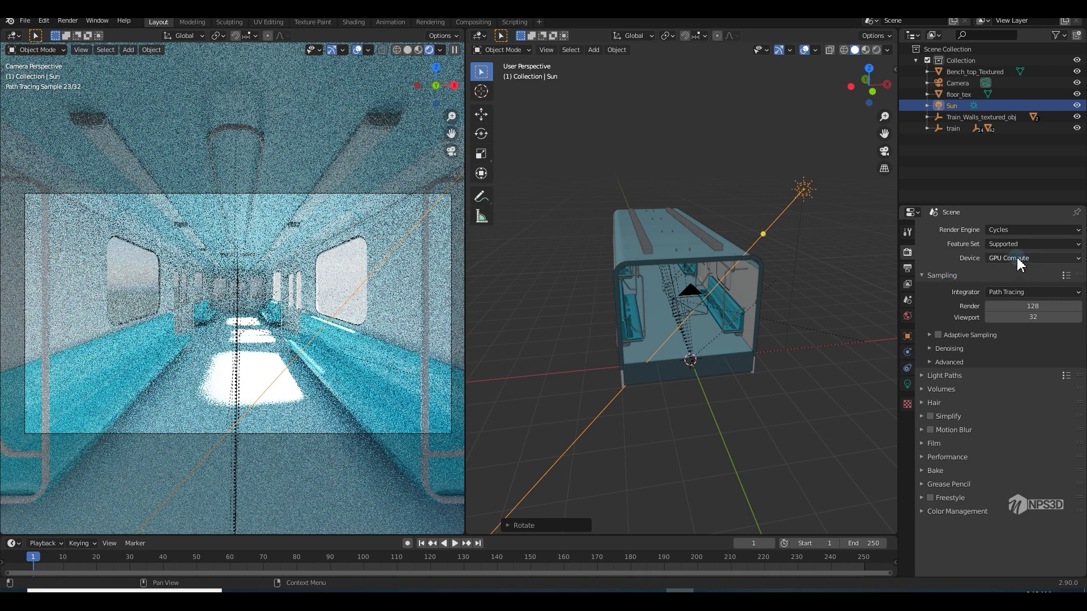
click(938, 335)
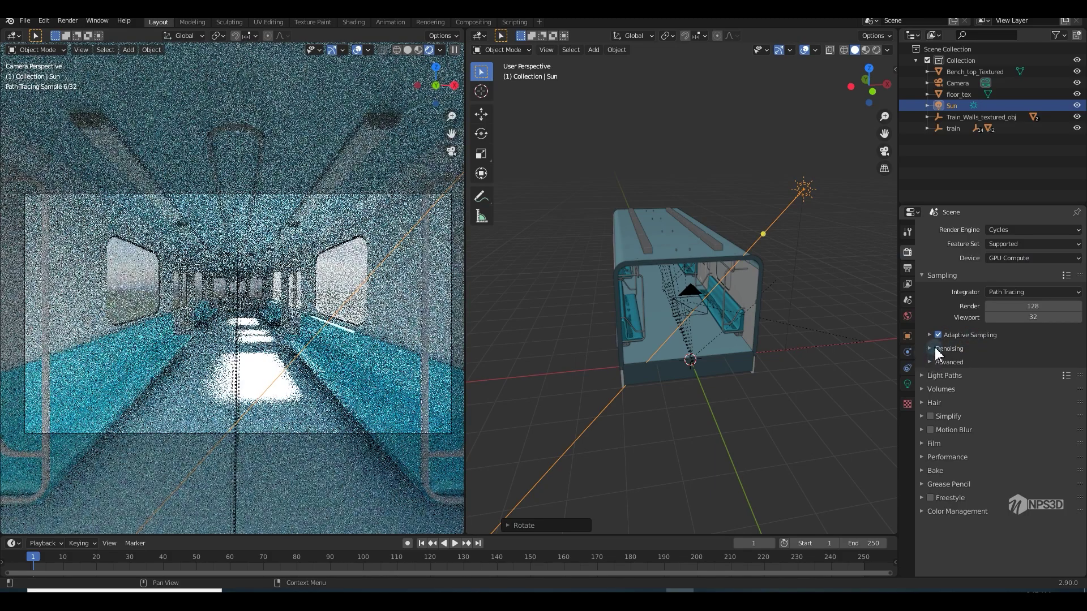
click(935, 349)
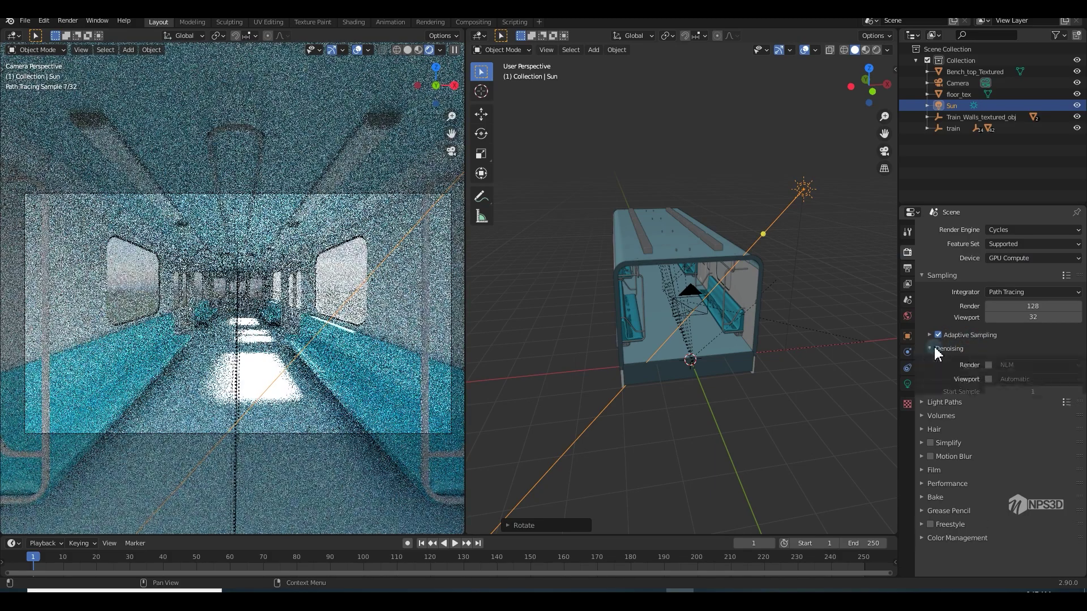
click(989, 380)
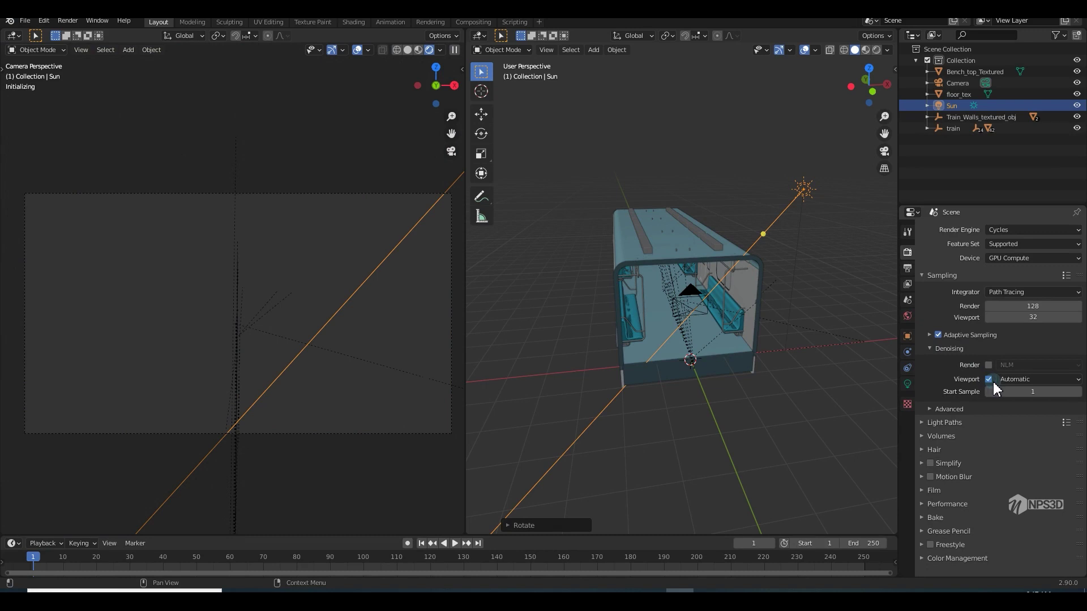
click(1038, 380)
click(1026, 404)
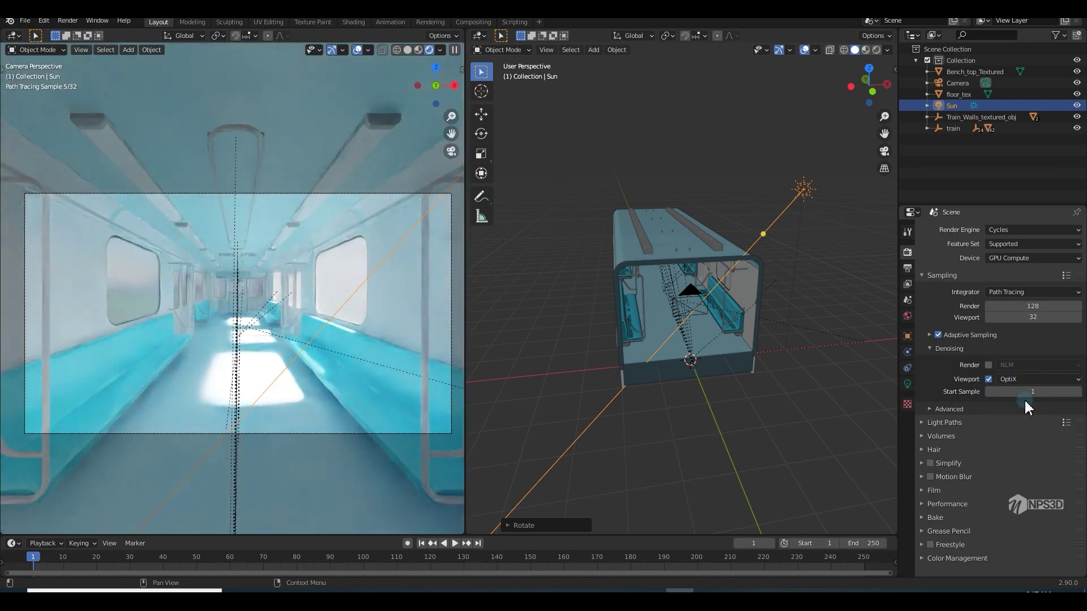
click(988, 366)
click(994, 367)
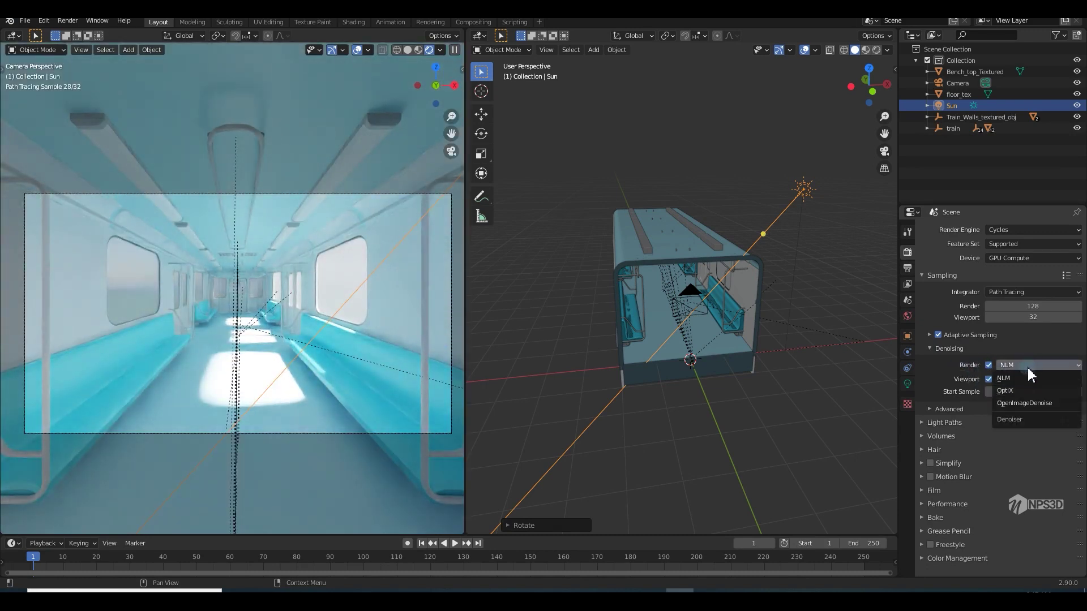
click(1000, 385)
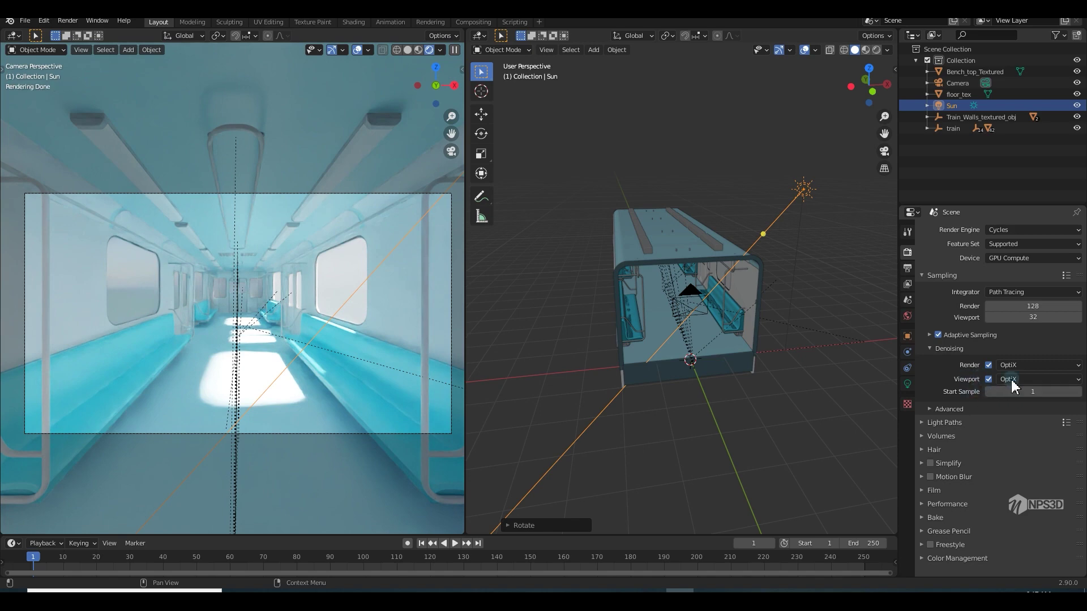
click(949, 349)
middle_drag(820, 381, 692, 364)
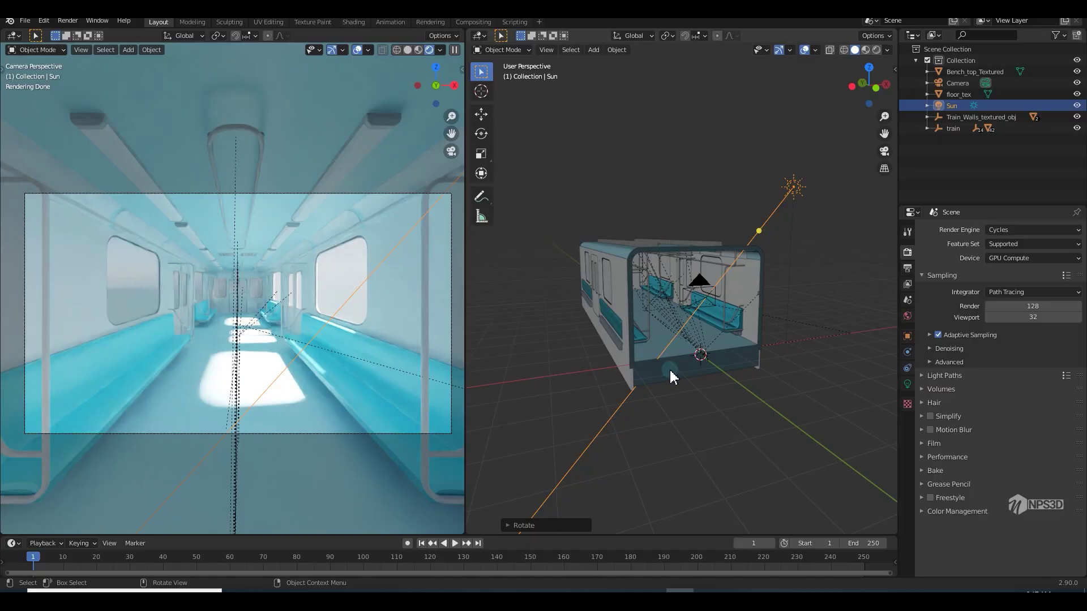
Step: Split the camera viewport into two stacked views and show the train's exterior in rendered shading in the lower one
scroll(692, 355, up, 1)
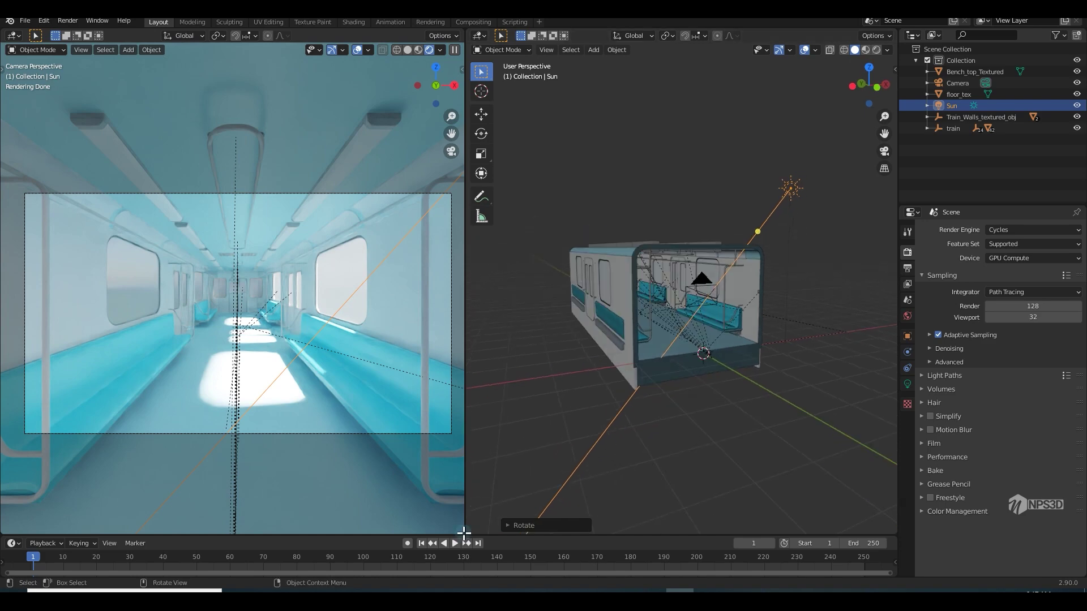
mouse_move(463, 532)
mouse_down()
mouse_move(447, 475)
mouse_move(432, 247)
mouse_move(435, 267)
mouse_up()
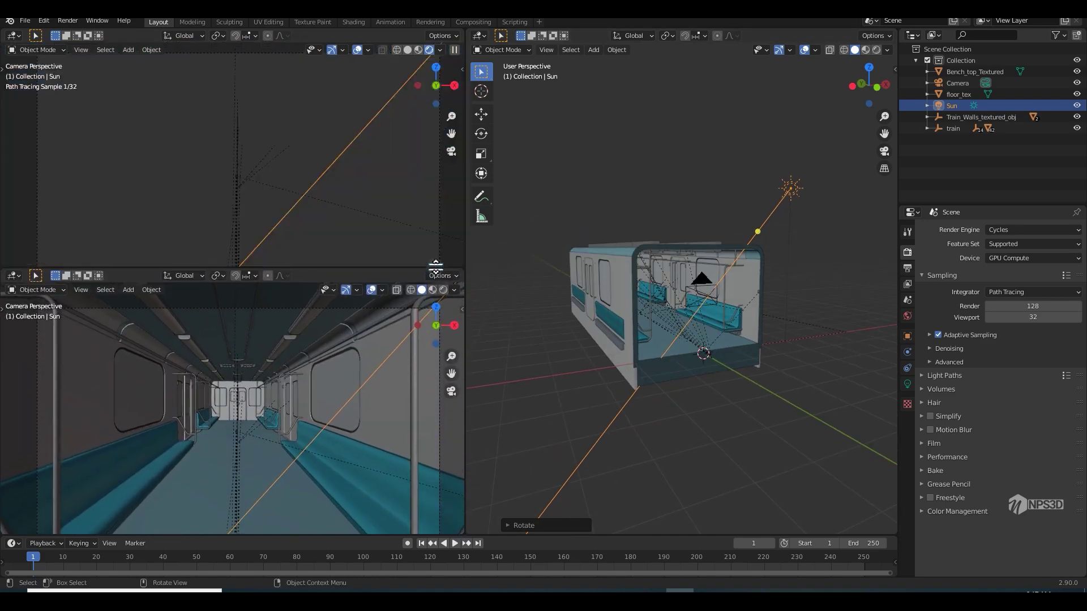
click(444, 290)
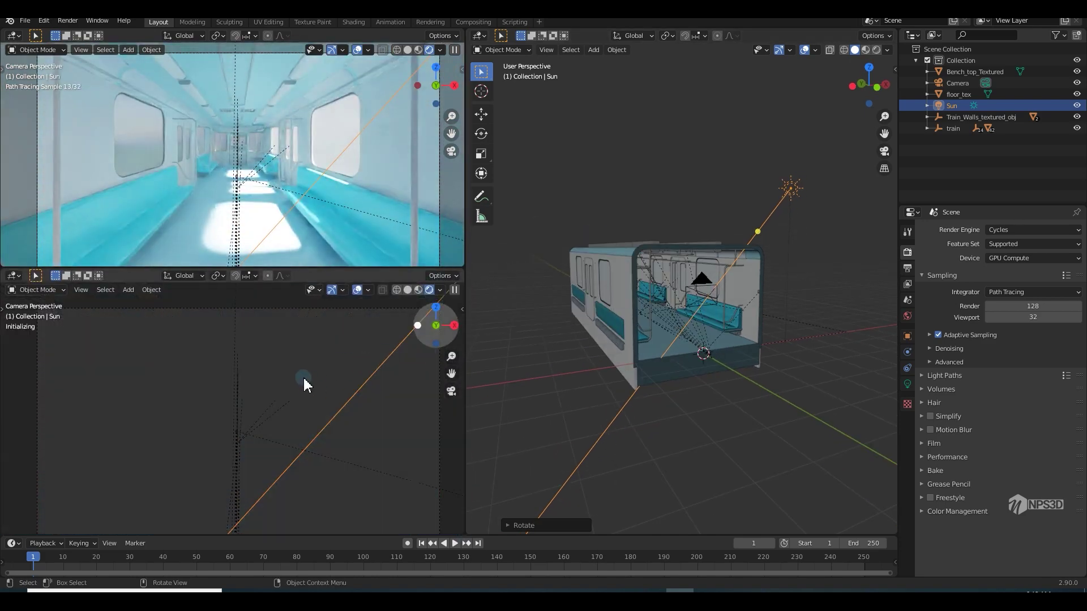
middle_drag(292, 383, 315, 391)
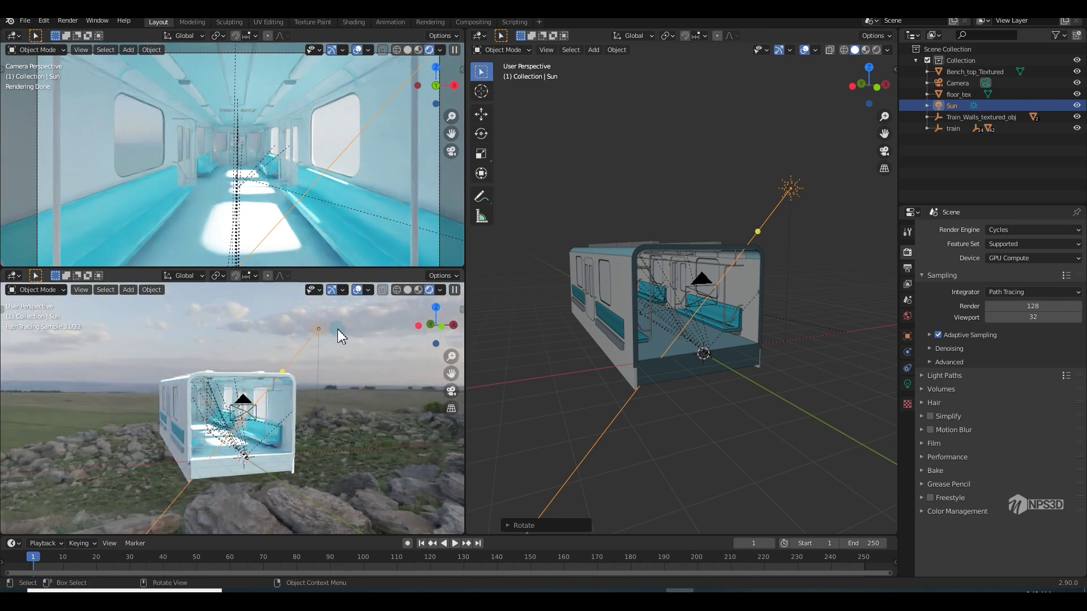
middle_drag(338, 328, 347, 343)
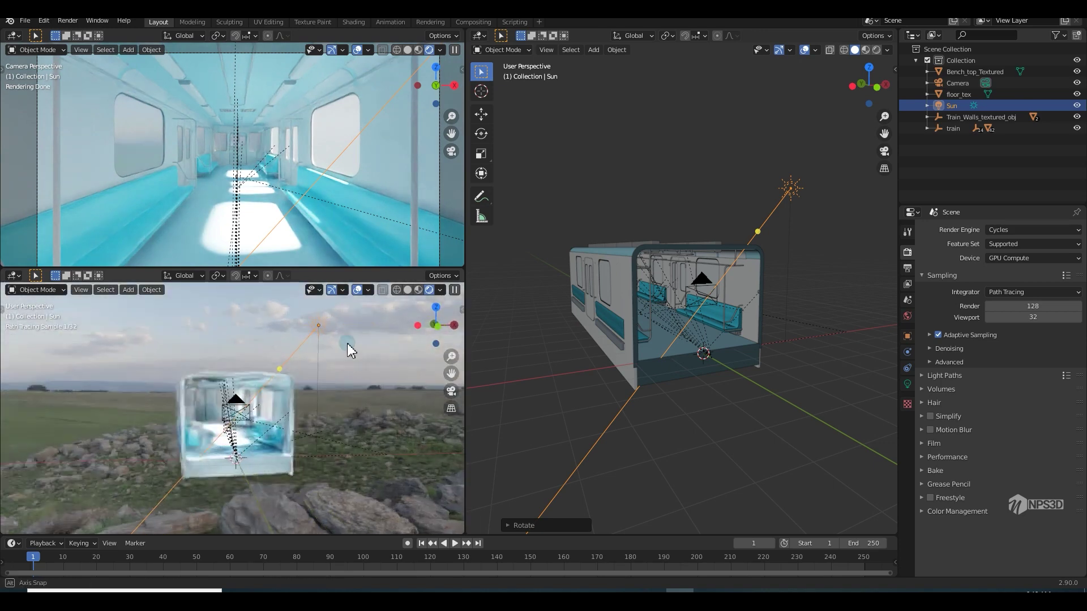
Step: Turn the large 3D viewport into a Shader Editor showing the World nodes, framed on the kloppenheim_06_4k.hdr texture node
click(479, 35)
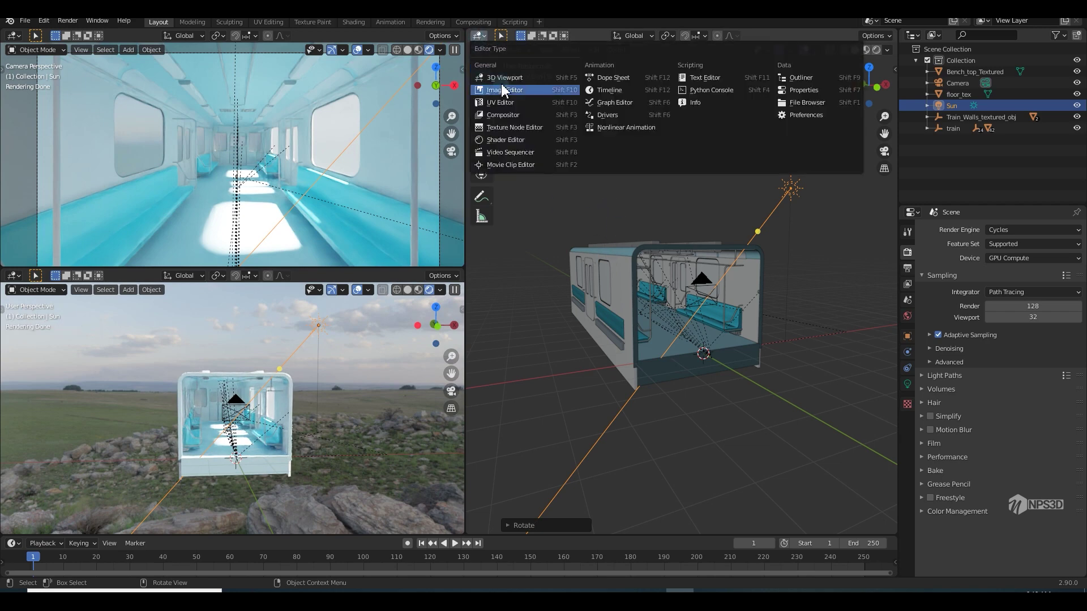
click(508, 140)
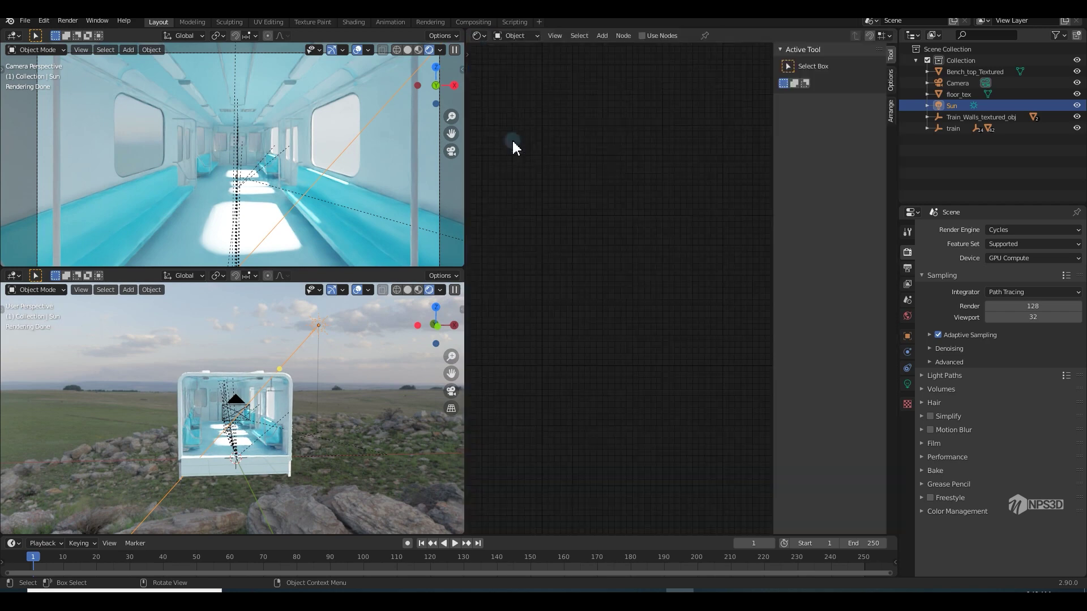
click(516, 35)
click(517, 60)
middle_drag(532, 259, 715, 222)
scroll(541, 318, up, 11)
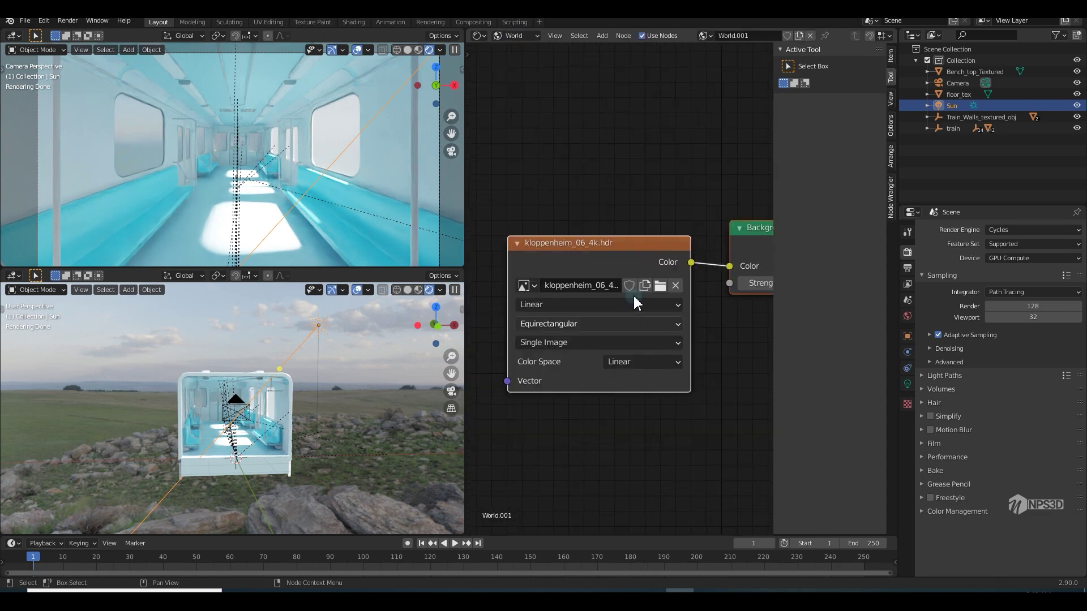
middle_drag(640, 267, 706, 261)
scroll(659, 258, down, 3)
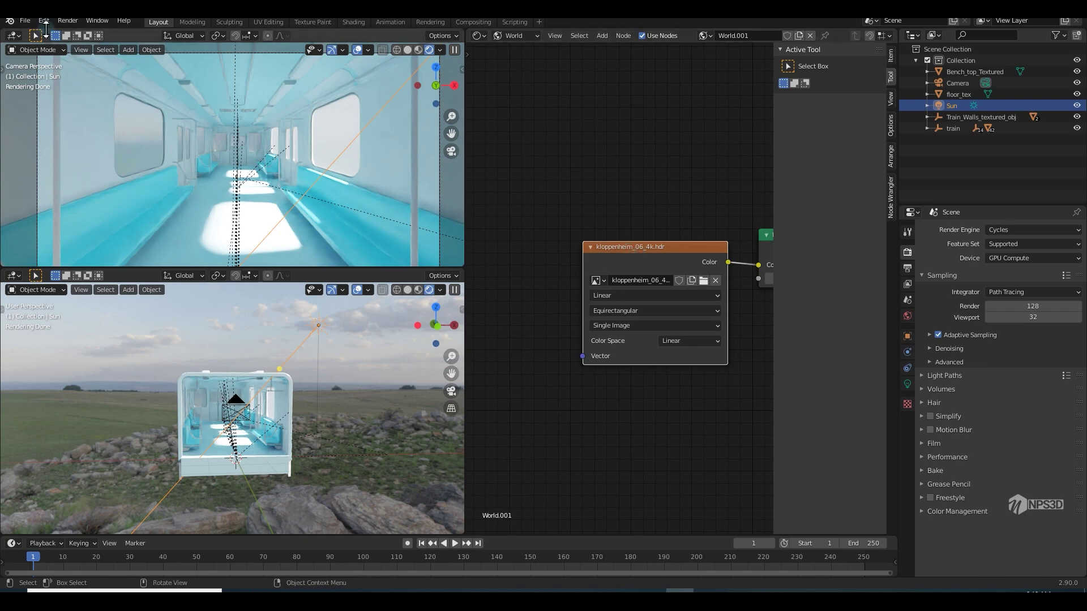
Step: Search the add-on preferences for NODE and check that Node Wrangler is enabled
click(25, 21)
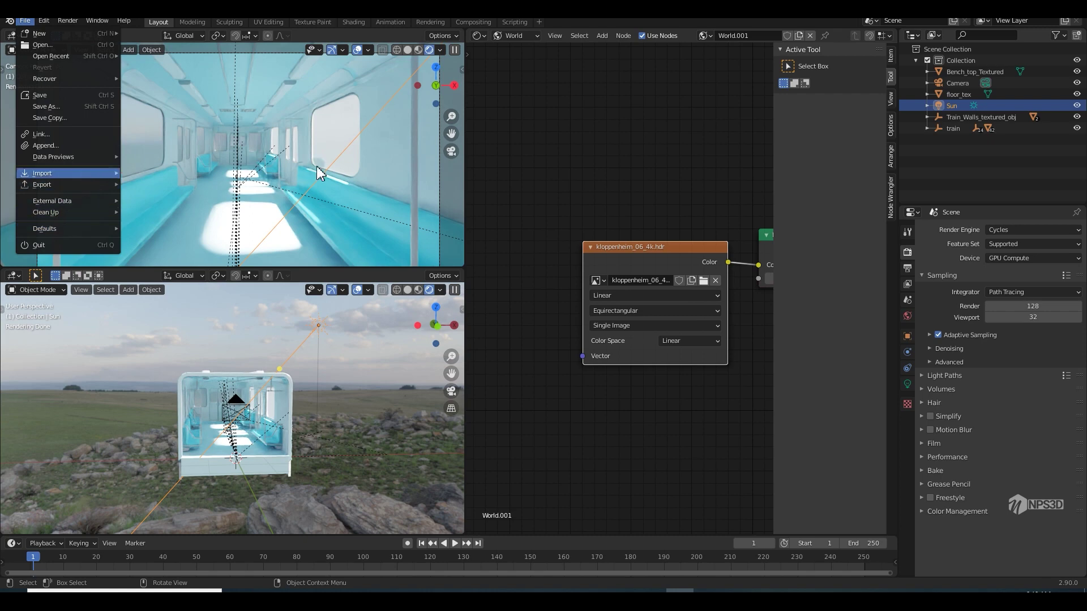
click(25, 21)
click(25, 20)
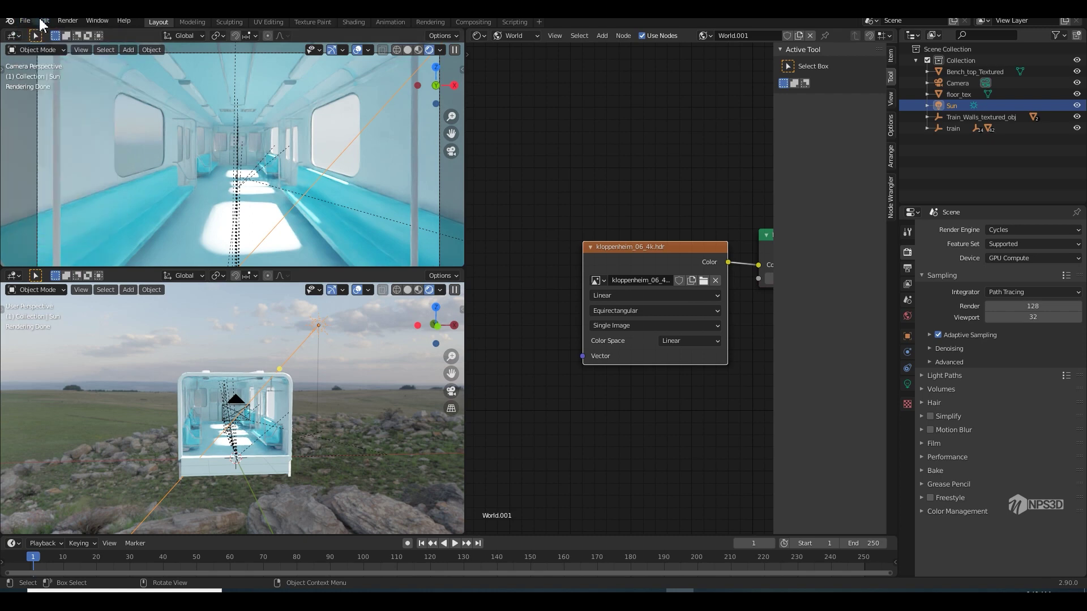
click(44, 20)
click(77, 187)
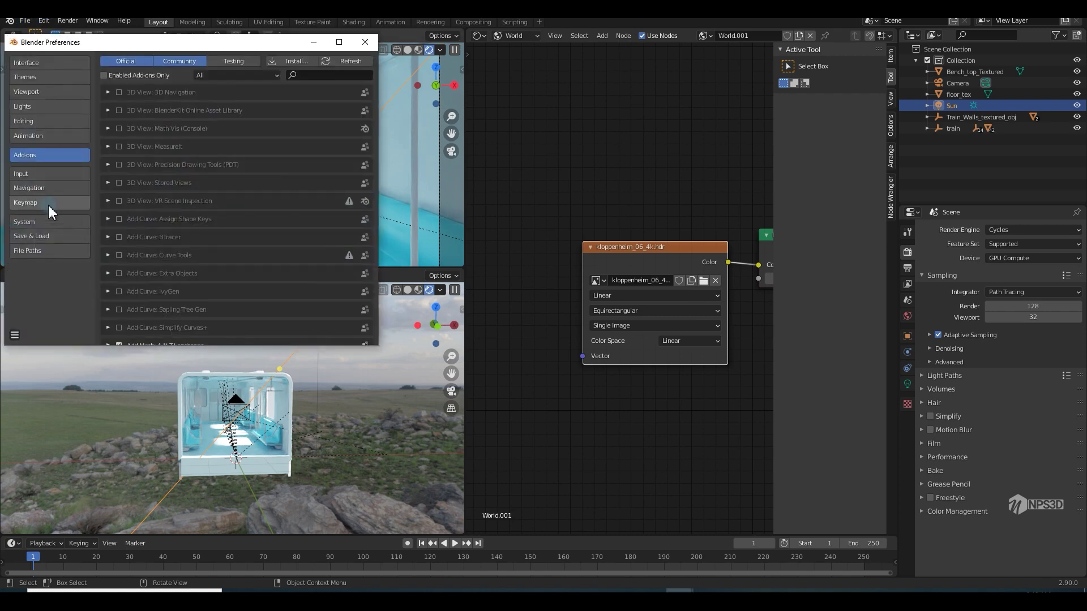
key(ctrl+f)
text(NODE)
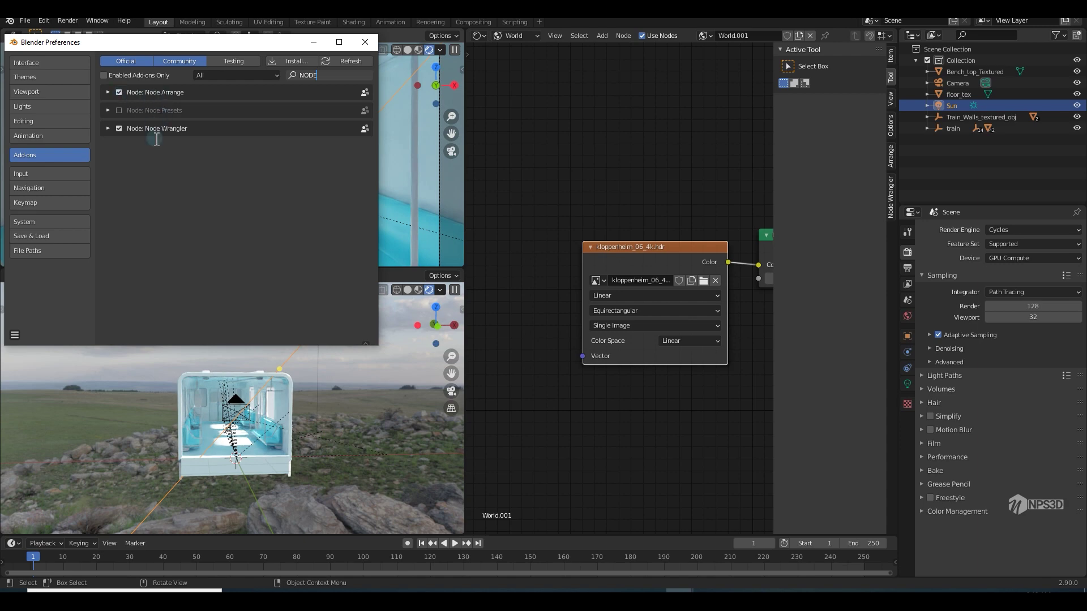
click(366, 41)
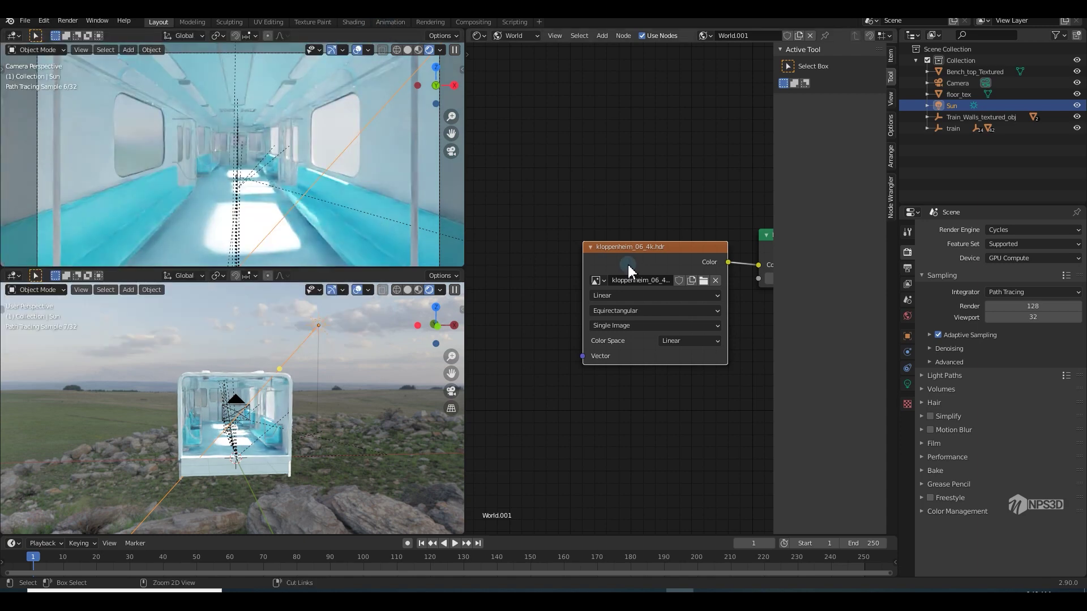
Step: Add Mapping and Texture Coordinate nodes to the HDRI texture with Node Wrangler and set the mapping's Z rotation to 25°
key(ctrl+t)
middle_drag(629, 260, 788, 167)
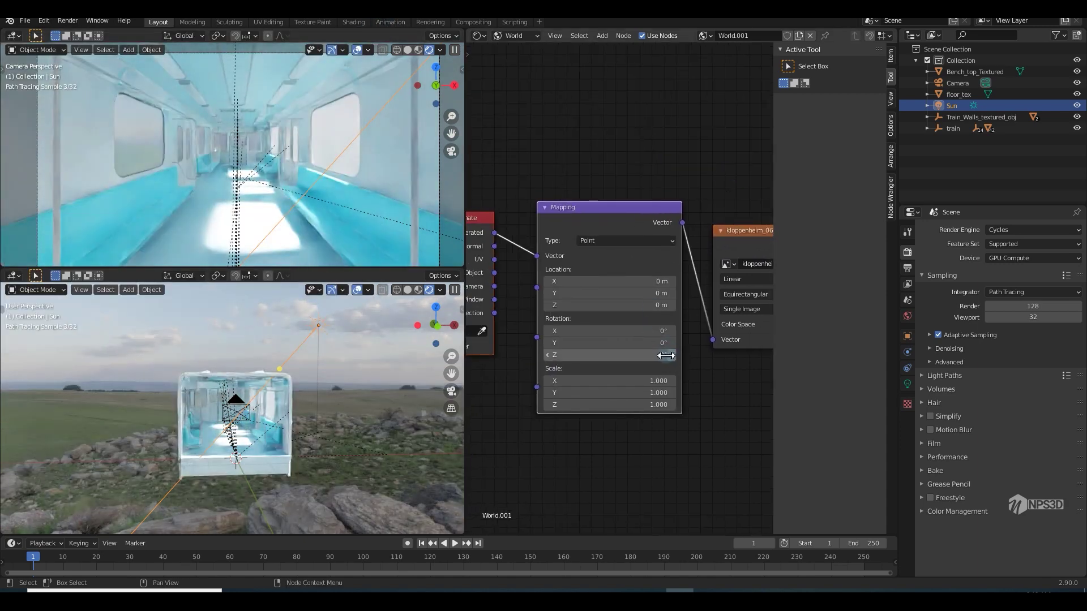
click(669, 356)
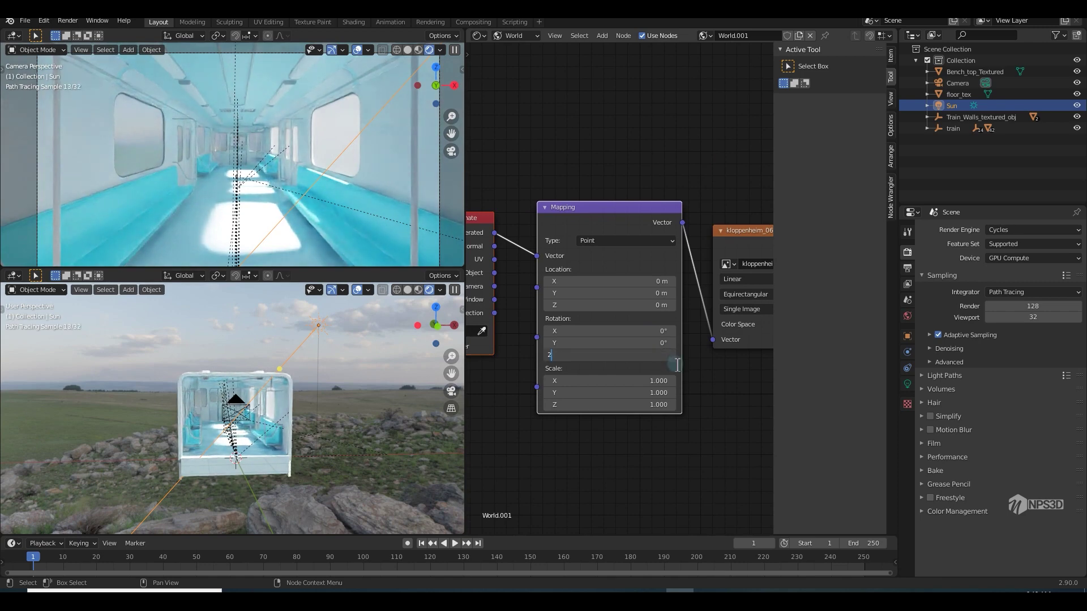
text(25)
key(Return)
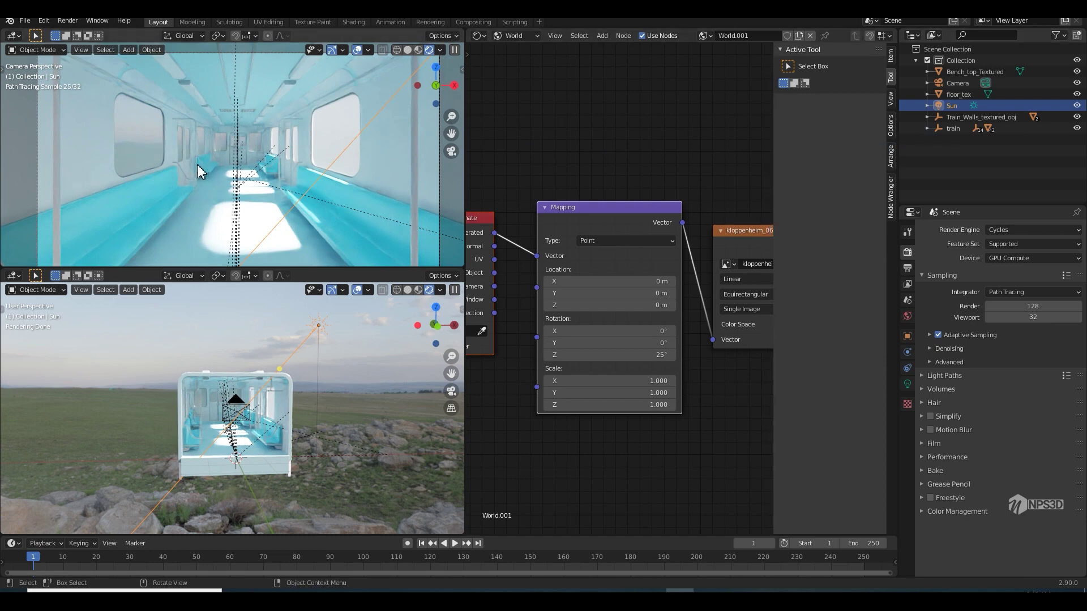
Step: Adjust the camera's framing of the train interior and hide the gizmos and overlays in the camera viewport
key(KP_0)
key(KP_0)
middle_drag(375, 190, 346, 166)
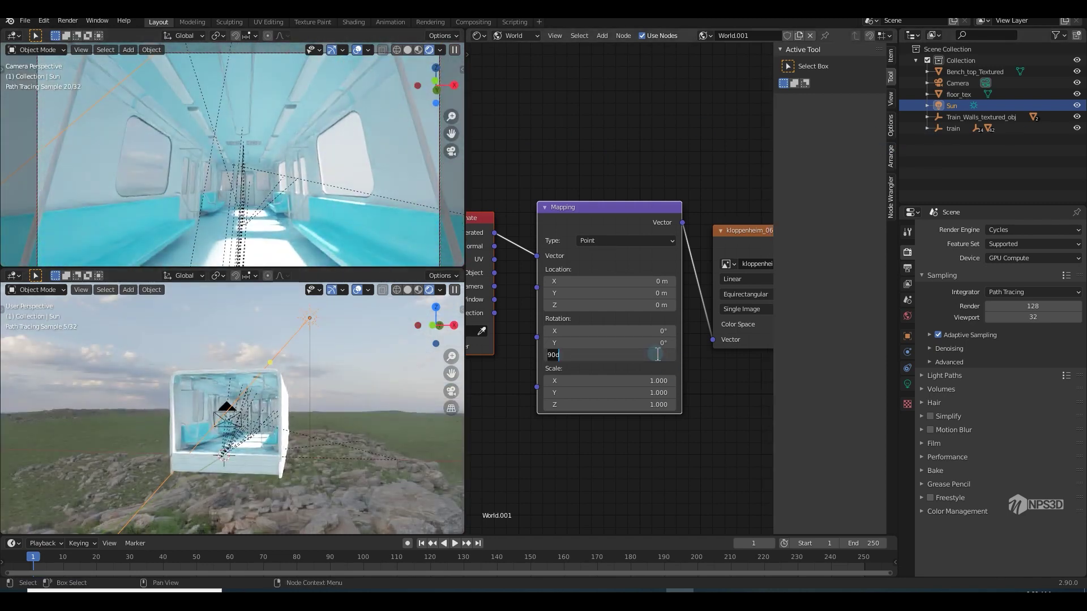
click(332, 50)
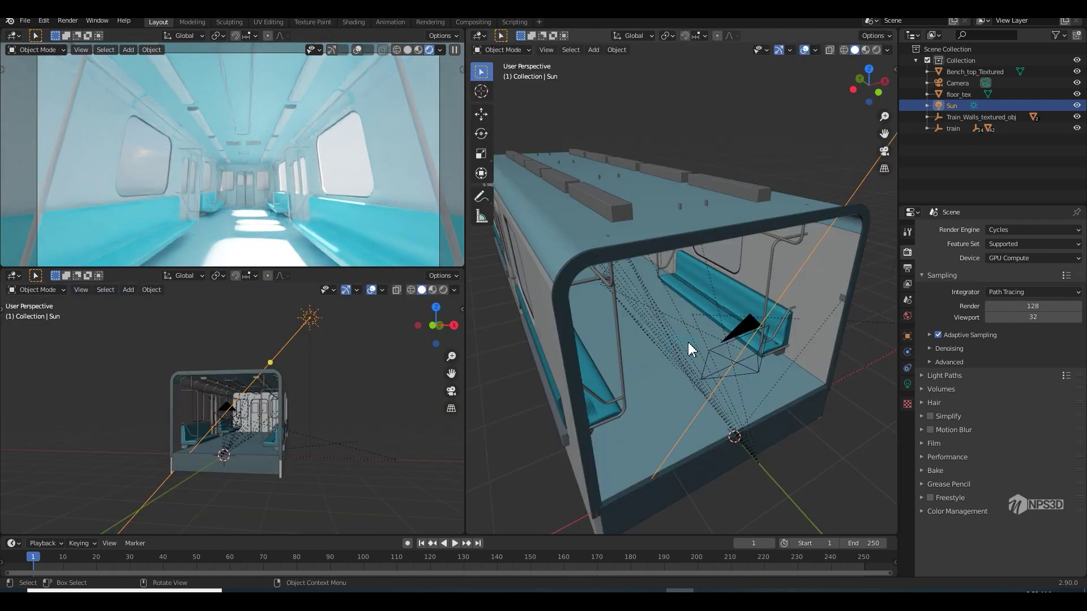
Step: Return the node editor to a 3D viewport and lower the color management exposure to -1.503
middle_drag(688, 342, 613, 375)
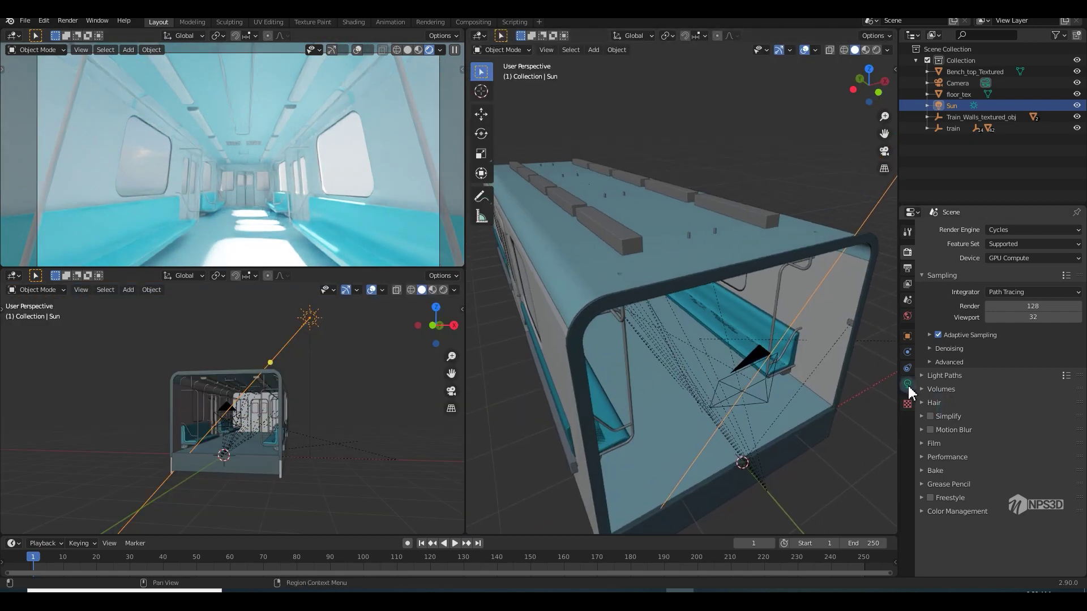
click(928, 511)
middle_drag(978, 505, 993, 474)
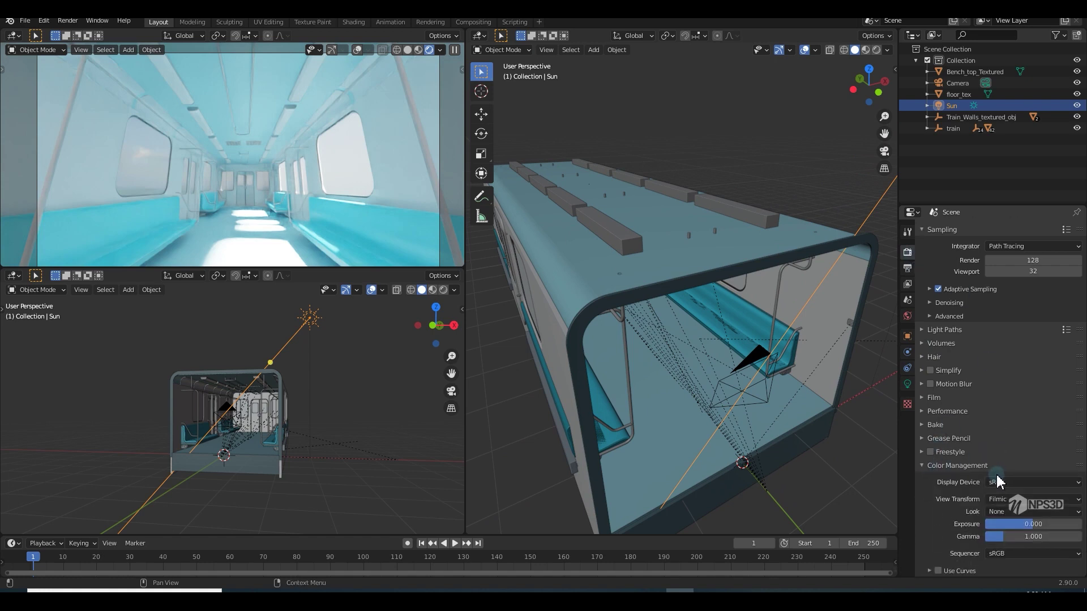
drag(1028, 526, 963, 524)
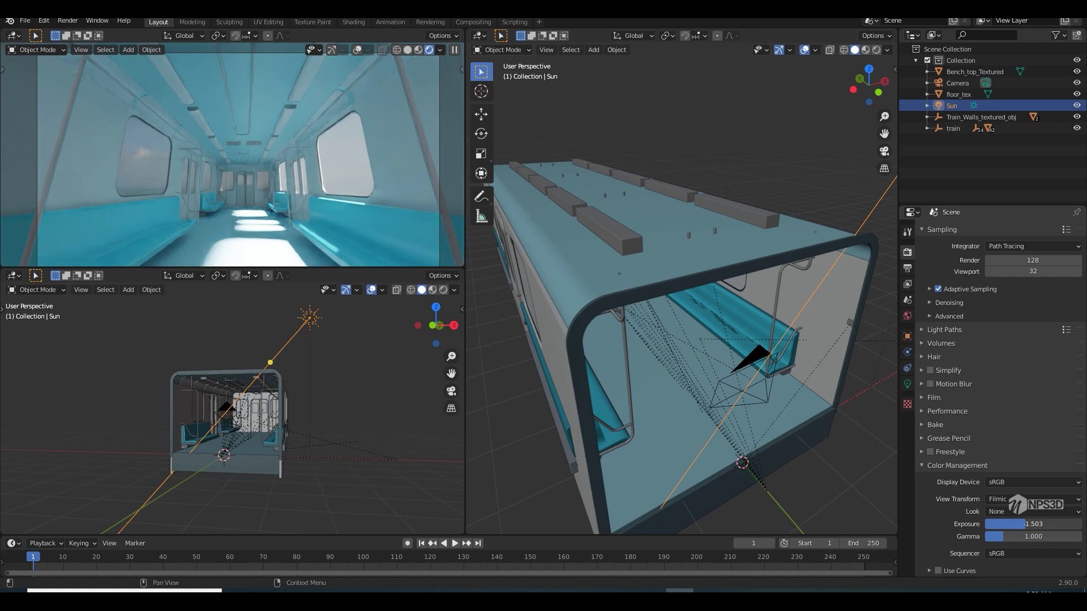
Step: Set the World background's HDRI strength to 8
click(908, 316)
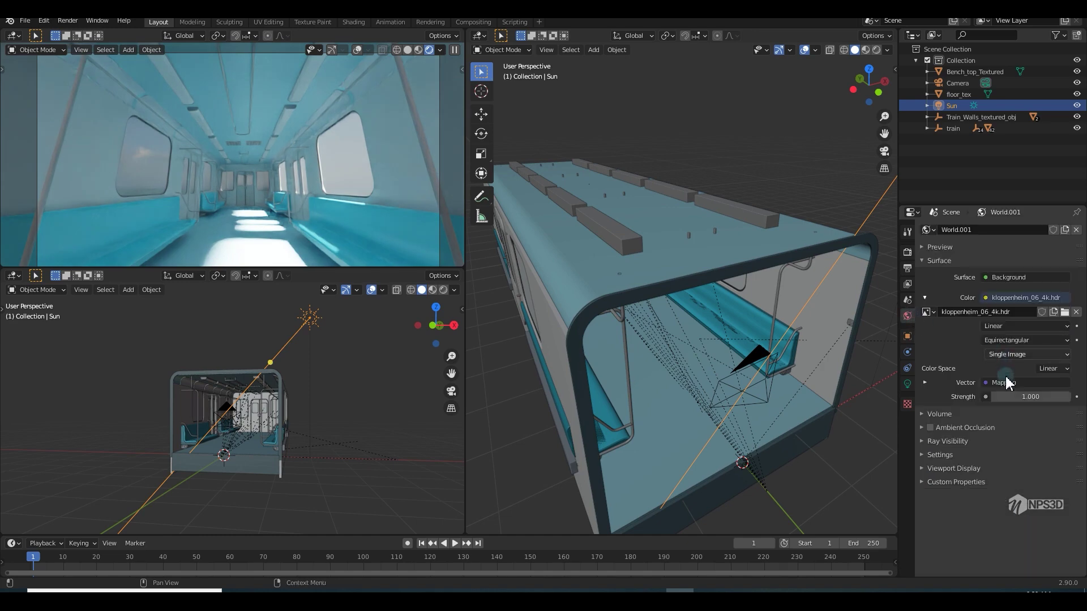
click(999, 396)
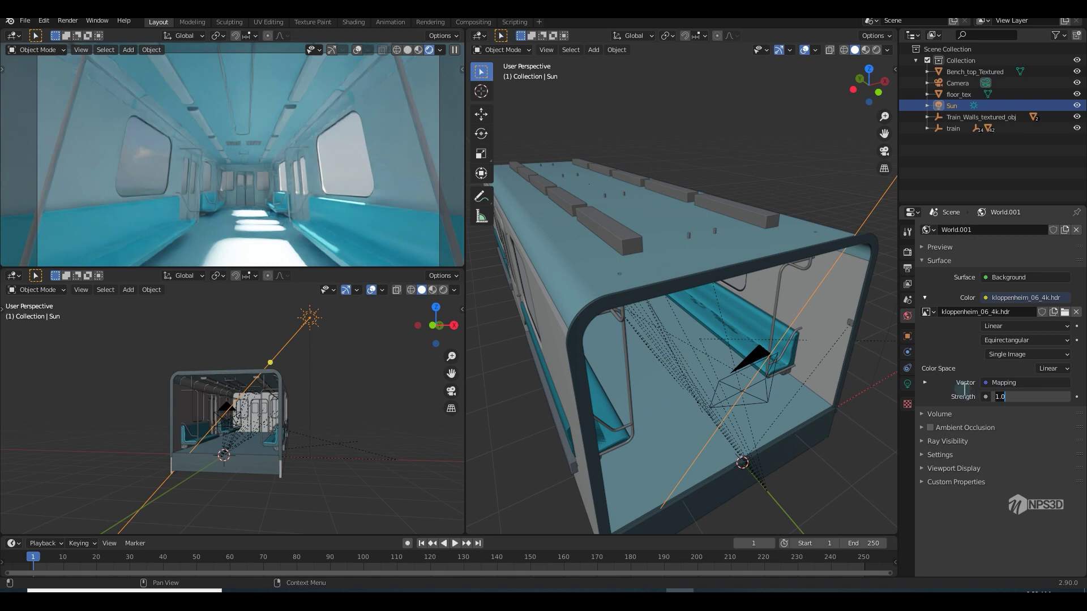
text(8)
key(Return)
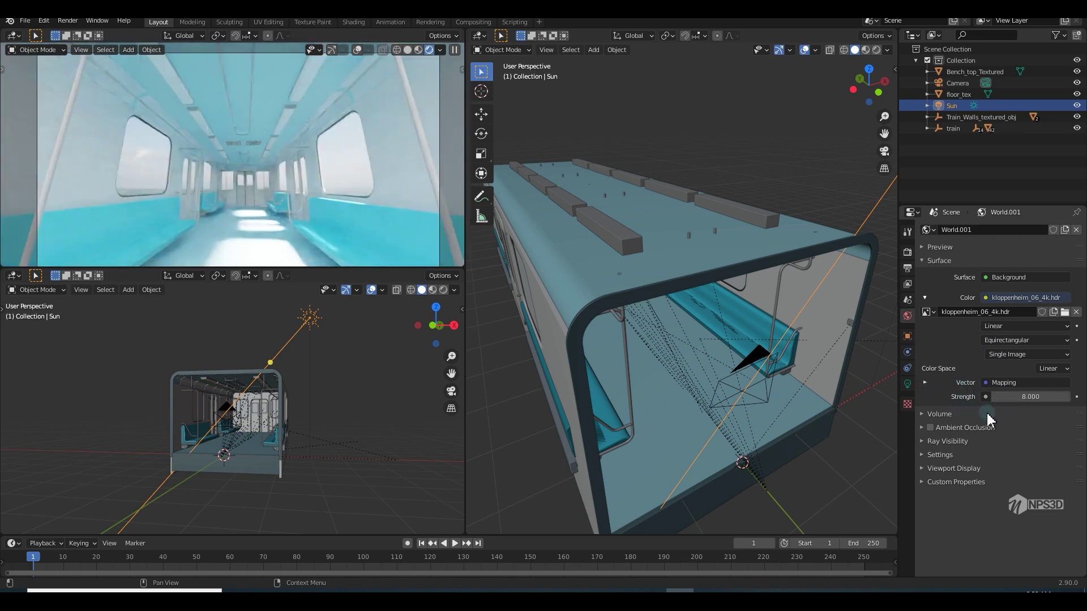
Step: Lower the color management exposure to -2.890
click(907, 384)
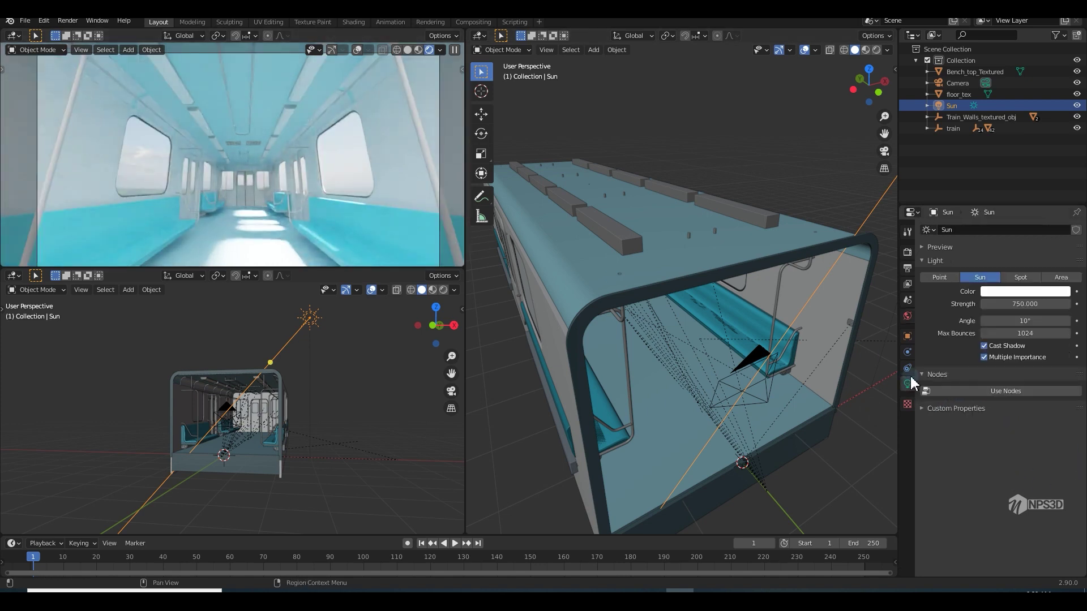
click(907, 253)
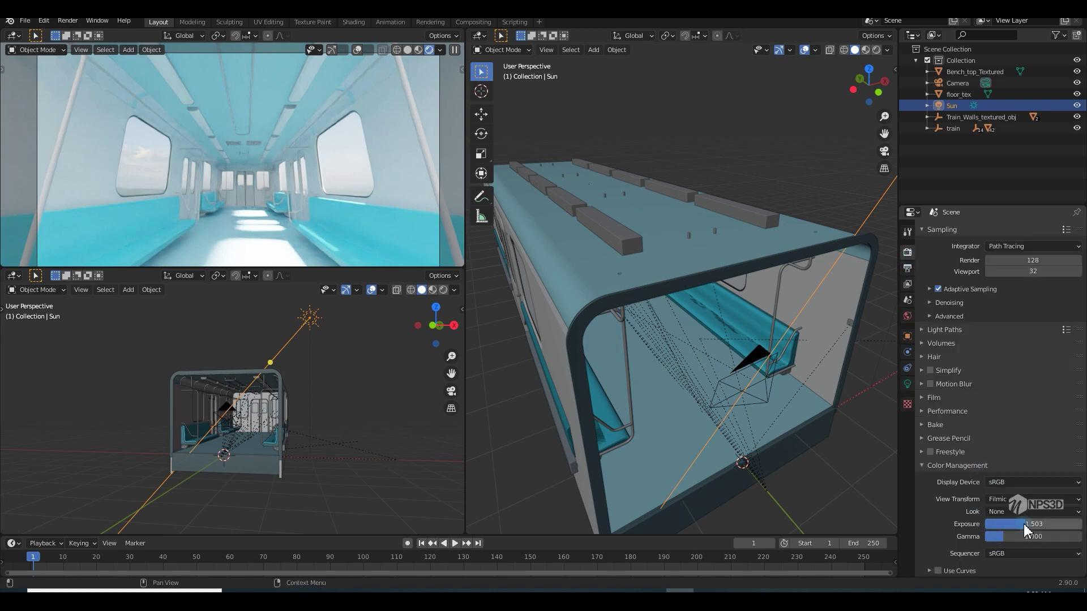
drag(1026, 529, 1011, 529)
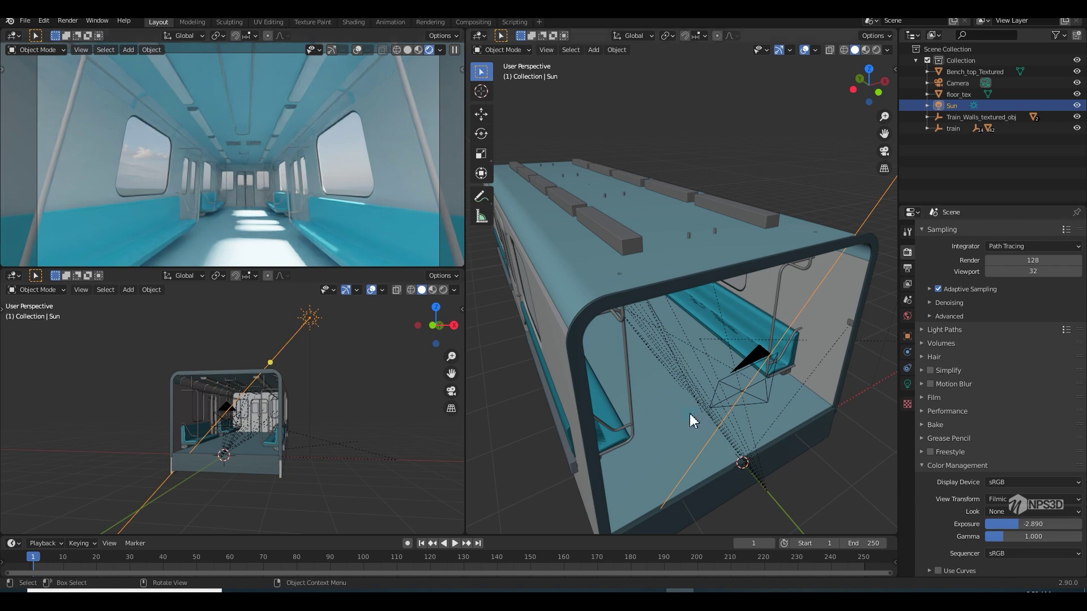
Step: Reopen the World nodes beside a rendered exterior view and set the HDRI mapping's location to X 1.8 m and Z 0.1 m
click(479, 36)
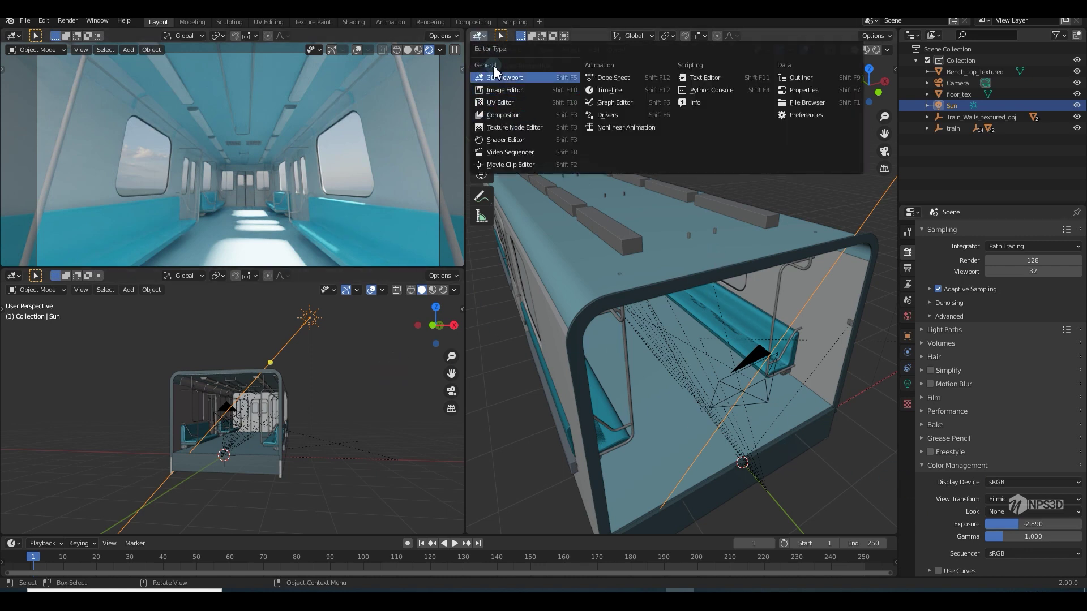
click(507, 140)
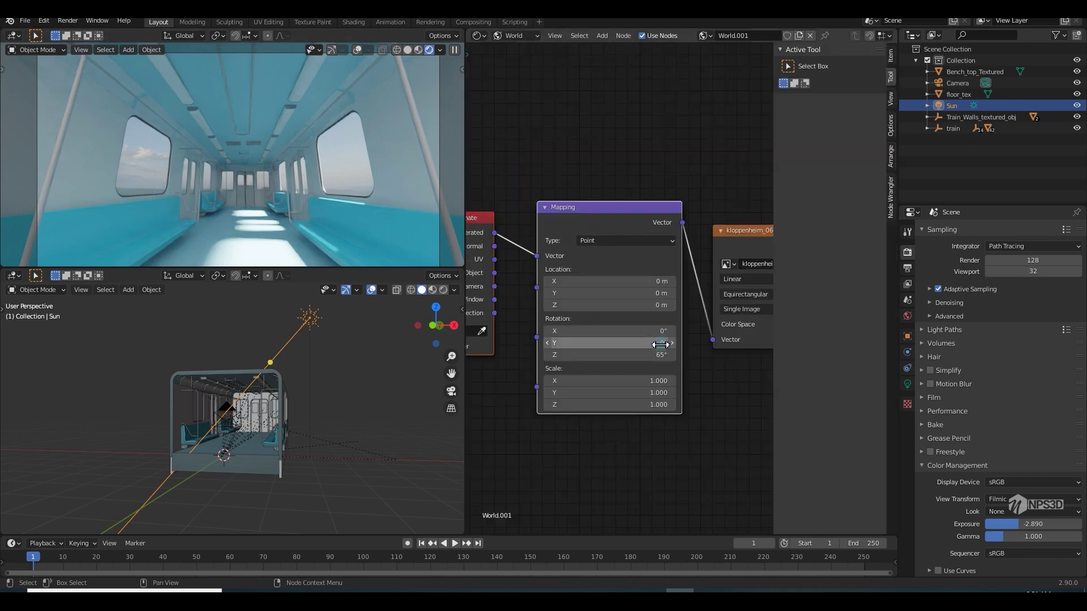
drag(659, 282, 675, 282)
click(444, 290)
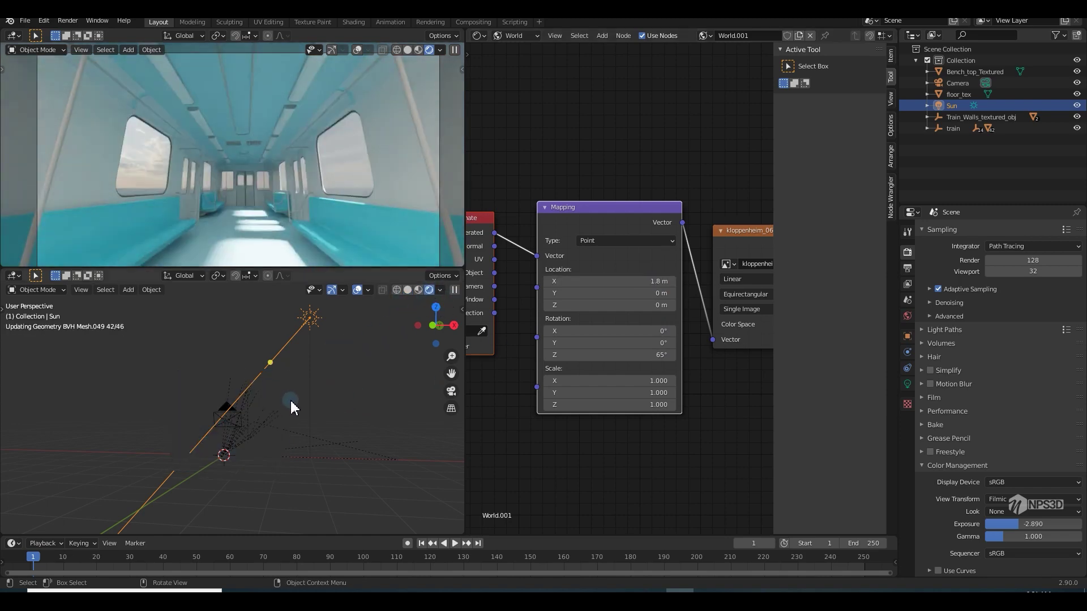
drag(653, 294, 622, 305)
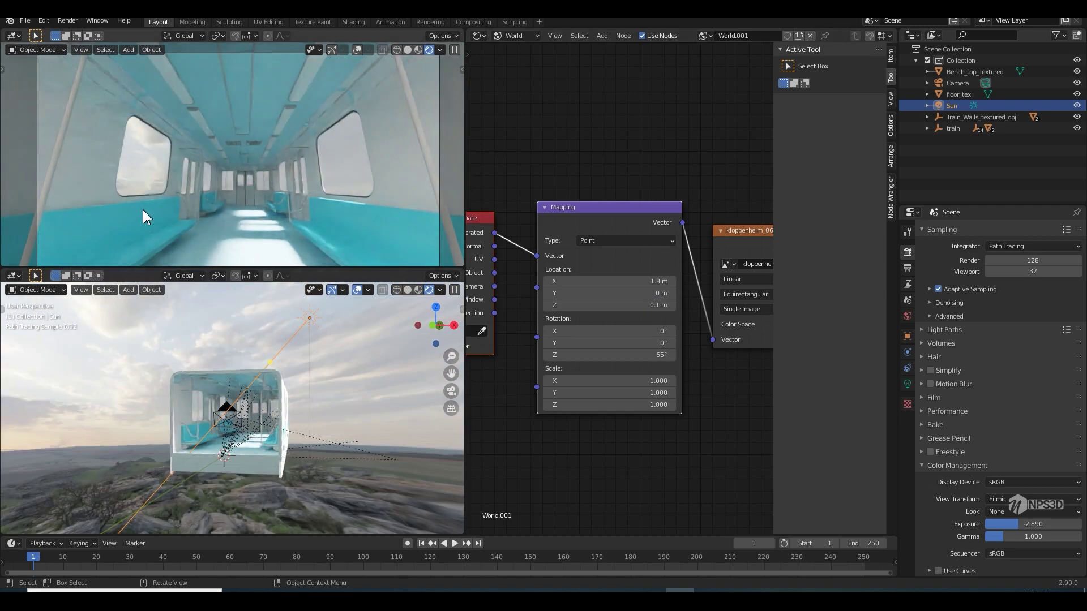
Step: Reset the HDRI mapping's X location to 0 m and set its Z rotation to 95.3°
click(646, 282)
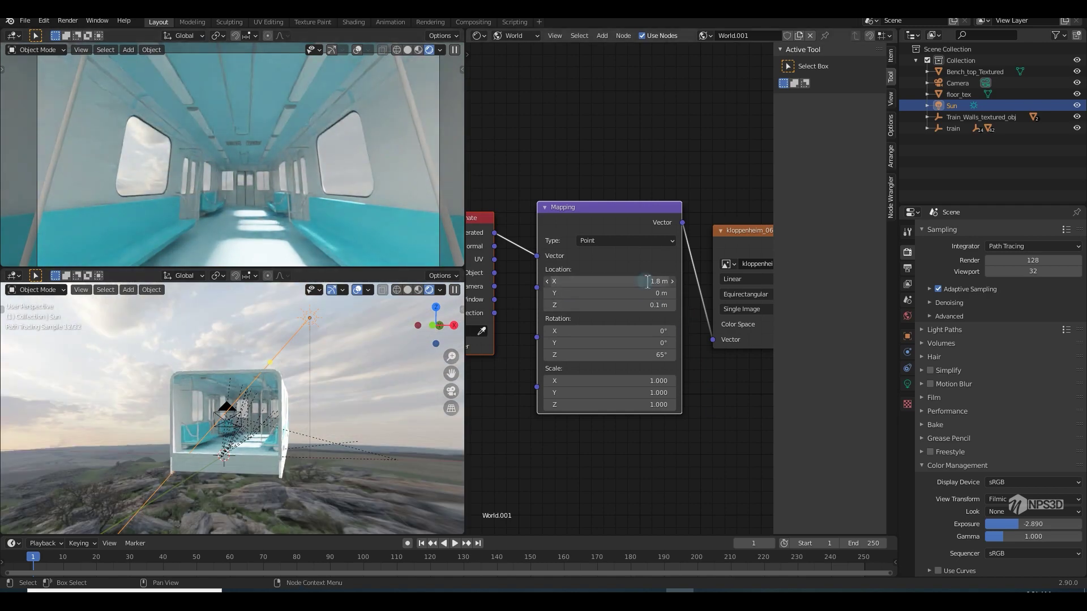
text(0)
click(741, 394)
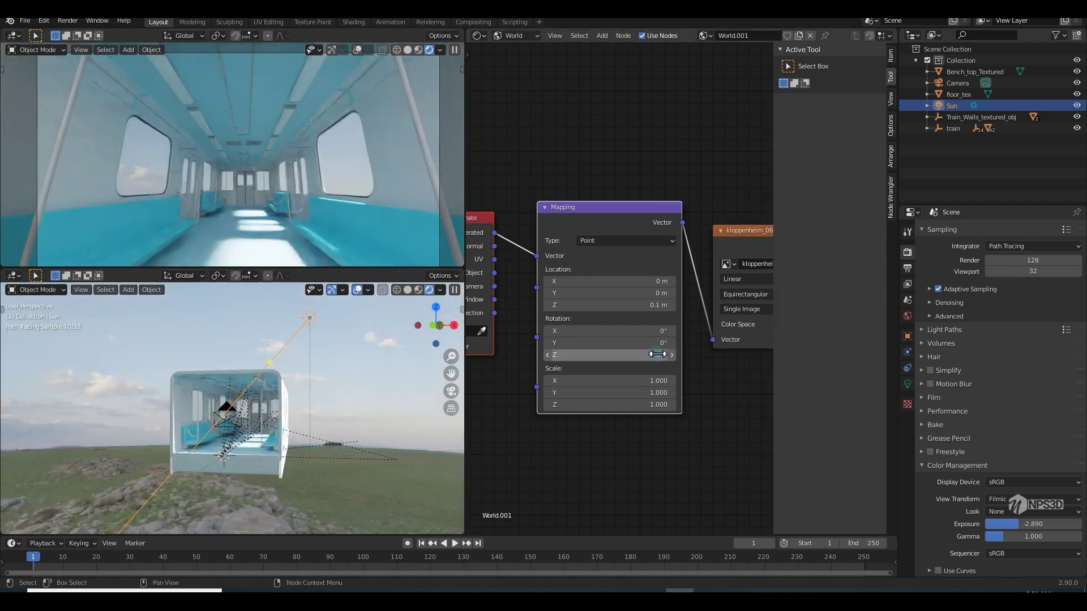
drag(657, 355, 654, 355)
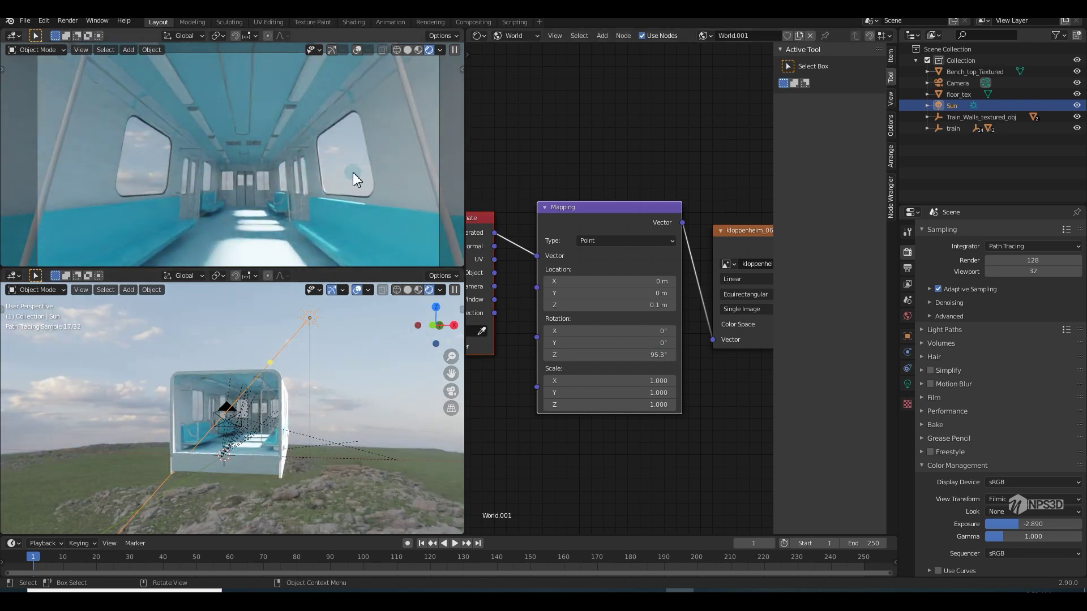
Step: Set the HDRI mapping's Z rotation to 183°
drag(651, 354, 652, 356)
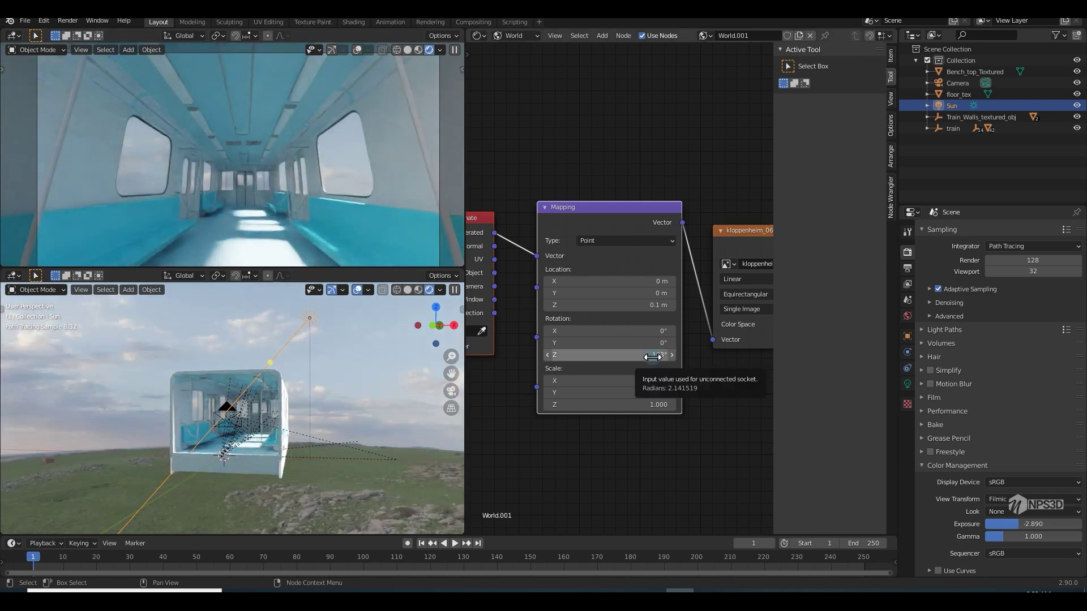
mouse_move(136, 375)
middle_down()
mouse_move(383, 380)
mouse_move(104, 383)
mouse_move(43, 395)
mouse_move(165, 408)
middle_up()
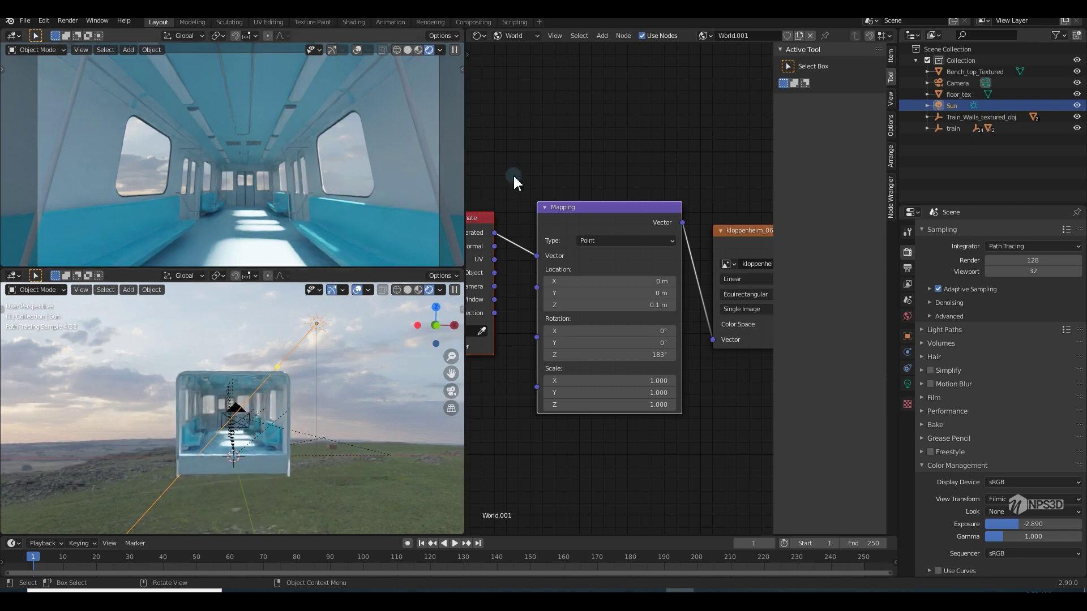
Step: In a solid-shaded front view, rotate the sun and move it to the opposite side of the train so it shines in
click(408, 290)
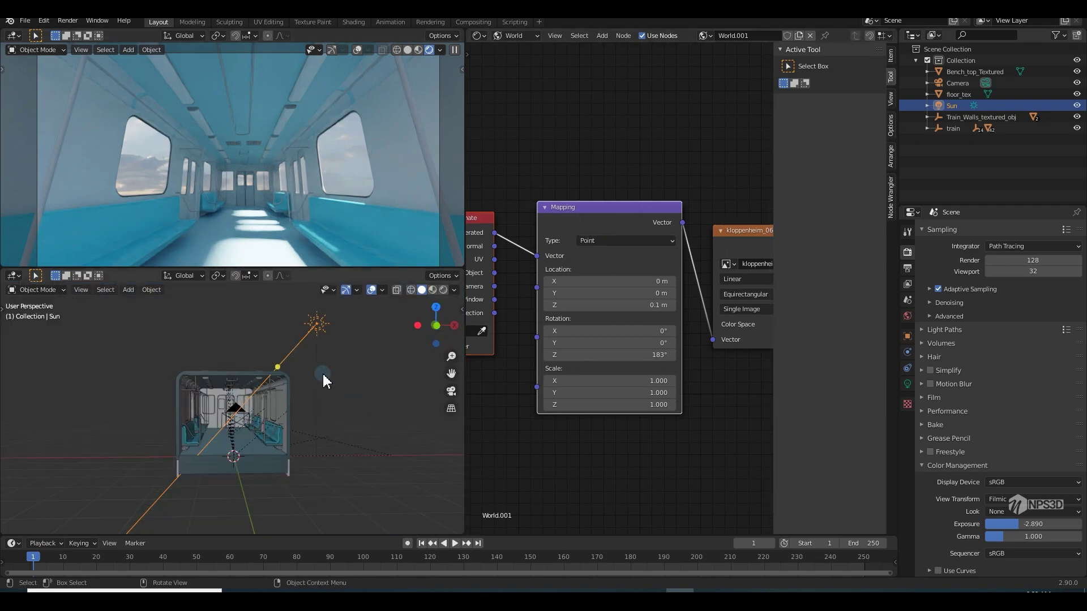
key(KP_1)
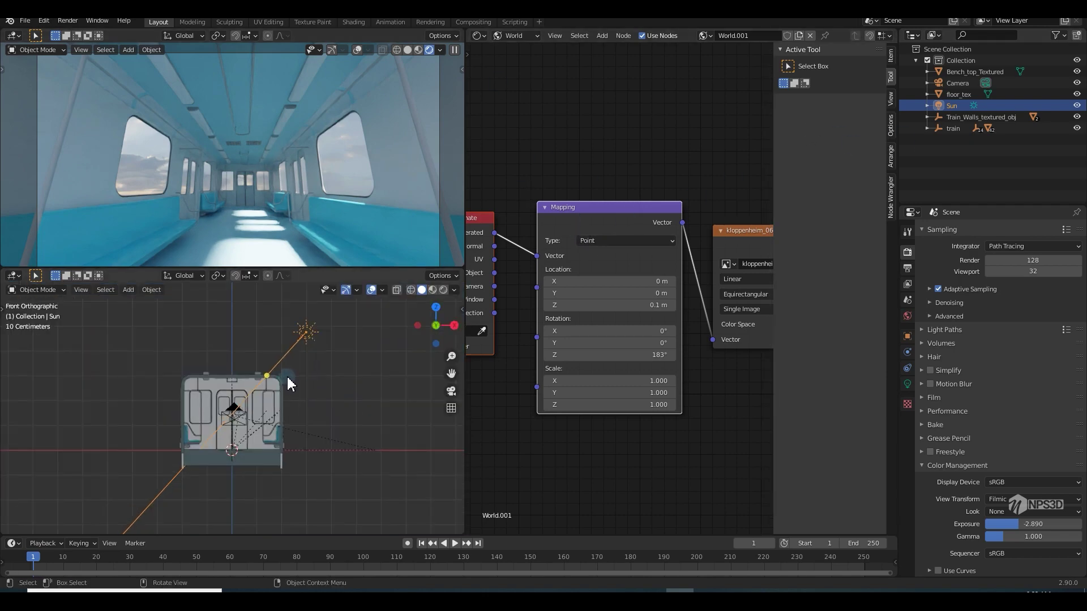
key(r)
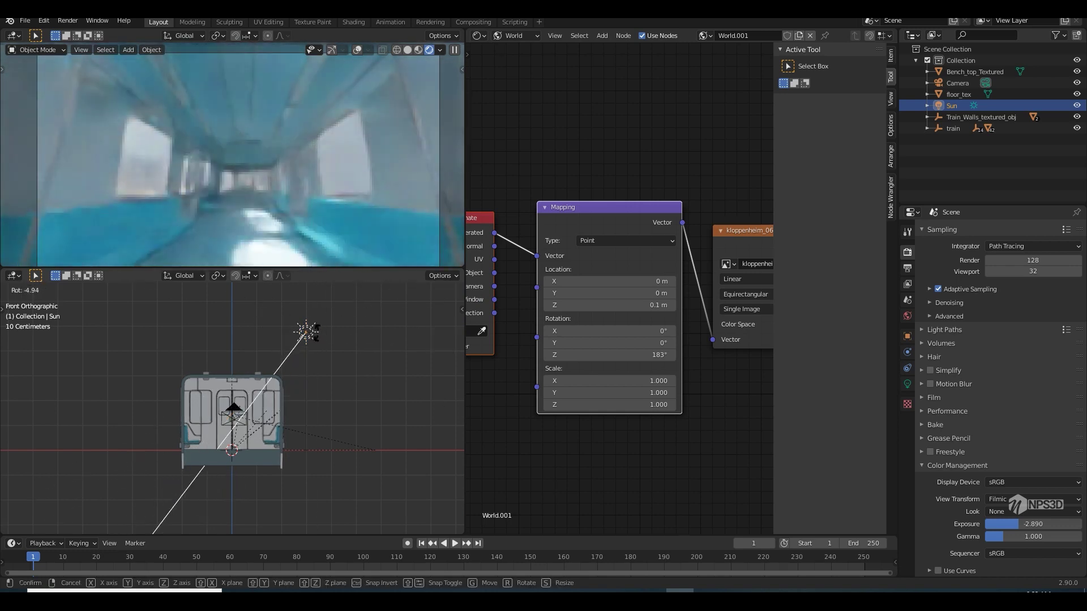
click(312, 312)
key(g)
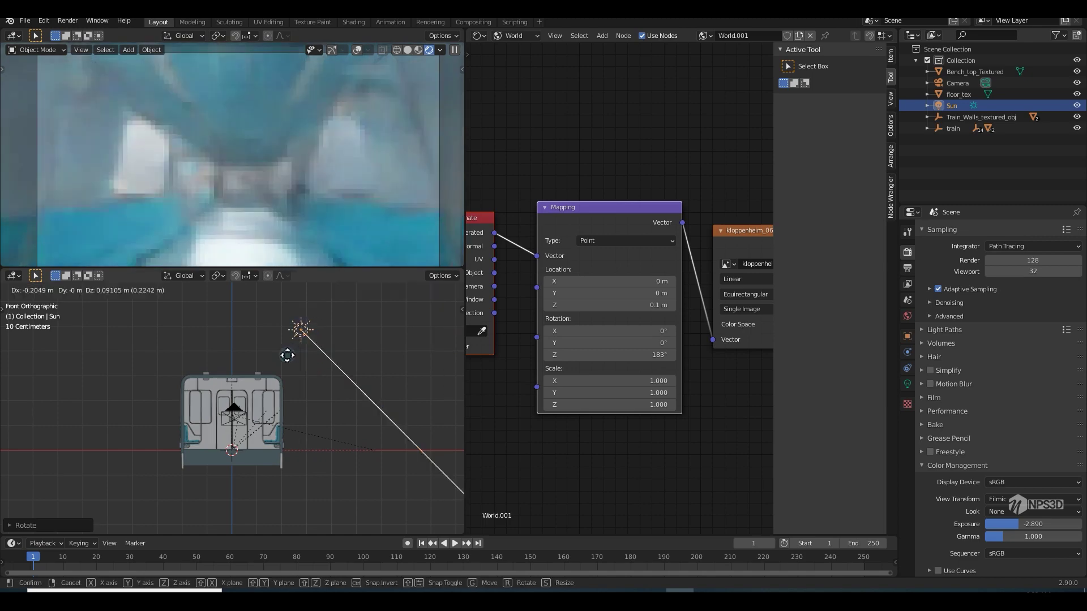
click(121, 359)
Step: Save the project as CLOUN INSIDE METRO TUTORIAL.blend
key(ctrl+s)
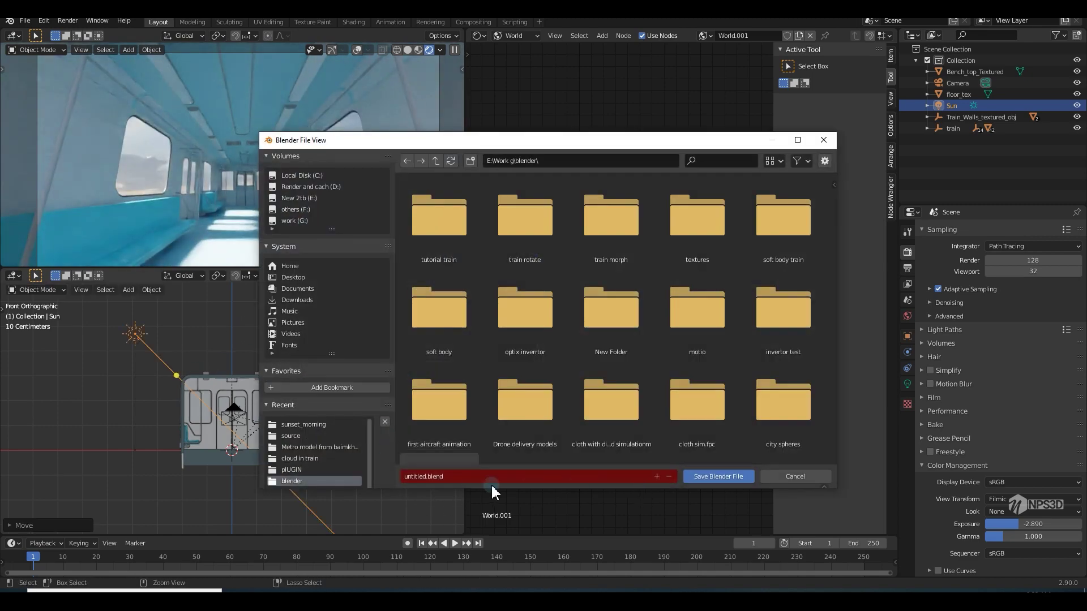
click(425, 476)
drag(426, 477, 256, 474)
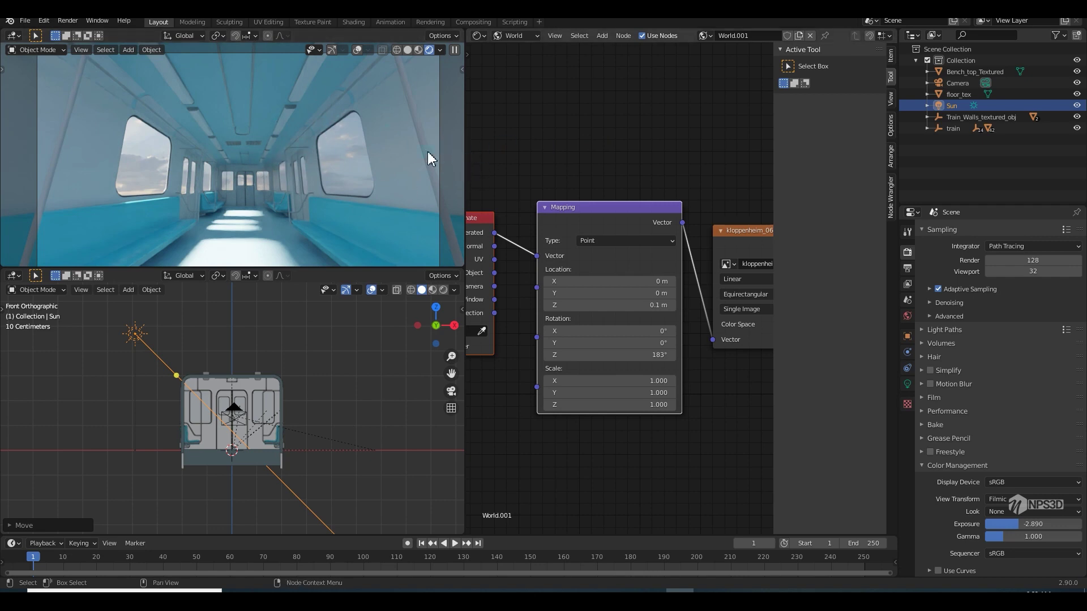
Step: Switch the shader editor from world to object shading and select the train's main walls to show their material nodes
scroll(571, 155, down, 1)
click(479, 35)
click(521, 32)
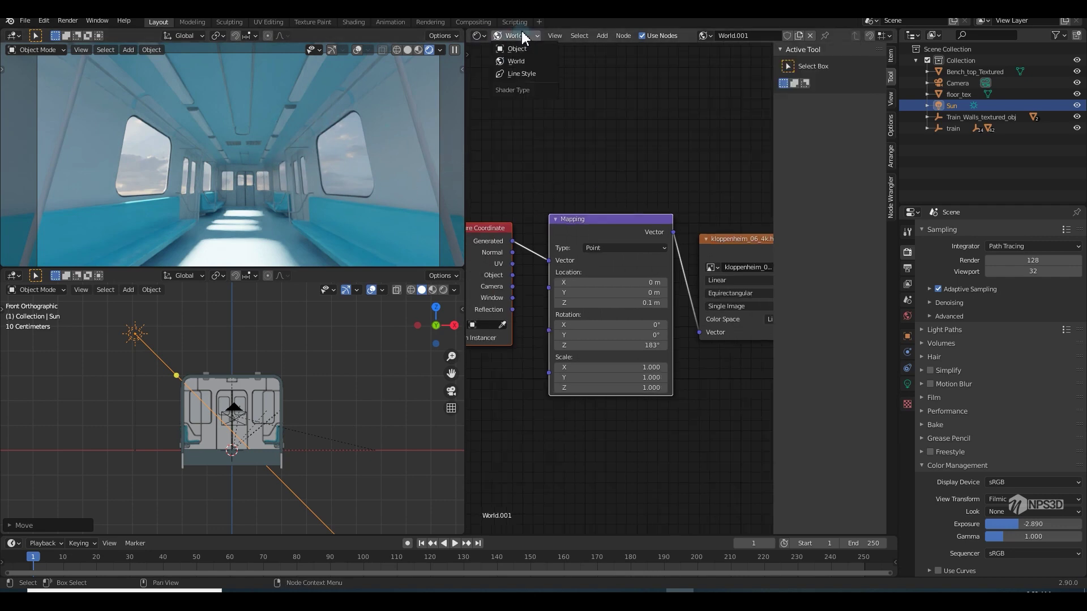
click(511, 49)
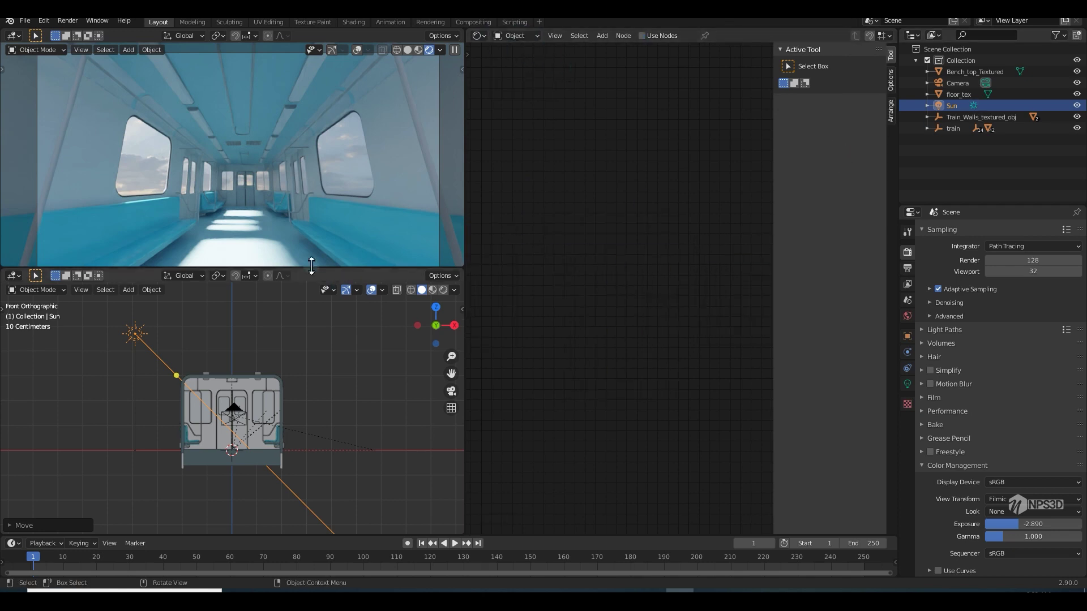
middle_drag(287, 391, 373, 396)
scroll(329, 414, up, 3)
click(383, 409)
key(Home)
middle_drag(566, 245, 550, 300)
scroll(566, 297, up, 3)
scroll(585, 317, up, 4)
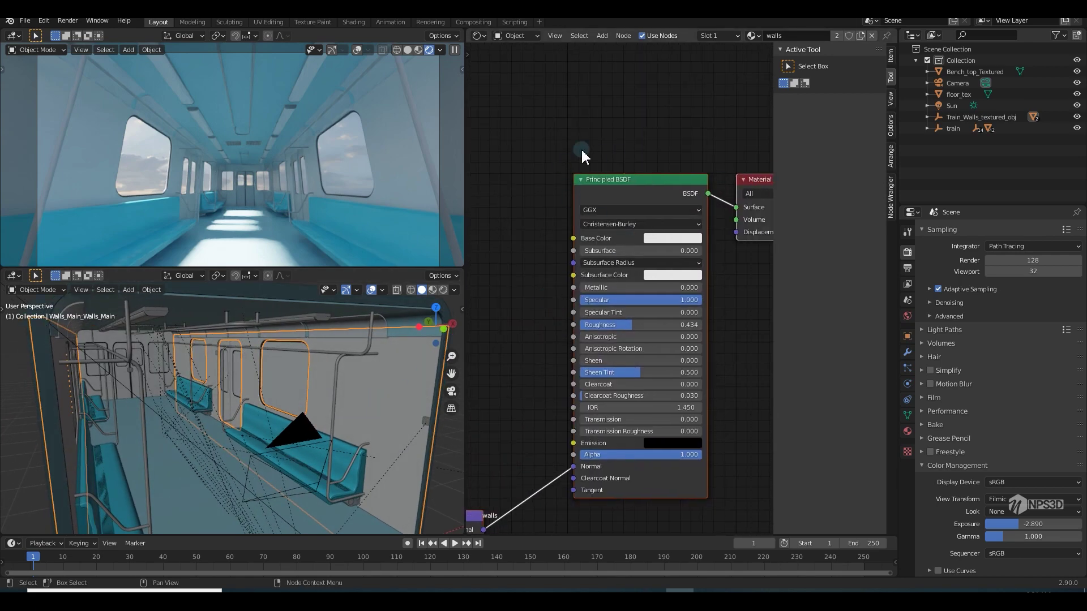
Step: Set the walls material's clearcoat to 2
middle_drag(620, 195, 589, 194)
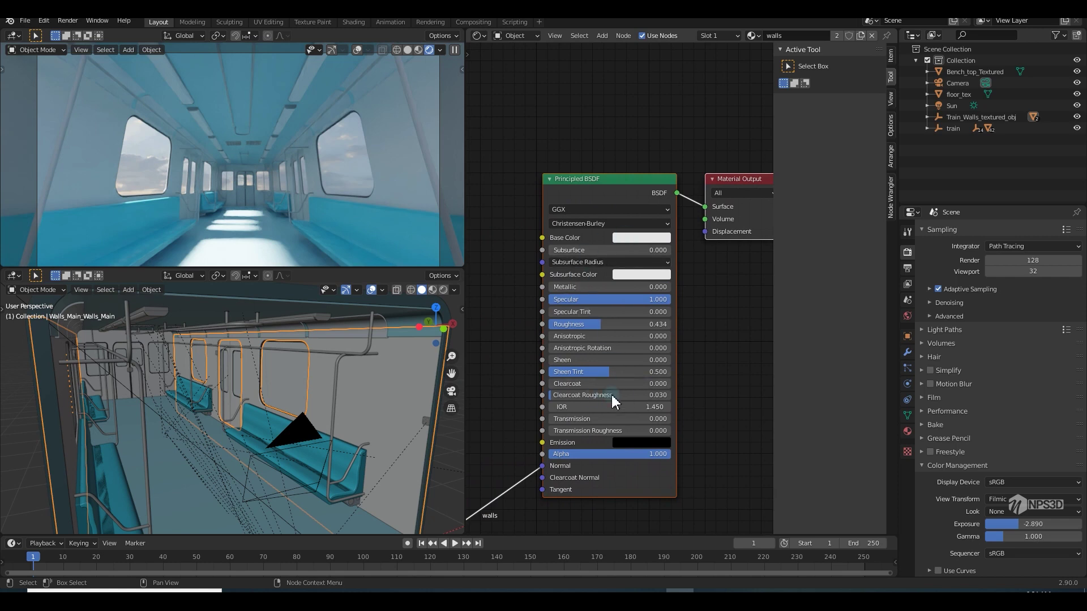
click(660, 385)
text(2)
key(Return)
click(642, 238)
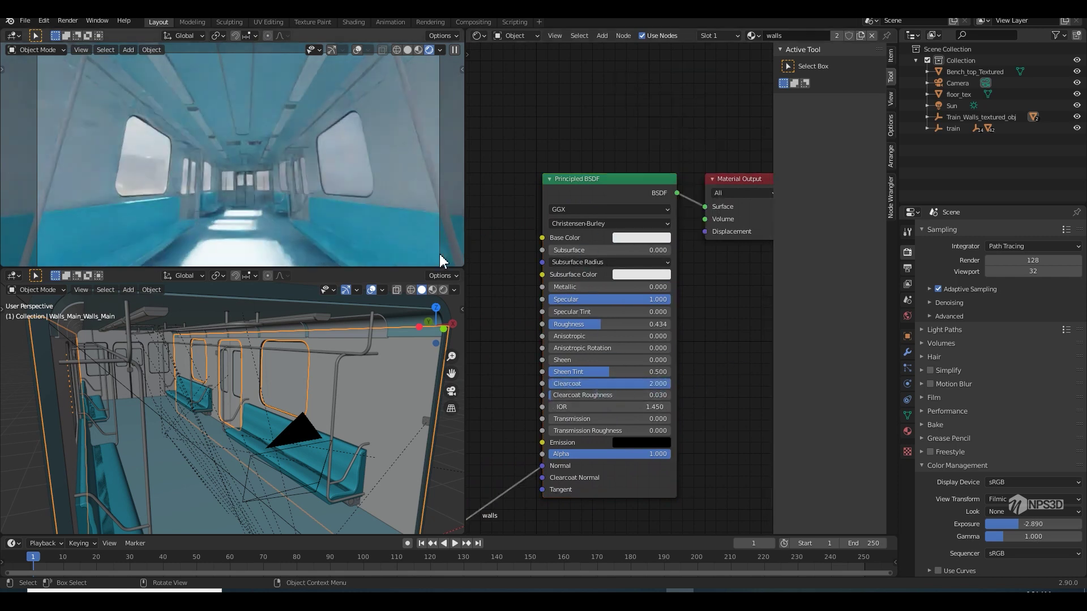
Step: Give the handrails' Bars material a metallic value of 1 and a roughness of 0.152
click(353, 484)
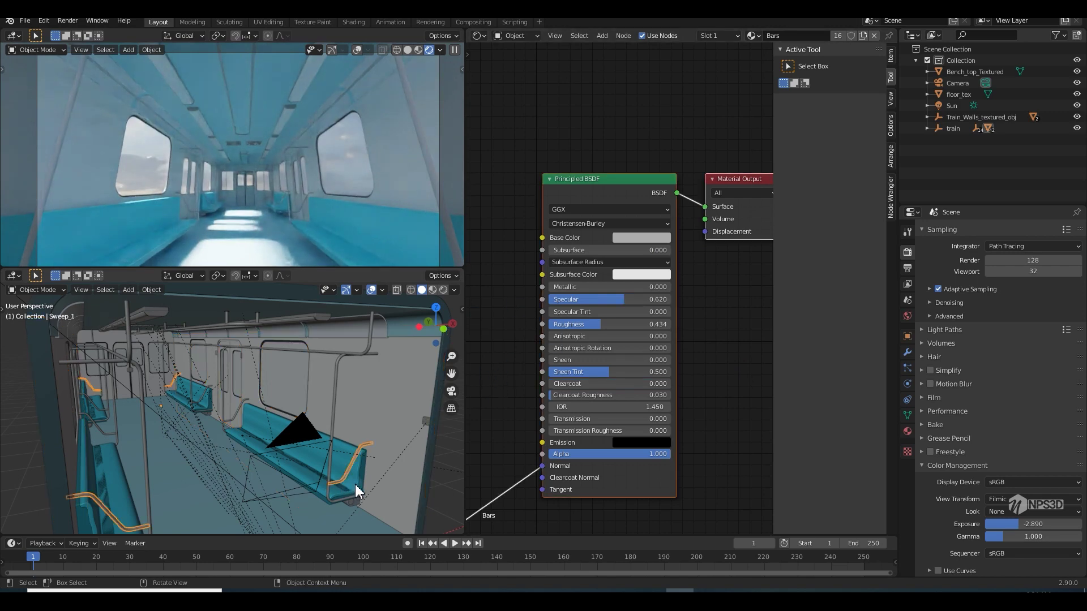
click(336, 418)
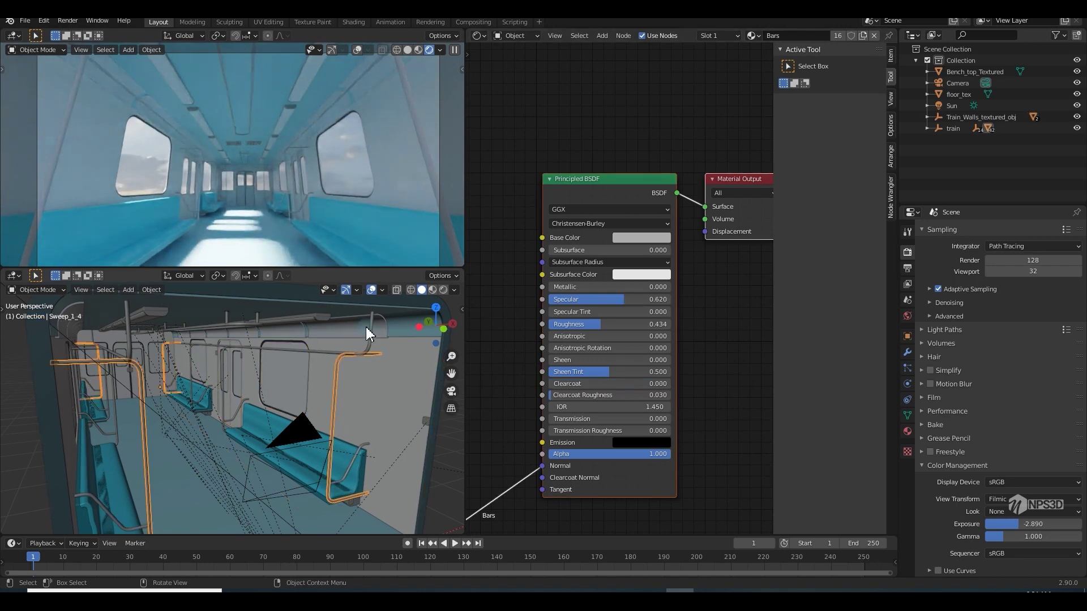
drag(566, 287, 670, 285)
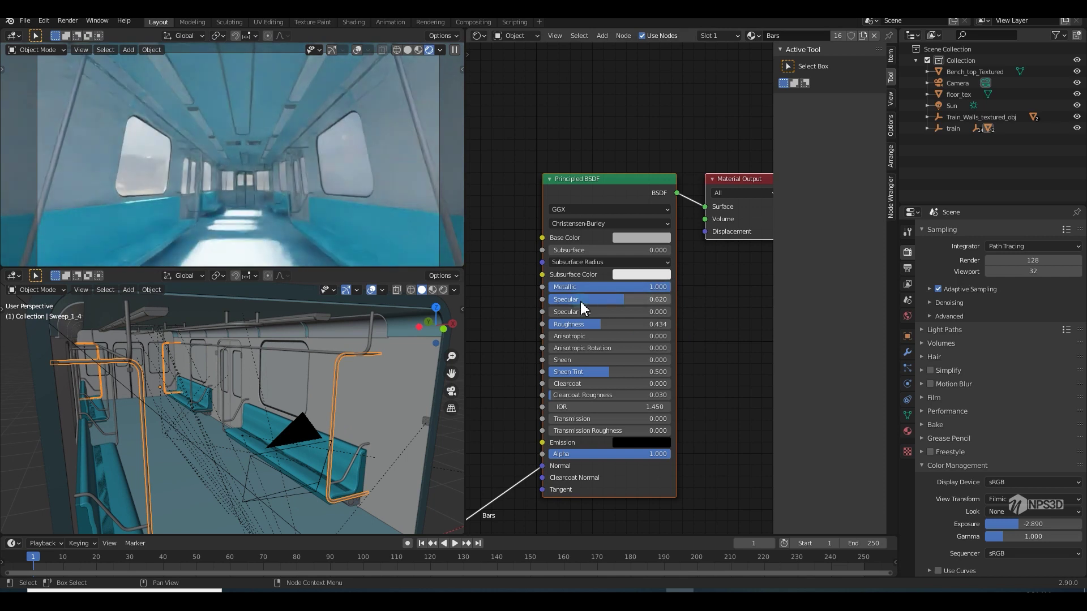
drag(602, 328, 567, 325)
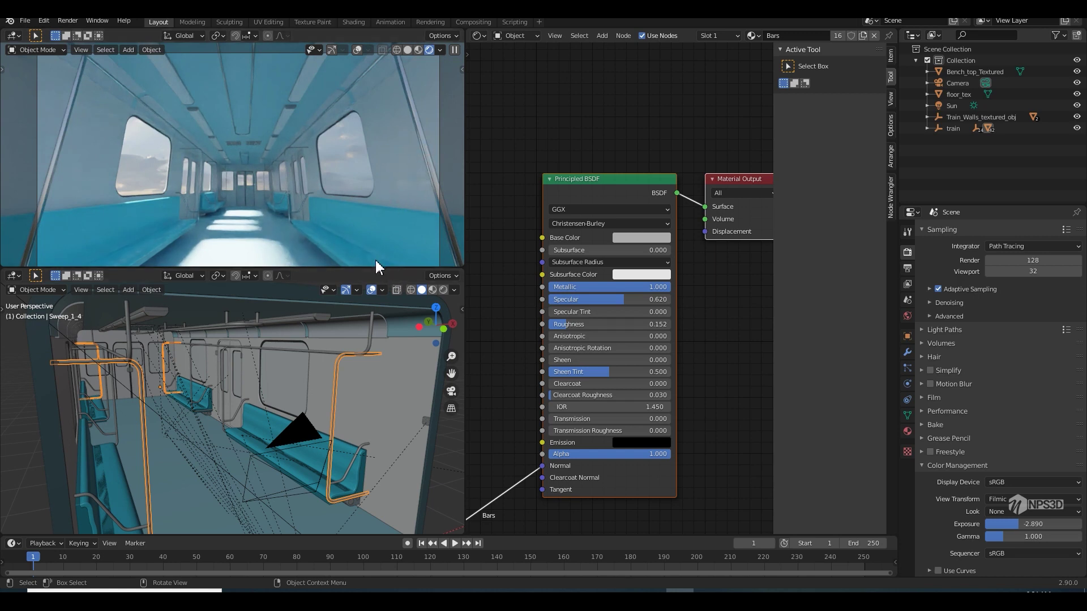
Step: Change the bench material's base color to a darker, muted blue and set its metallic value to 0.132
click(312, 479)
click(641, 237)
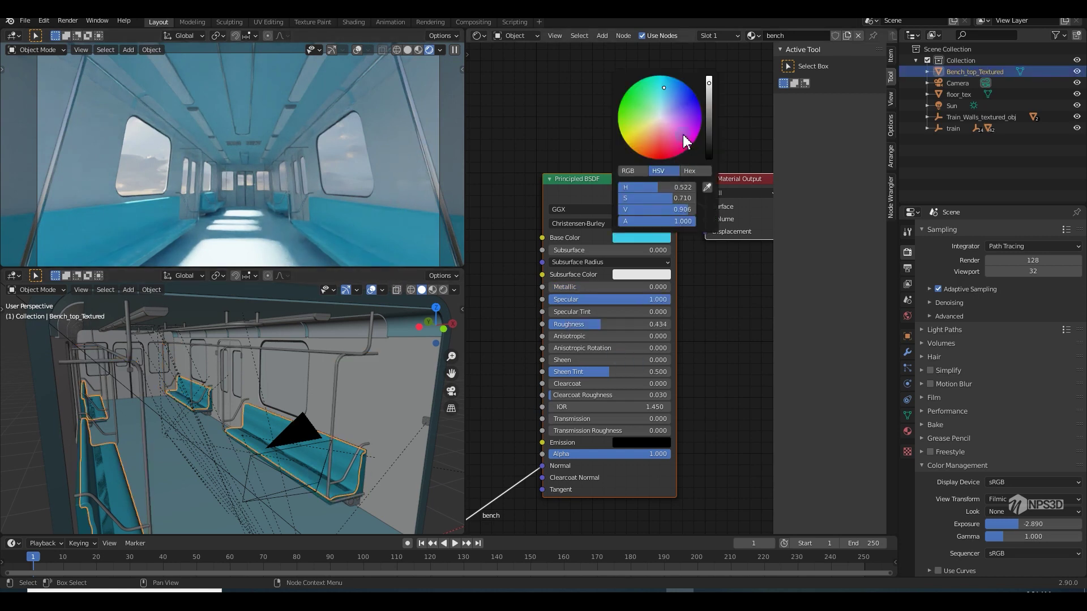
click(709, 113)
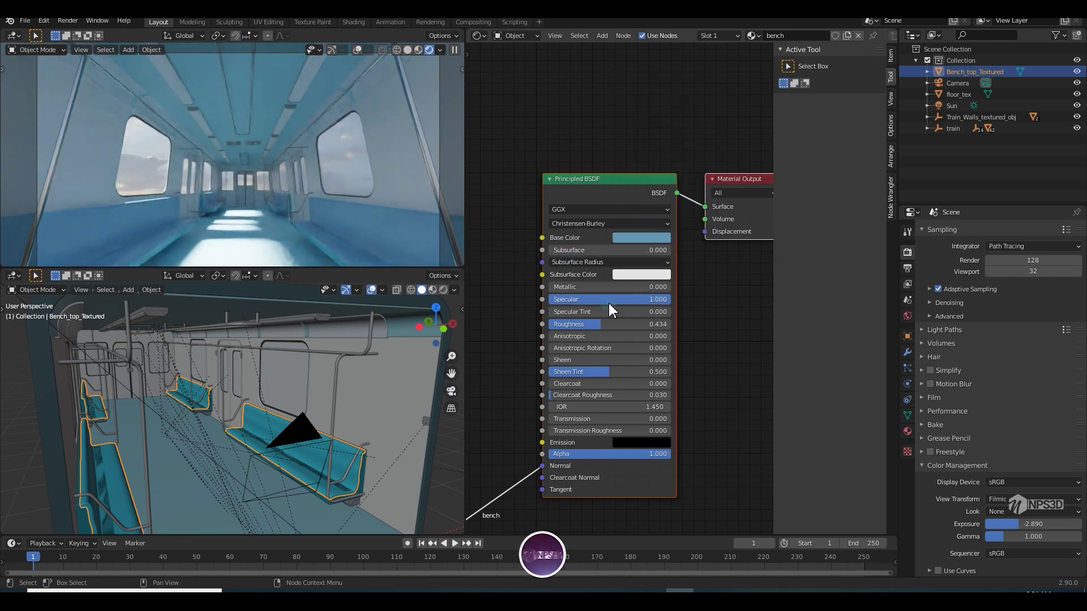
drag(609, 287, 625, 287)
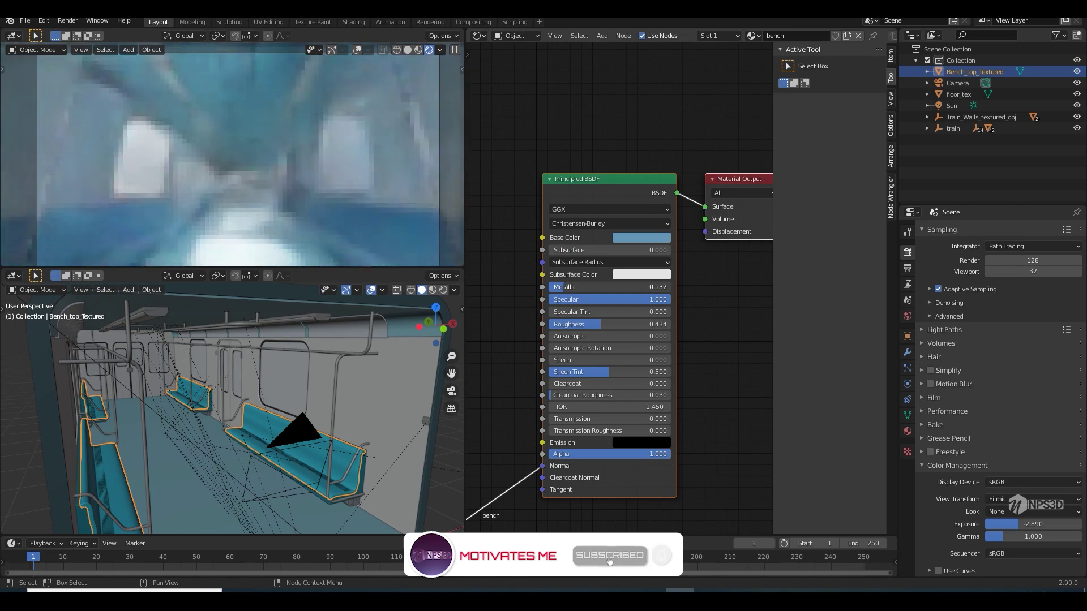
Step: Adjust the floor material's clearcoat and give the roof material a darker blue-grey base color
click(218, 461)
click(655, 385)
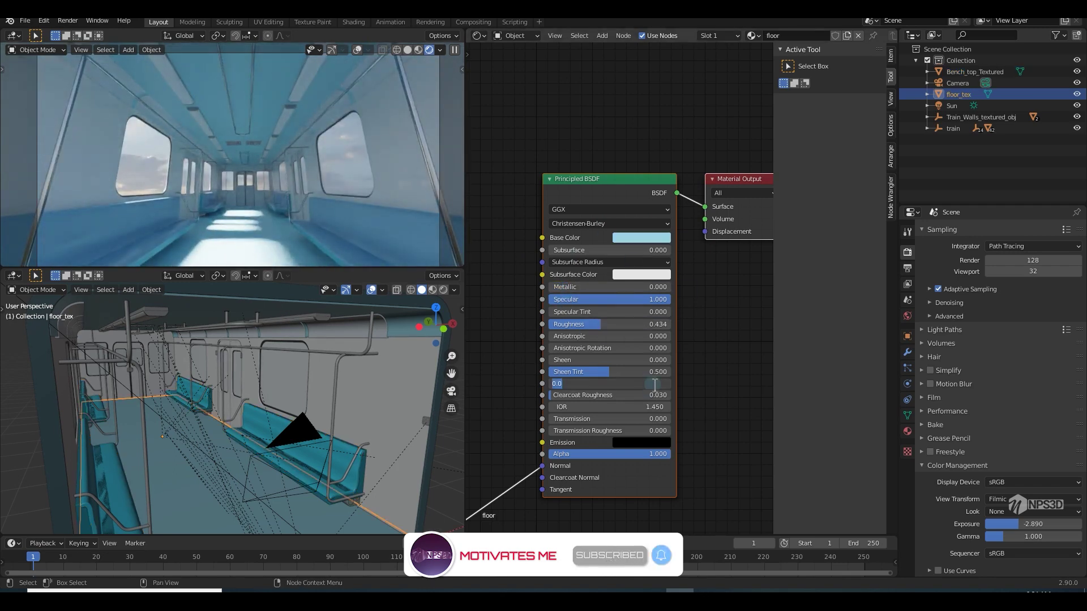
key(Return)
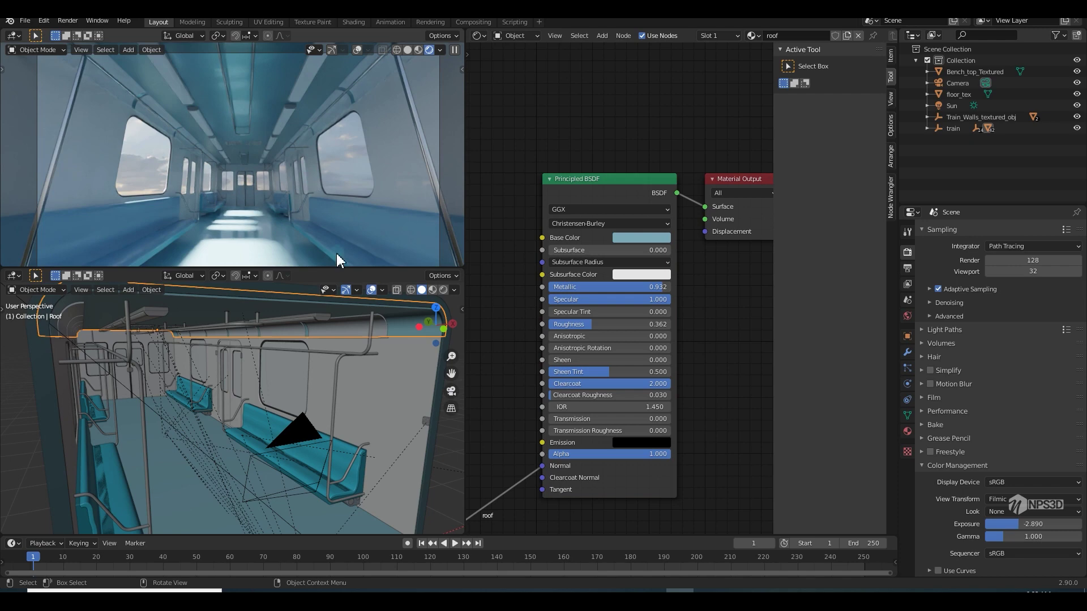
click(641, 238)
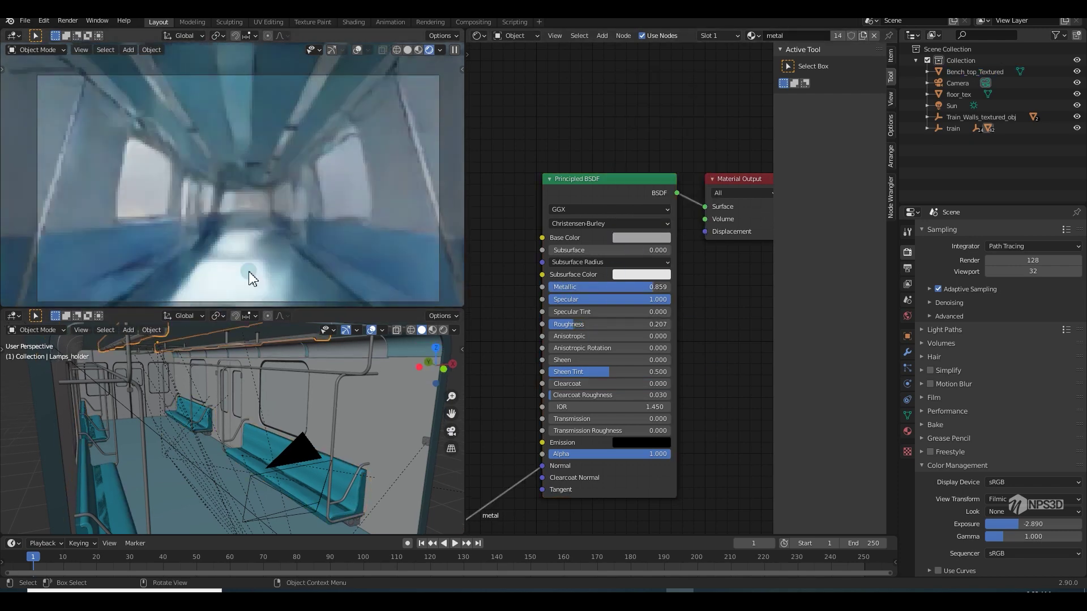
Step: Enable the render region in the output dimensions and save the file
click(907, 271)
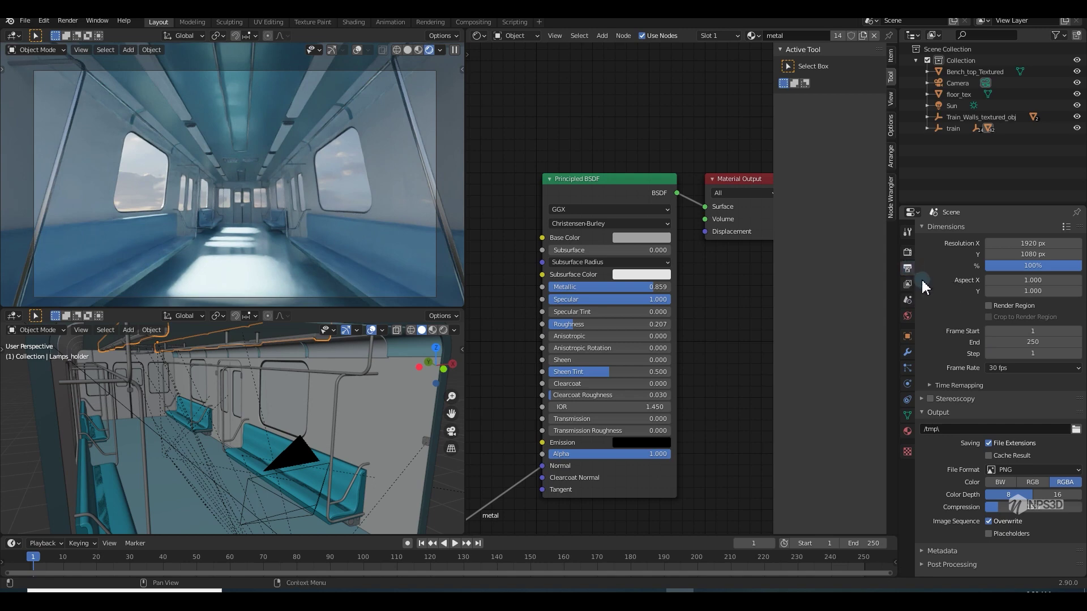
click(990, 306)
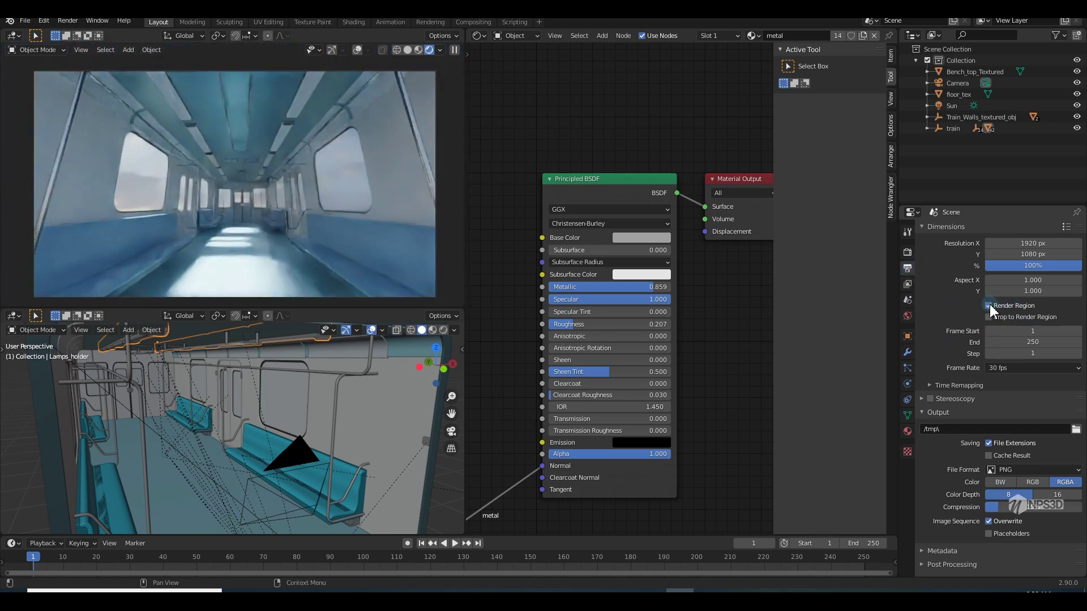
scroll(400, 229, up, 1)
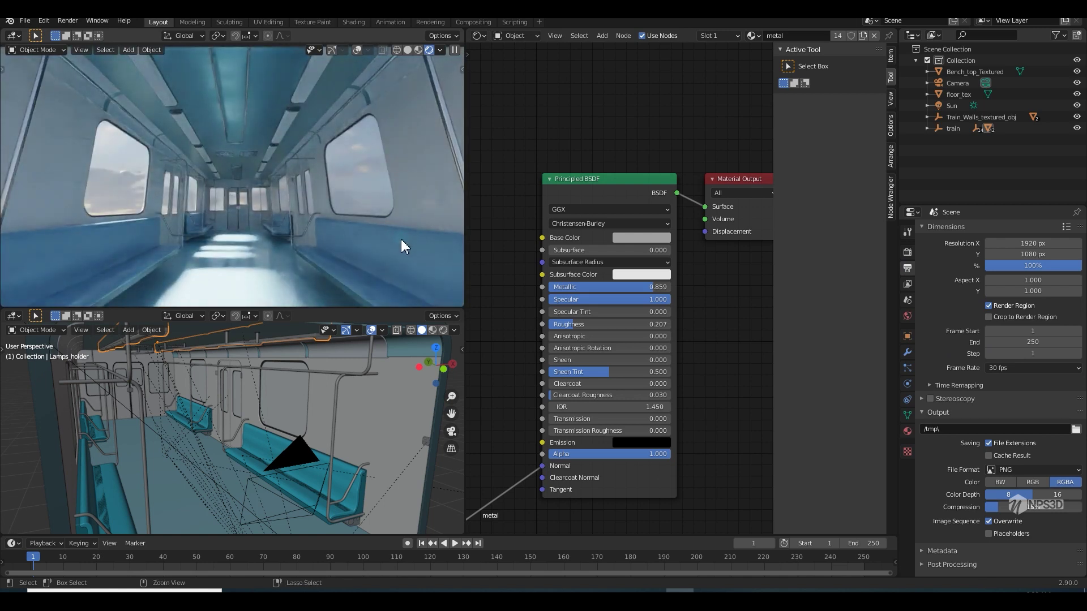
key(ctrl+s)
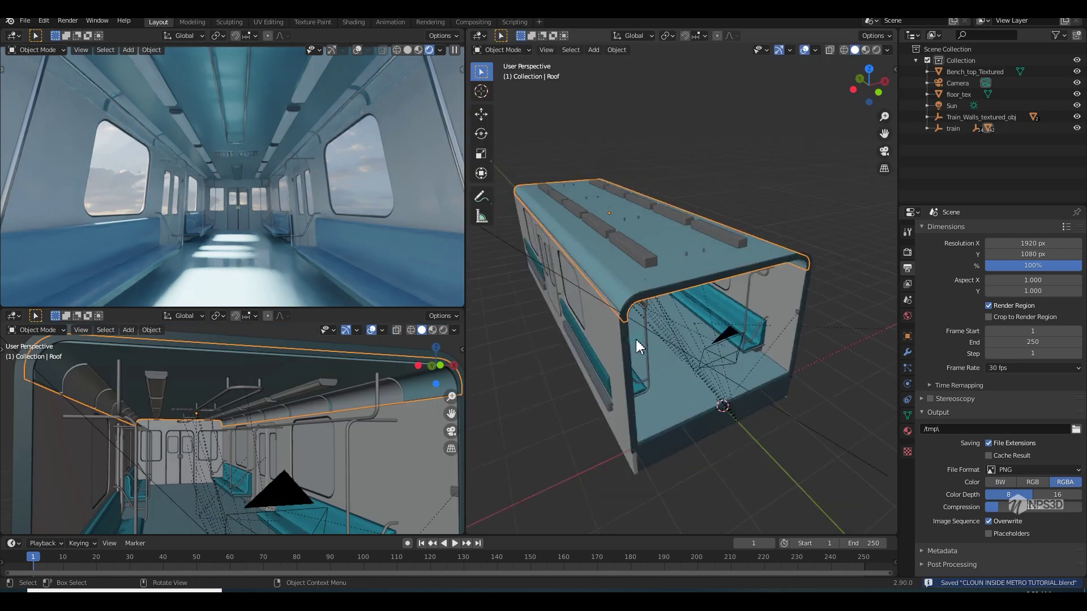
scroll(636, 338, down, 3)
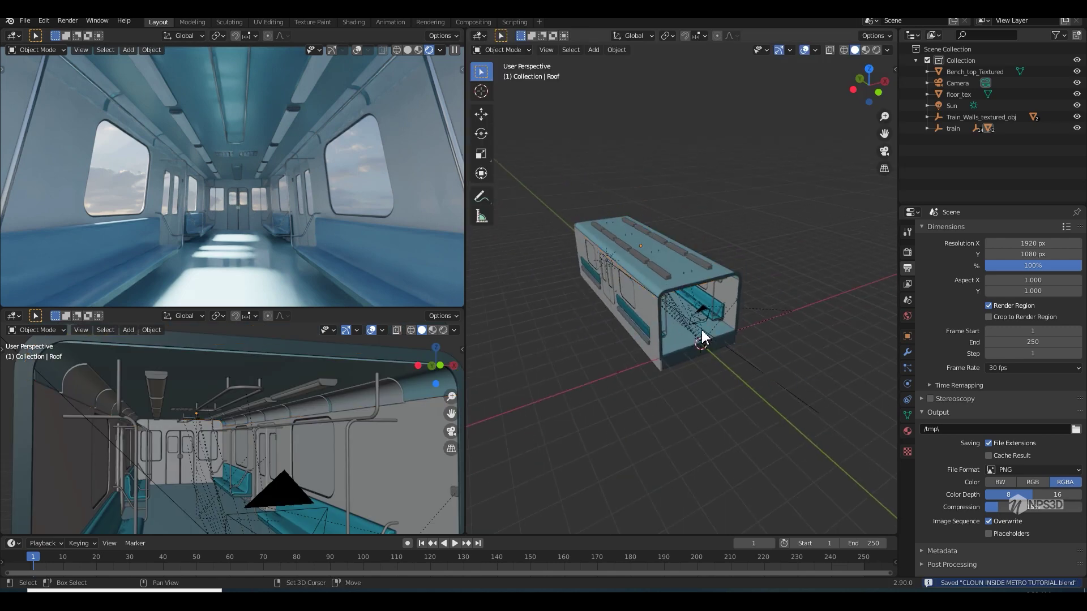
Step: Pause the rendered camera preview, set the viewport samples to 16 and save the file
click(454, 50)
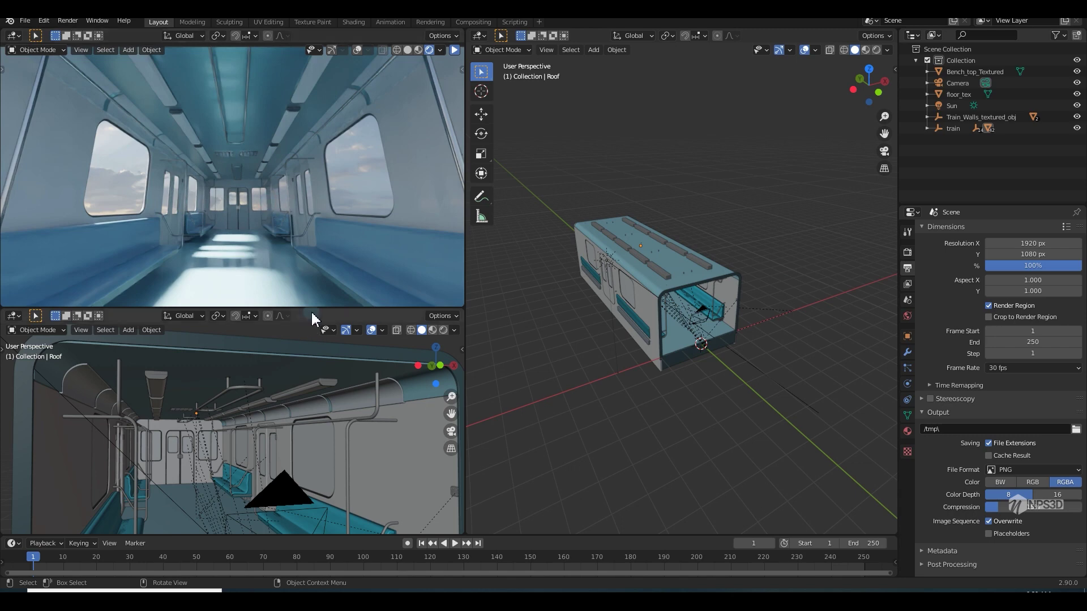
click(908, 252)
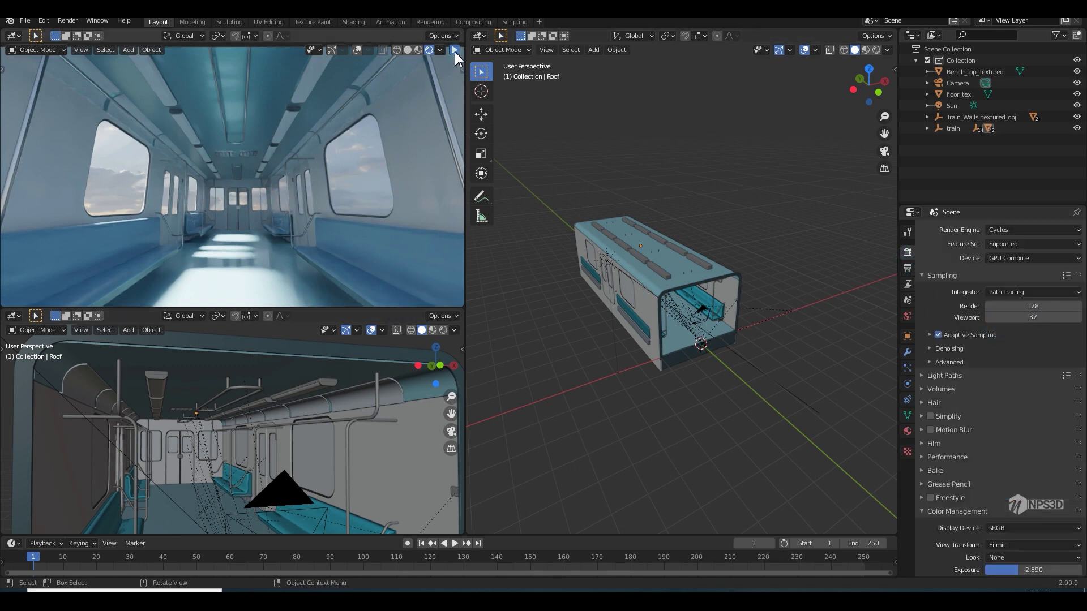
click(1022, 318)
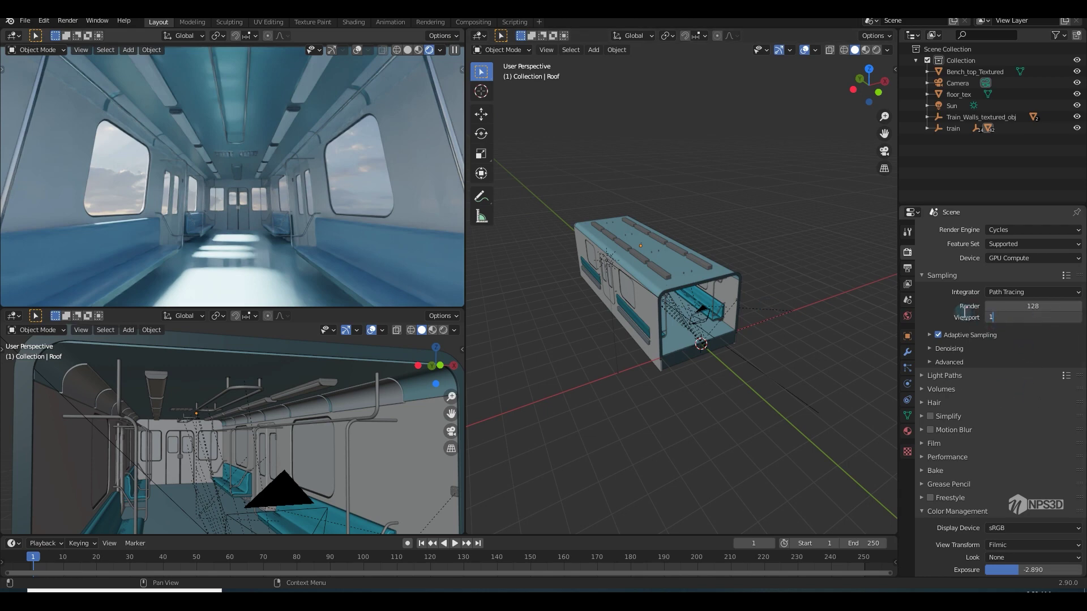
key(Return)
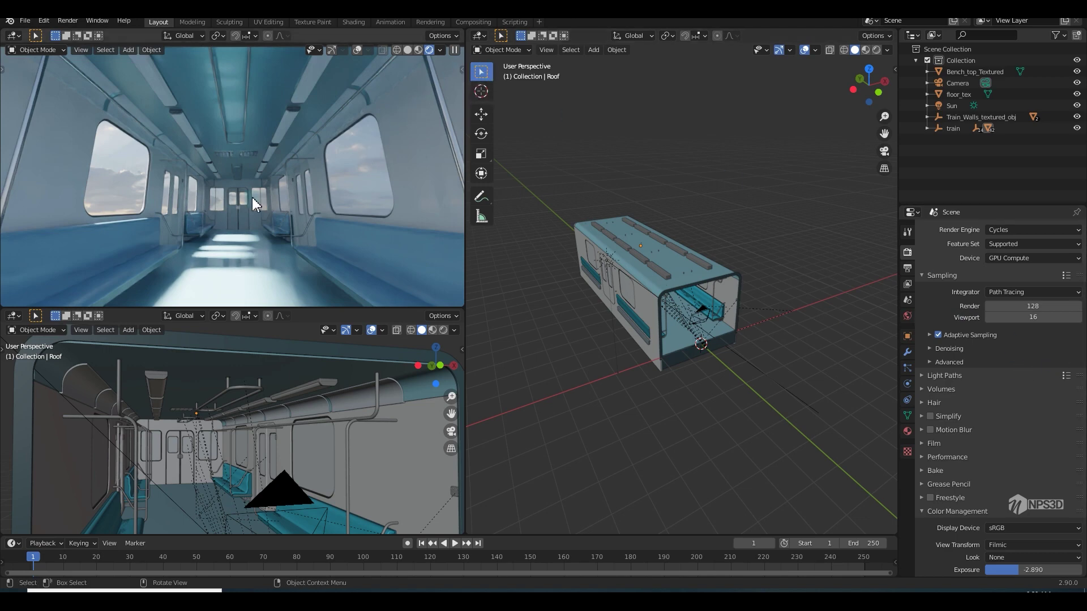
key(ctrl+s)
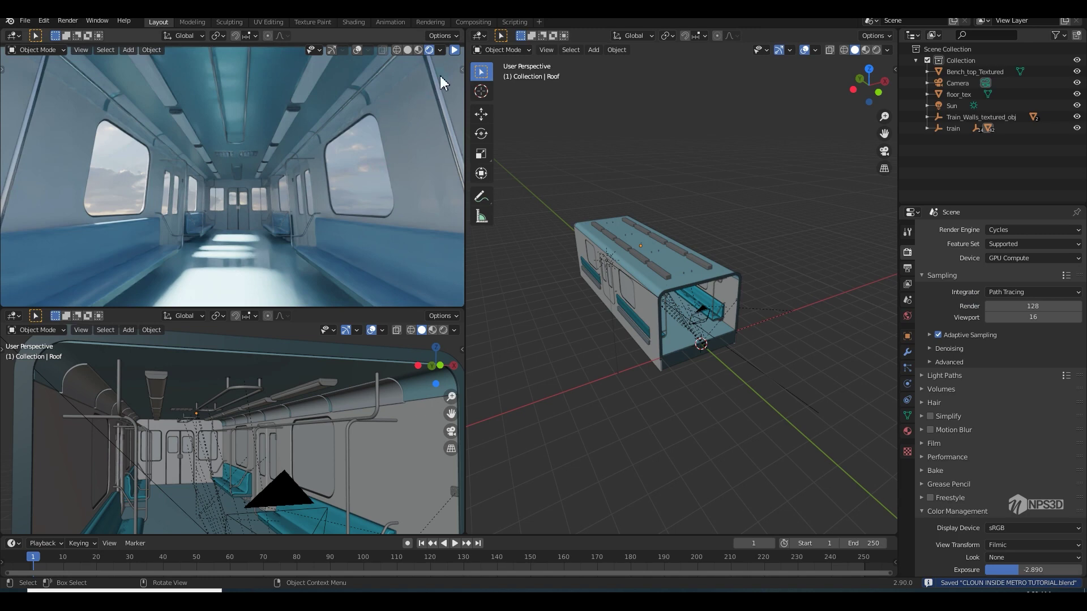
Step: Import the OpenVDB volume high-altitude_big_cloud_flat.14.vdb from the sample's LD folder into the scene
middle_drag(609, 230, 604, 222)
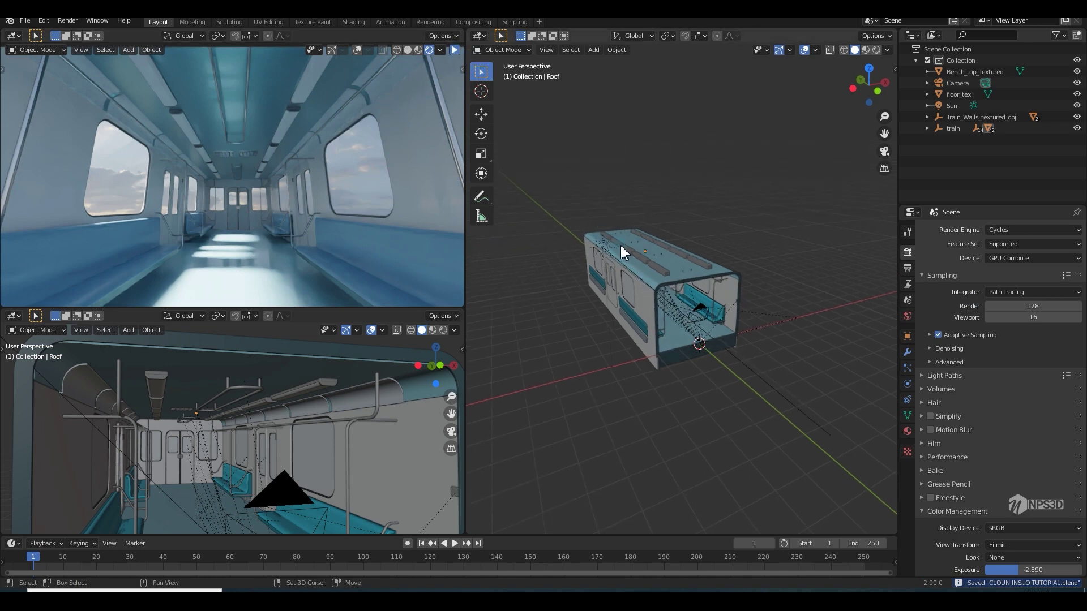
key(shift+a)
mouse_move(592, 305)
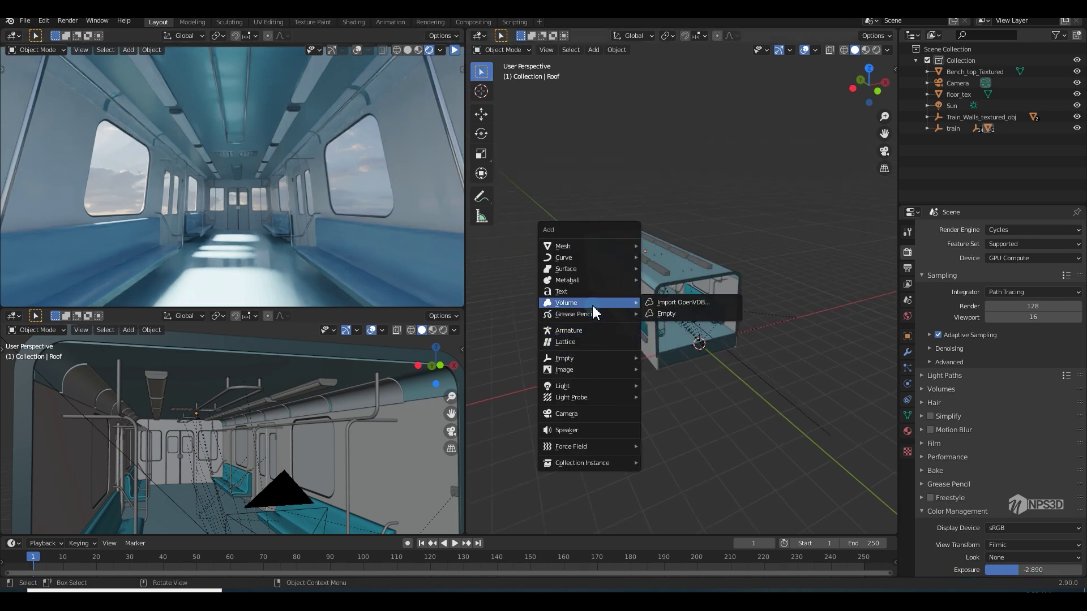
click(652, 302)
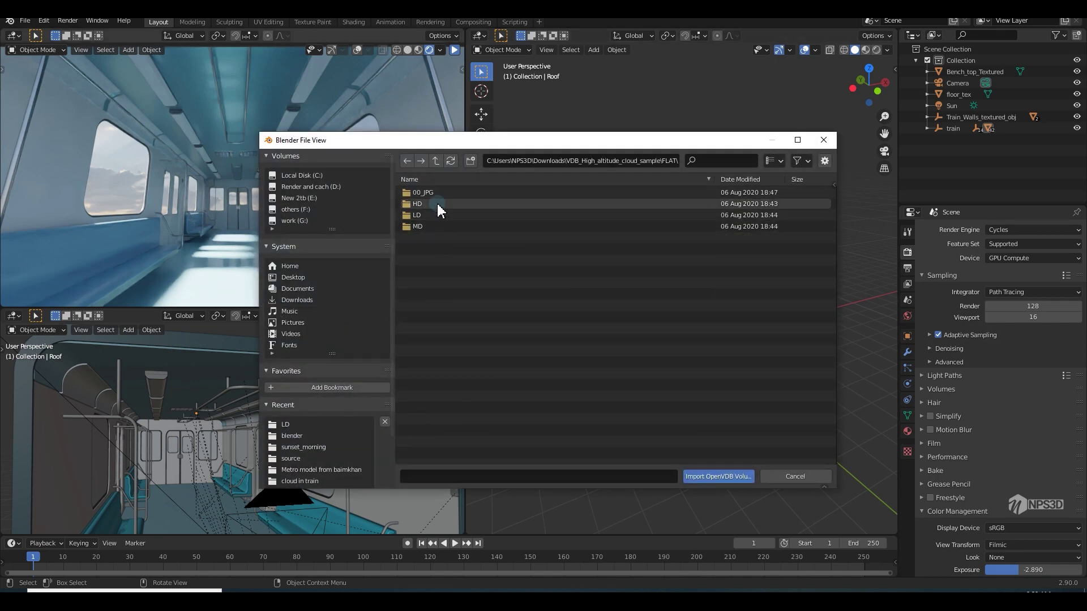
double_click(437, 223)
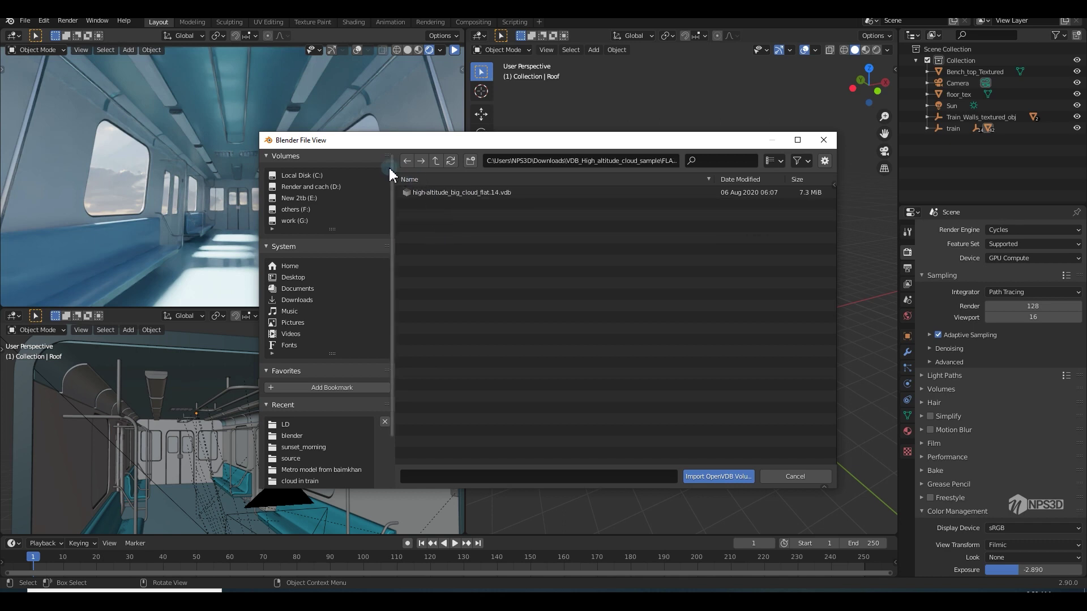
click(435, 161)
double_click(453, 221)
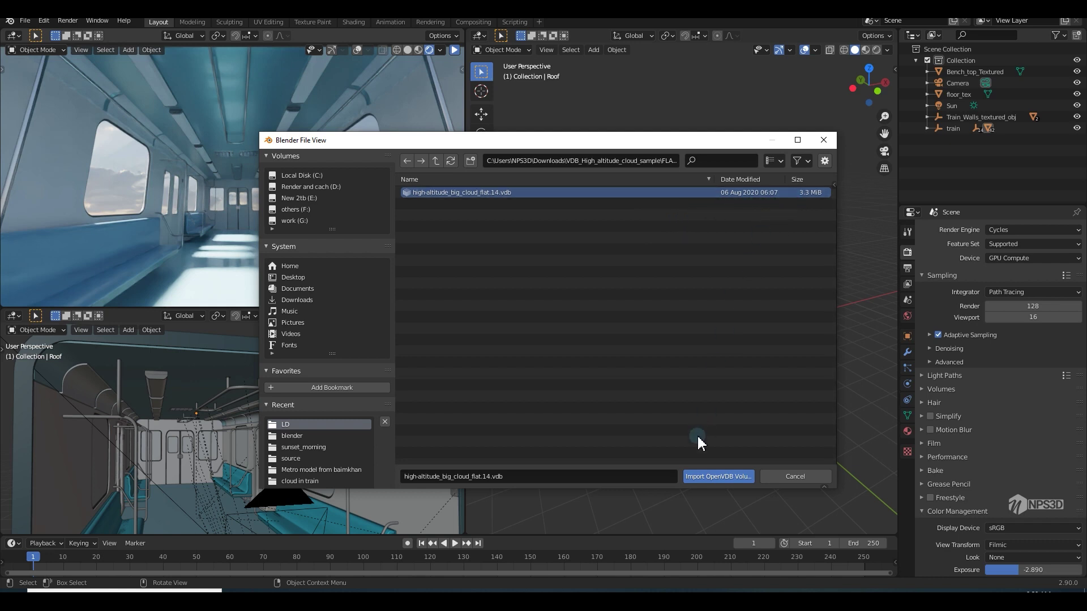
click(712, 477)
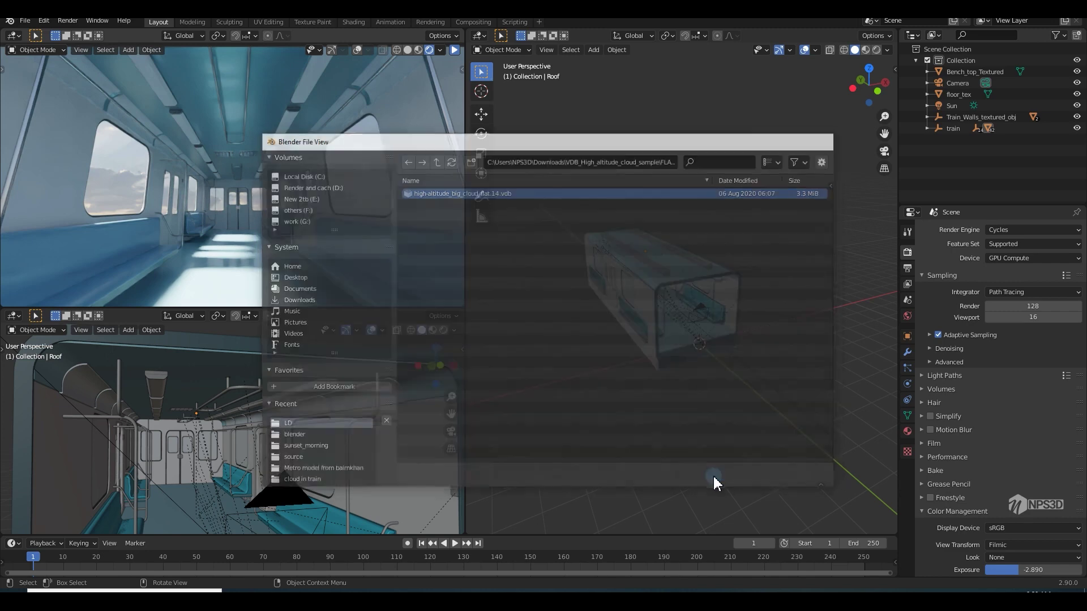
Step: Scale the imported cloud down uniformly to roughly the width of the train car and compare it from the front
middle_drag(735, 336, 711, 313)
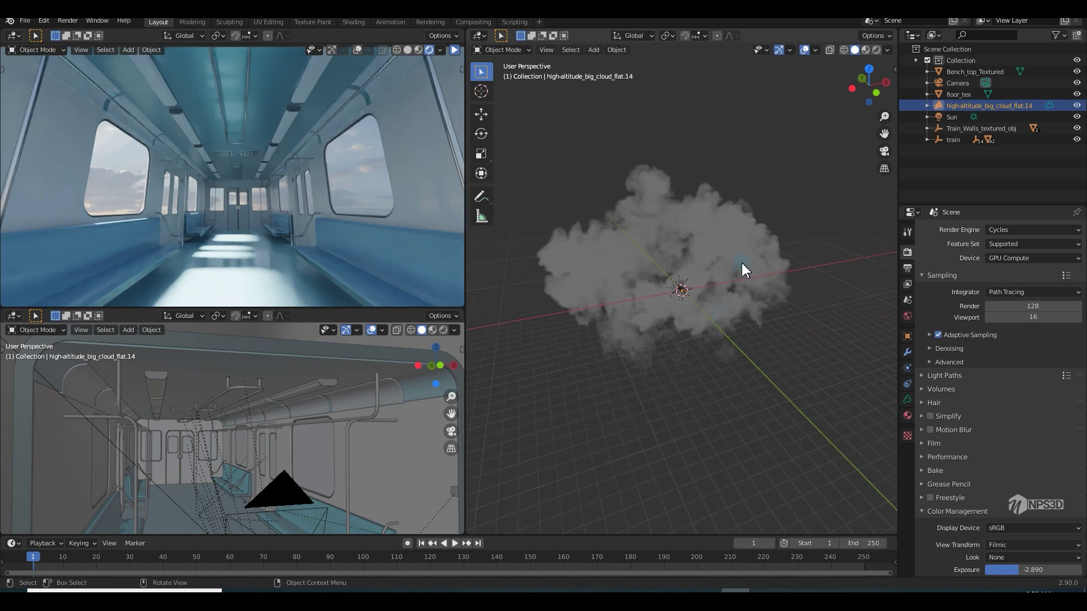
key(s)
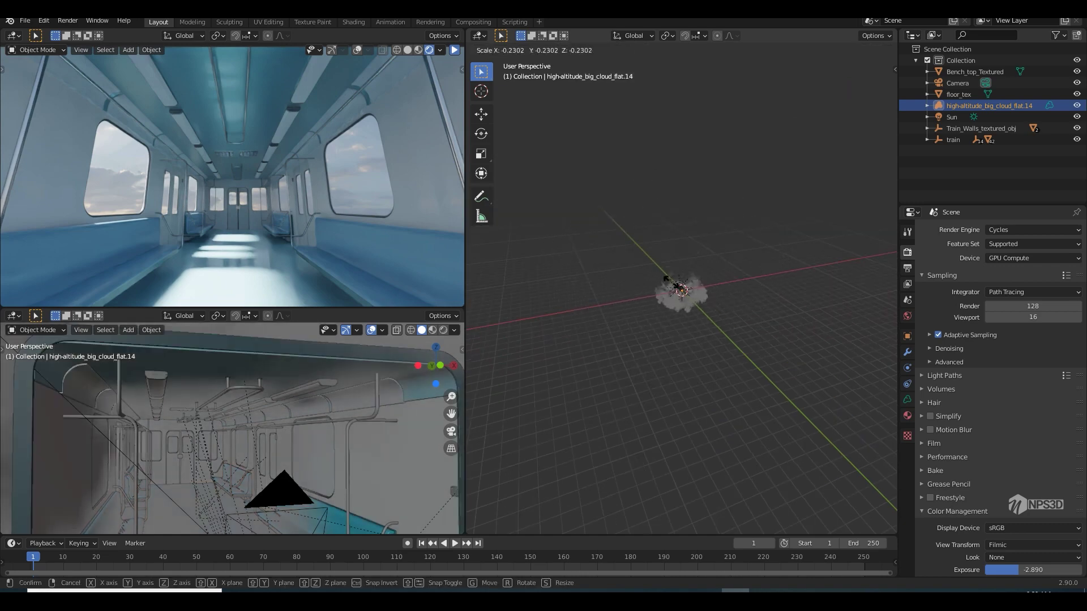
click(745, 304)
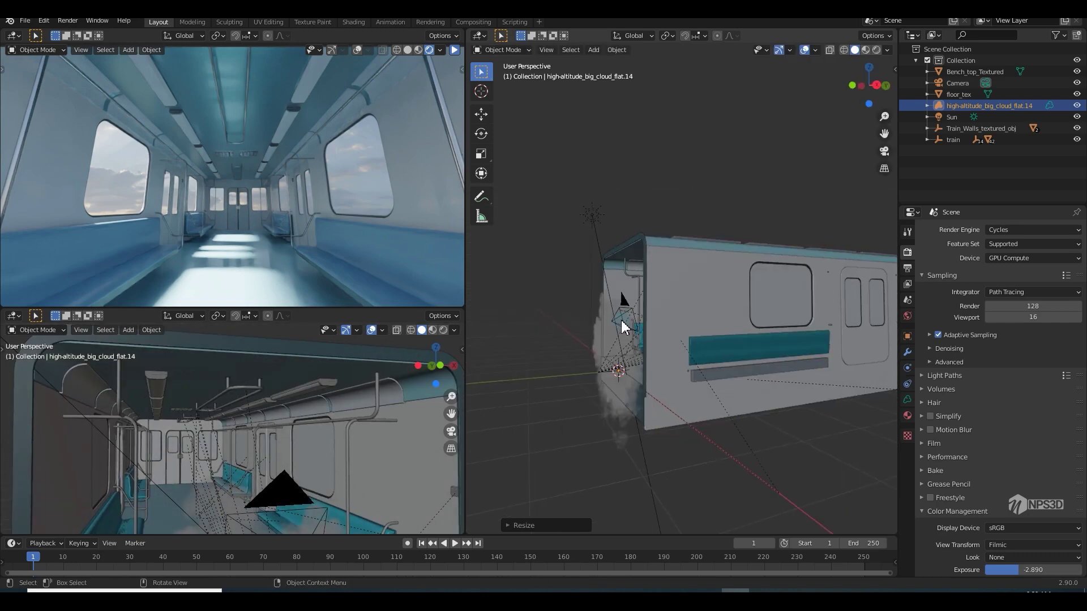
key(KP_1)
key(shift+z)
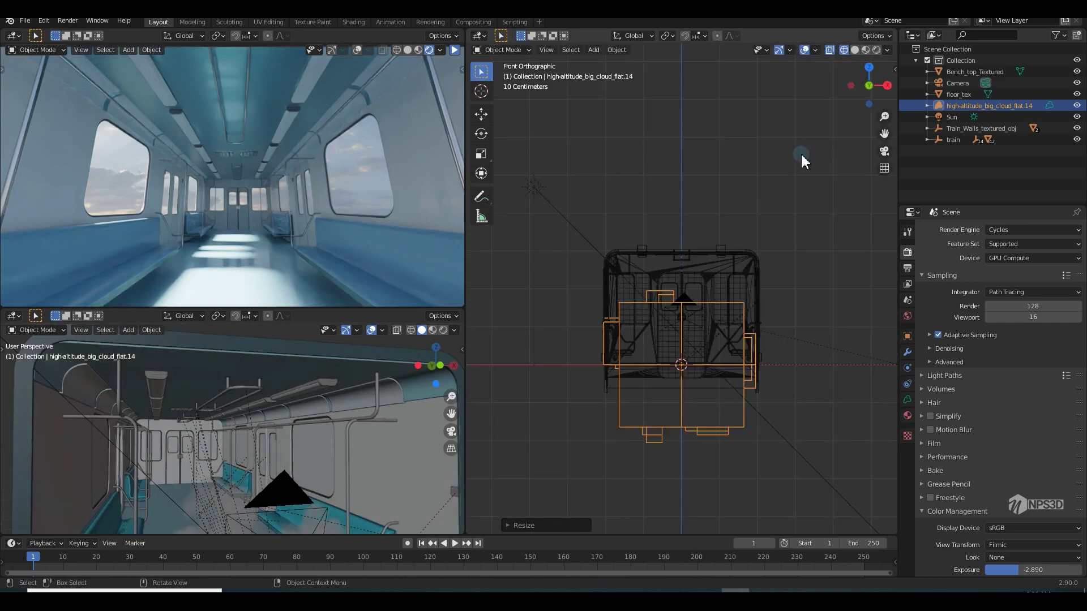
click(857, 50)
Step: Rotate the cloud by -90° in the right side view so it lies flat
key(KP_3)
text(r)
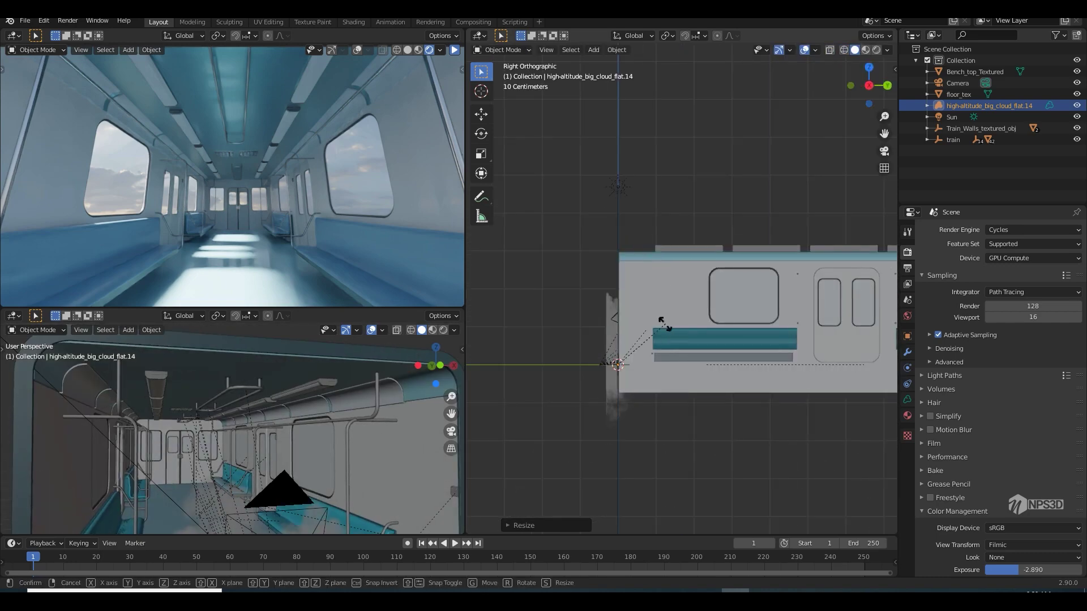
text(90)
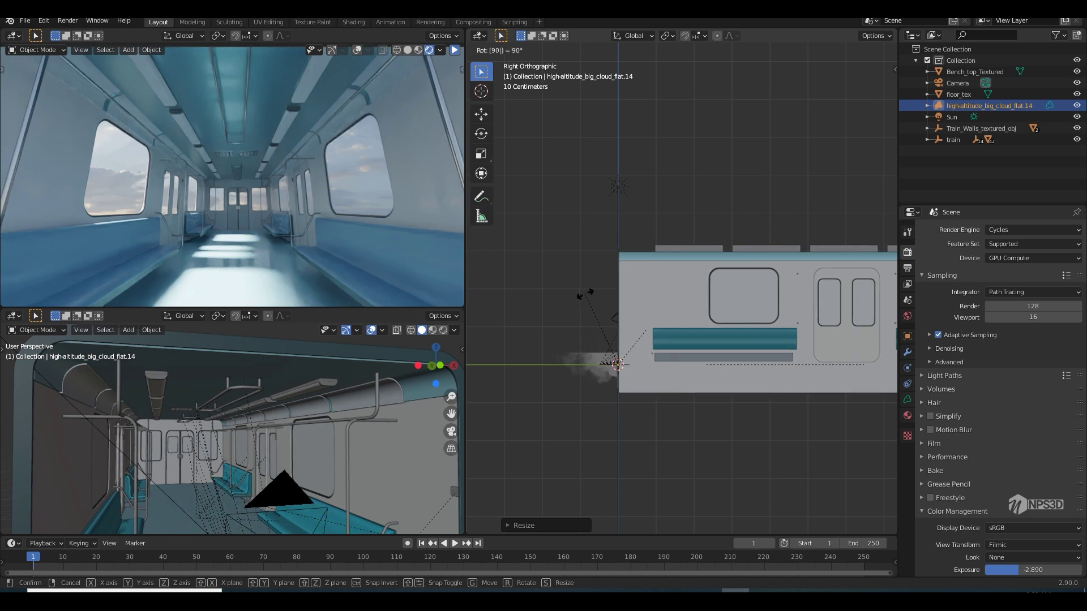
key(BackSpace)
key(BackSpace)
text(-90)
click(586, 295)
Step: Adjust the cloud's height along the Z axis in the front view
middle_drag(589, 300, 720, 378)
key(KP_1)
key(g)
key(z)
click(684, 342)
Step: Move the cloud about 2.48 m along the Y axis into the train, check it inside the interior and save the file
key(KP_7)
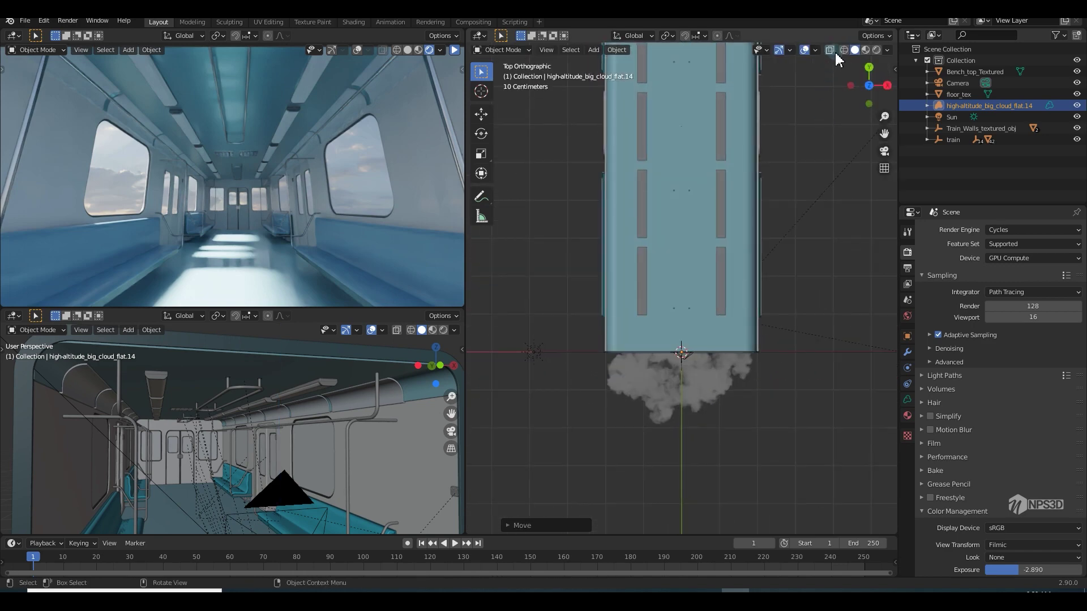
click(844, 50)
key(g)
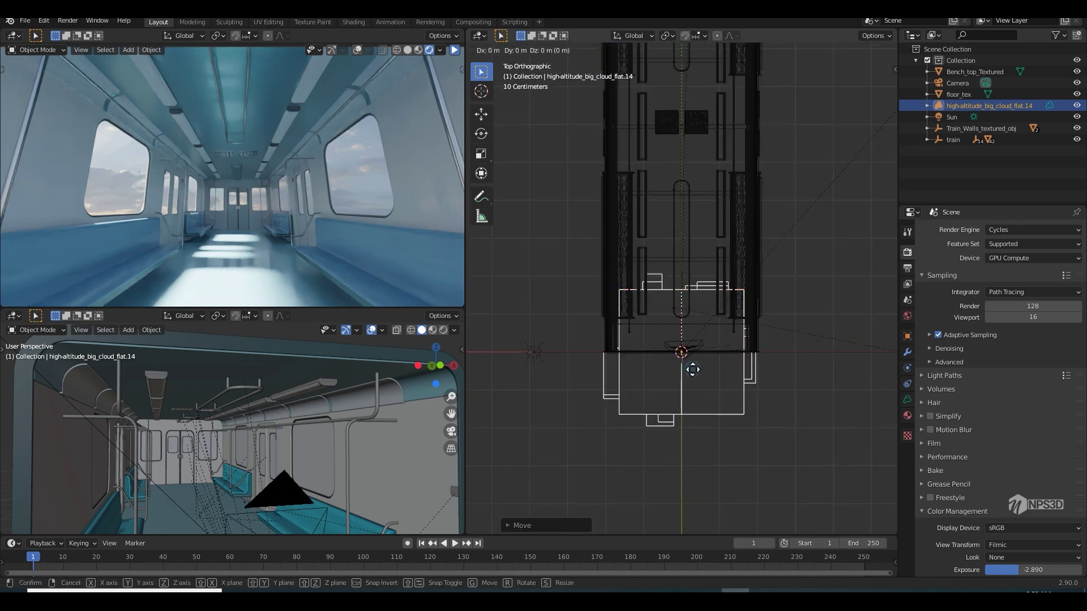
key(y)
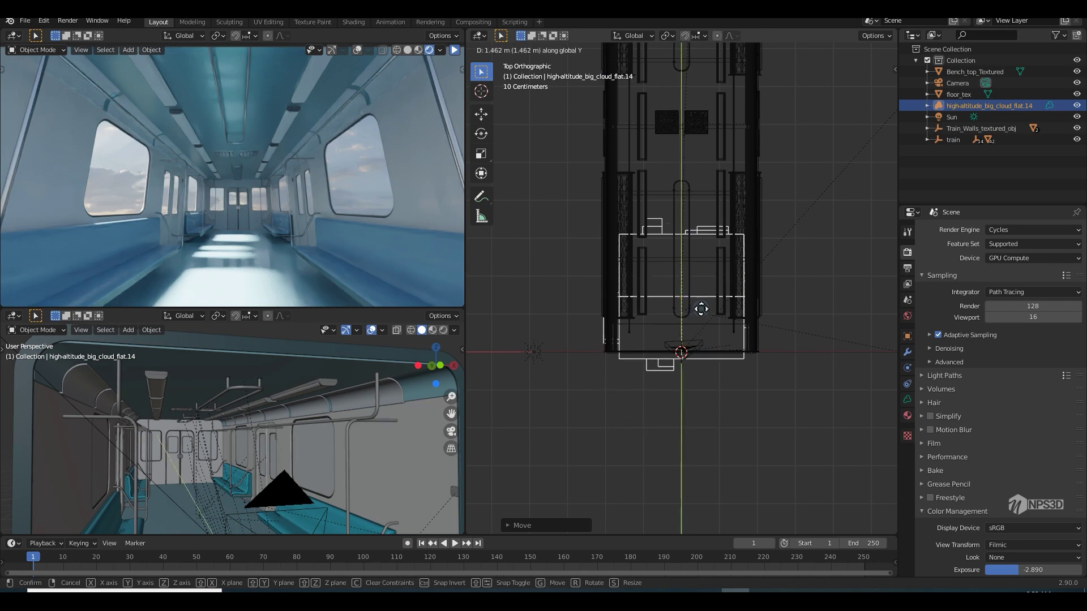
click(704, 275)
click(855, 50)
middle_drag(713, 272, 733, 175)
scroll(755, 308, up, 5)
middle_drag(759, 316, 736, 279)
shift+middle_drag(749, 382, 772, 341)
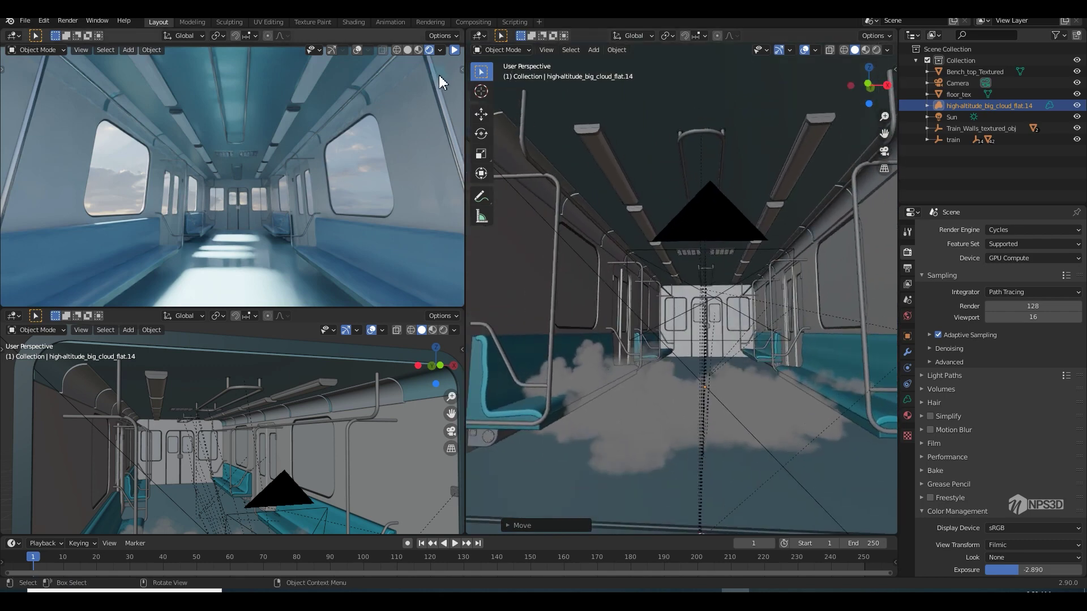
key(ctrl+s)
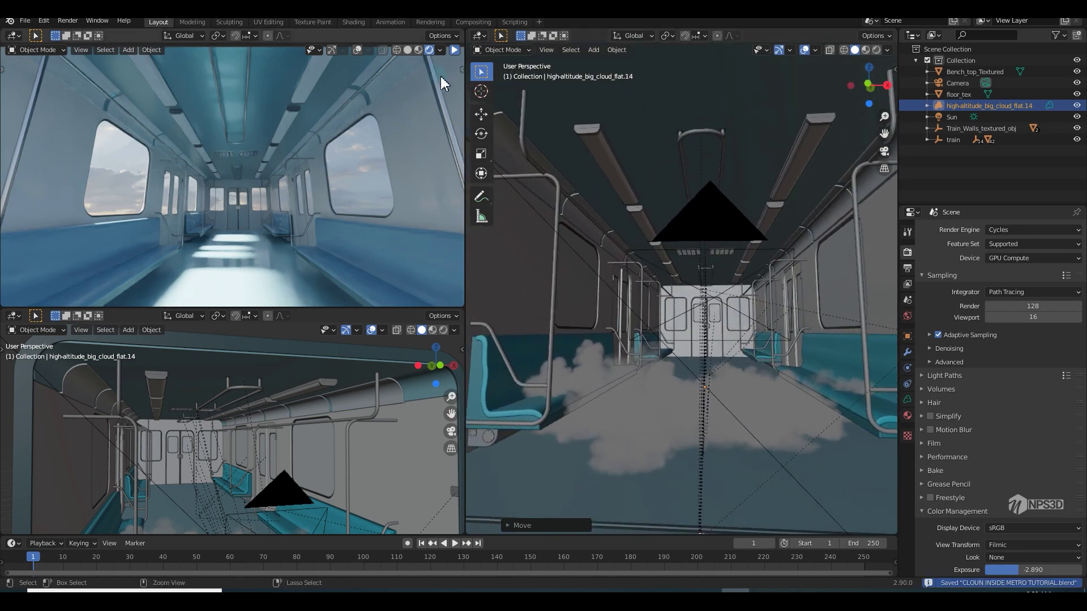
Step: Resume the rendered camera preview and shift the cloud deeper into the train, away from the camera
click(454, 51)
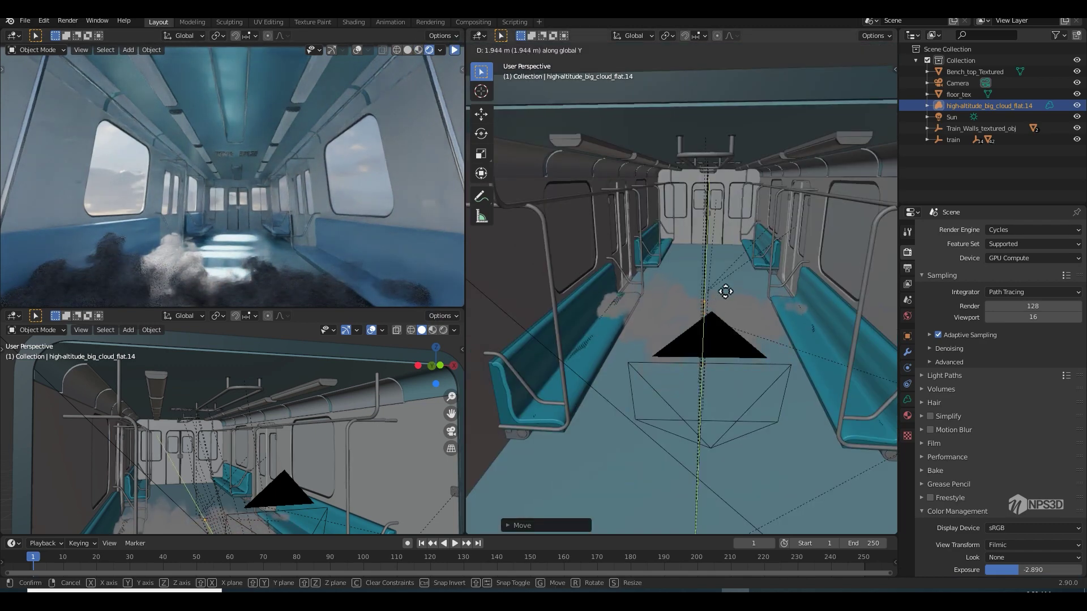
click(723, 292)
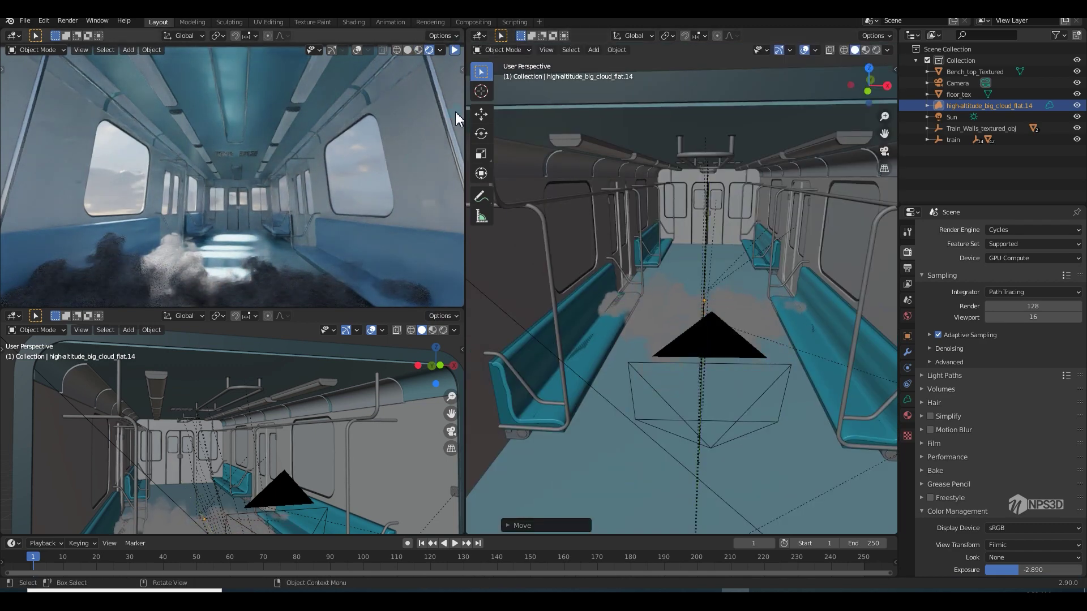
click(455, 51)
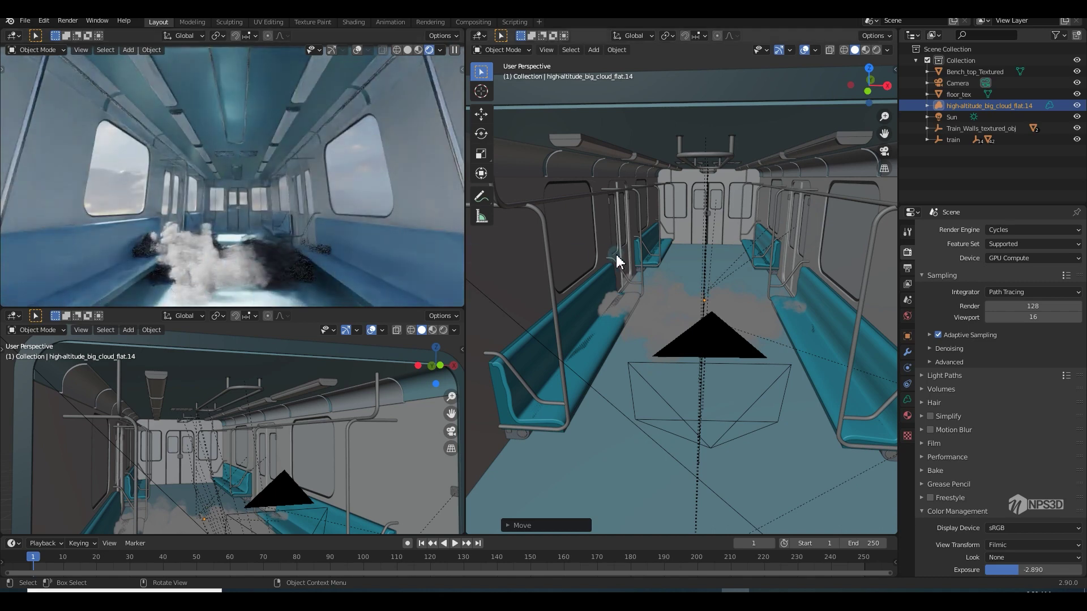
middle_drag(619, 262, 759, 290)
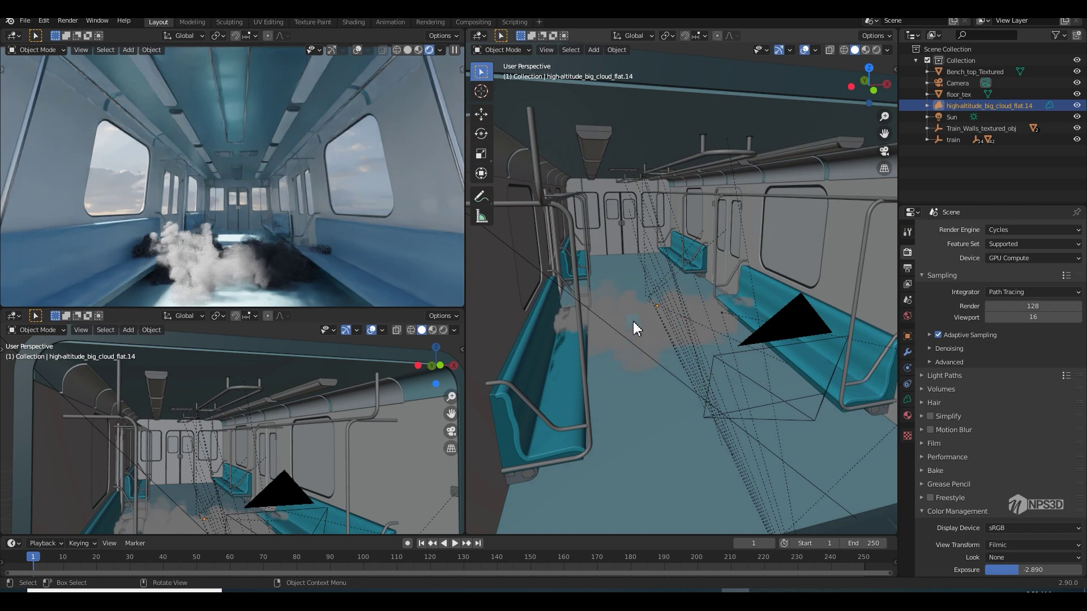
Step: Create a new material for the cloud volume with its nodes shown in the Shader Editor
click(908, 400)
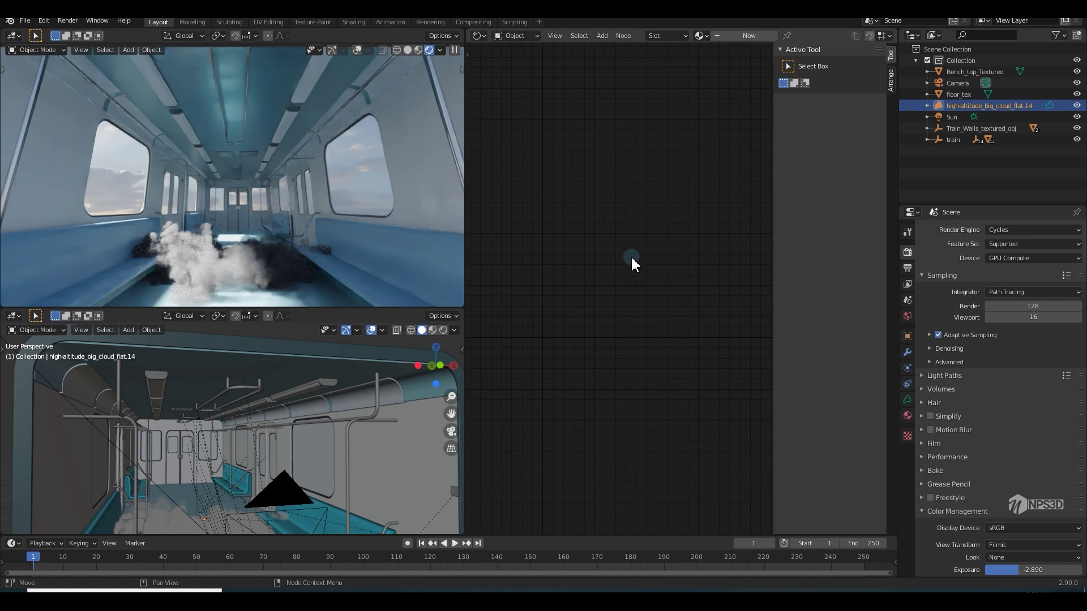
click(907, 417)
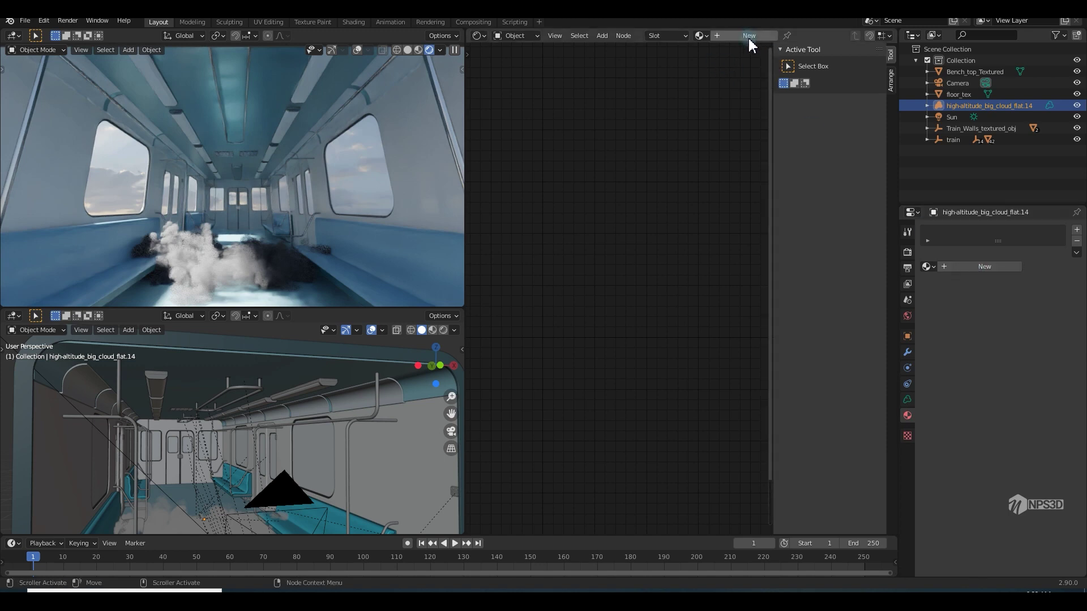
click(971, 266)
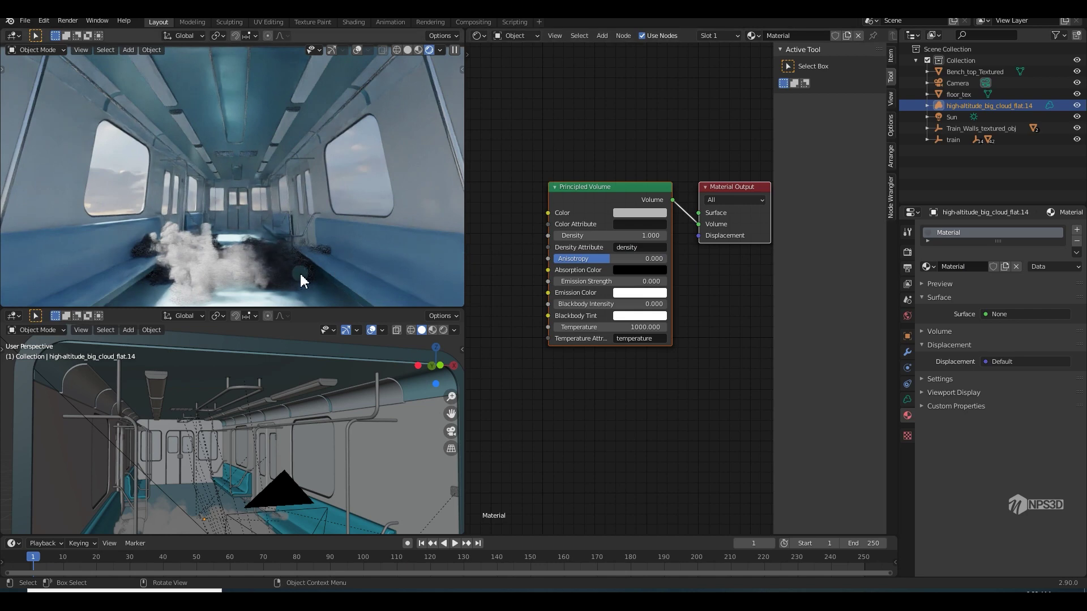
Step: Try pure white as the cloud's Principled Volume color and undo the change
click(641, 214)
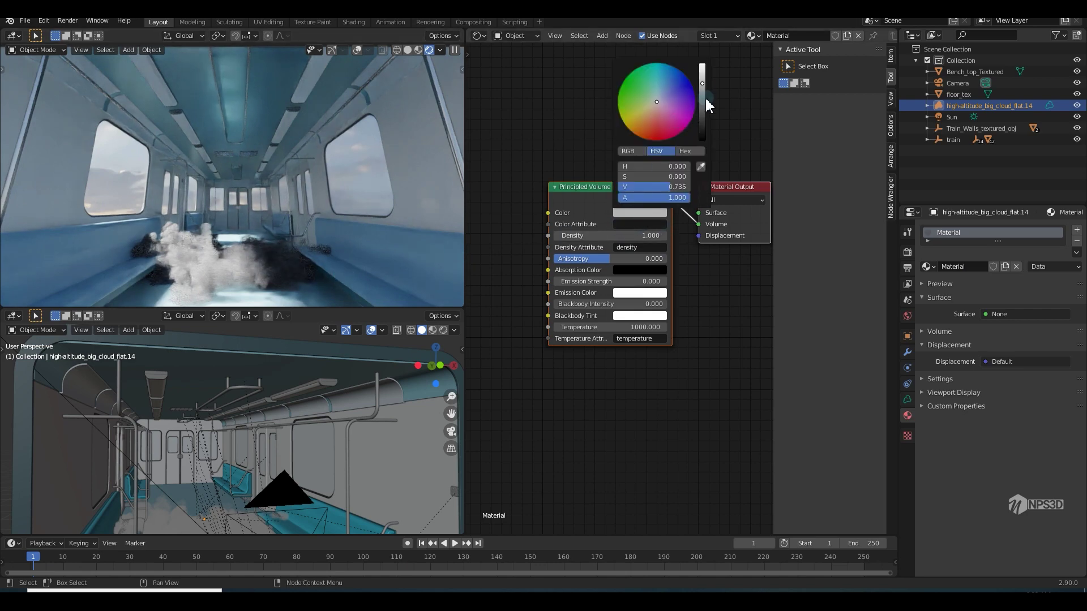
drag(704, 83, 703, 61)
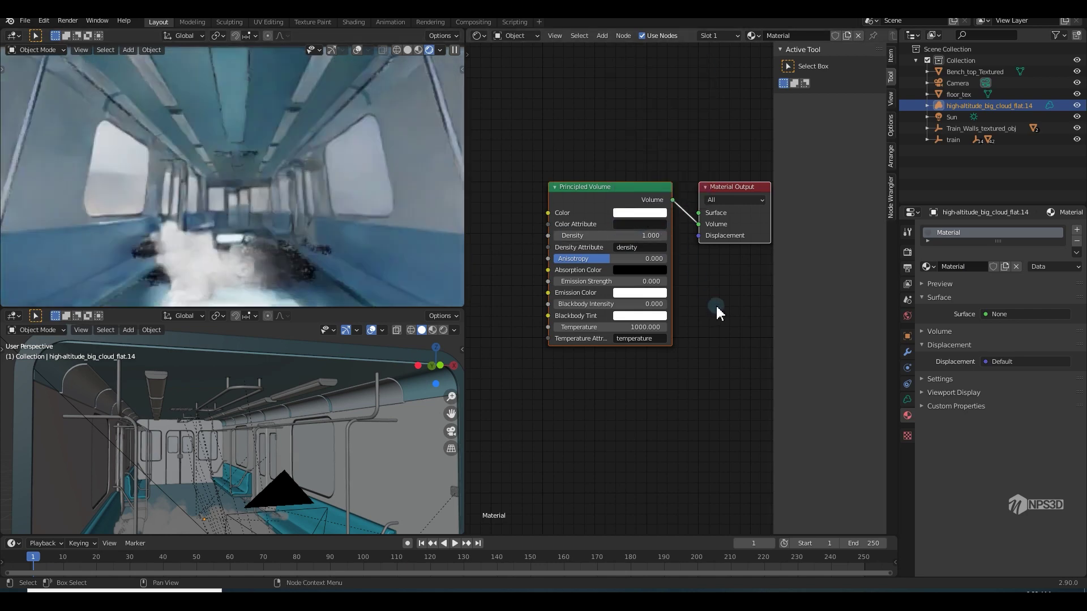
key(ctrl+z)
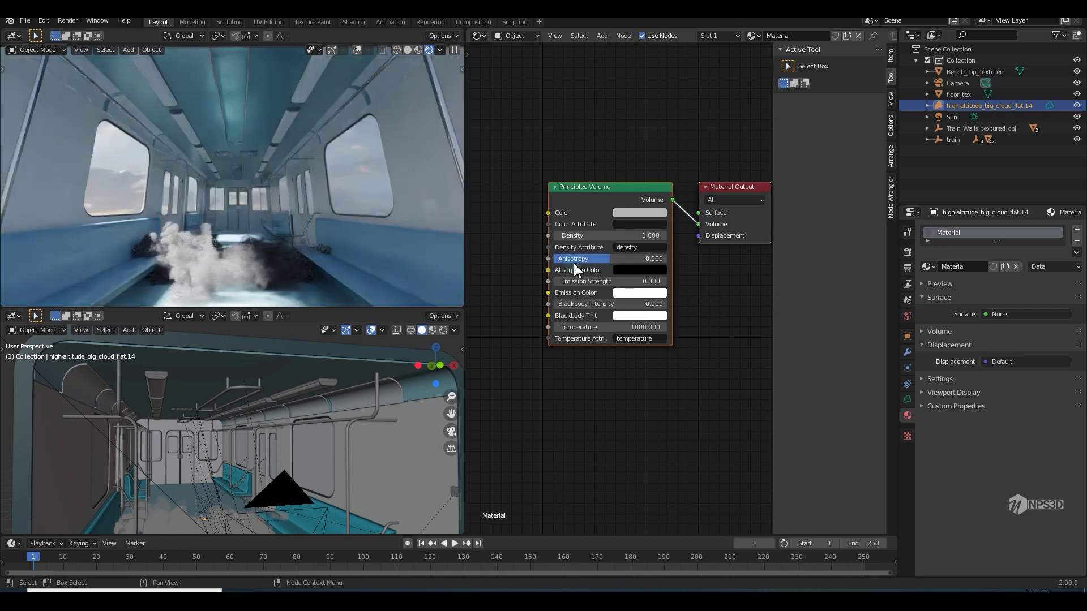
Step: Set the Principled Volume's anisotropy to -0.755 and raise its color to pure white
drag(611, 266, 496, 343)
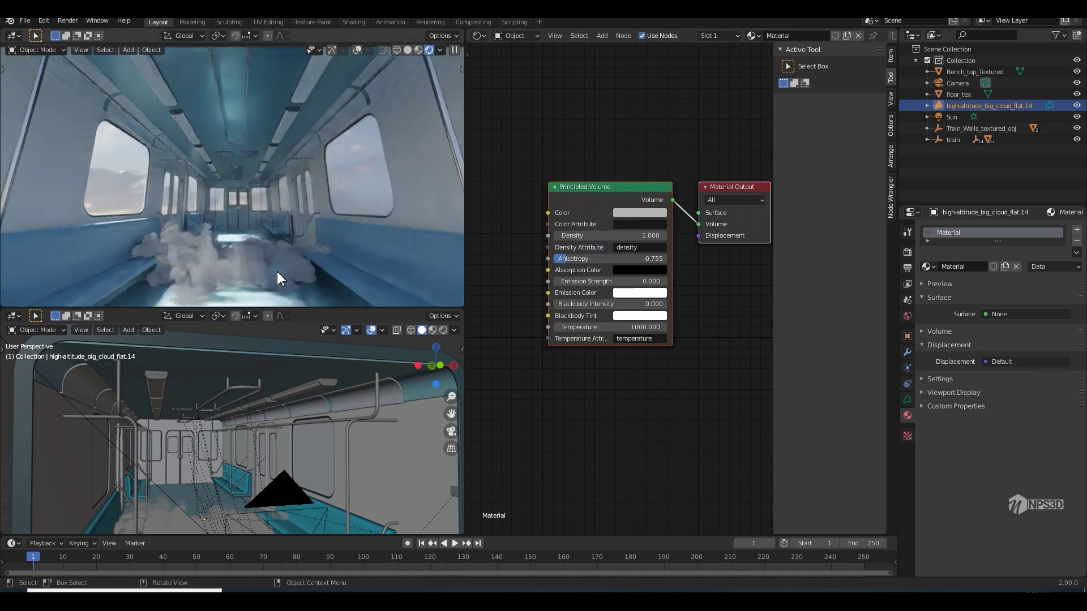
click(642, 215)
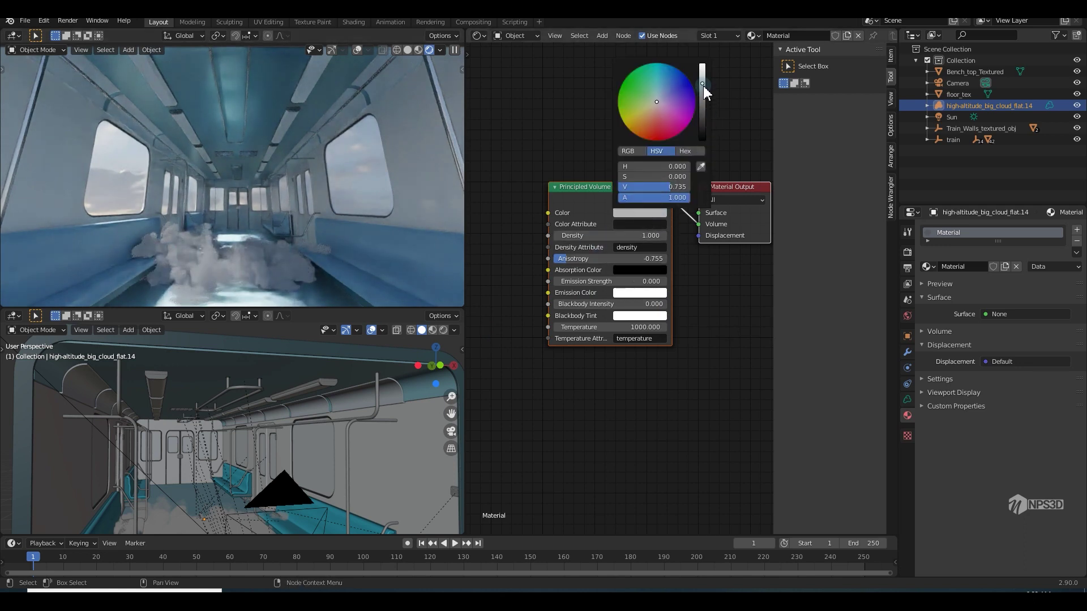
drag(704, 86, 703, 59)
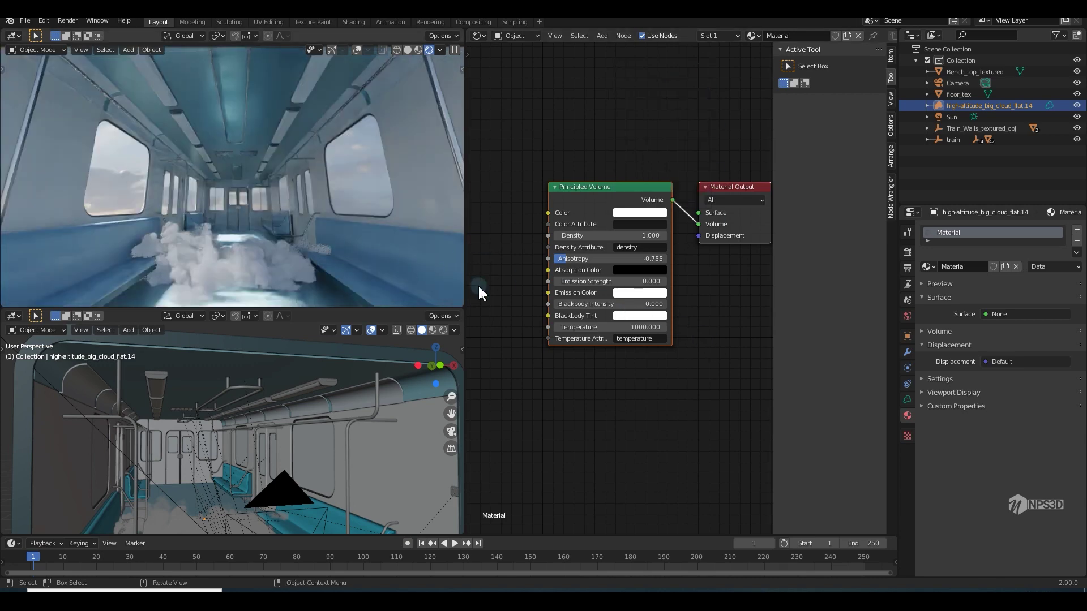
Step: Fine-tune the cloud material's anisotropy to -0.636 and save the file
drag(568, 262, 576, 264)
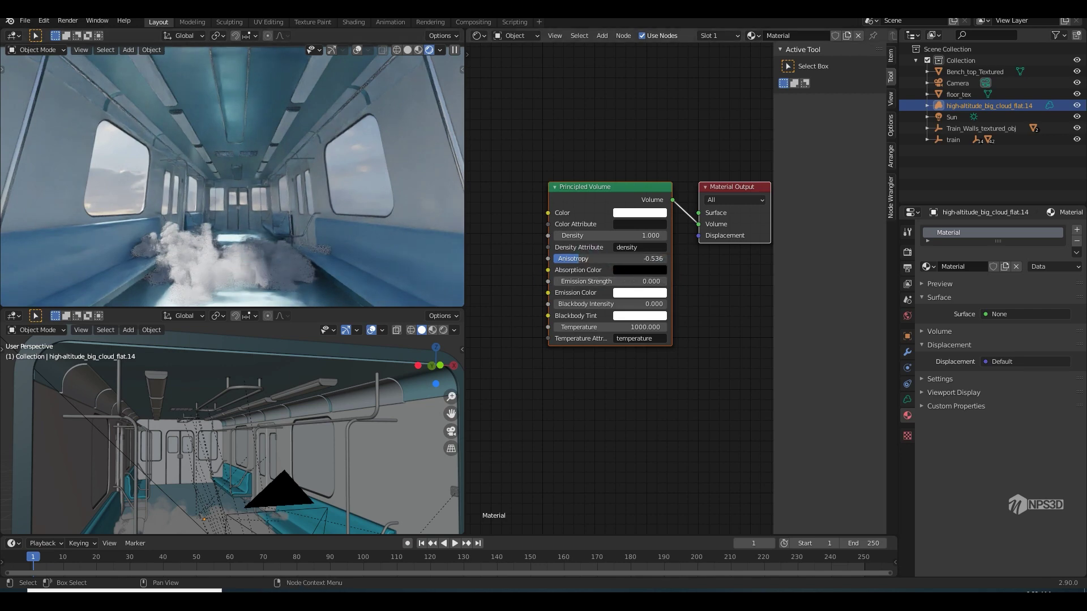
drag(583, 259, 578, 259)
key(ctrl+s)
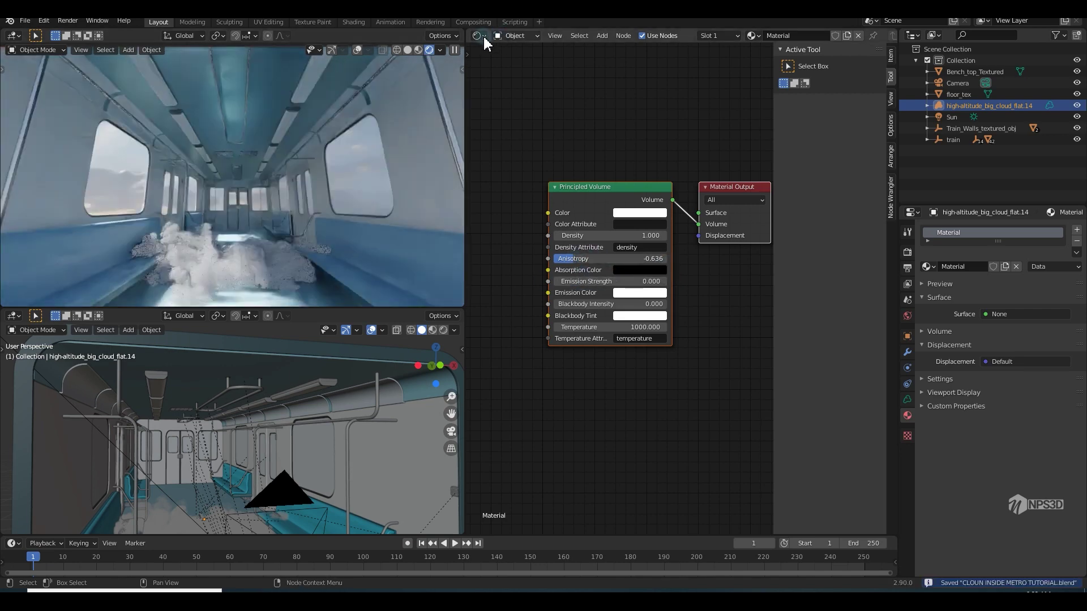
Step: Switch the Shader Editor area back to a 3D viewport and display the train and cloud in wireframe
click(482, 38)
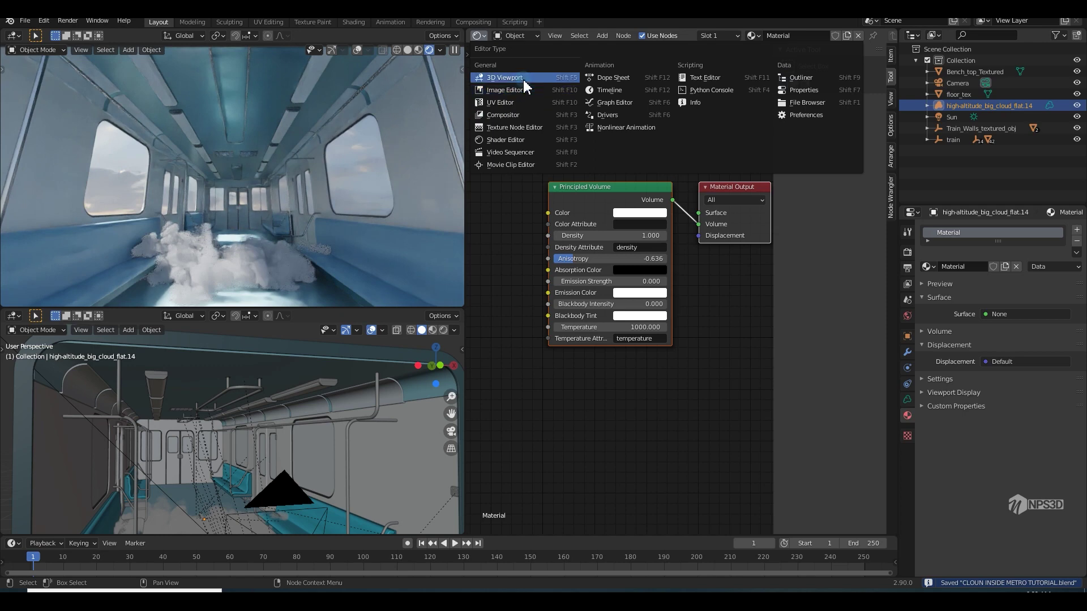
click(504, 77)
scroll(631, 339, down, 2)
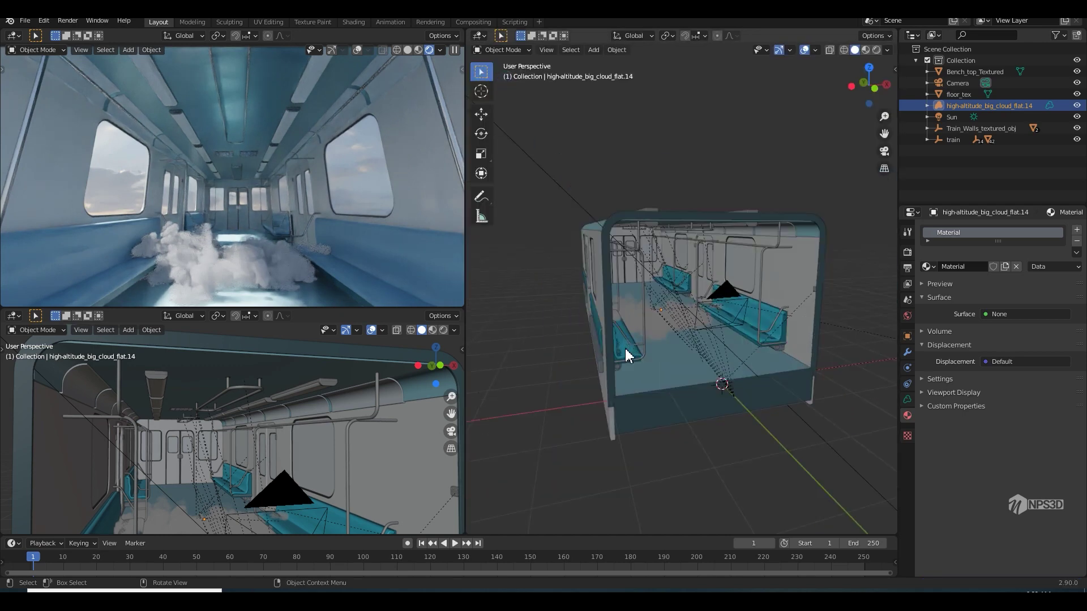
middle_drag(624, 347, 845, 57)
click(843, 50)
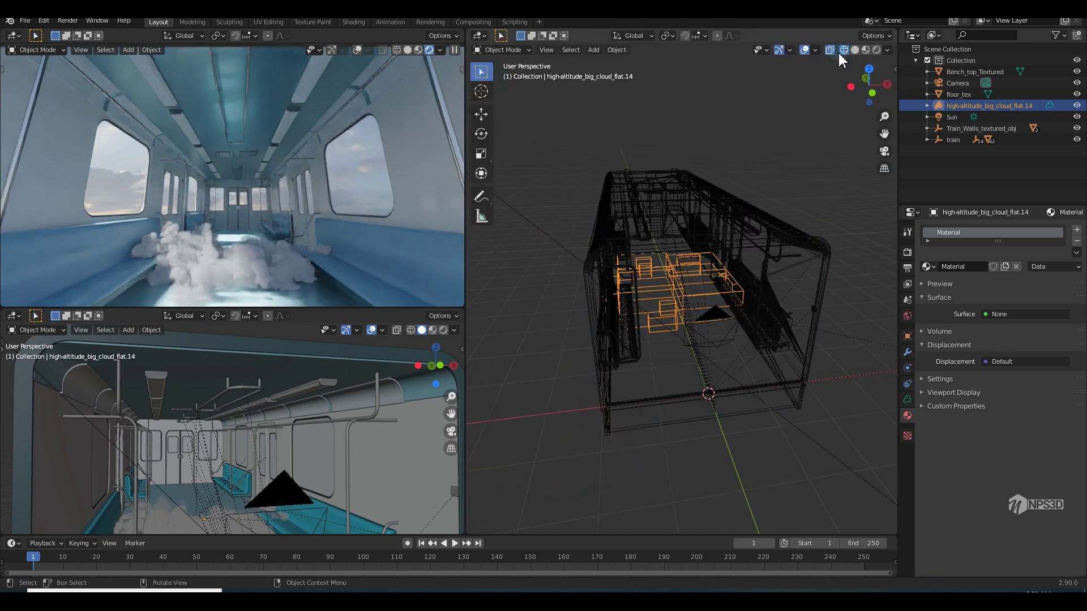
key(KP_7)
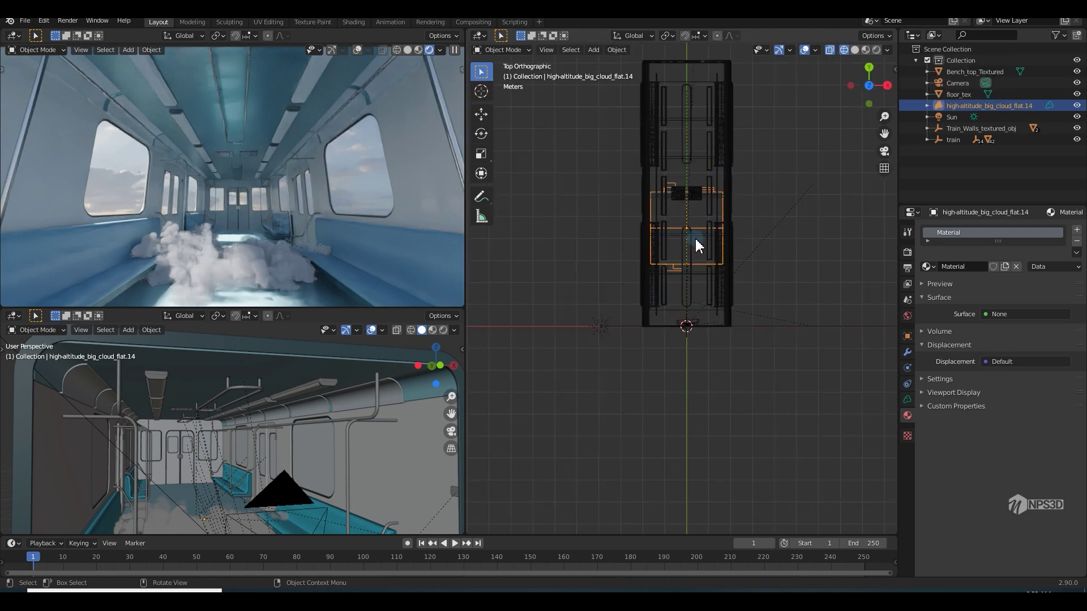
key(shift+d)
right_click(695, 238)
key(ctrl+z)
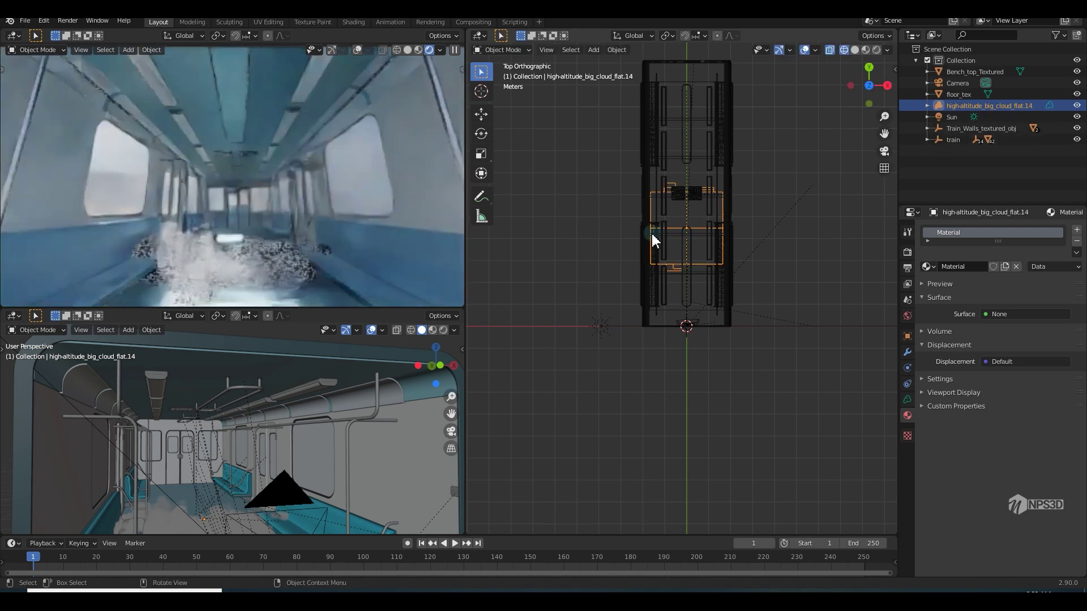
Step: Move the selected cloud into a new collection named CLOUD]
key(m)
click(653, 241)
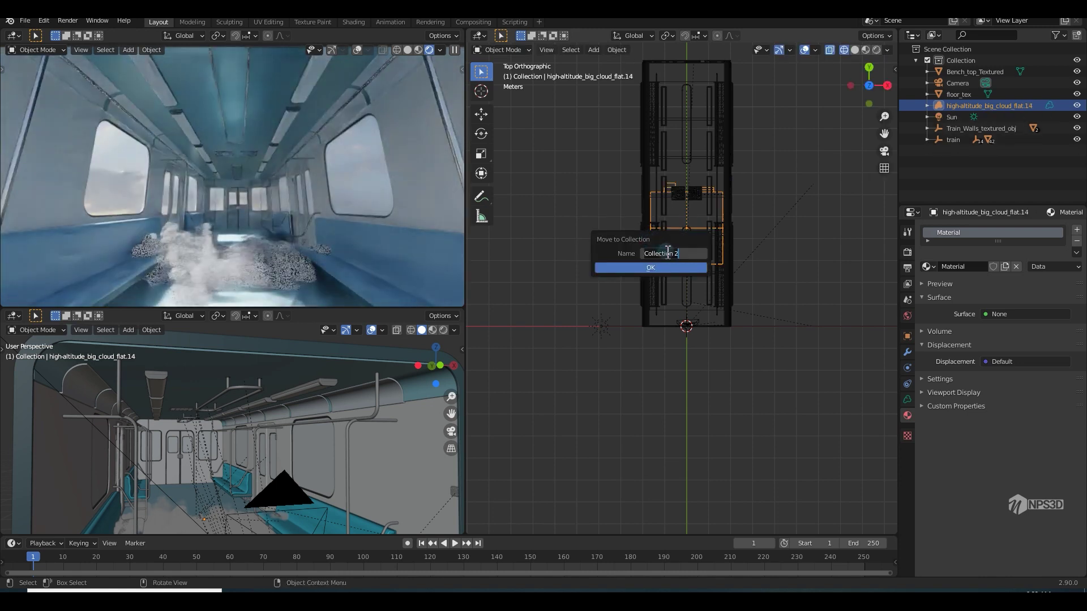
text(CL)
click(664, 267)
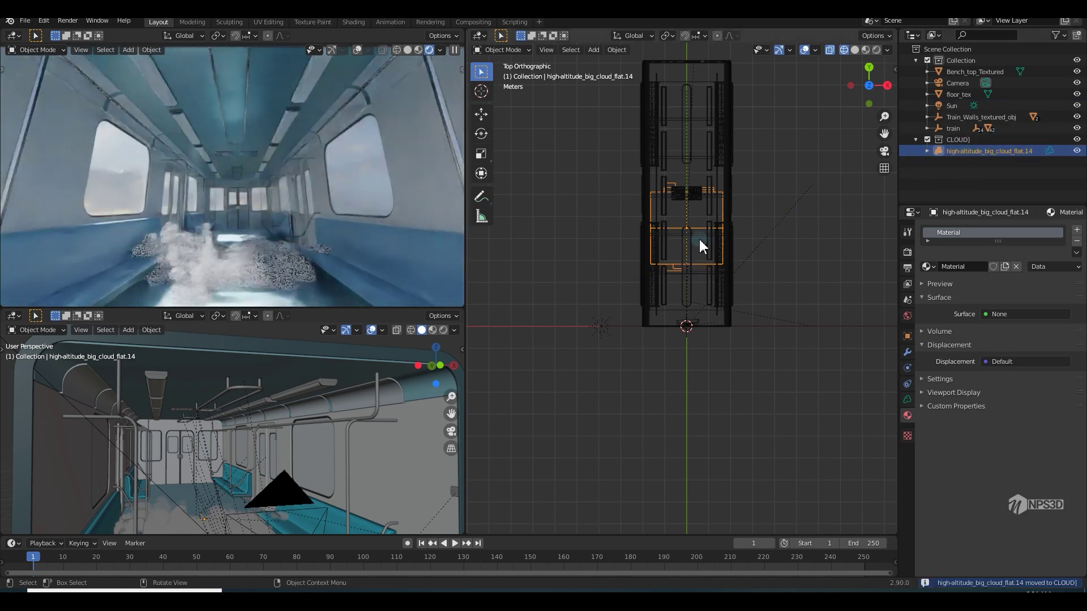
Step: Duplicate the cloud about 3.25 m farther along the train, and place a rotated, scaled-down second copy near the train's open end
key(shift+d)
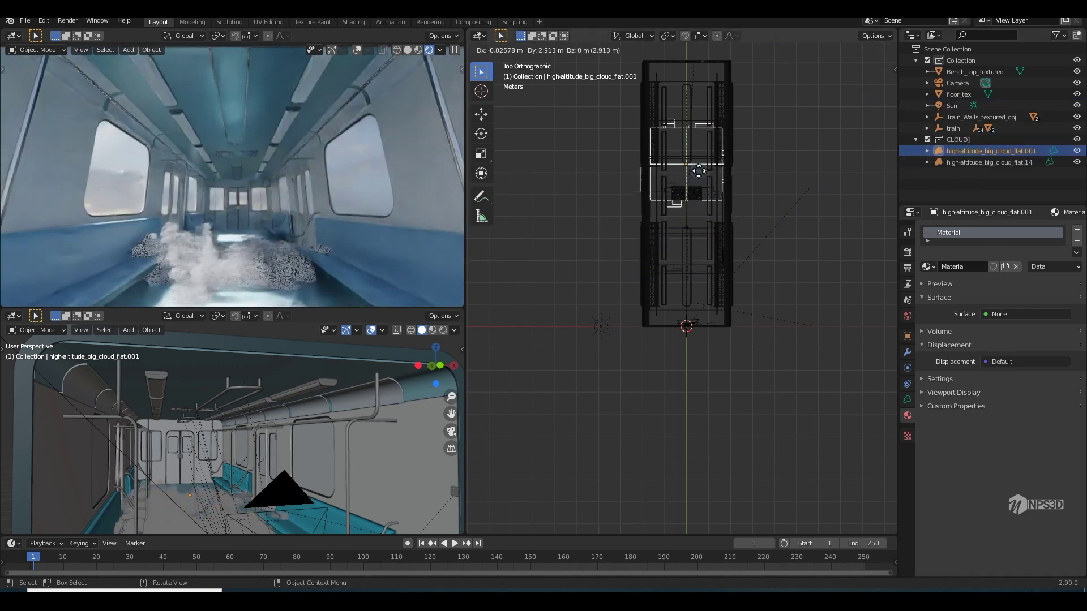
click(701, 169)
key(shift+d)
key(r)
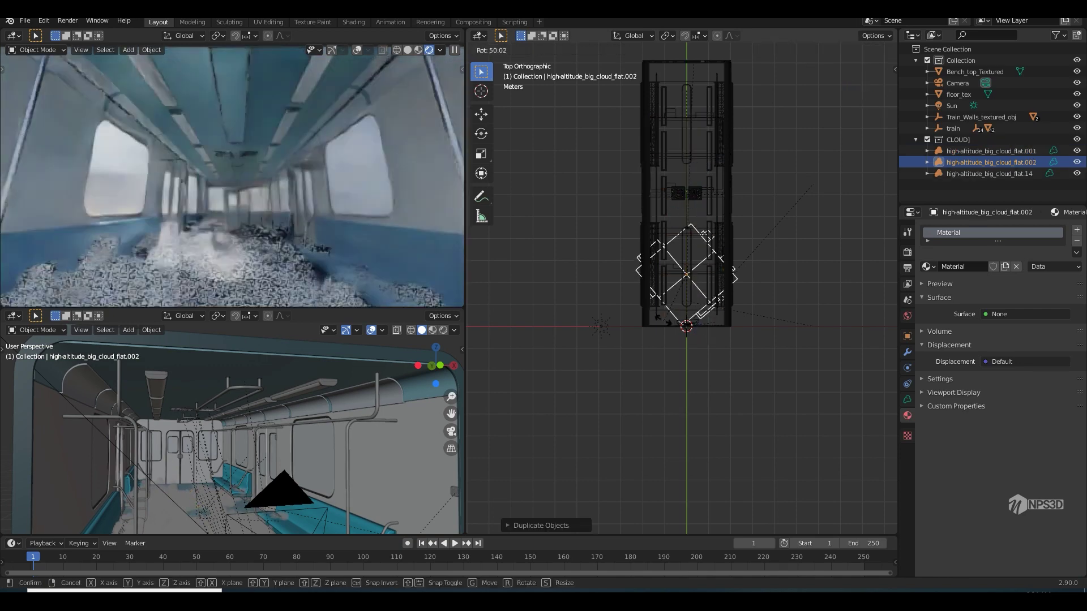
click(662, 321)
key(s)
click(689, 296)
Step: Add two more cloud copies along the aisle, rotating the first and placing the second toward the far half of the train
key(shift+d)
click(689, 250)
key(r)
click(704, 209)
key(shift+d)
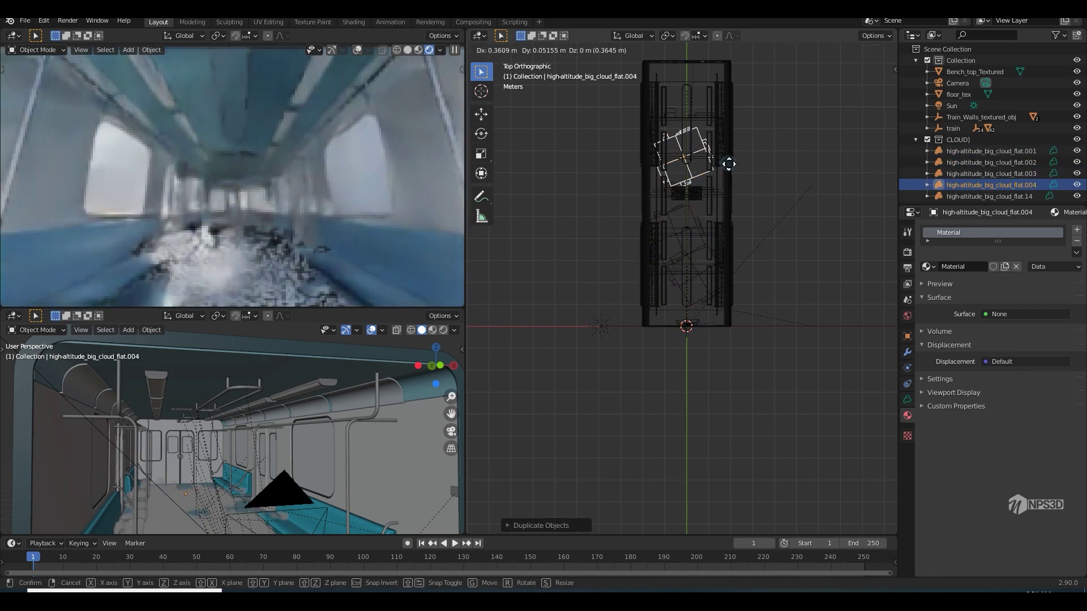
click(729, 164)
Step: Place another cloud copy beside the wall near the train's open end and one more around the middle of the train
key(shift+d)
click(716, 346)
key(g)
click(680, 303)
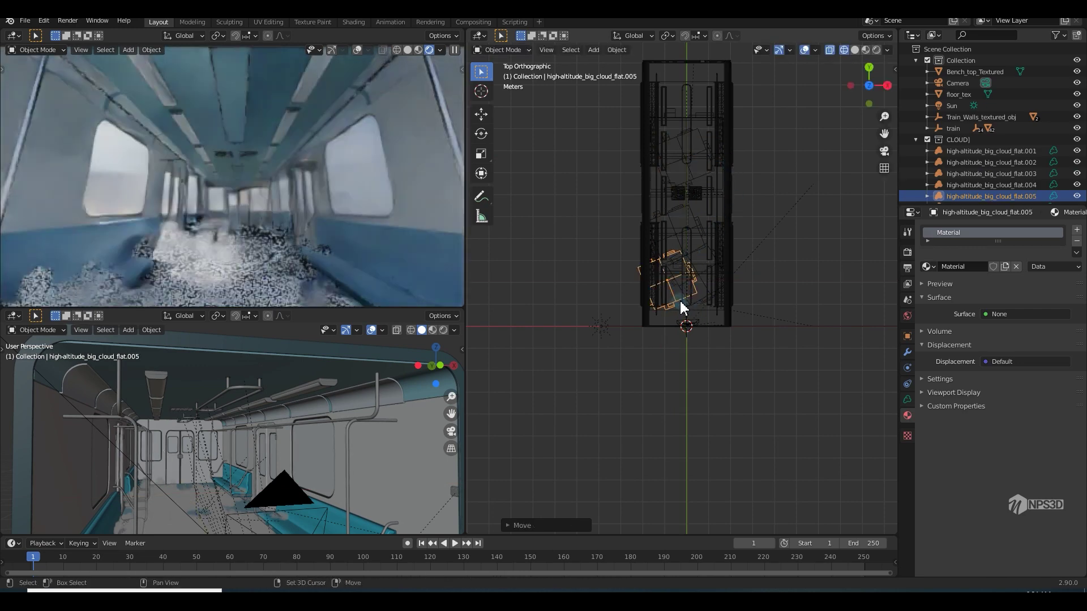
key(shift+d)
click(708, 220)
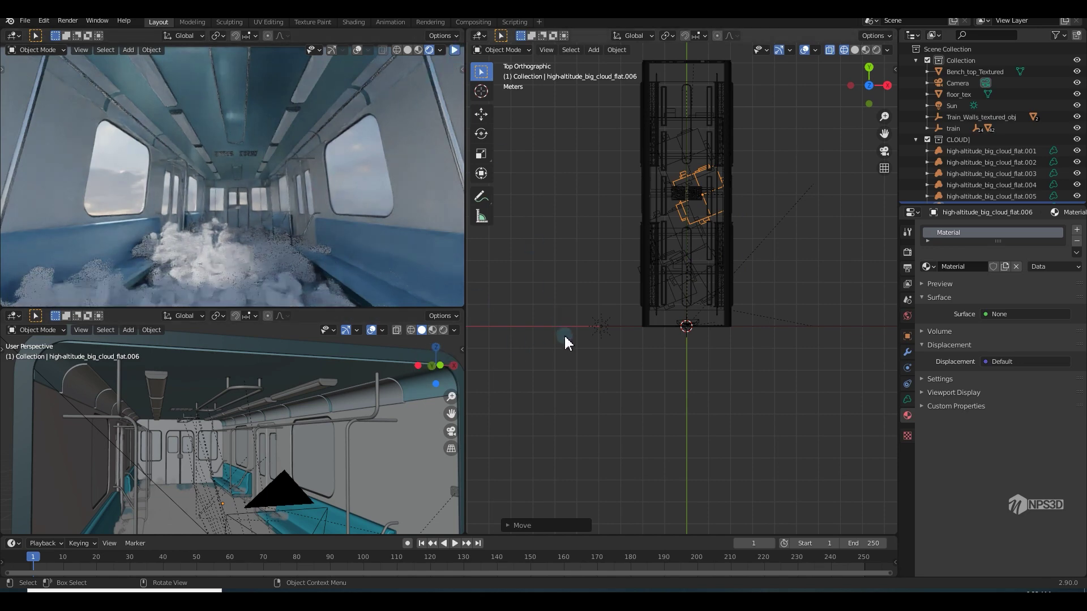
Step: Show the clouds inside the train in rendered shading in the large viewport and switch the camera viewport to solid shading
middle_drag(566, 340, 657, 260)
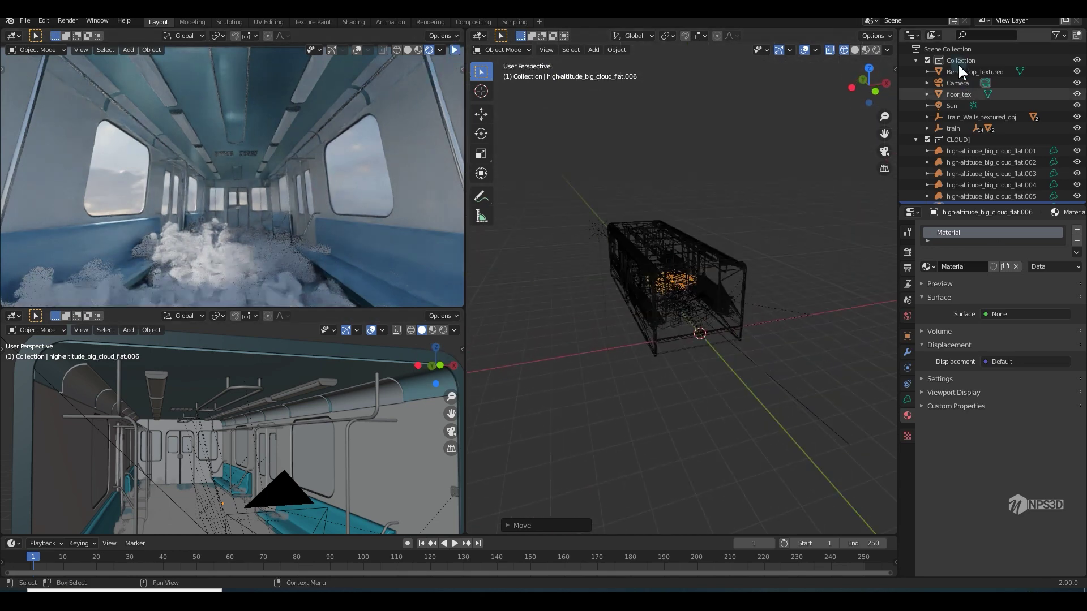
scroll(759, 279, up, 8)
shift+middle_drag(761, 290, 739, 256)
click(877, 50)
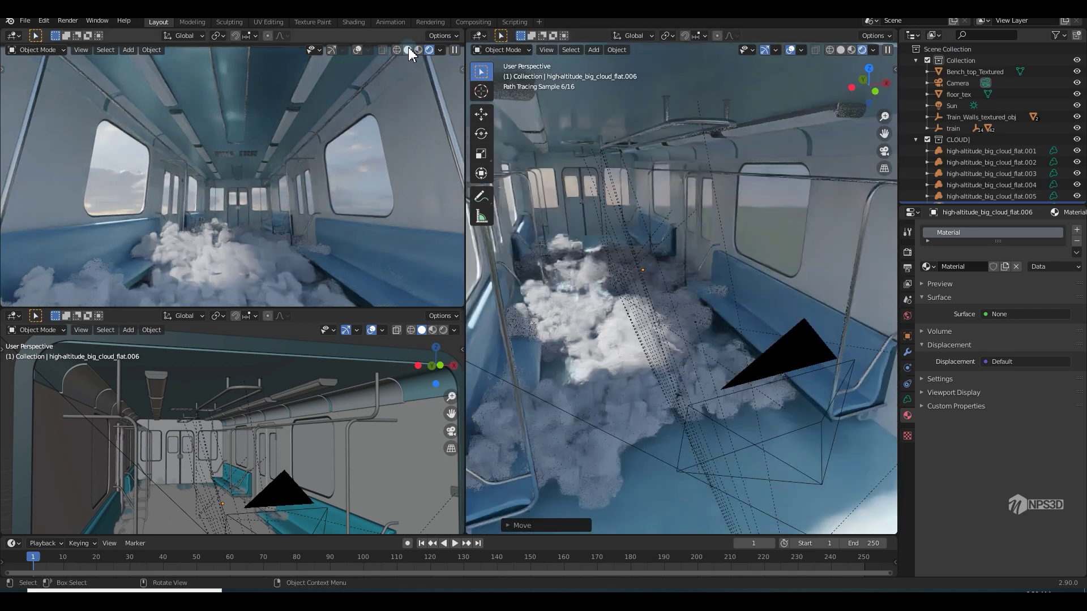
click(409, 49)
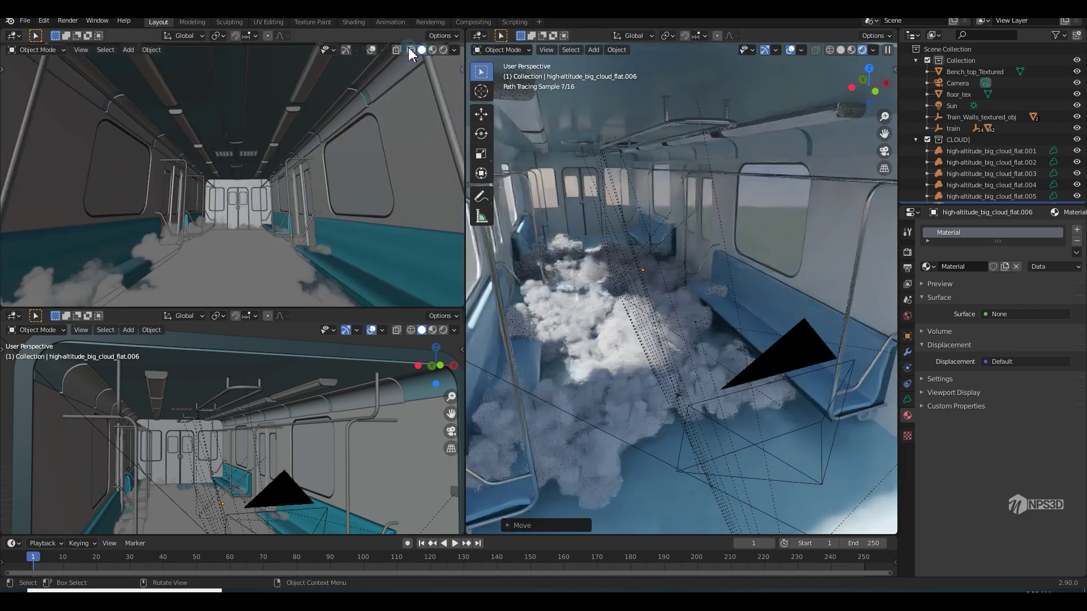
middle_drag(642, 361, 634, 354)
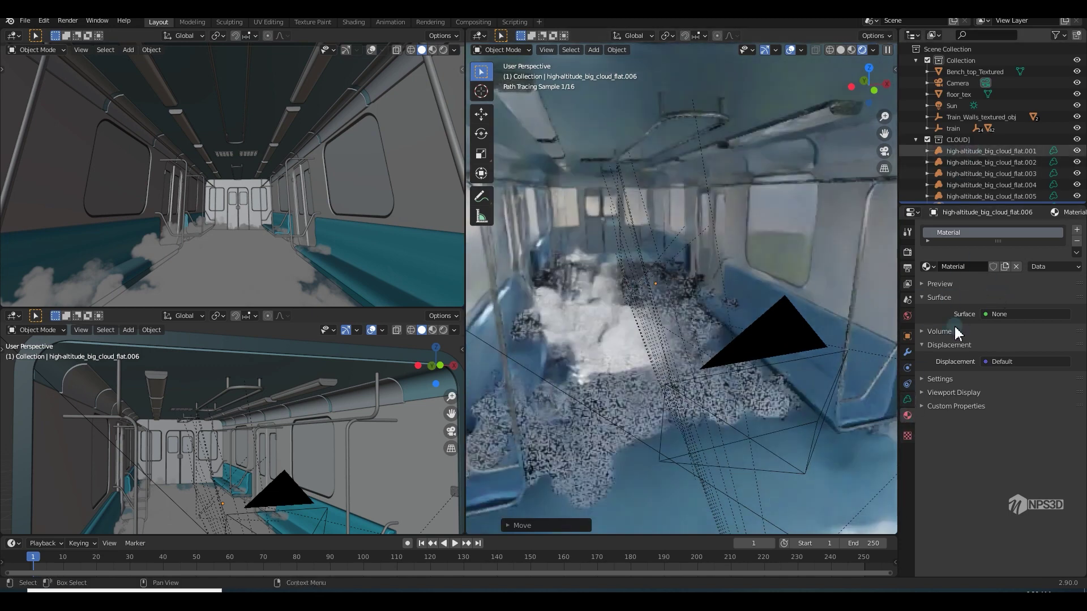
Step: Try viewport display densities of 2 and 0.1 in the cloud volume's object data settings
click(906, 403)
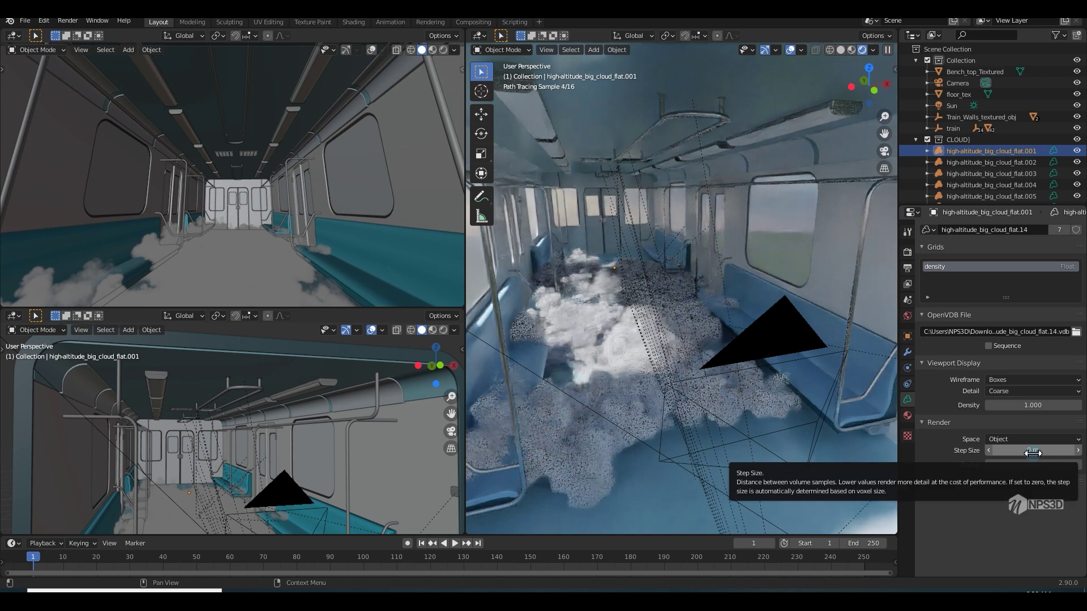
click(1028, 406)
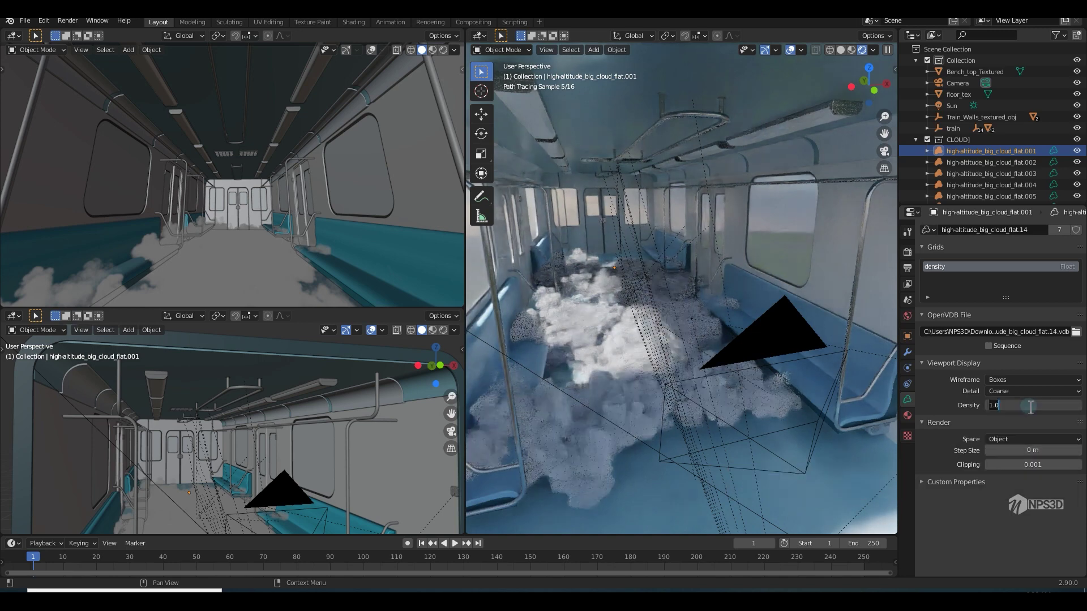
text(2)
key(Return)
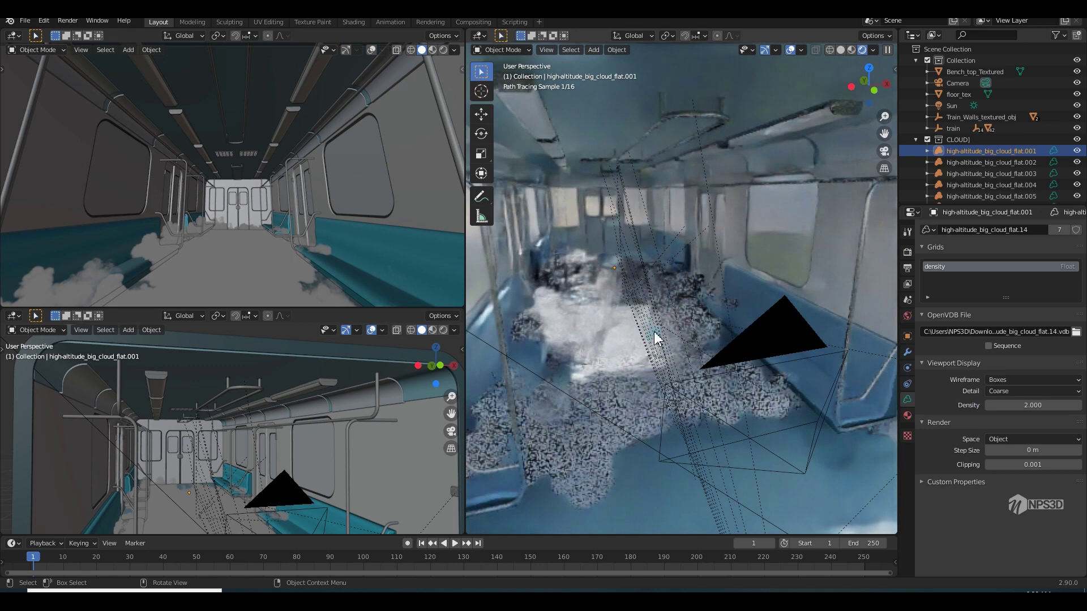
click(988, 405)
text(1)
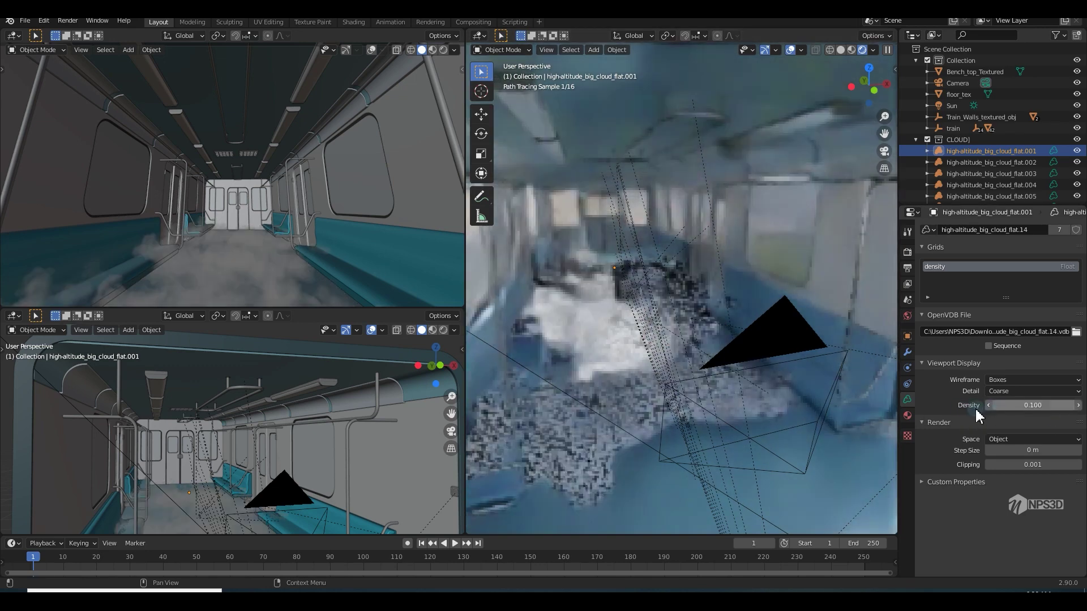
Step: Set the cloud volume's render step size to 1 m and its viewport display density to 1
key(Return)
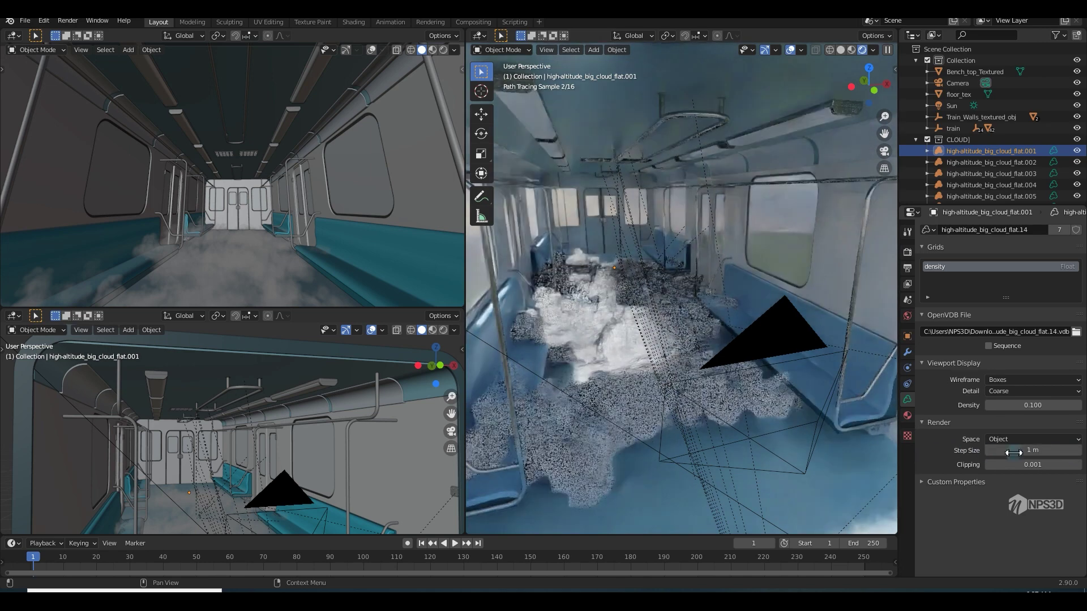
click(1031, 405)
text(1)
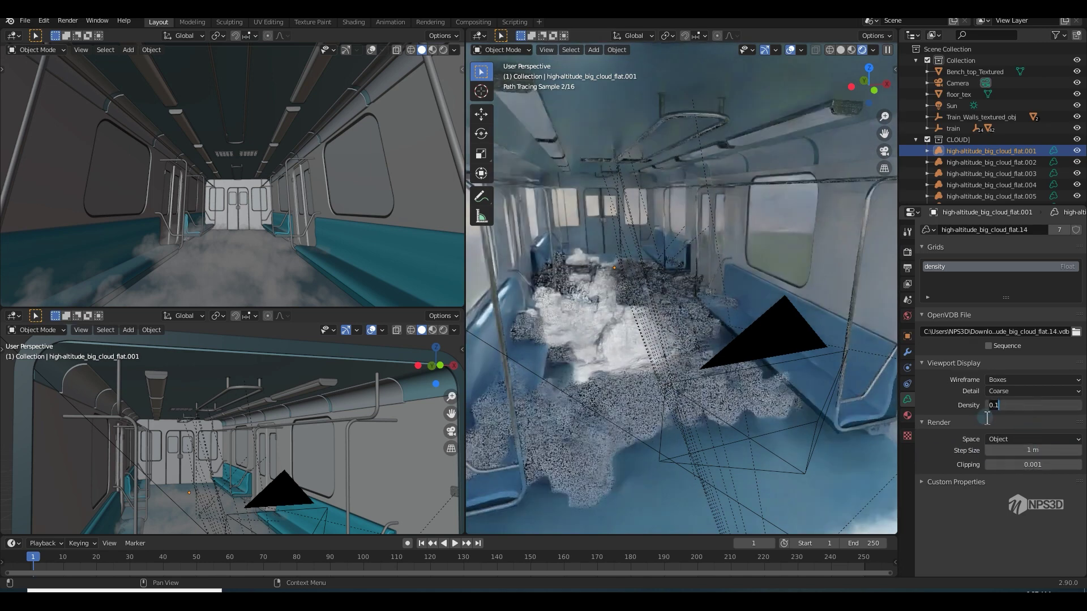
key(Return)
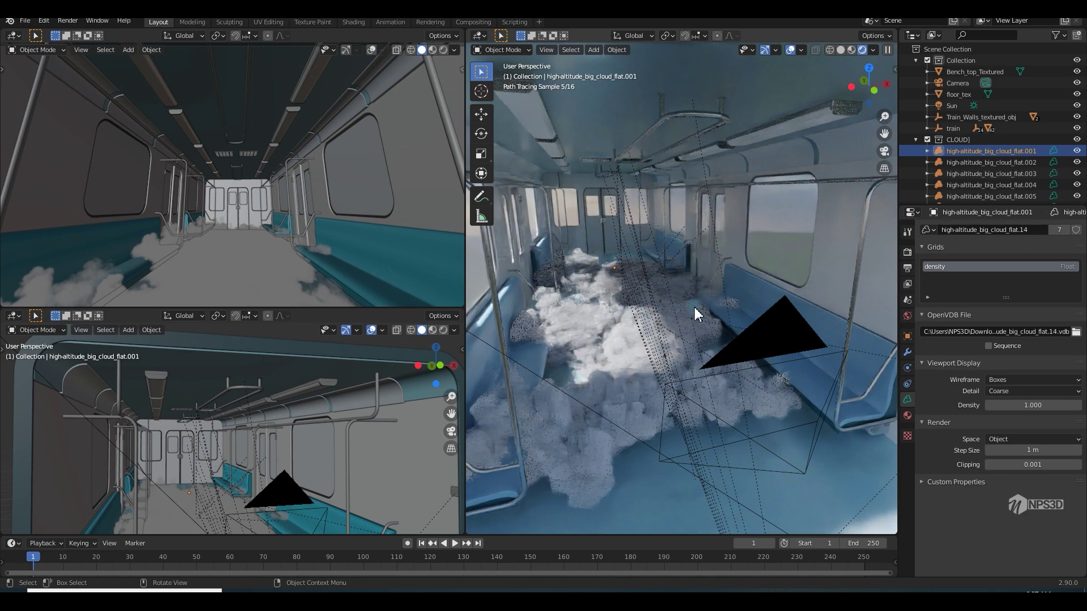
Step: Hide the six cloud copies high-altitude_big_cloud_flat.001 to .006 and select the original high-altitude_big_cloud_flat.14
scroll(1047, 146, down, 2)
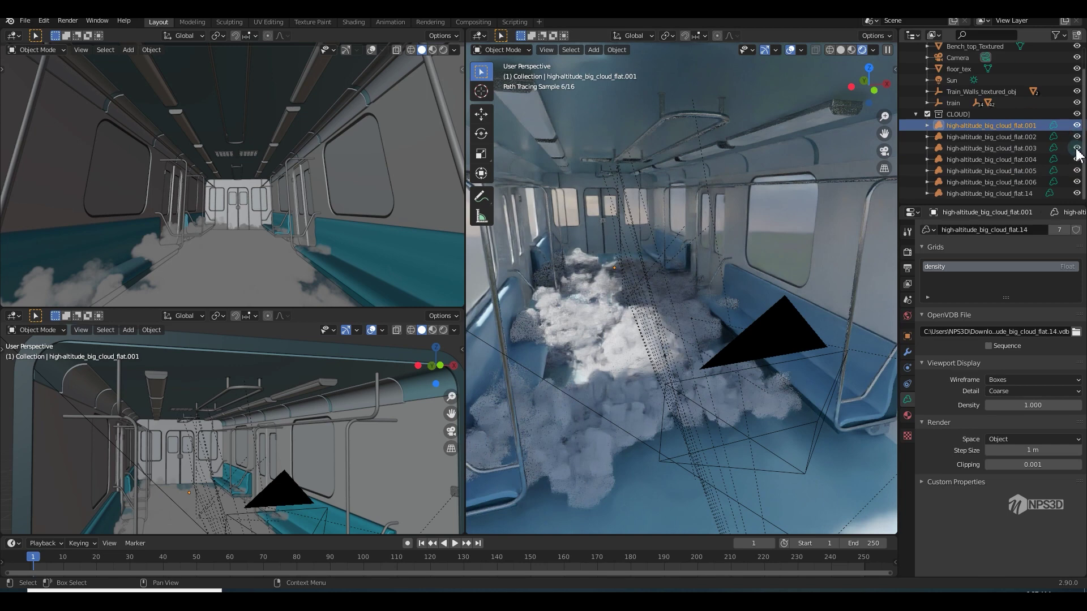
click(1077, 125)
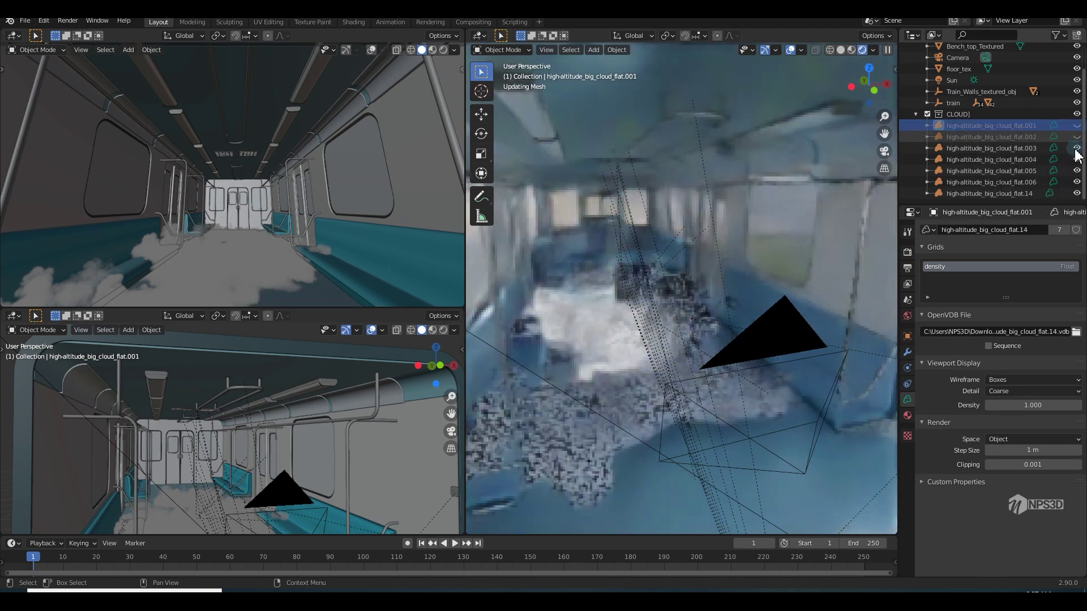
click(1077, 136)
click(1077, 148)
click(1076, 160)
click(1077, 171)
click(1077, 182)
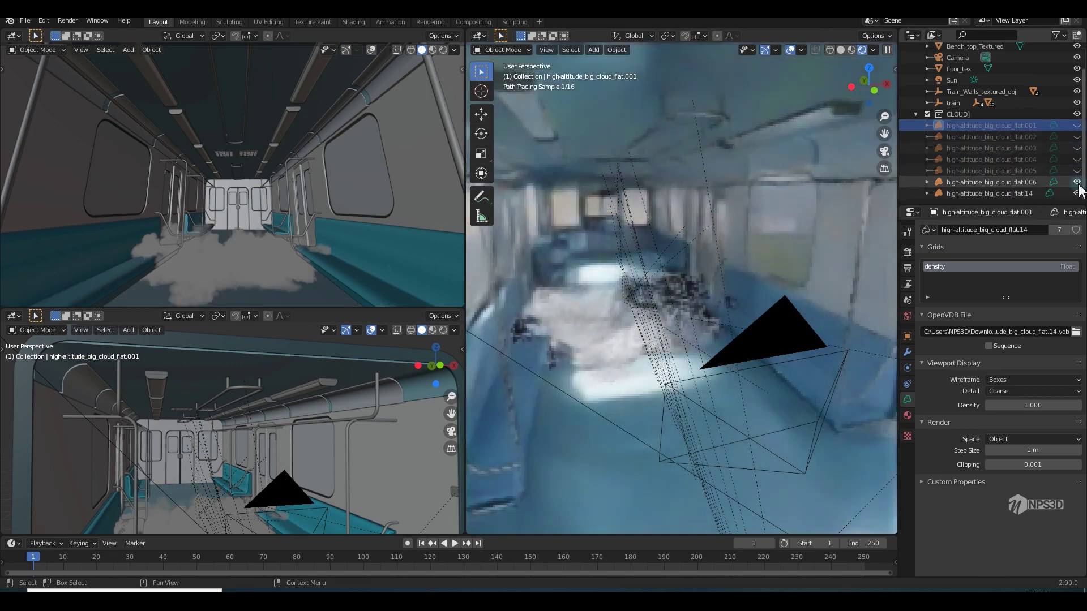
click(992, 196)
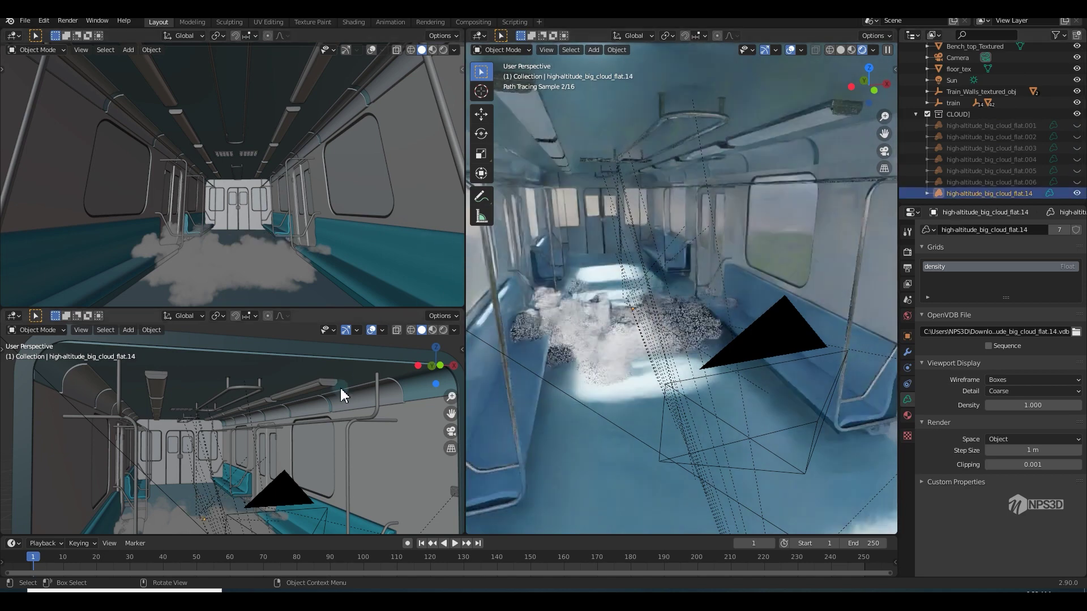
Step: In a wireframe top view, rotate the original cloud about 90 degrees, enlarge it to over twice its size and align it with the train
key(KP_7)
key(shift+z)
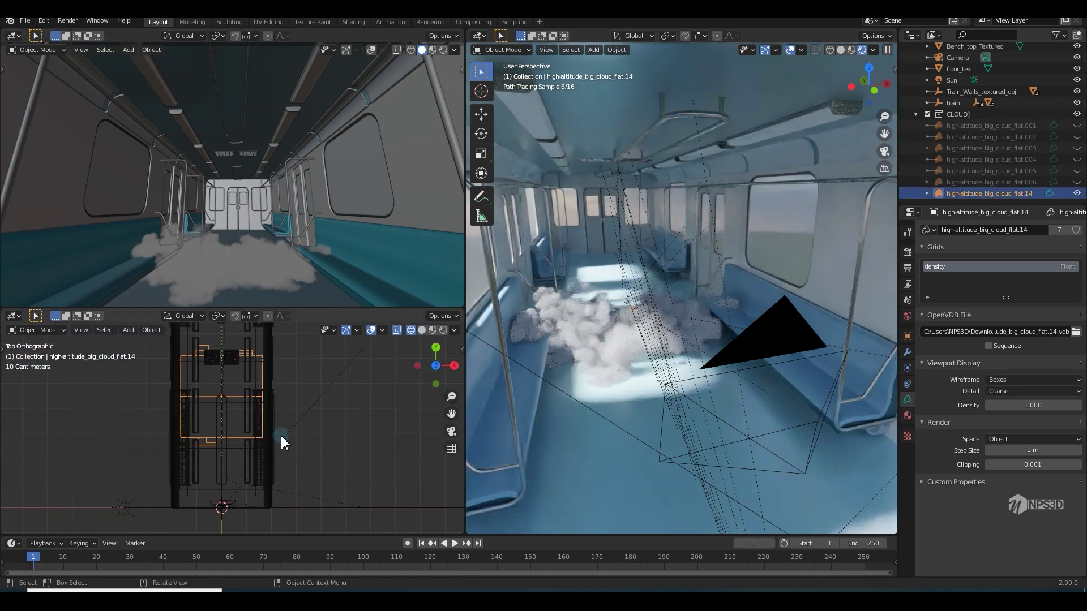
key(r)
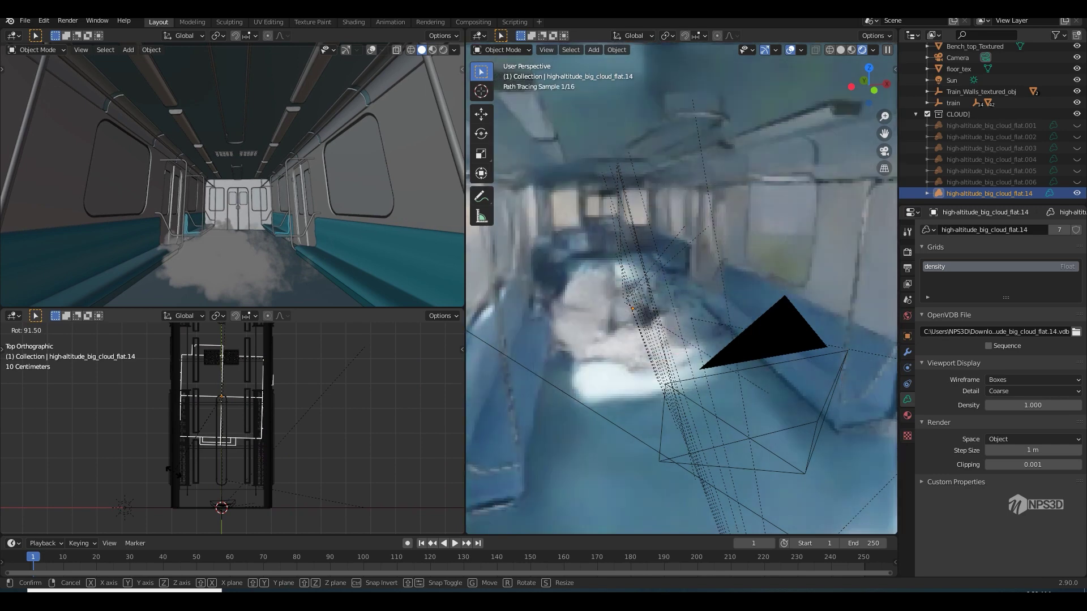
click(230, 447)
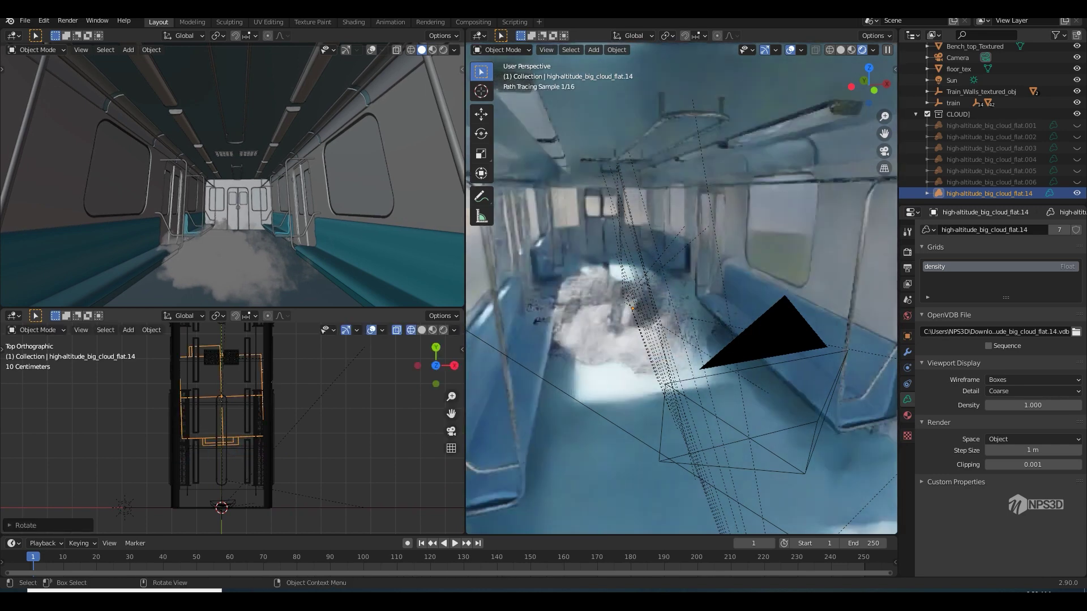
key(s)
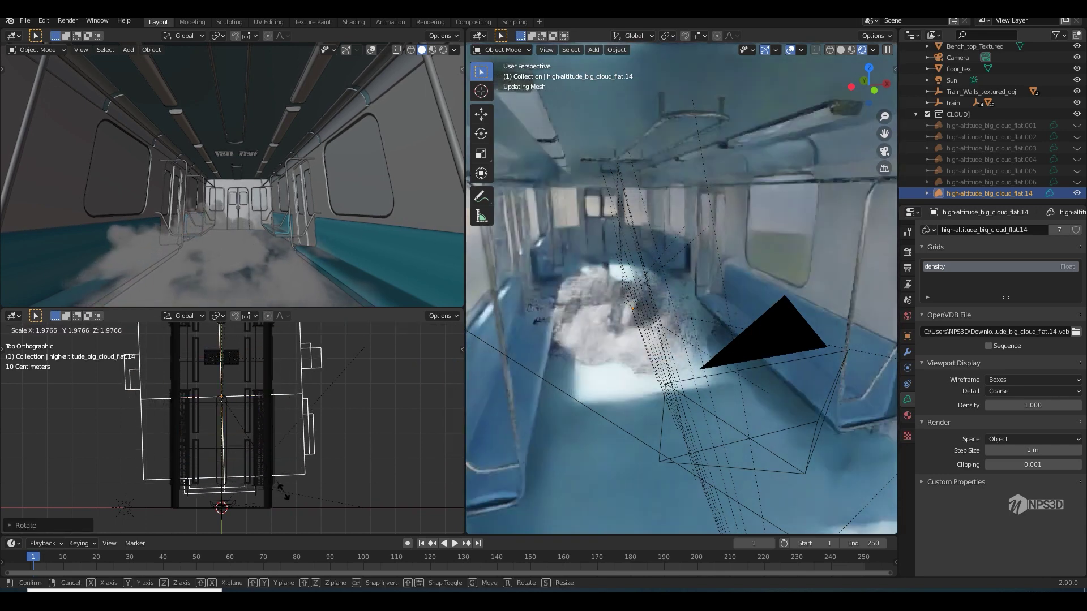
click(331, 491)
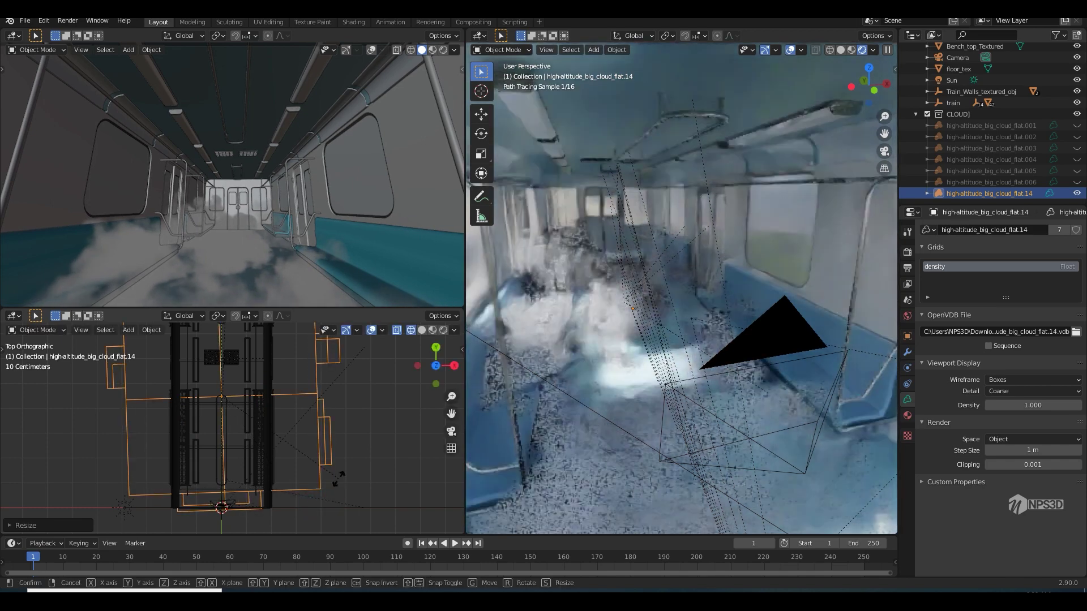
click(333, 486)
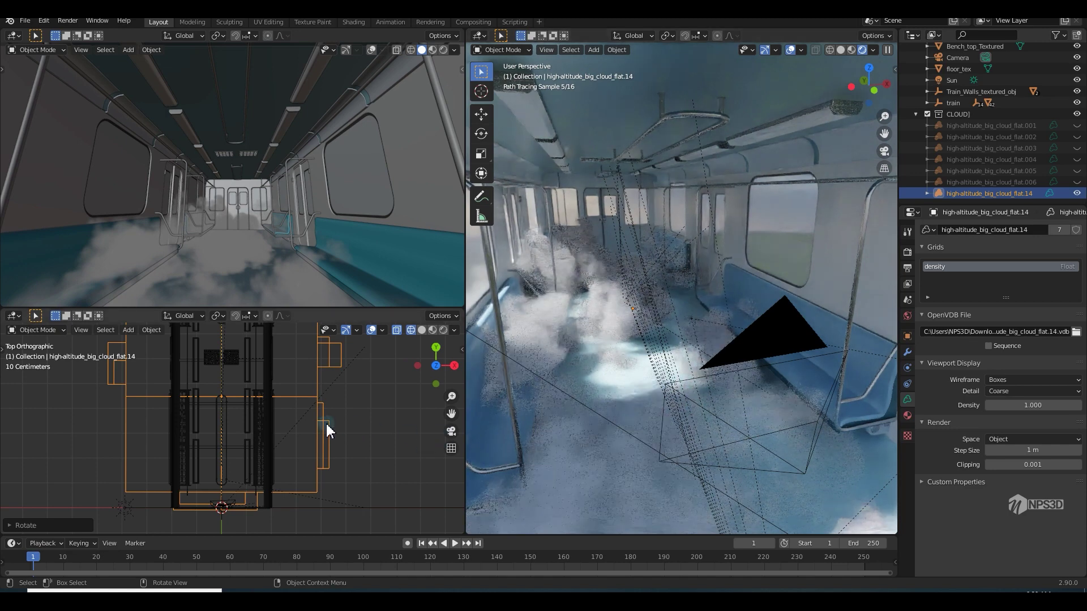
Step: Set up a camera view in the lower viewport and a solid-shaded top view in the large one, and select the camera
scroll(342, 435, down, 5)
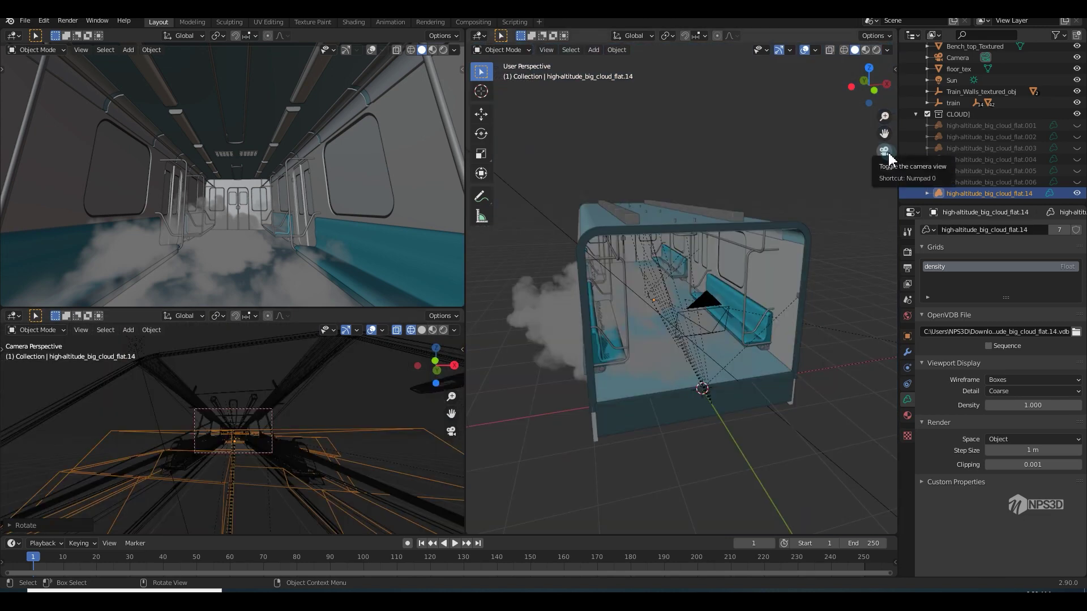
key(KP_7)
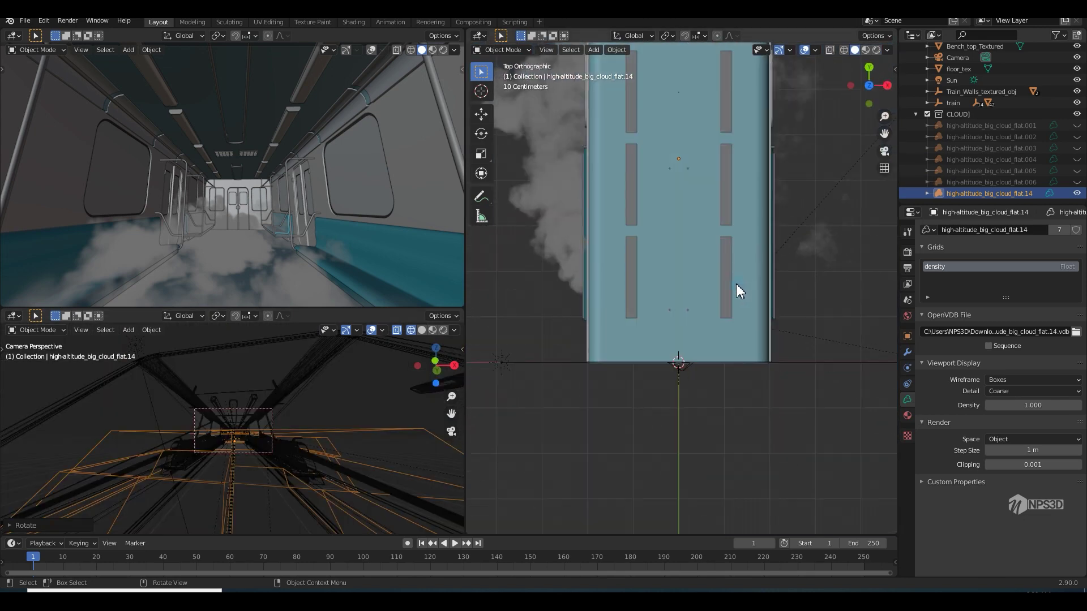
scroll(705, 305, down, 3)
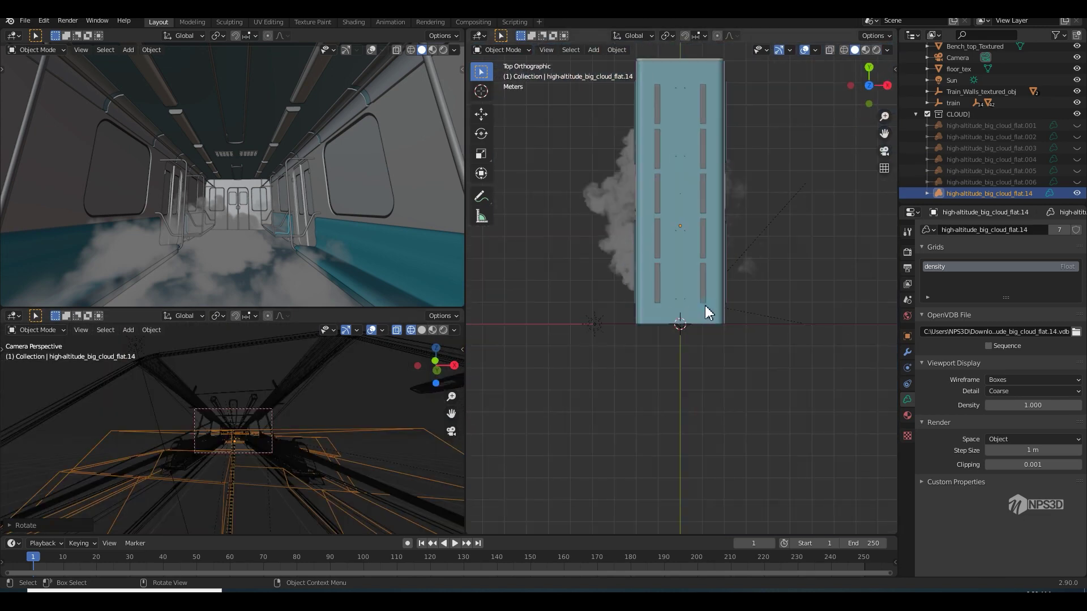
click(958, 58)
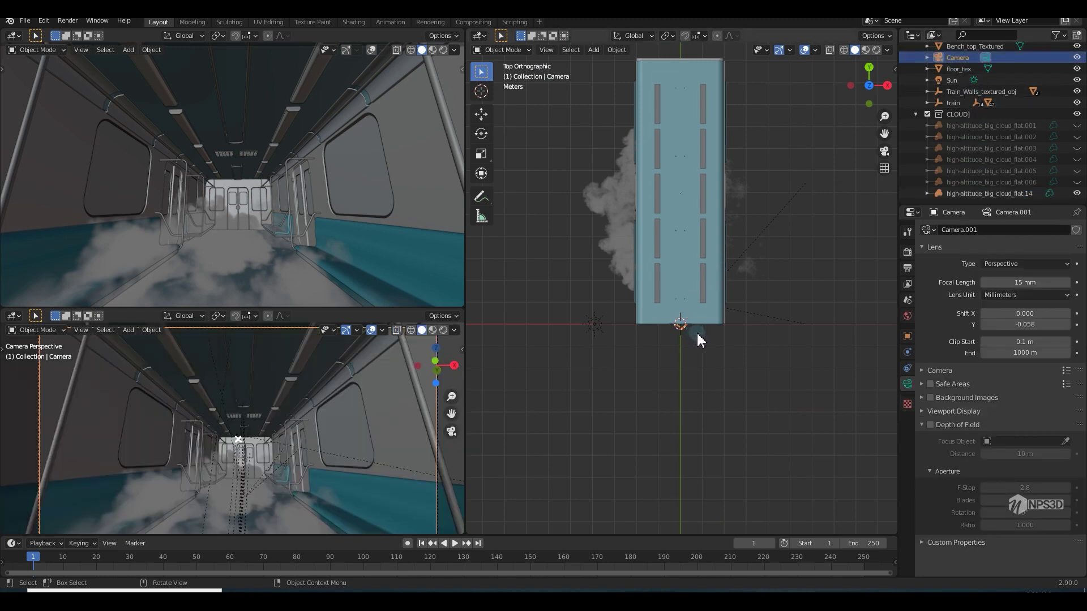
Step: Work out 24 × 7 in the Calculator app and set the animation's end frame to 168
click(864, 543)
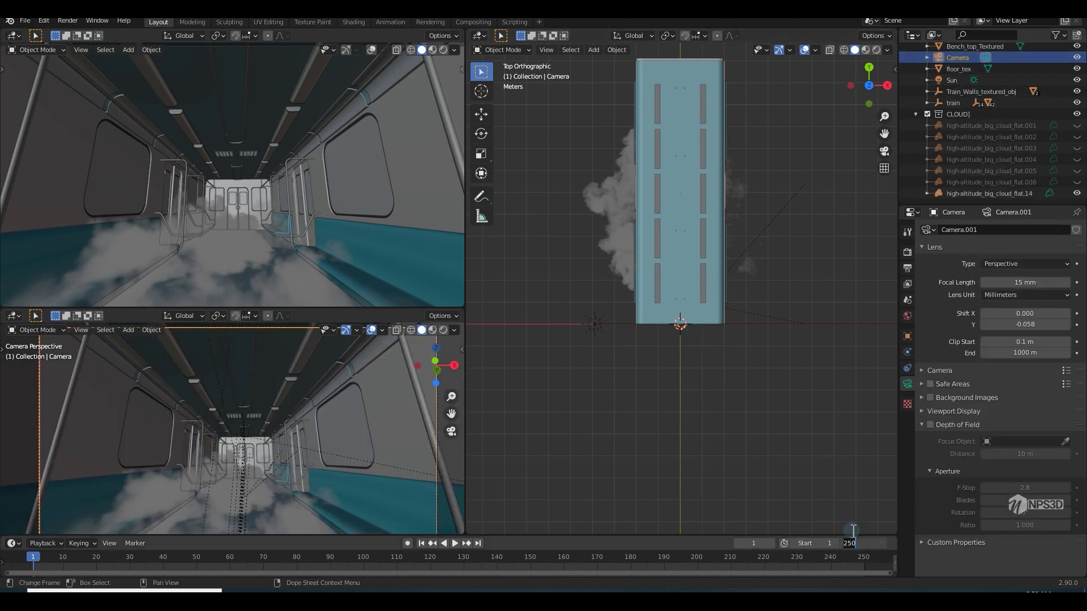
click(130, 600)
text(ca)
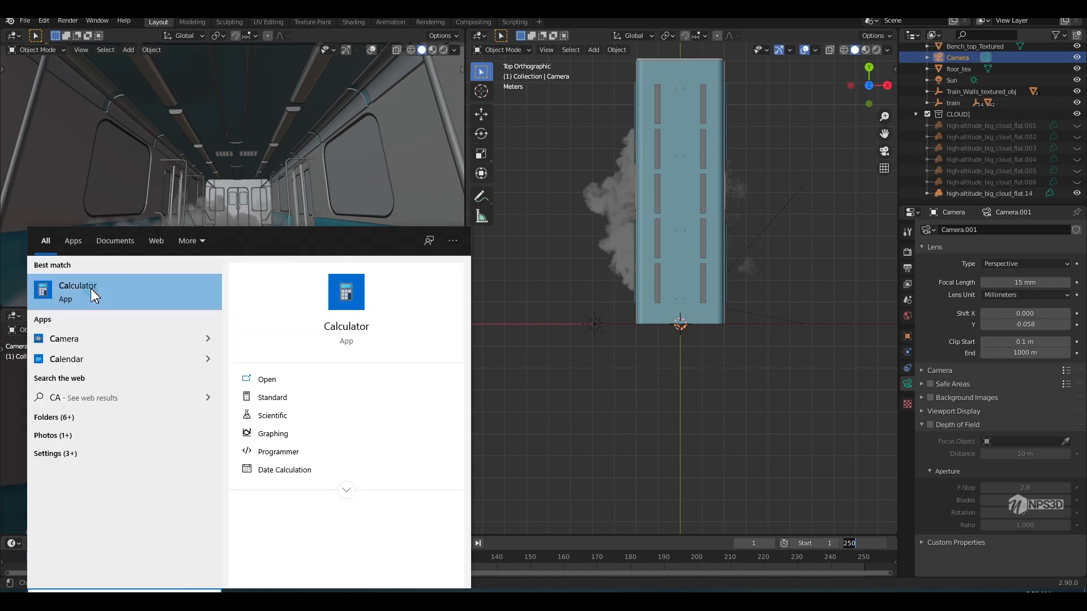
click(91, 292)
click(570, 465)
click(517, 418)
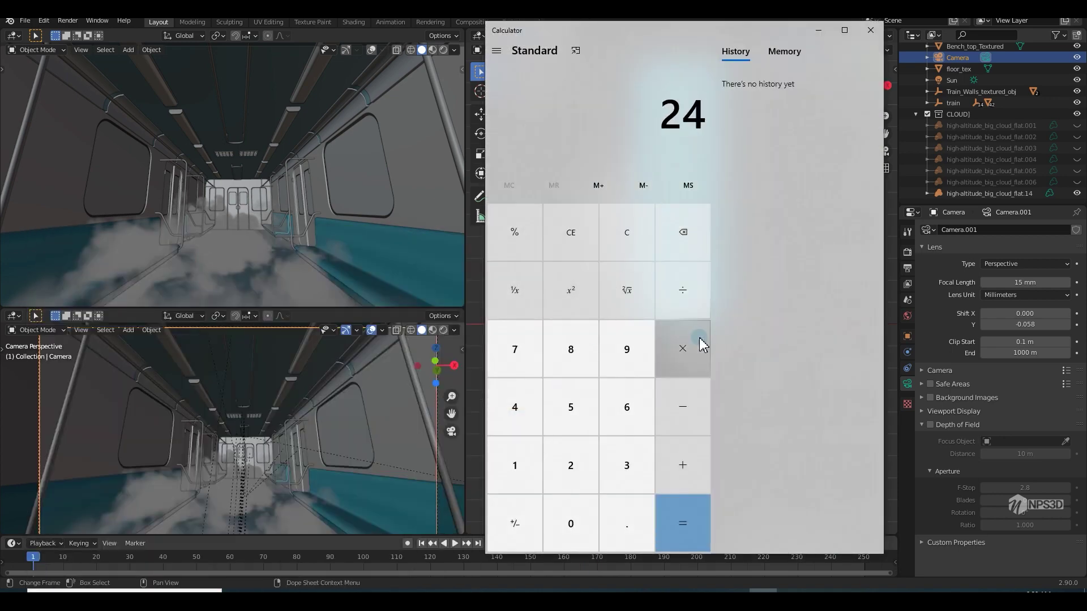
click(701, 342)
click(521, 372)
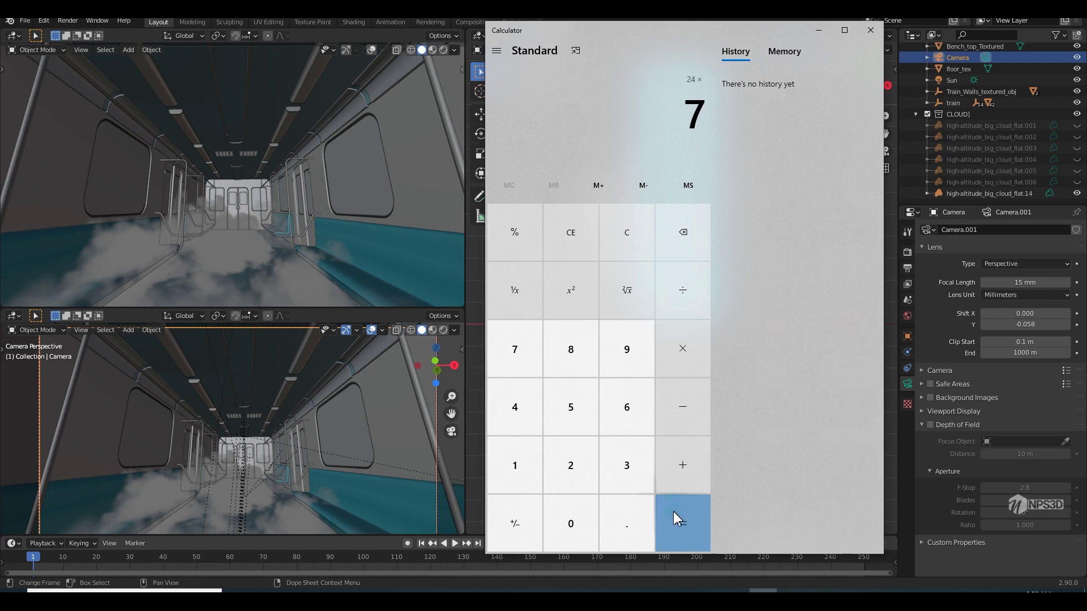
click(674, 512)
click(674, 116)
click(871, 30)
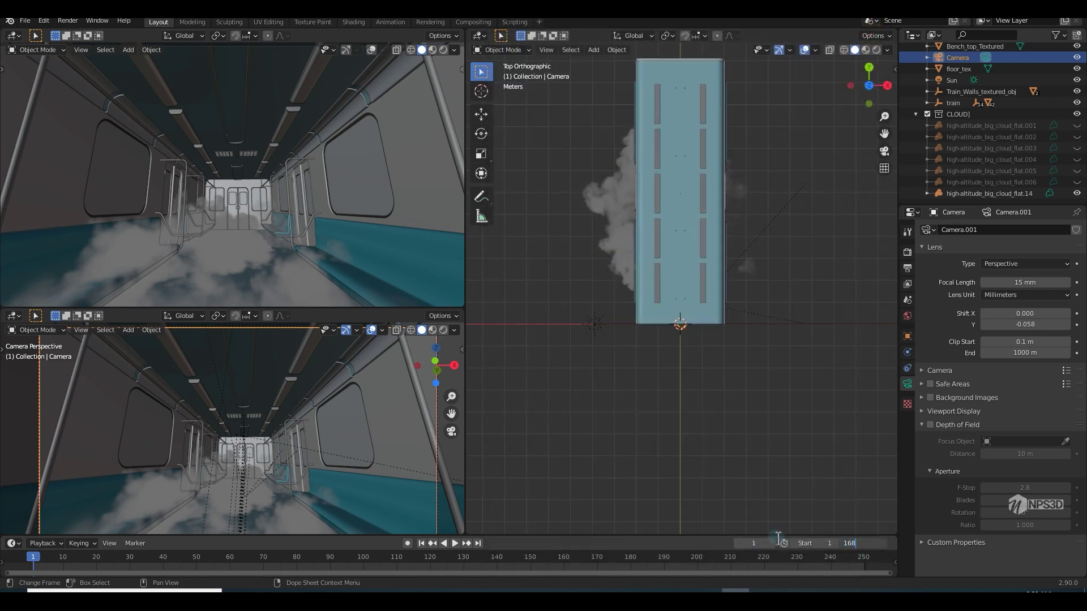
key(Return)
key(Home)
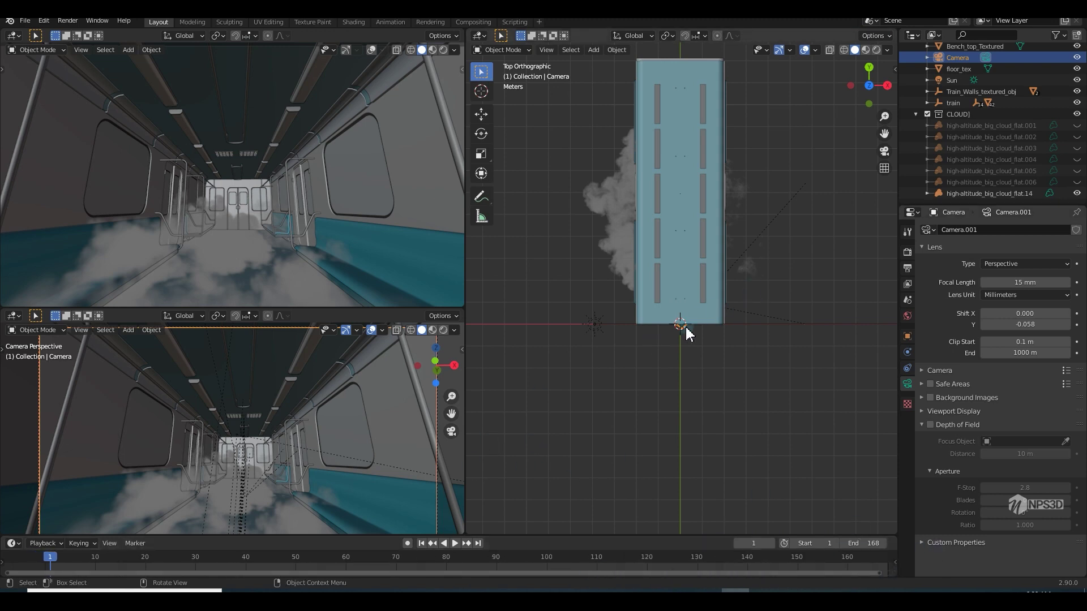
Step: Insert a camera location keyframe at frame 1, and another at frame 168 with the camera moved about 2.8 m along Y
key(i)
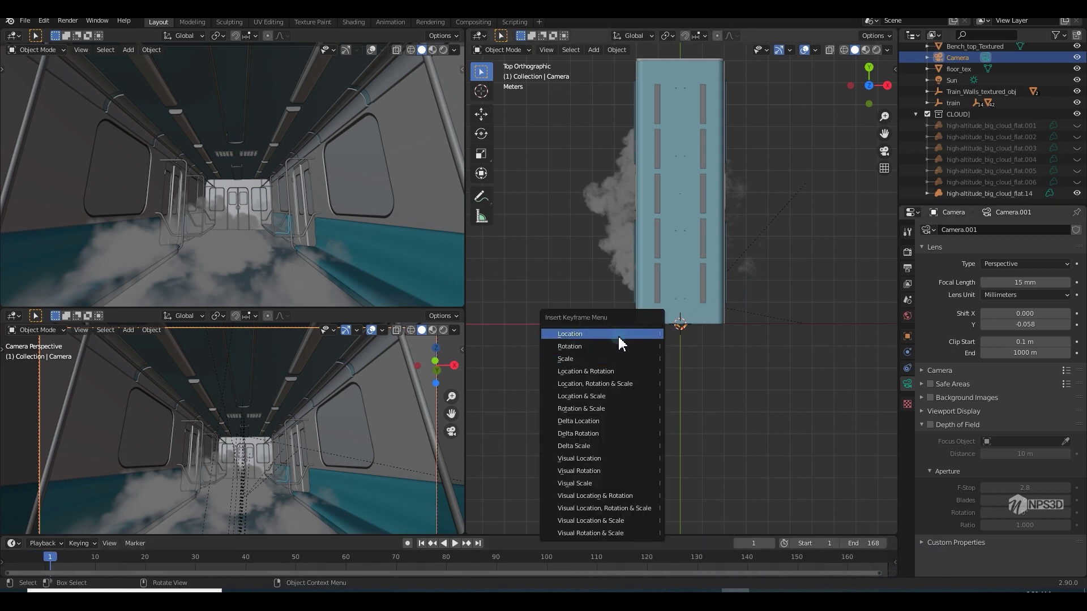
click(618, 338)
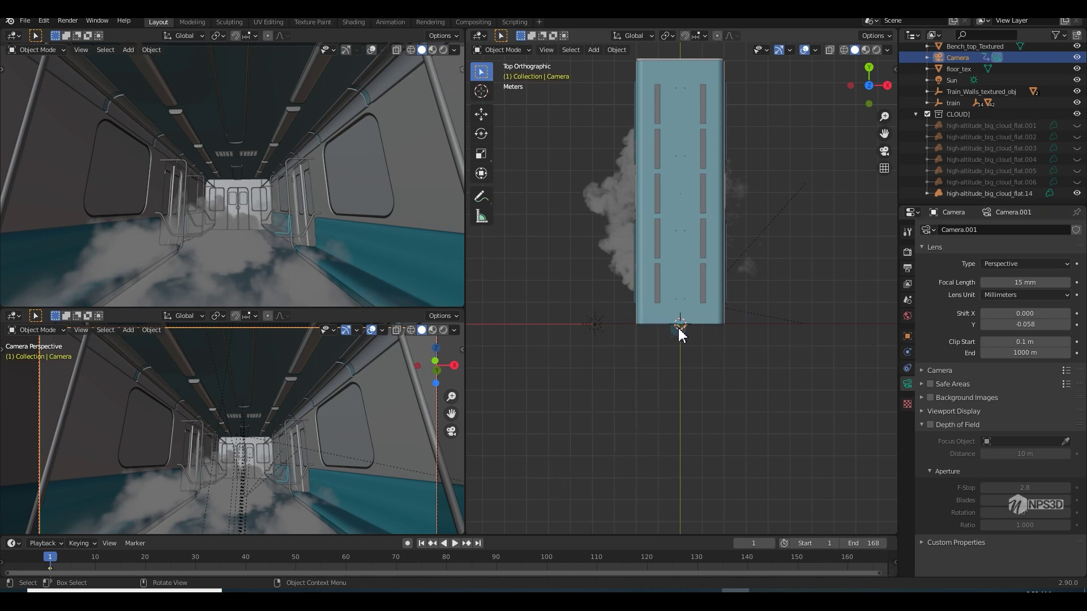
key(space)
drag(50, 560, 811, 562)
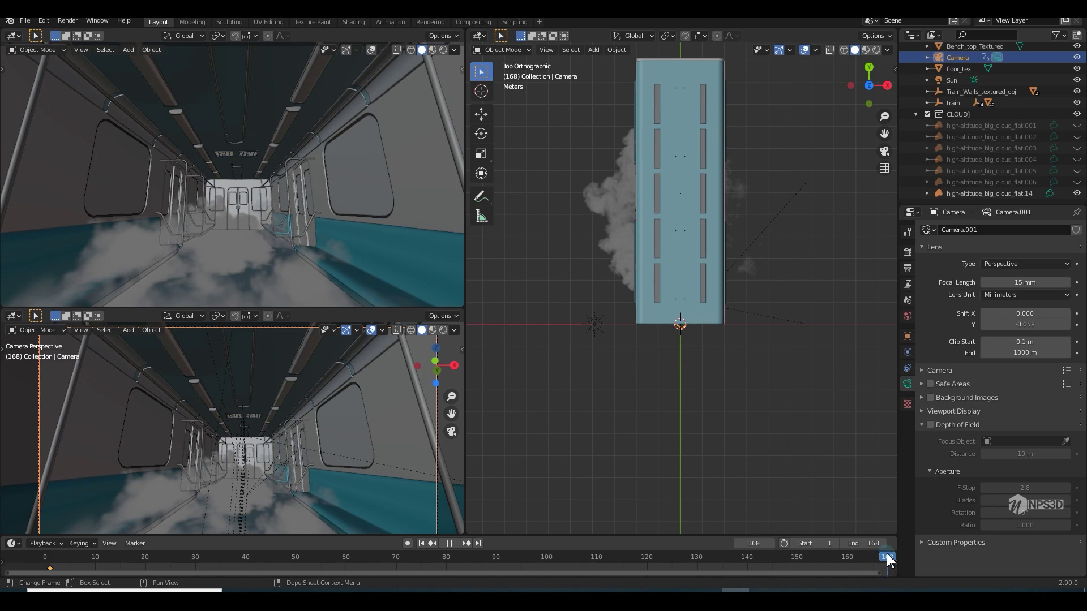
key(space)
key(g)
key(y)
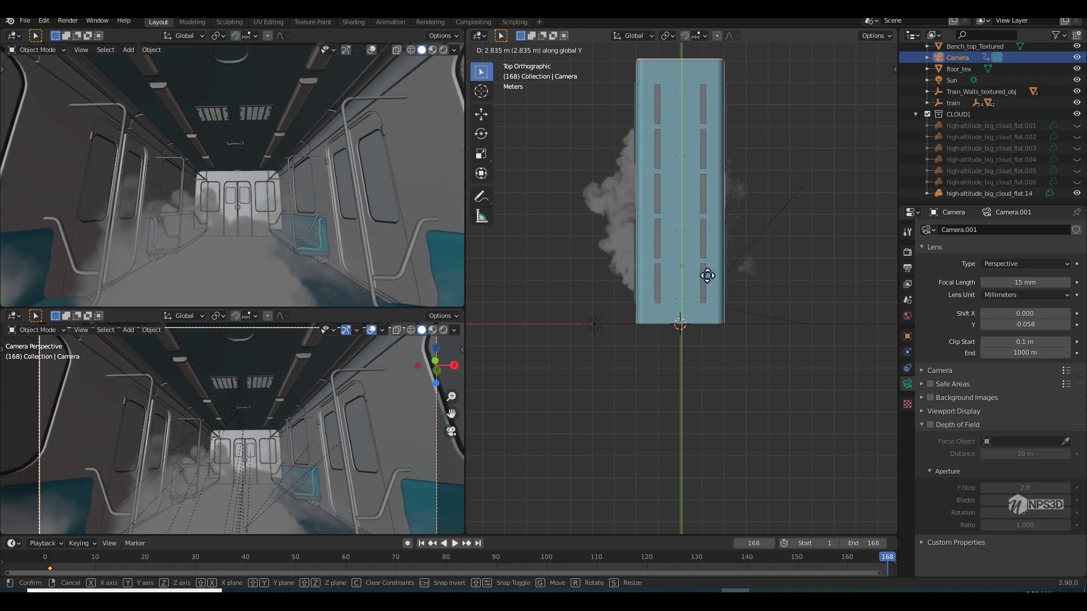
click(707, 276)
key(i)
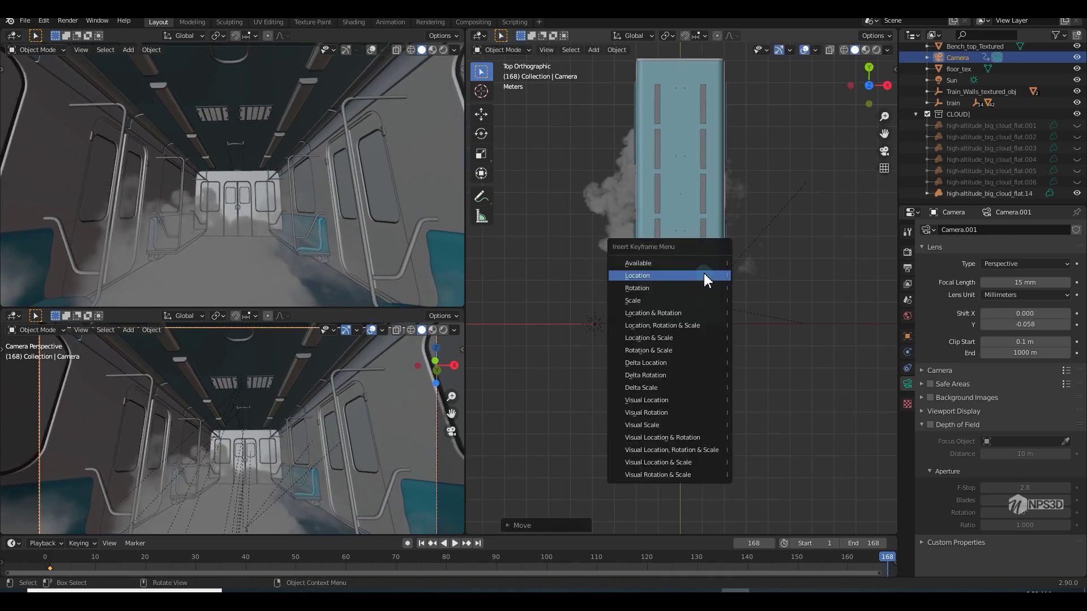
click(705, 273)
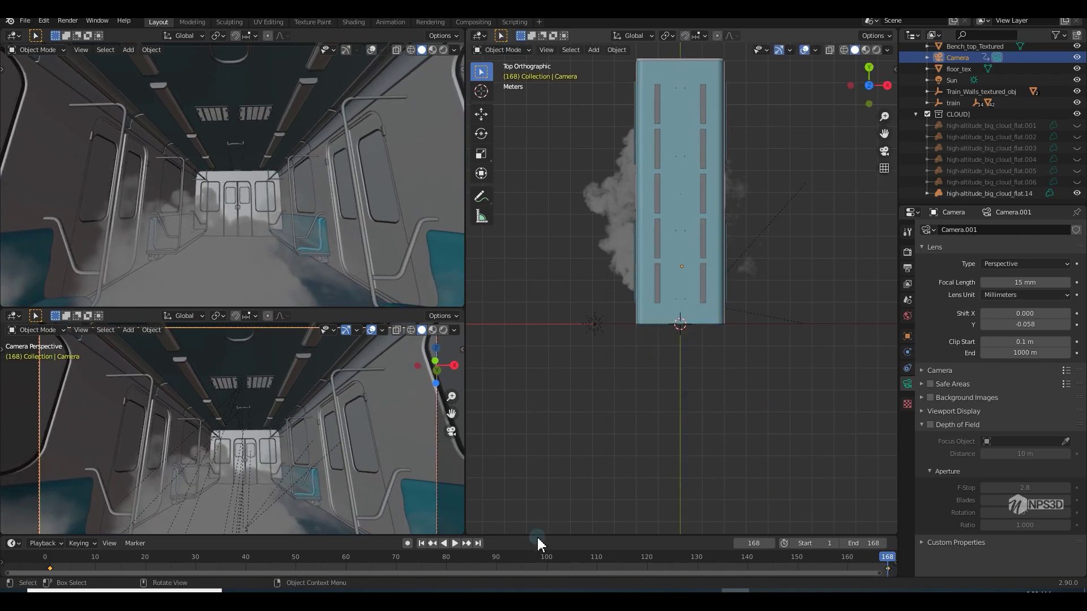
Step: Scrub the timeline around frames 61 and 113 to check the camera's movement through the train
click(349, 562)
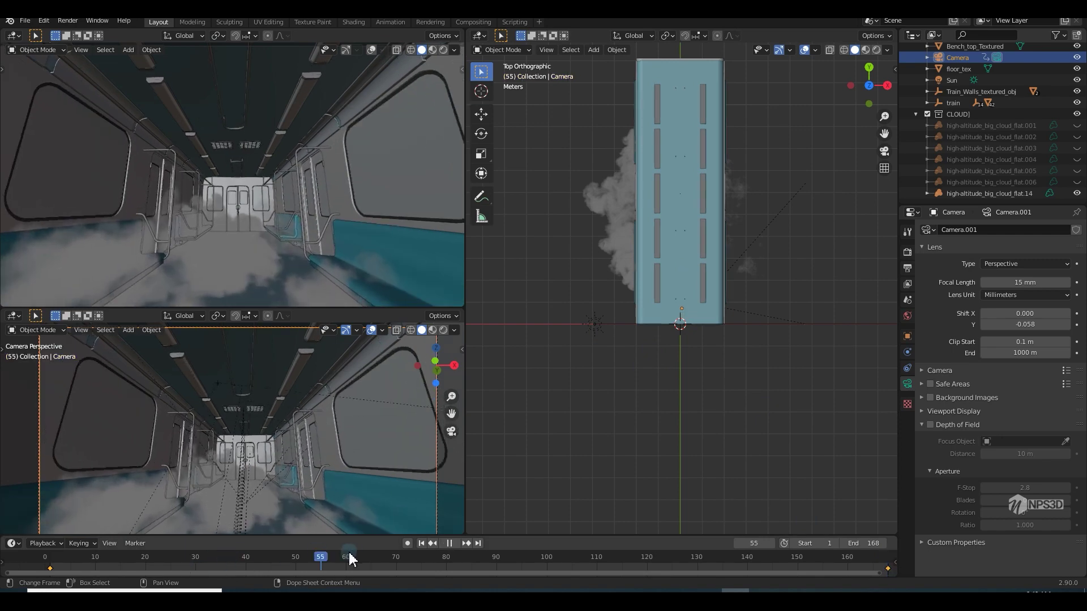
key(v)
click(49, 560)
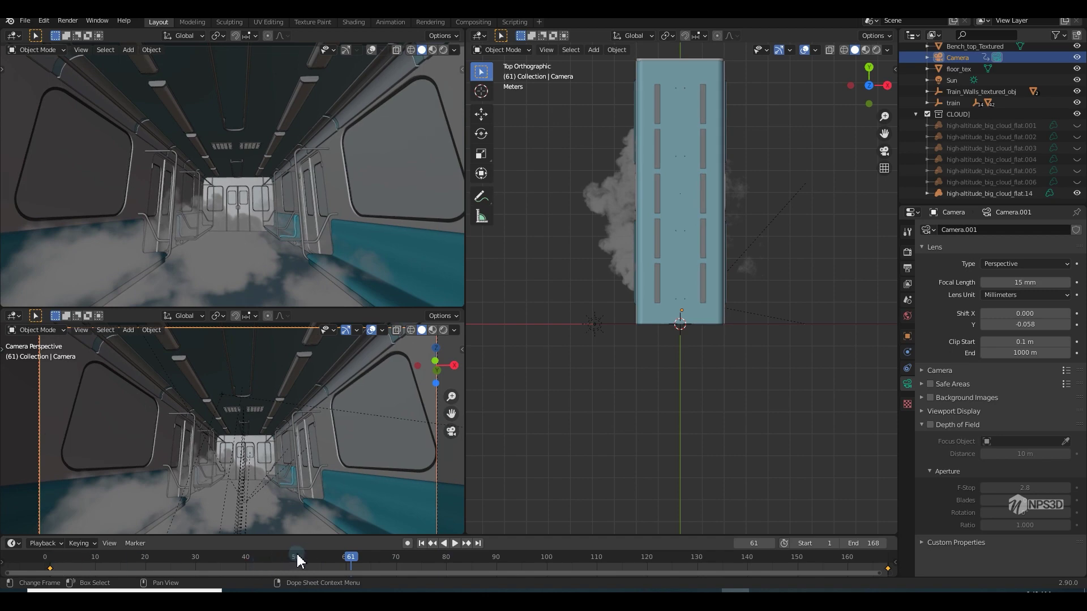
drag(297, 560, 611, 559)
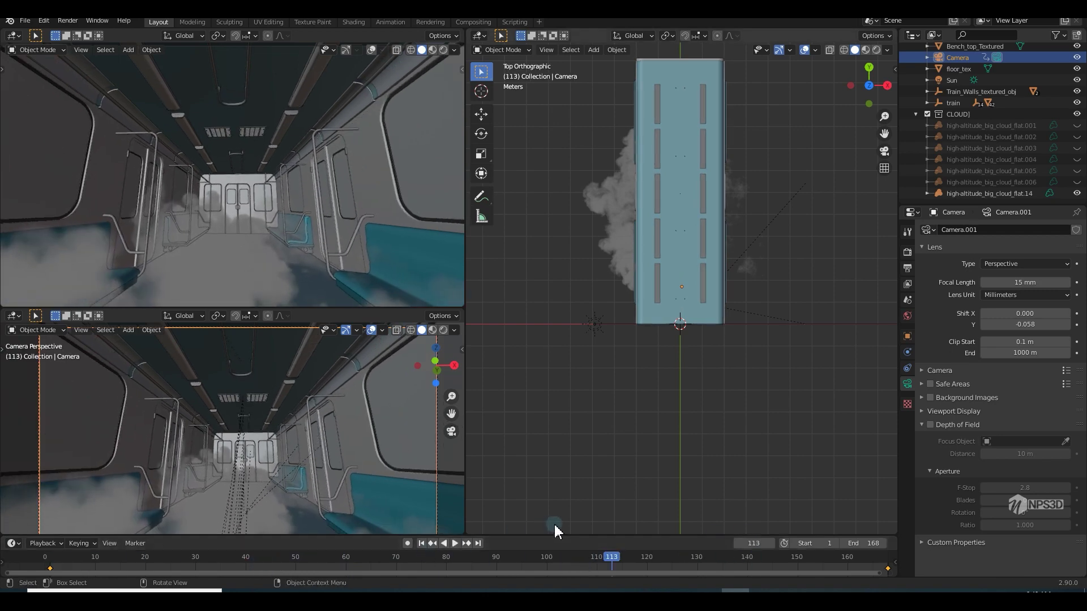
Step: Move the cloud high-altitude_big_cloud_flat.14 about 1.1 m along X and play the animation to check the framing
click(1006, 191)
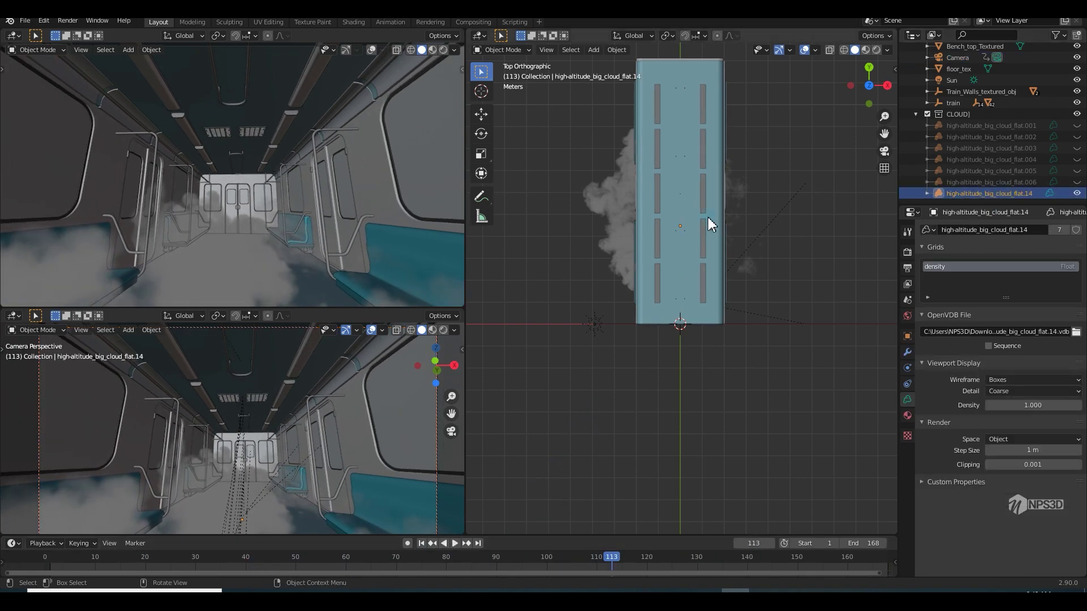
key(g)
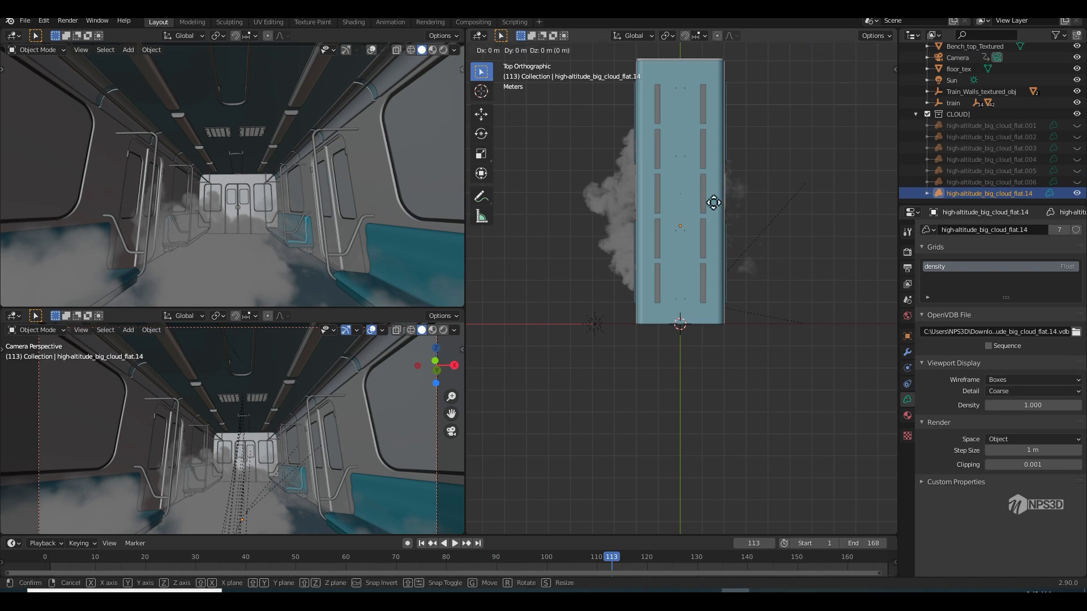
key(x)
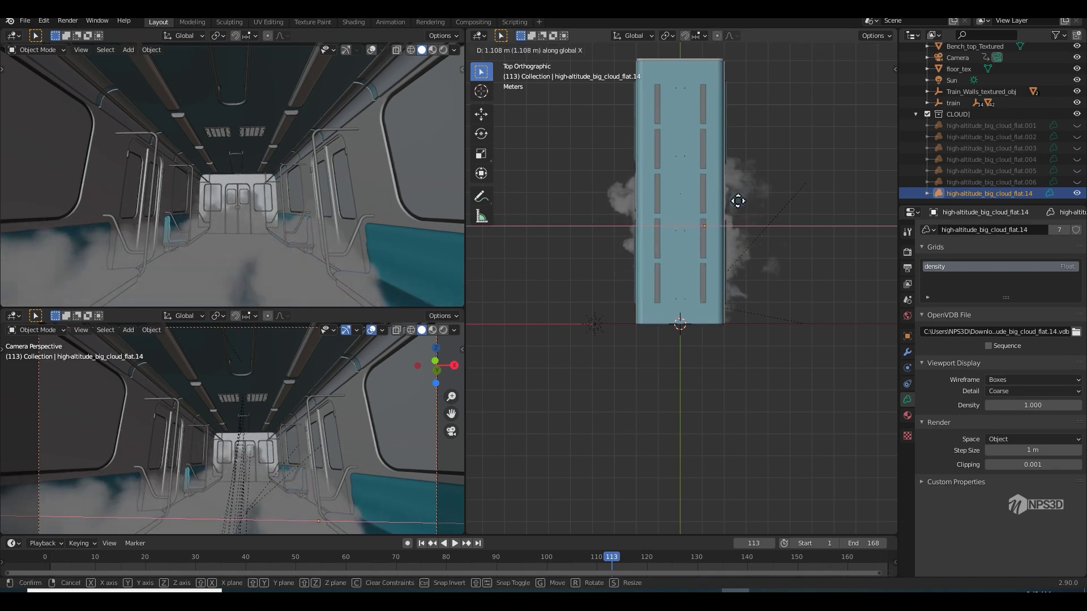
click(732, 201)
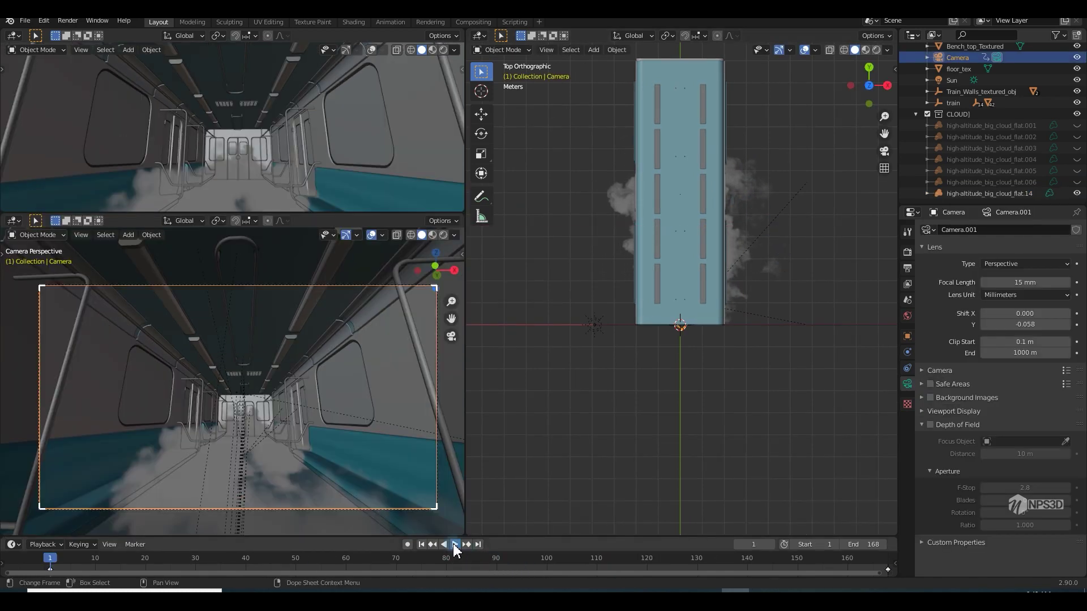
click(455, 544)
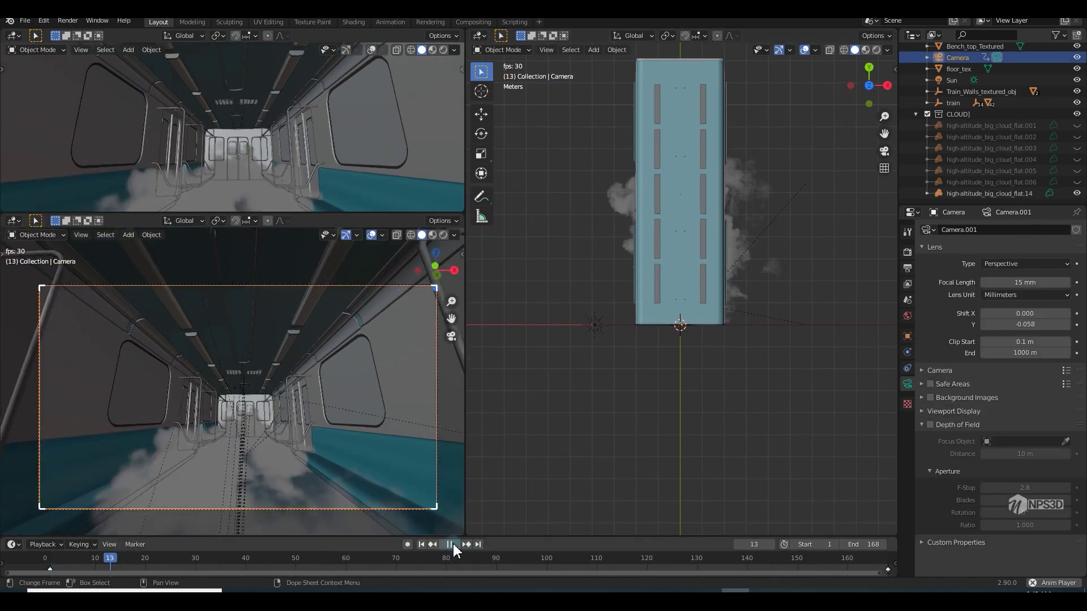
click(451, 544)
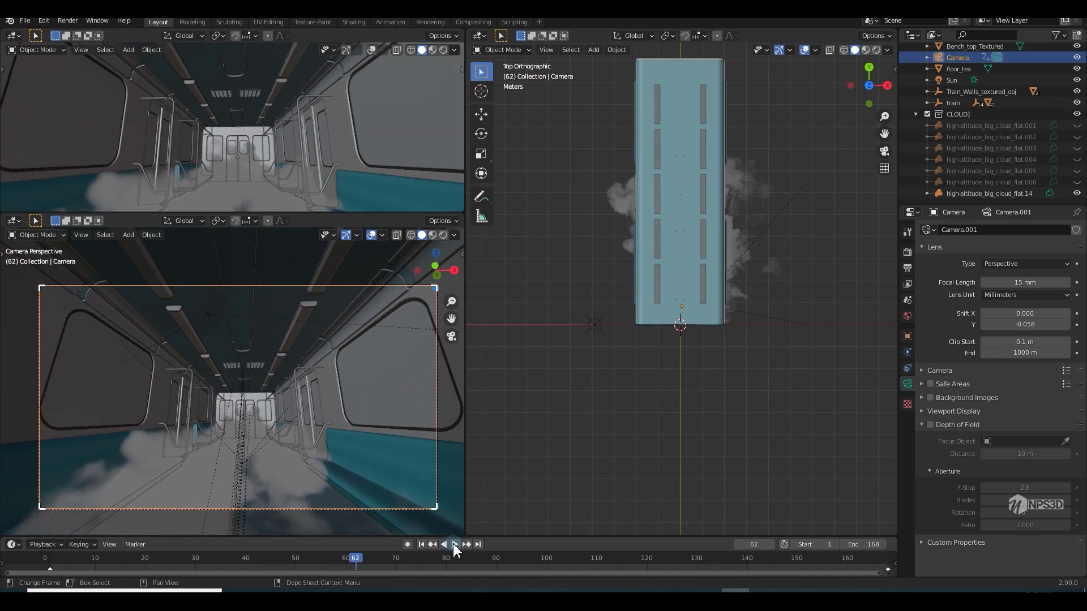
Step: Set the render resolution to 1080 × 1080 px and the frame rate to 24 fps
click(908, 252)
click(907, 268)
click(1033, 244)
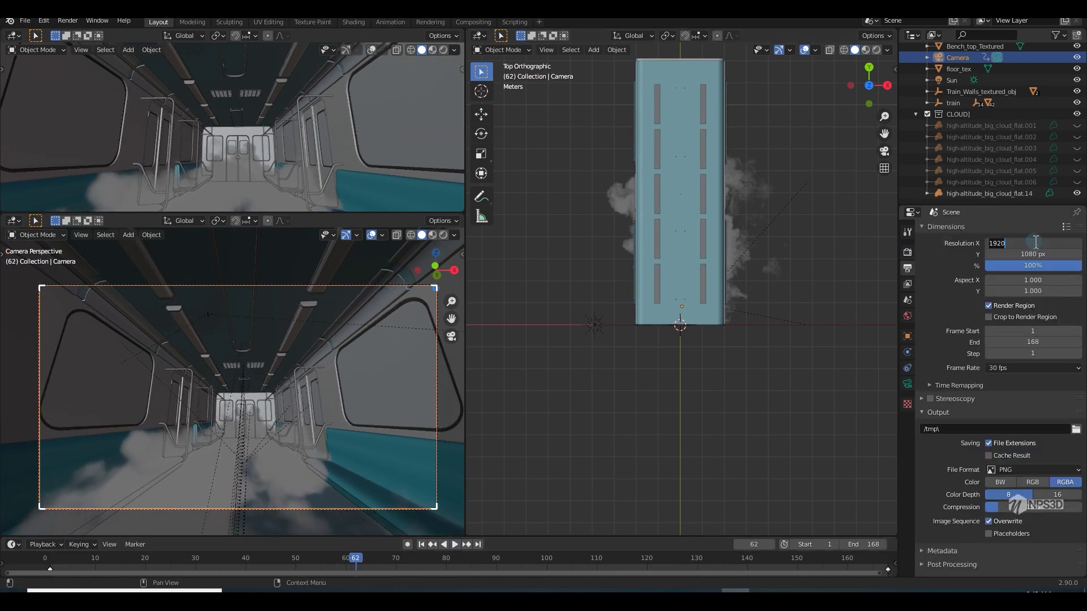
text(1080)
key(Tab)
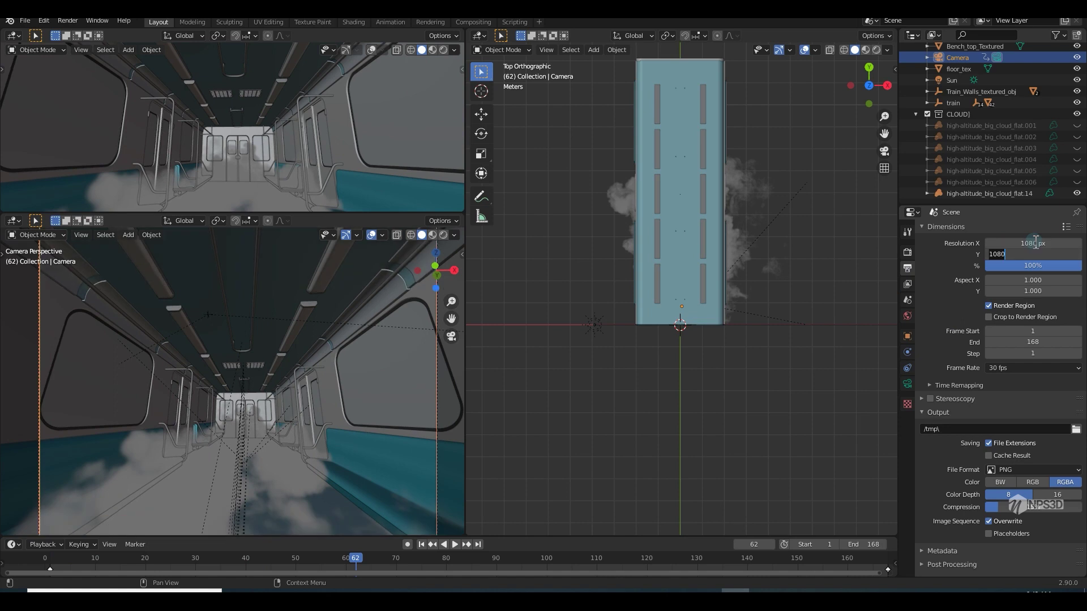
key(Return)
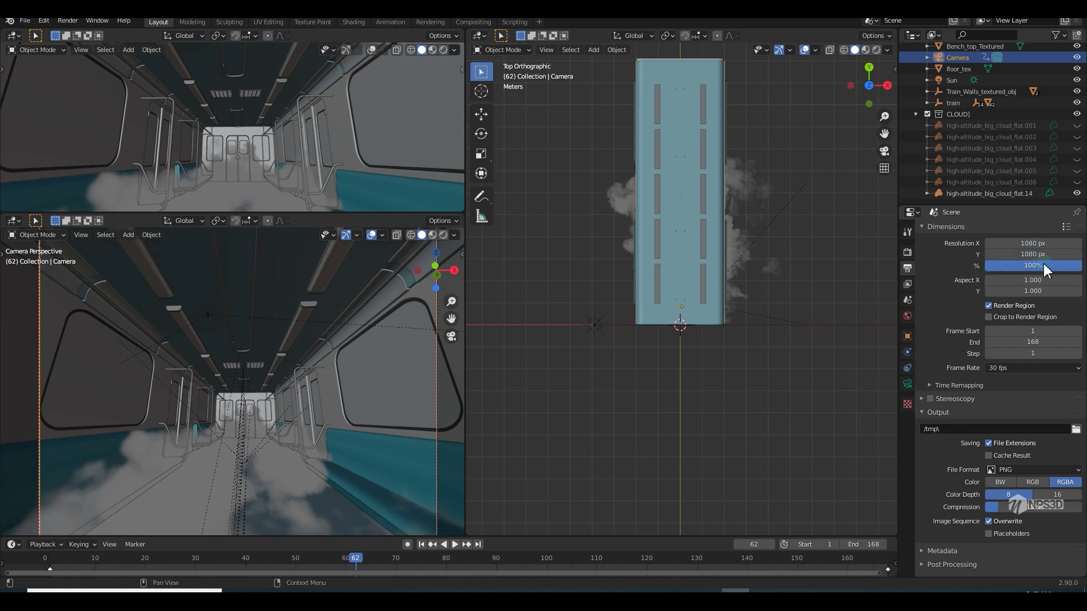
click(1017, 368)
click(1012, 392)
click(1075, 430)
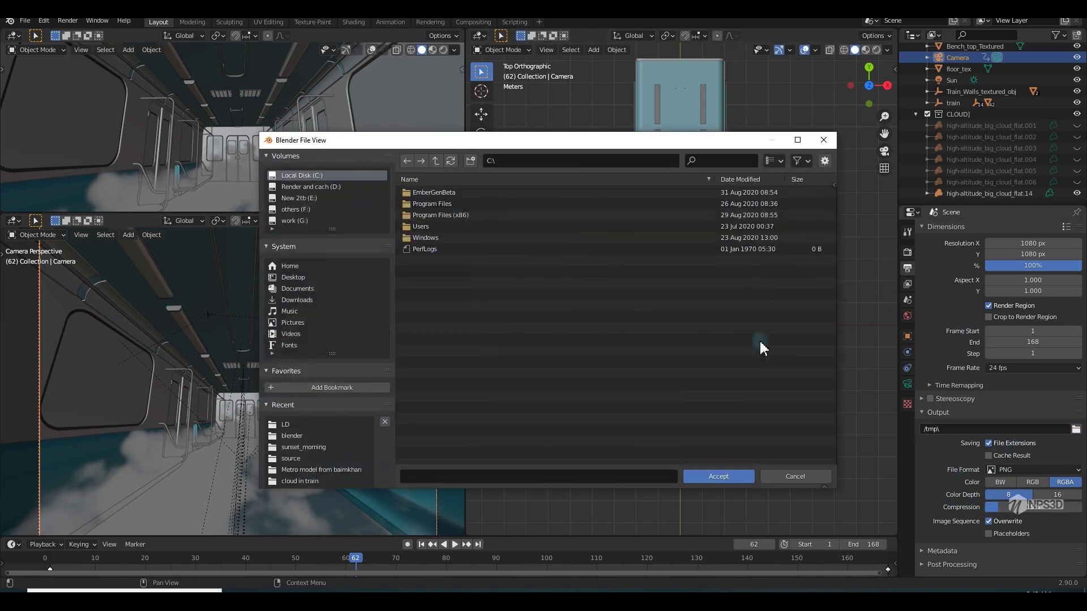
click(795, 477)
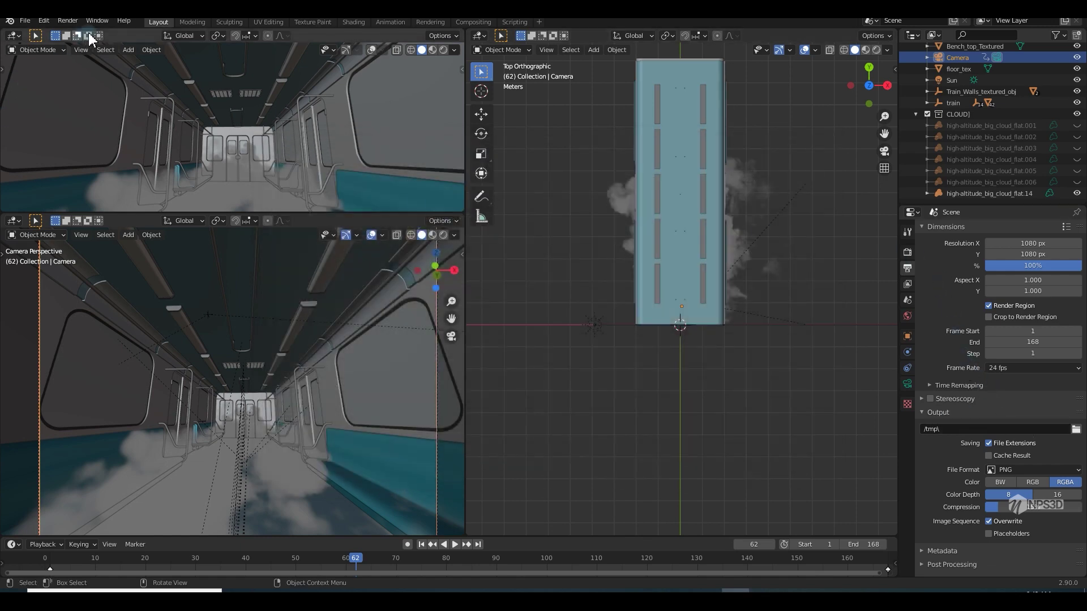
click(68, 21)
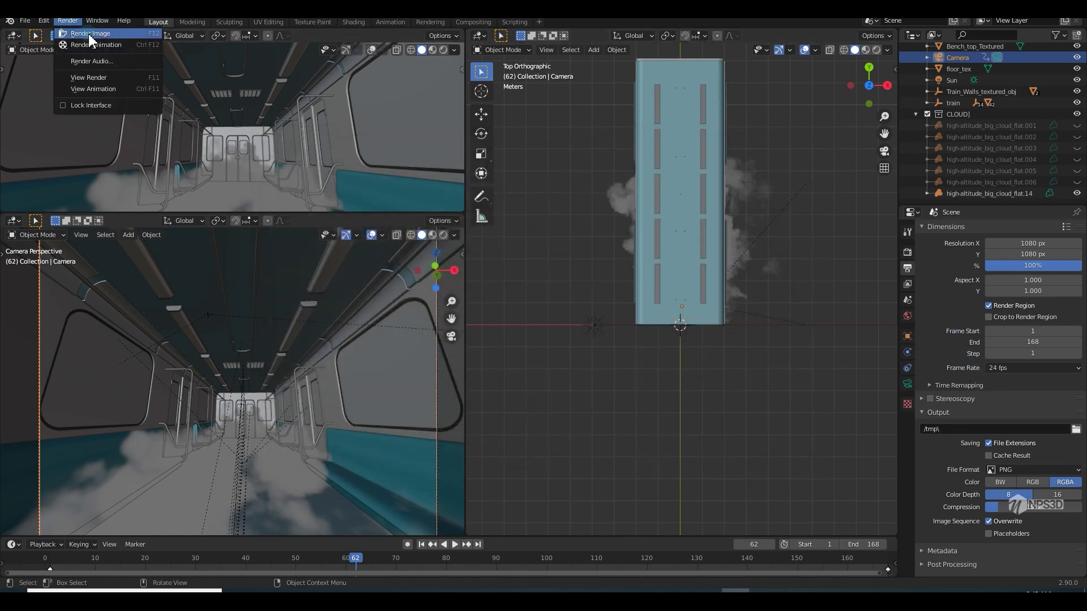
Step: Enlarge the upper train interior viewport and switch it to rendered shading
drag(338, 212, 342, 342)
click(443, 50)
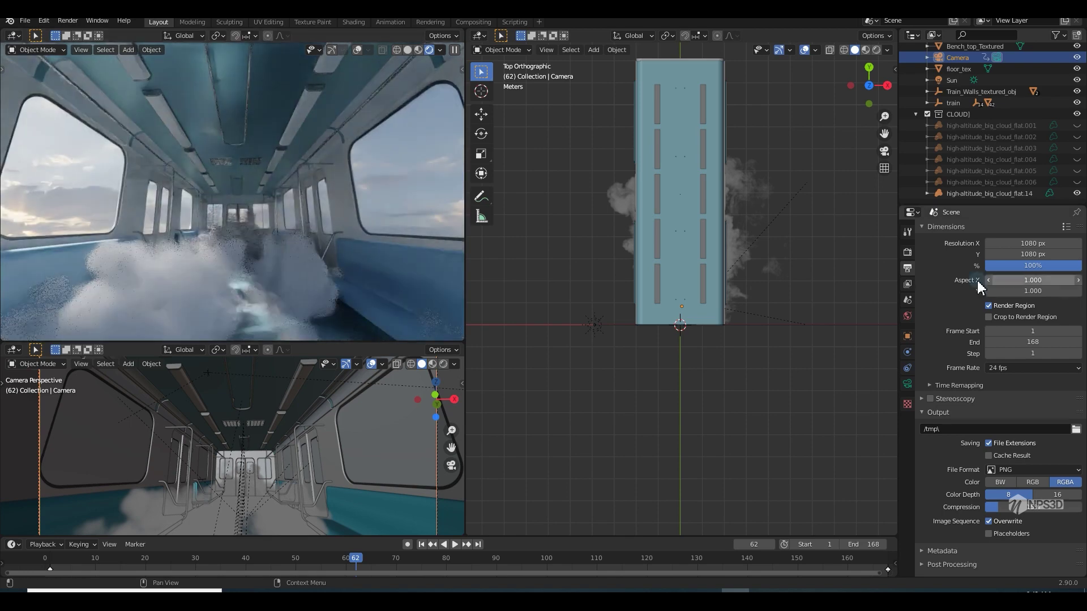
Step: Set the Cycles render samples to 32 and render frame 62 as a still image
click(907, 253)
click(994, 306)
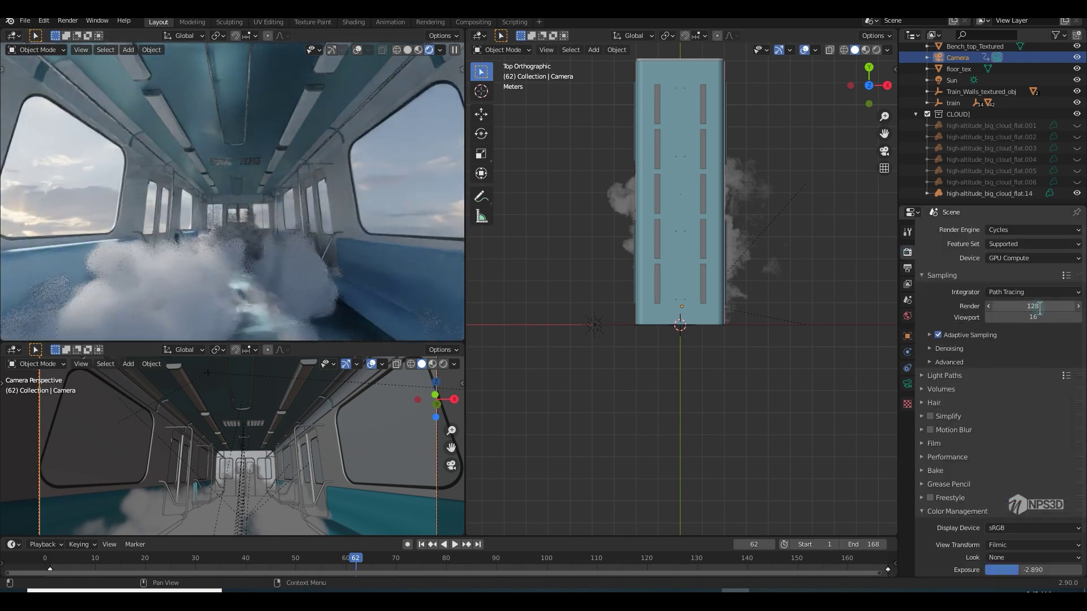
text(32)
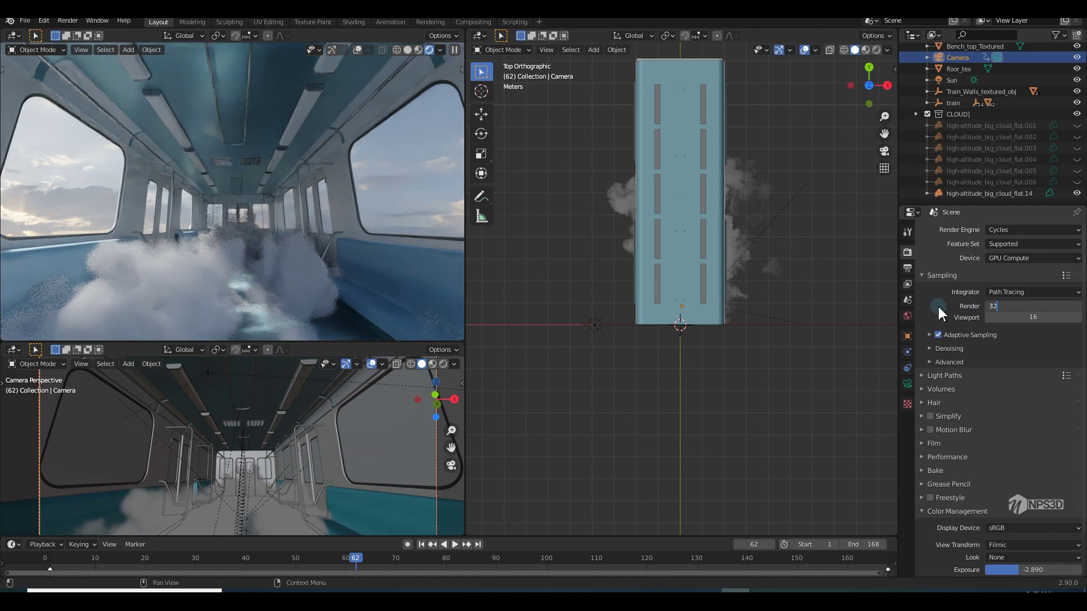
key(Return)
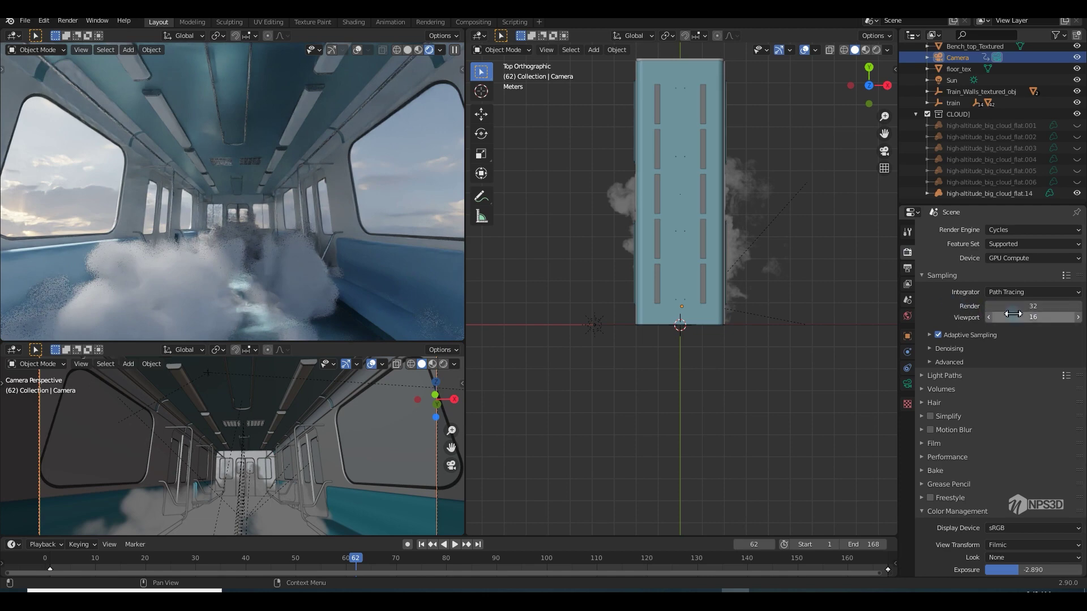
click(69, 22)
click(88, 34)
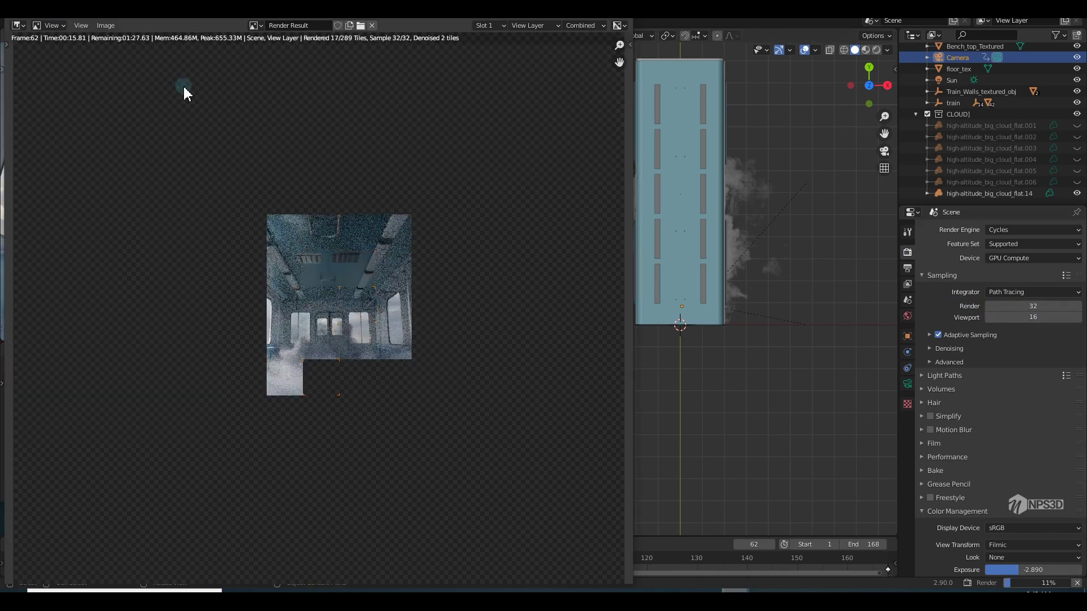
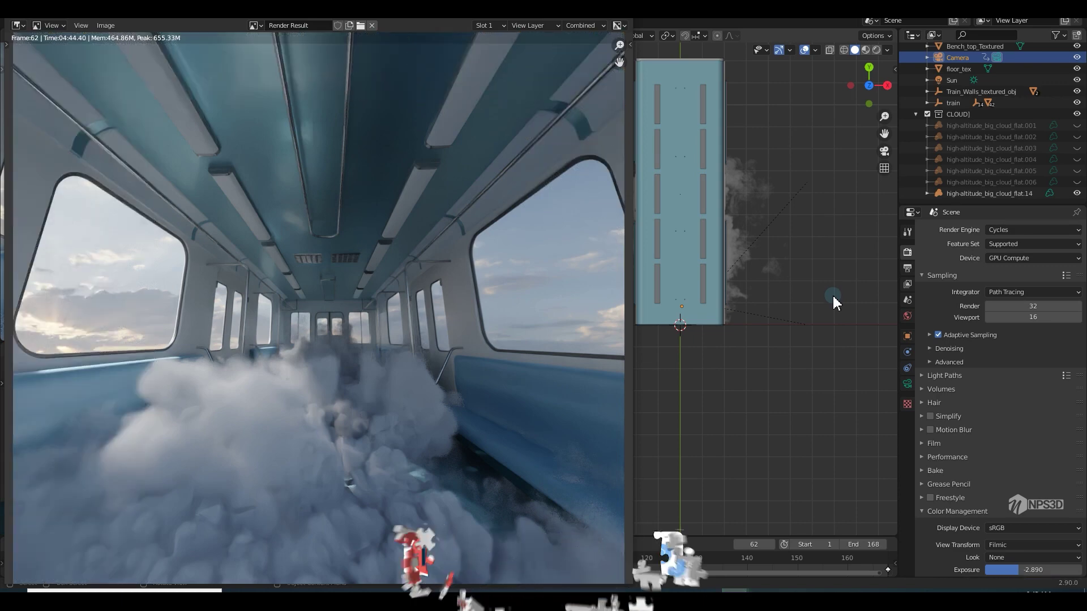
Step: Examine the rendered frame 62 at several zoom levels and close the render window
scroll(439, 347, down, 3)
scroll(440, 347, up, 1)
scroll(440, 348, up, 1)
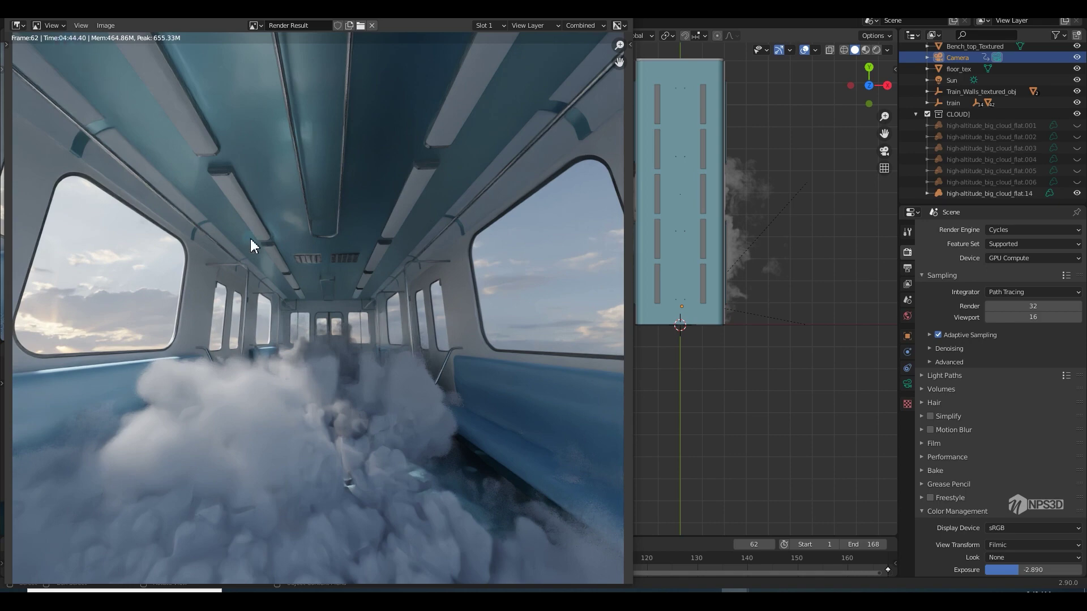
scroll(284, 263, down, 1)
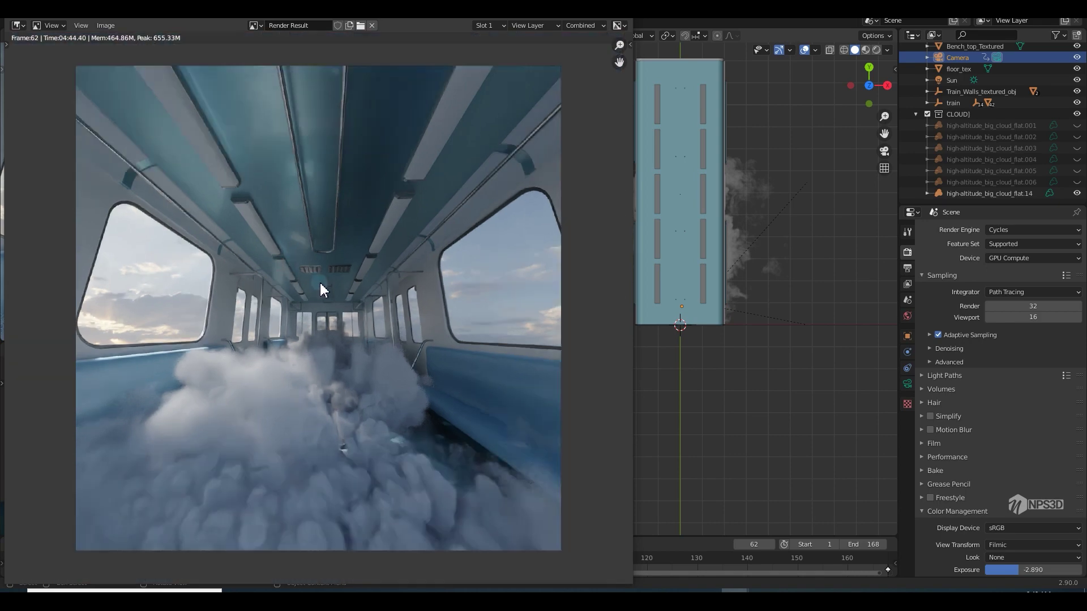
scroll(321, 287, up, 1)
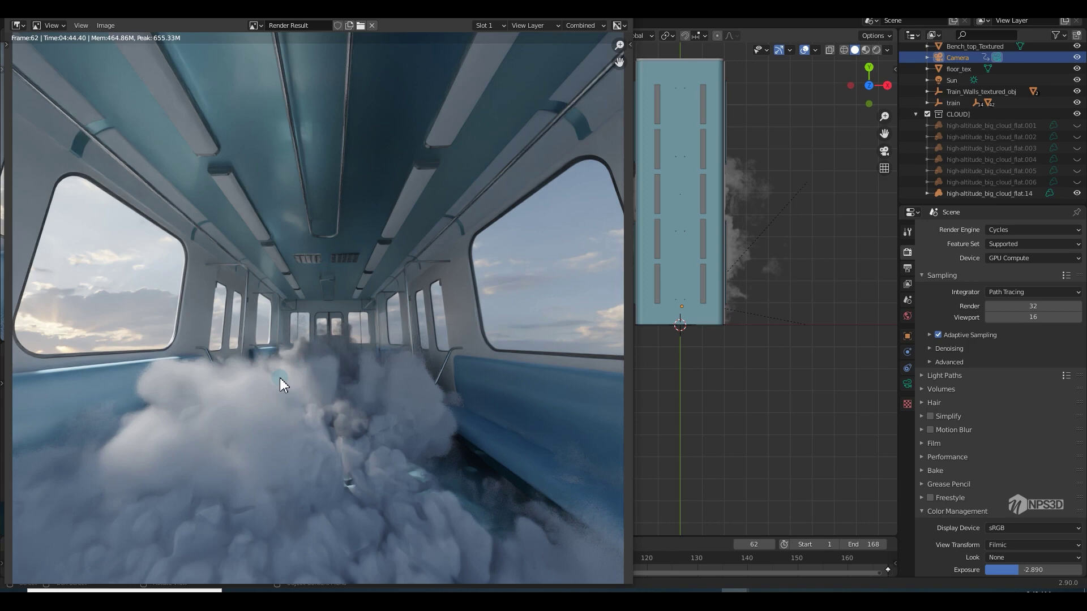
scroll(328, 371, down, 2)
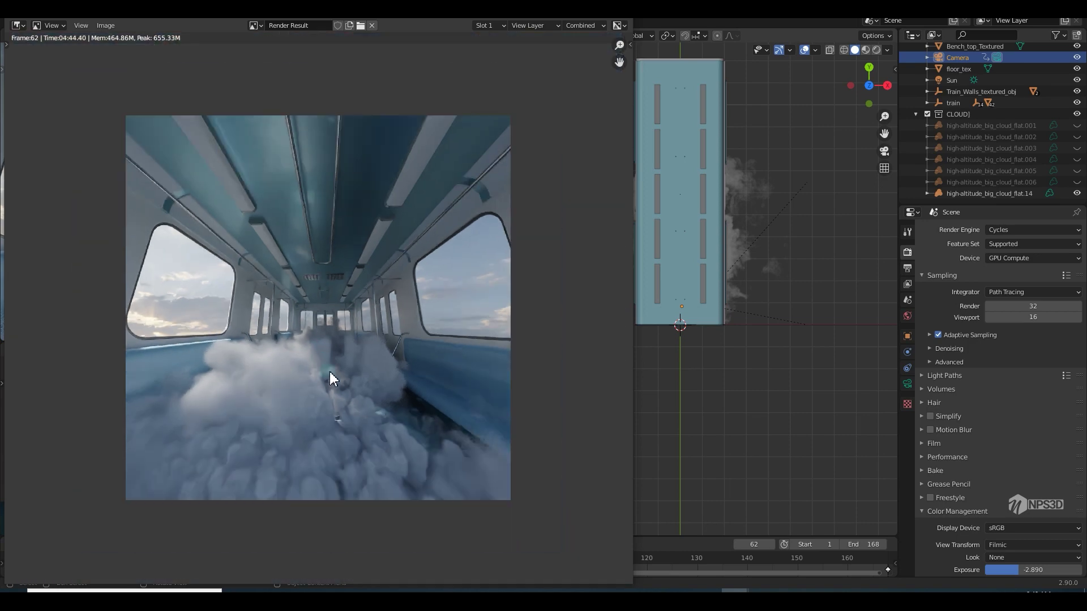
scroll(331, 371, up, 2)
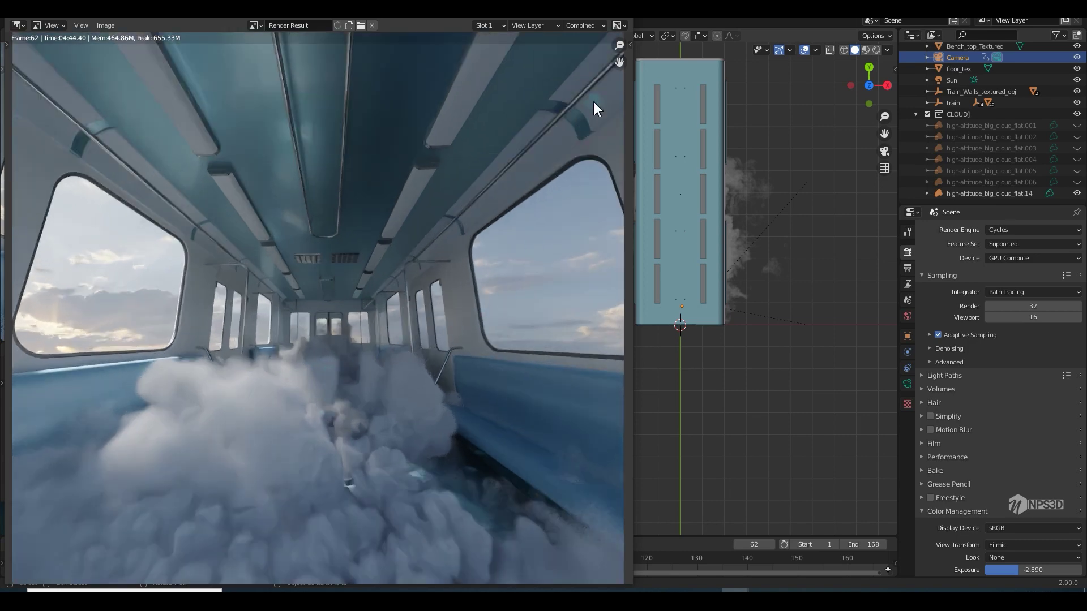
key(Escape)
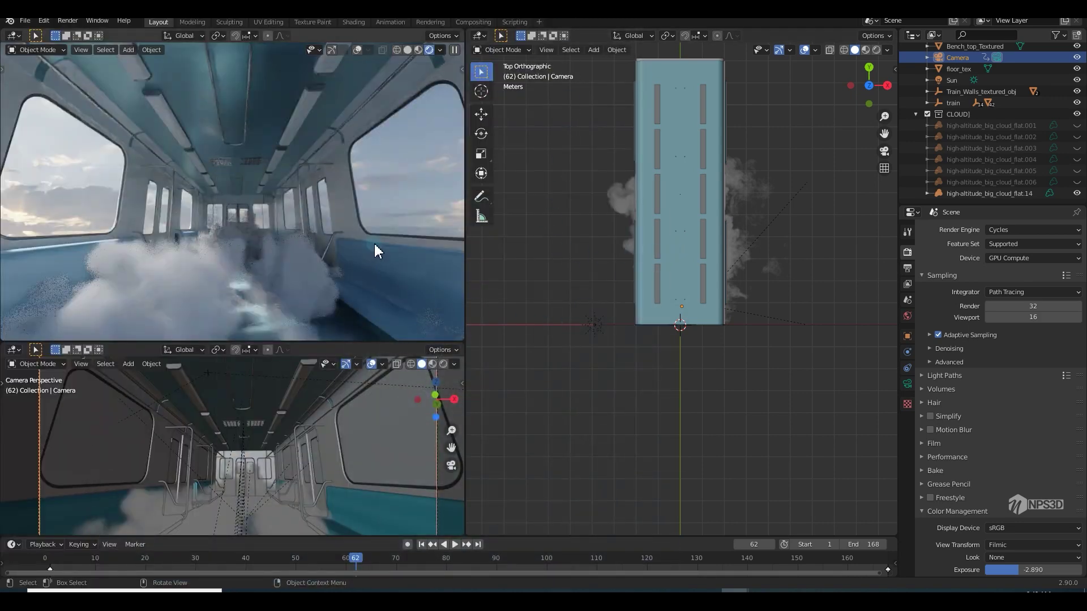
Step: Export the animated active camera as an Adobe After Effects script named CLOUN INSIDE METRO TUTORIAL.jsx in G:\blender
scroll(950, 78, up, 2)
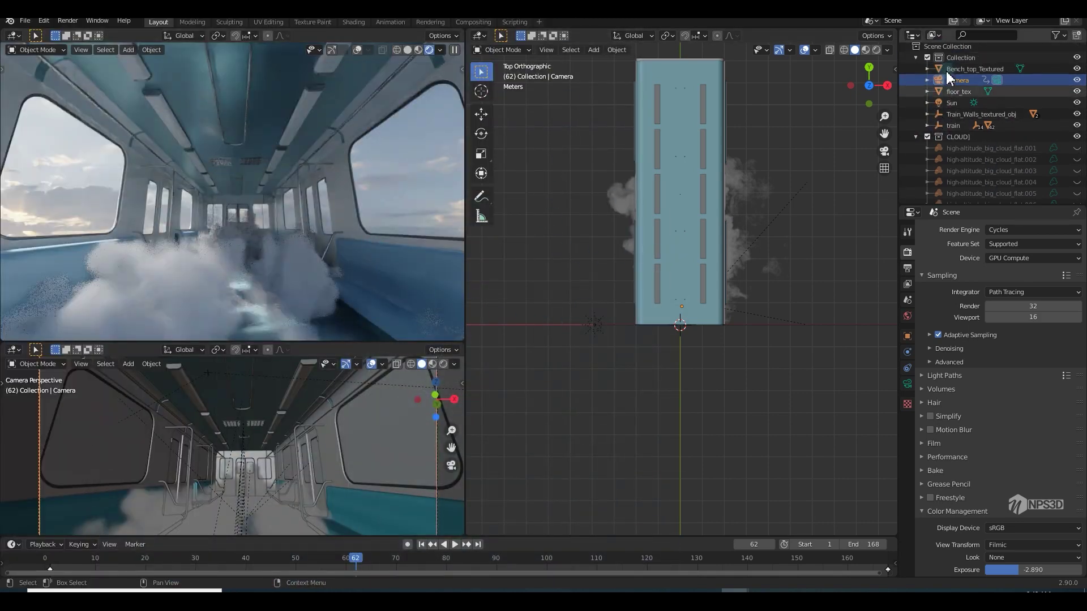
scroll(950, 78, up, 1)
click(25, 20)
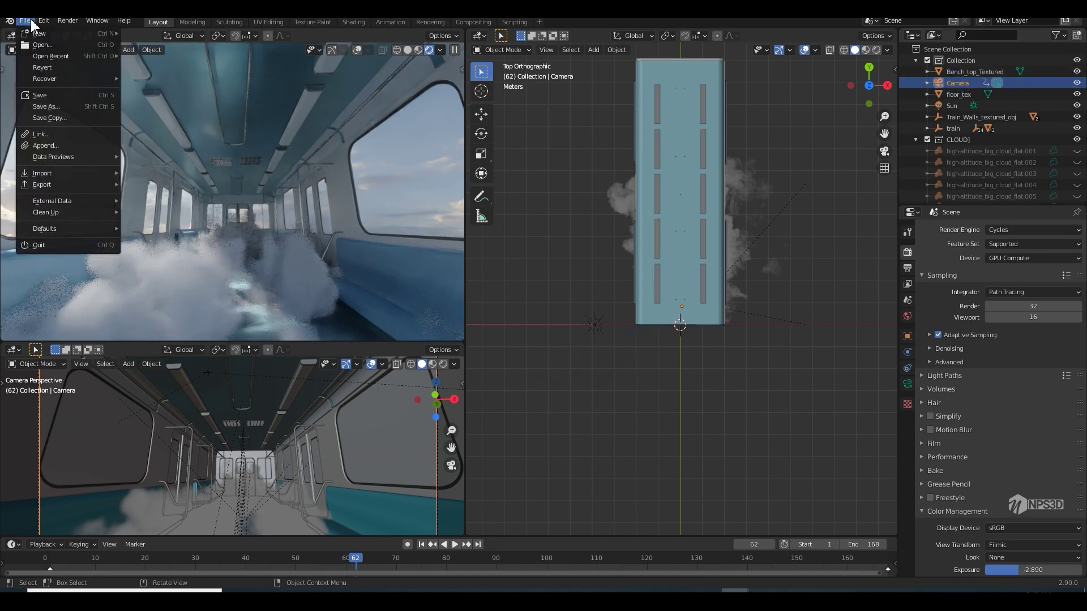
mouse_move(62, 185)
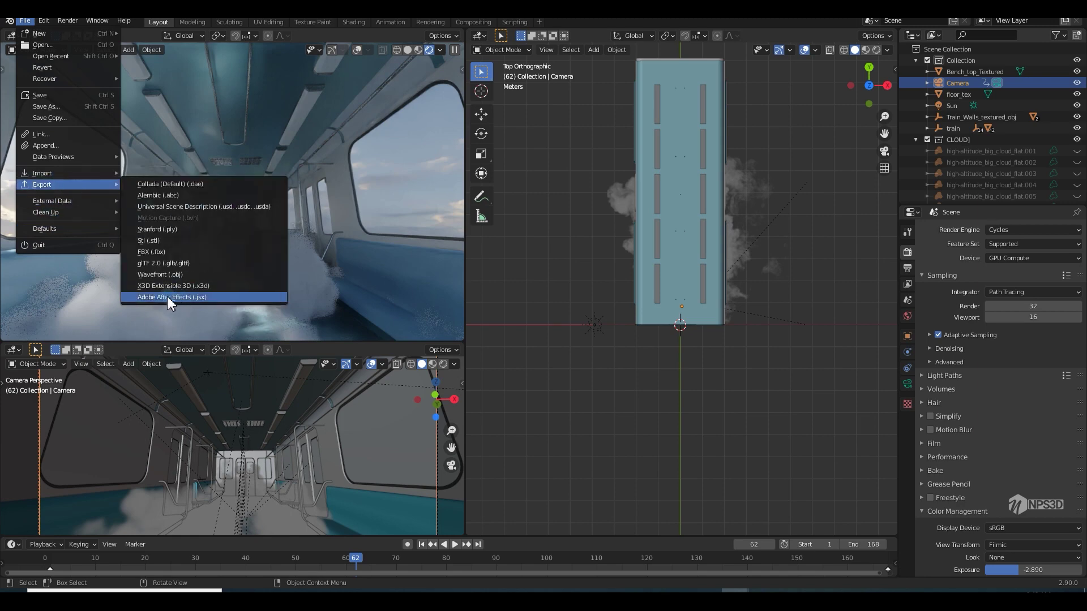
click(169, 300)
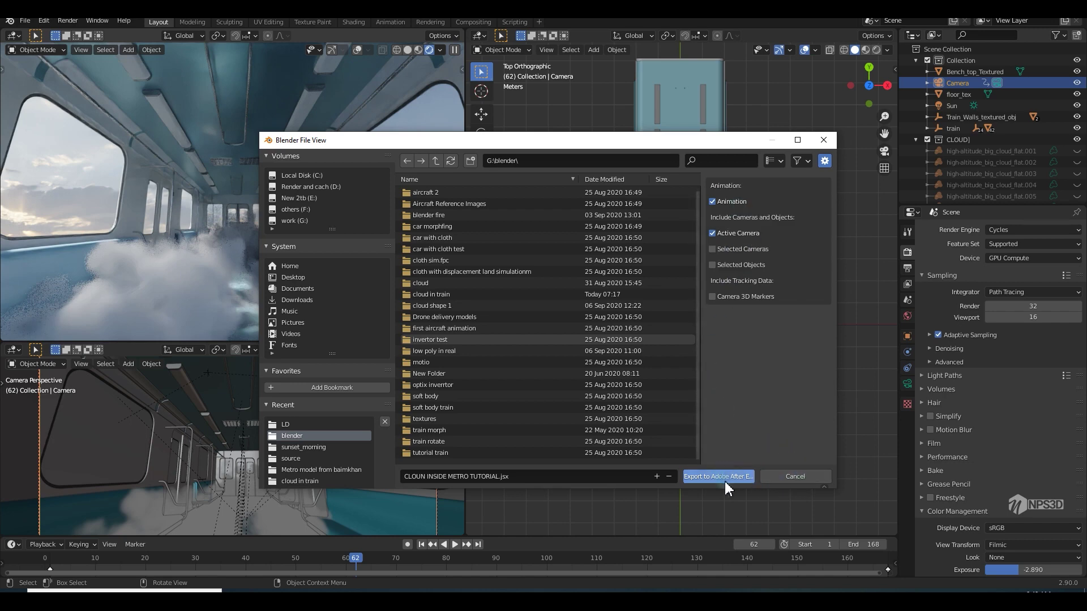
click(762, 472)
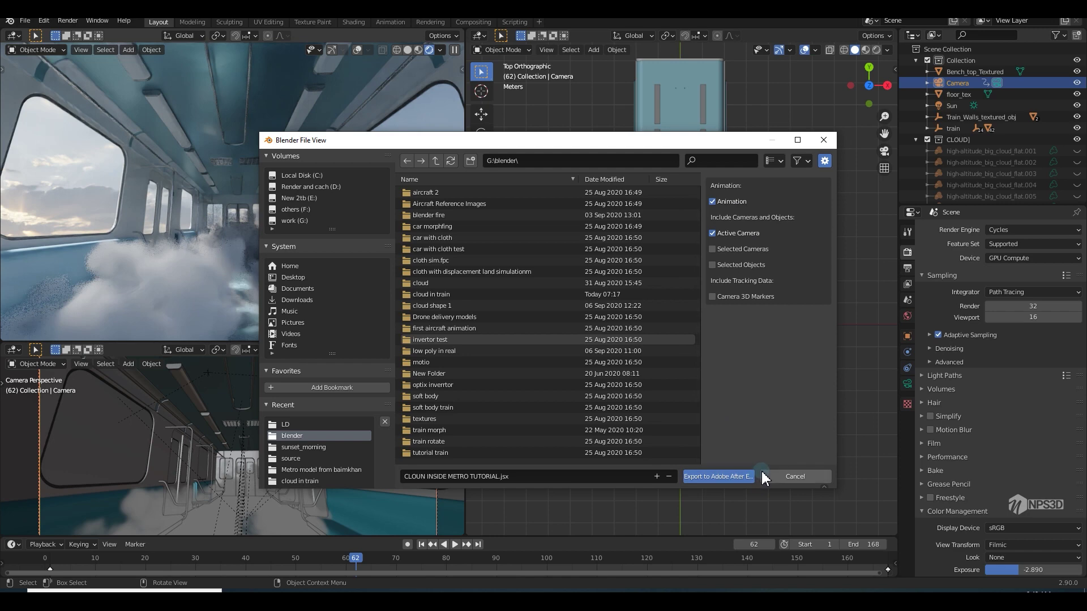
Step: Search the add-ons for AFTER to check the Adobe After Effects exporter, and close the preferences
click(44, 20)
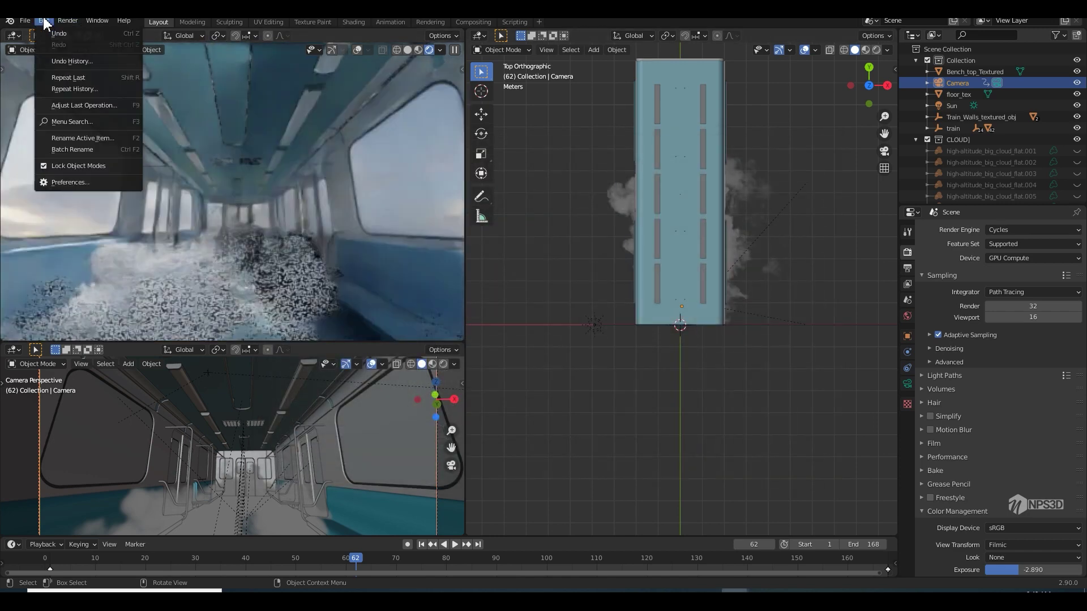
click(74, 181)
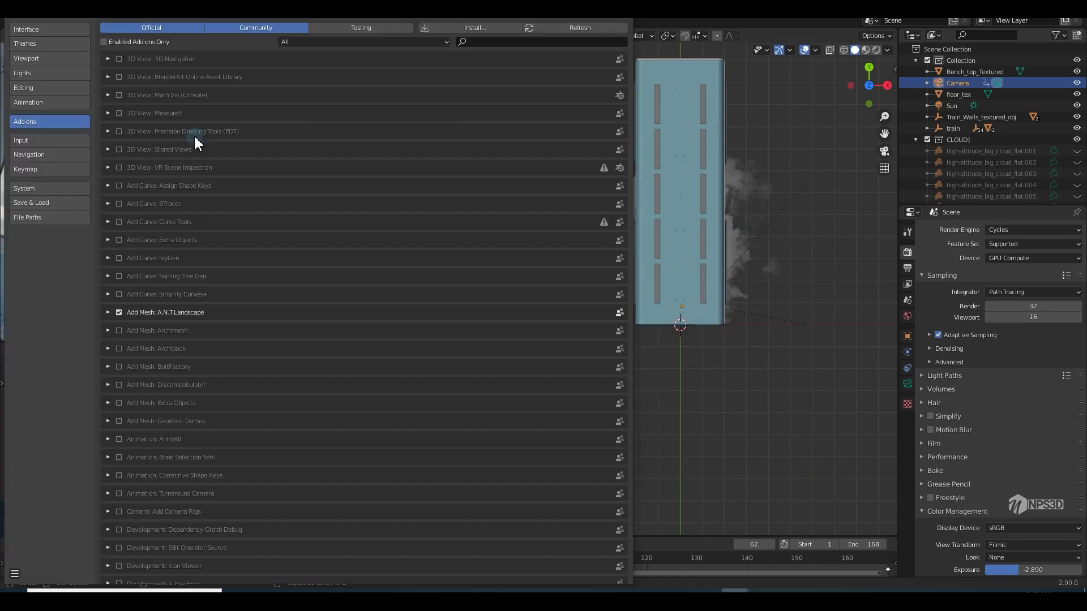
click(486, 41)
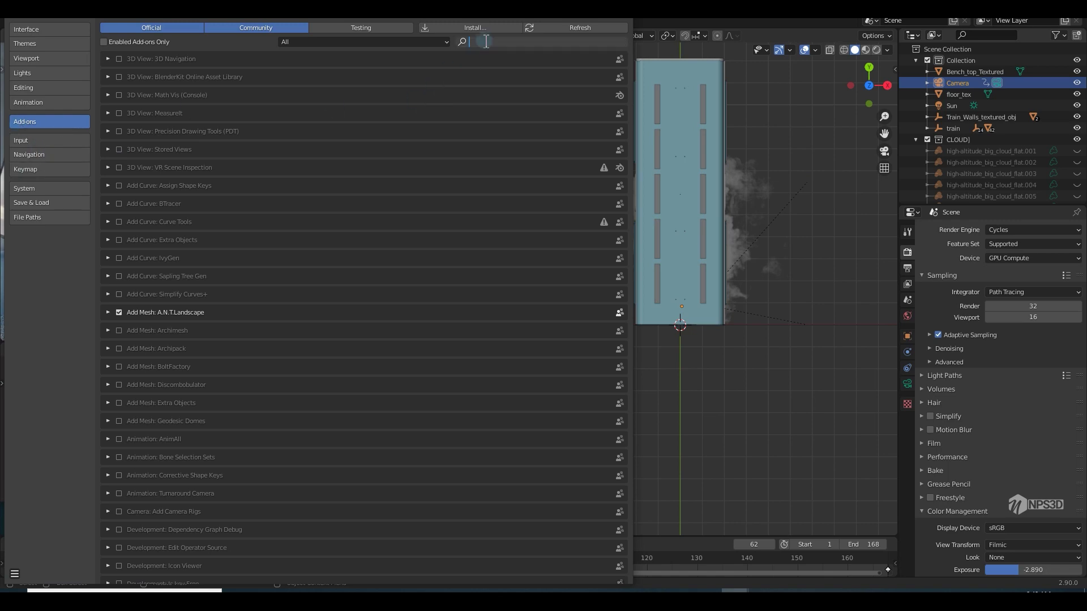
text(AFTER)
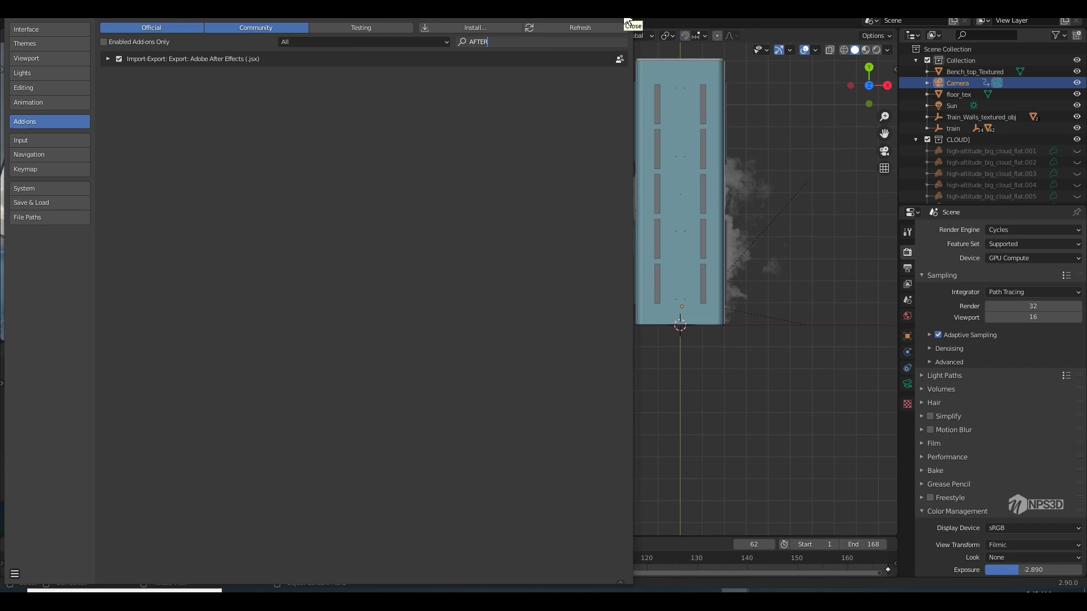
click(628, 21)
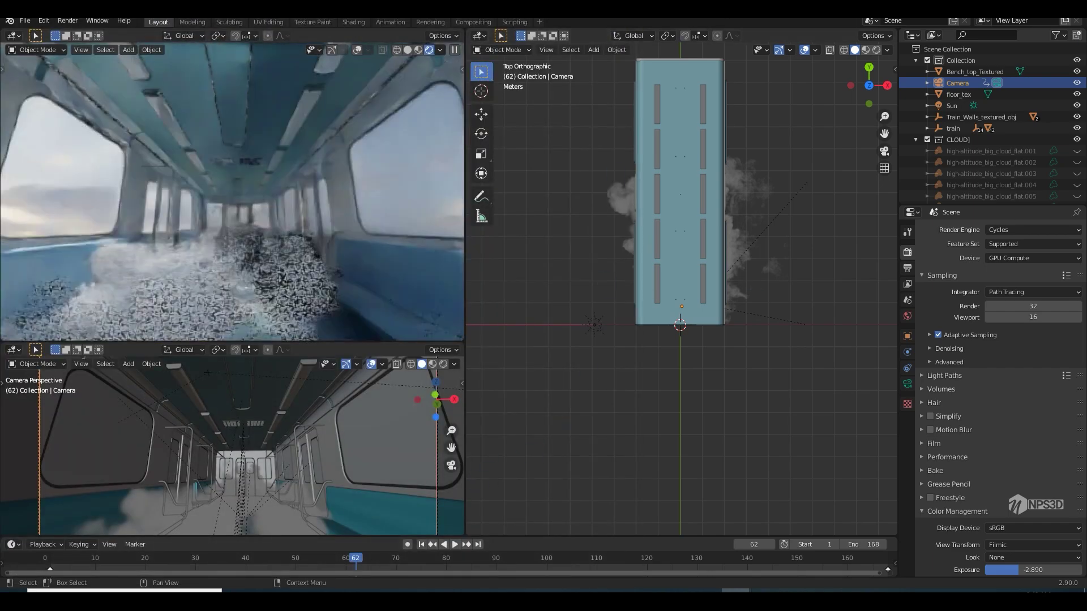
Step: Switch to After Effects and import the PNG sequence starting at 10001.png from the cloud in train folder
click(509, 319)
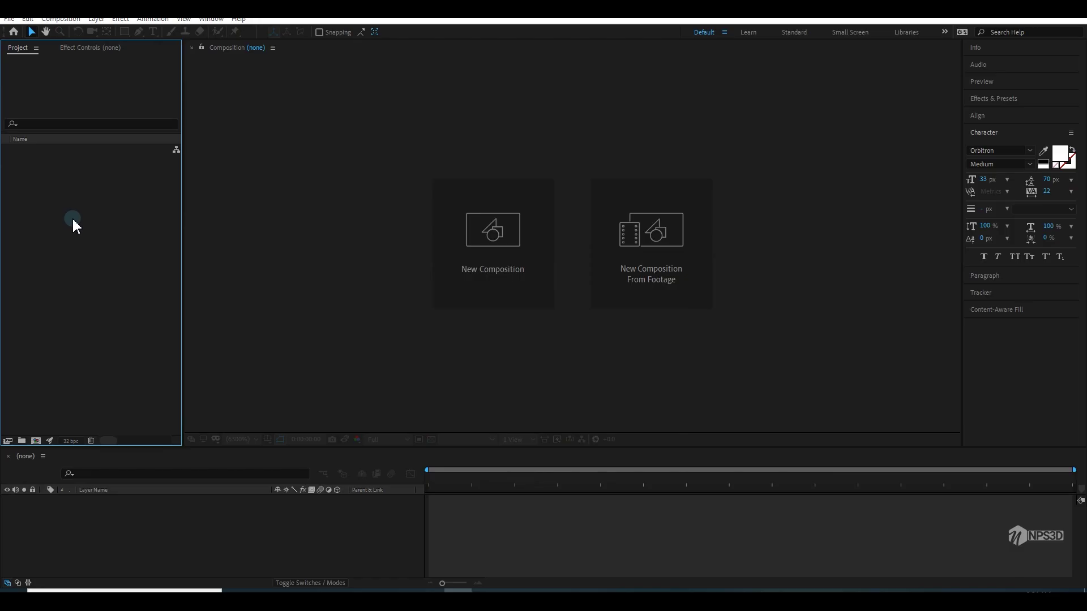
double_click(121, 226)
click(383, 126)
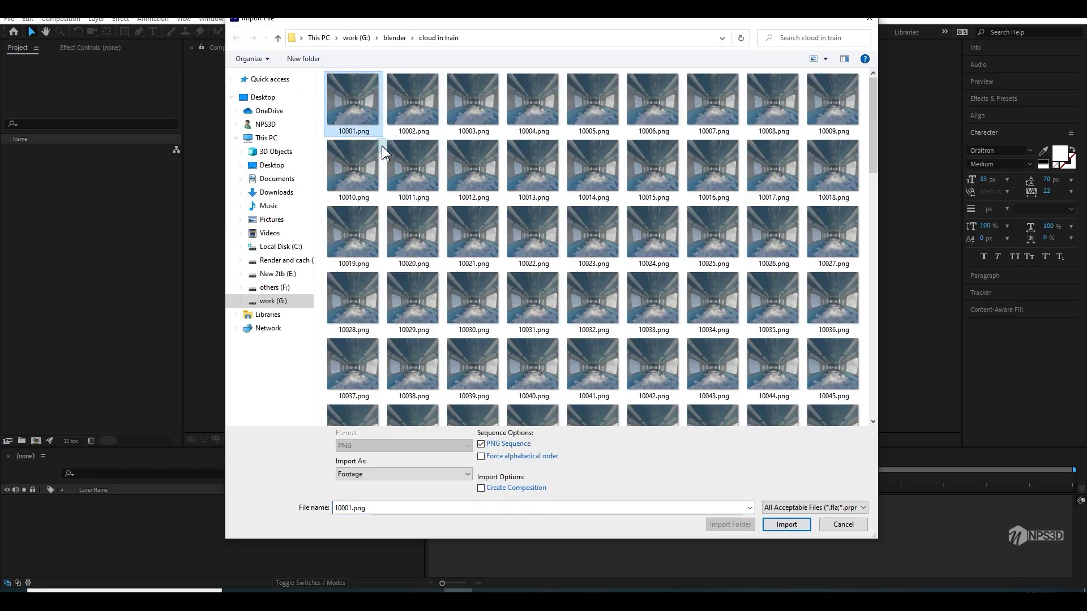
click(802, 531)
Step: Set the imported PNG sequence's frame rate to 24 fps and create a composition from it for preview
right_click(67, 150)
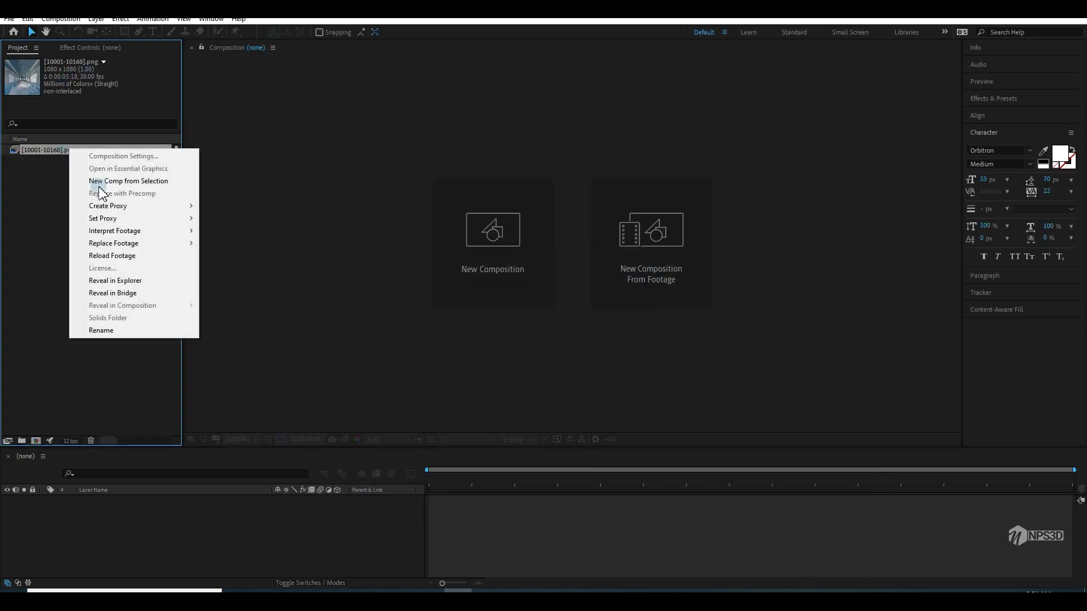
mouse_move(130, 232)
click(263, 236)
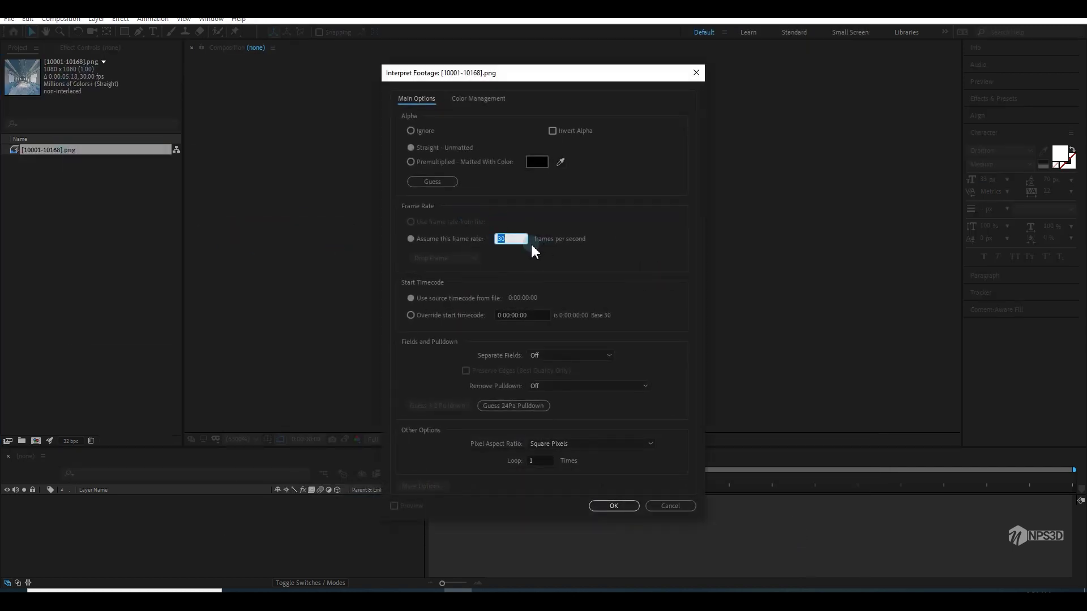
text(24)
click(631, 507)
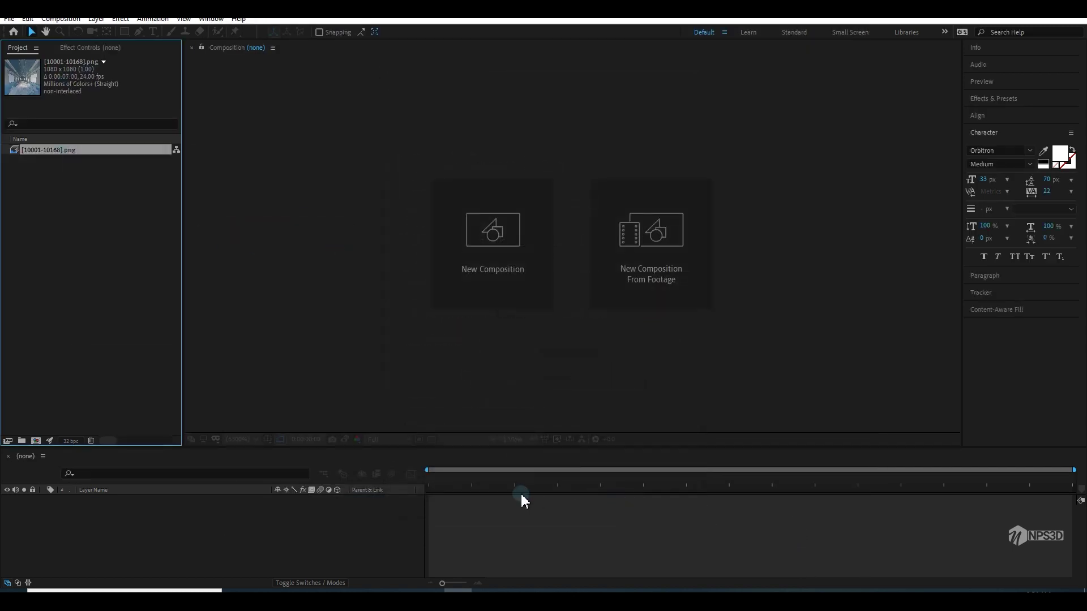
drag(52, 159, 578, 479)
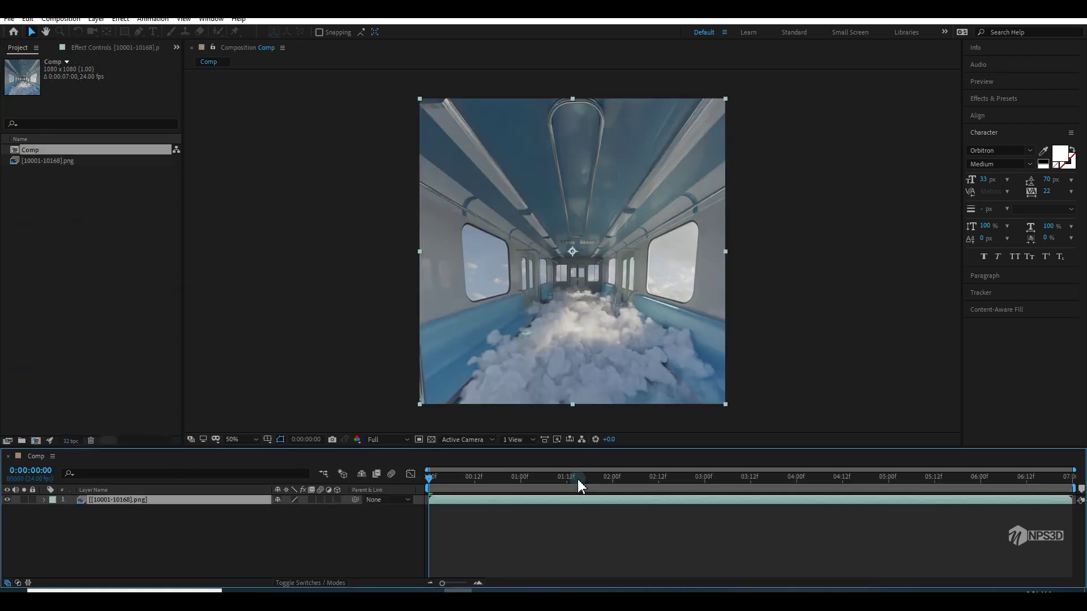
key(space)
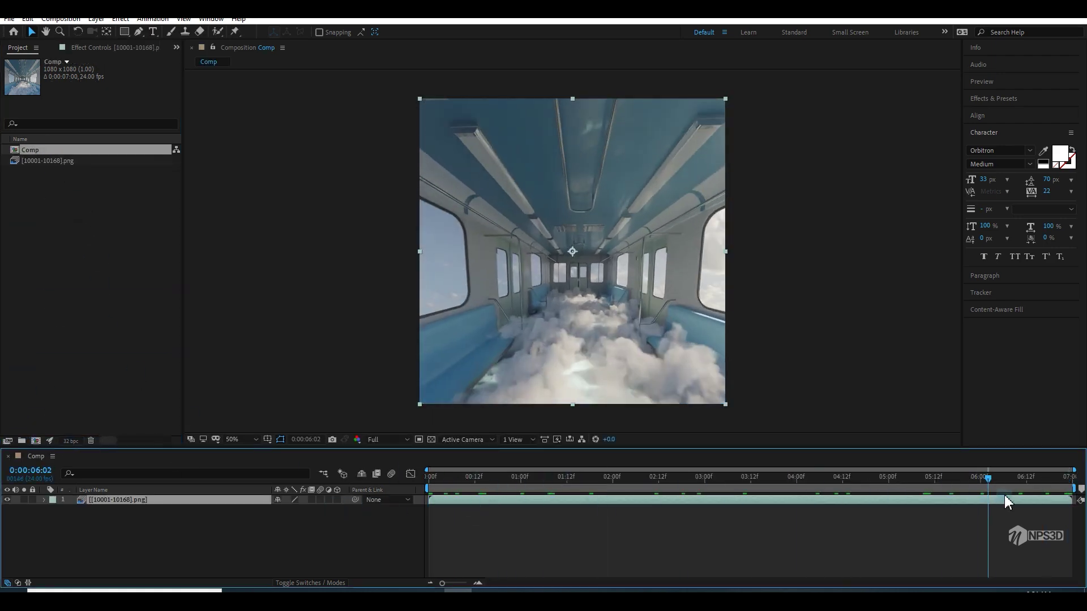
right_click(68, 220)
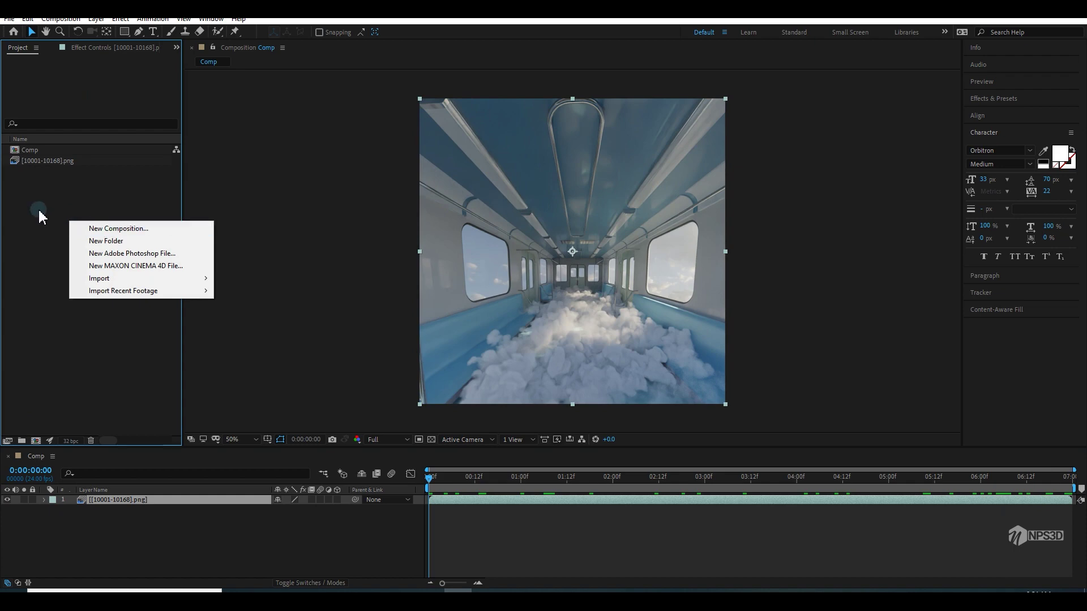
double_click(57, 172)
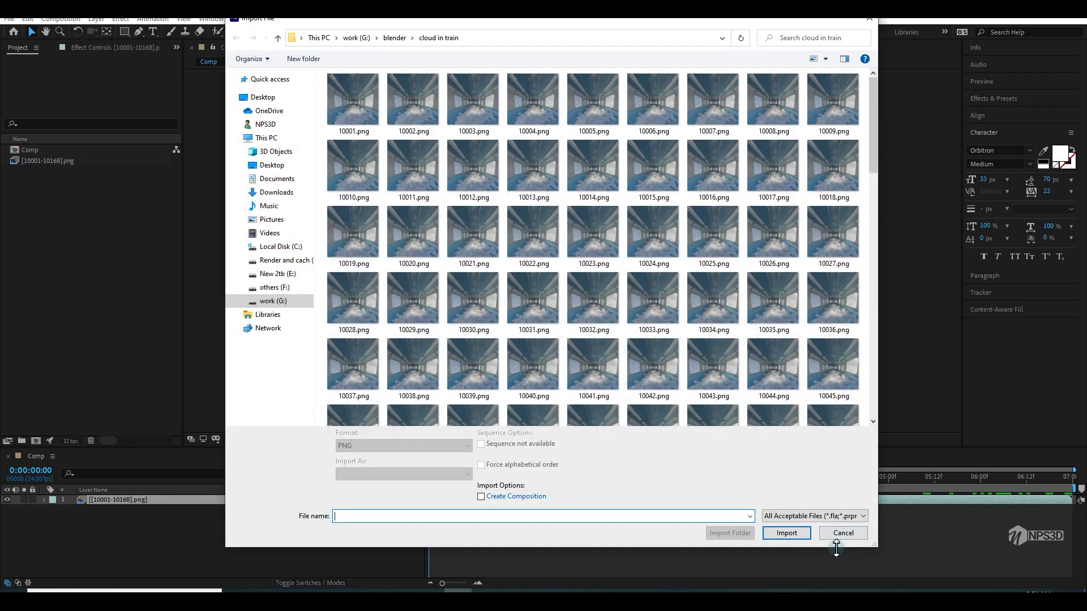
click(843, 532)
Step: Run the script file clouds with train .jsx and accept BlendComp as the new composition's name
click(9, 19)
mouse_move(56, 325)
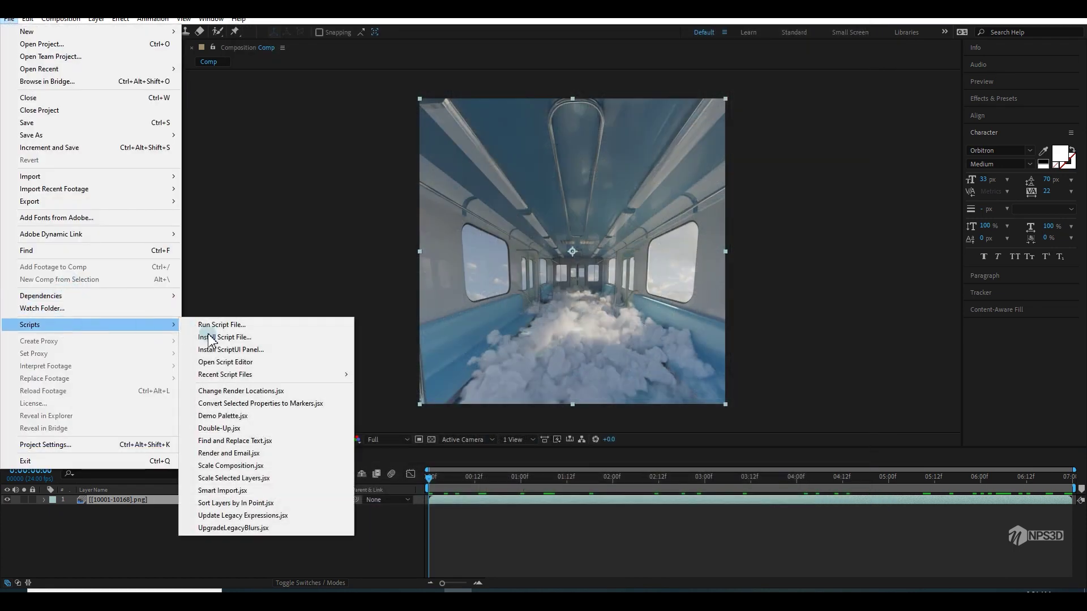
click(242, 323)
click(468, 170)
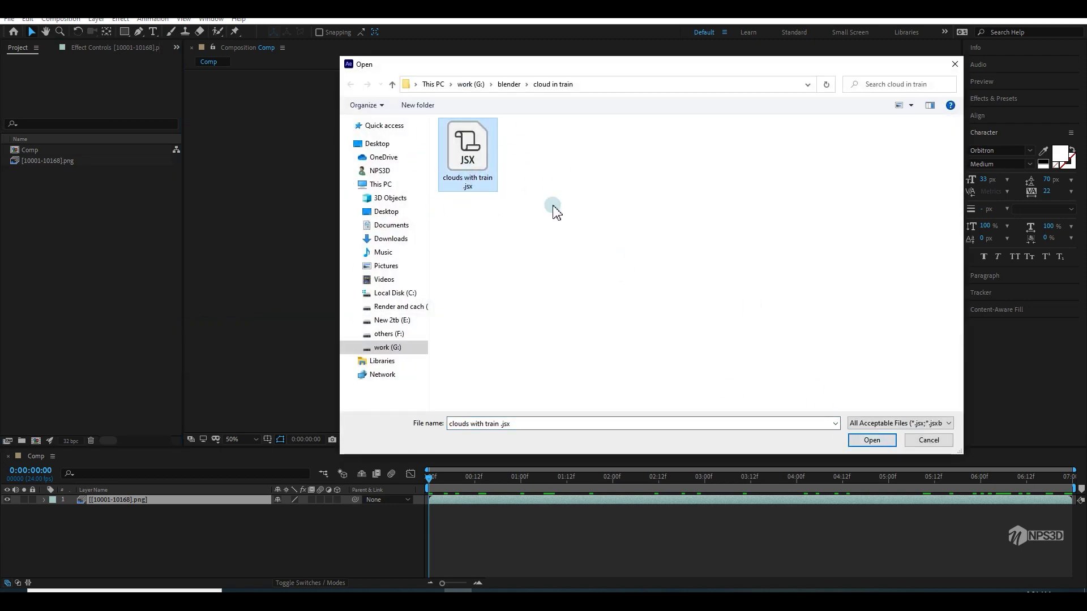
click(871, 444)
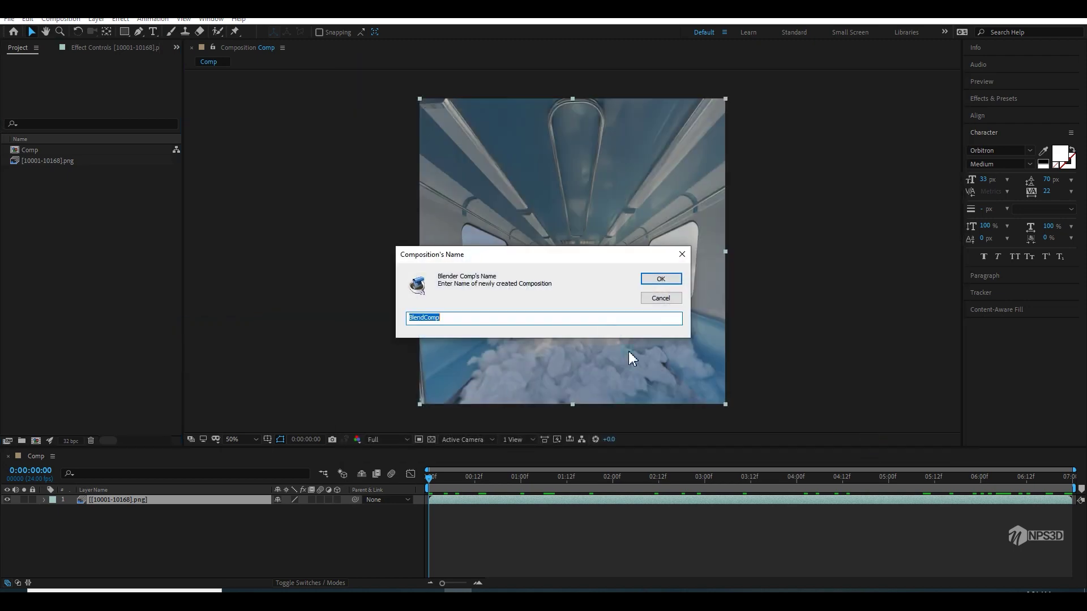
click(663, 279)
Step: Copy the _Camera layer from BlendComp into Comp above the PNG sequence and scrub through the animation
key(space)
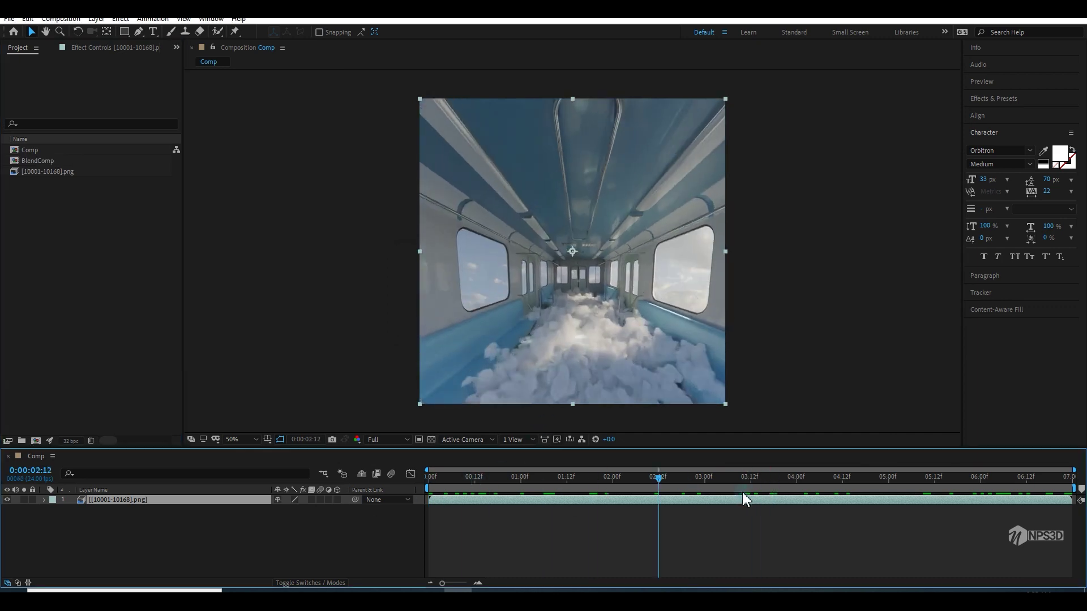
double_click(35, 162)
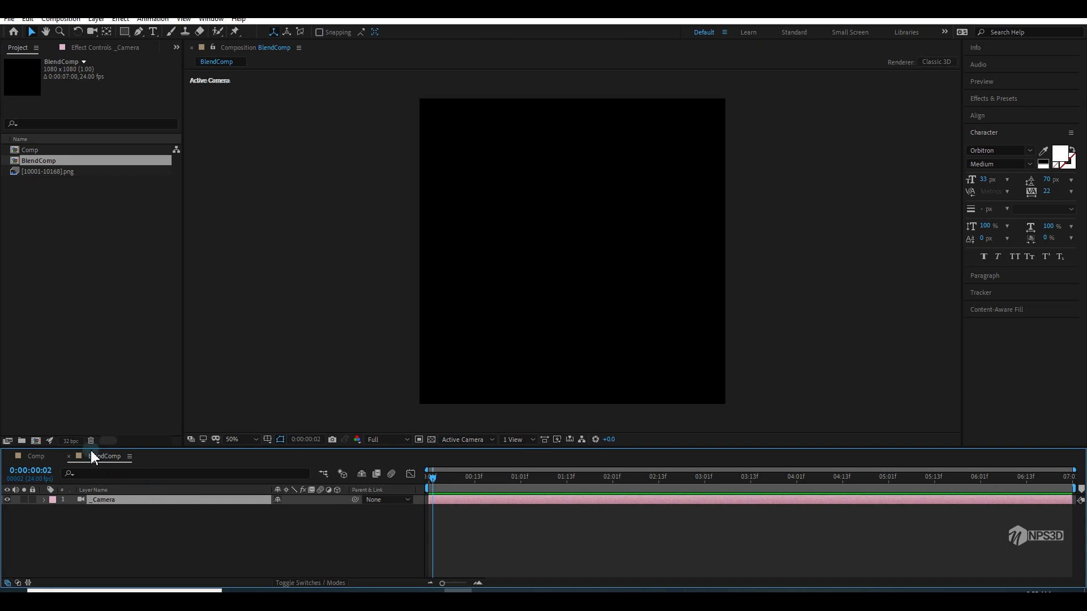
click(36, 457)
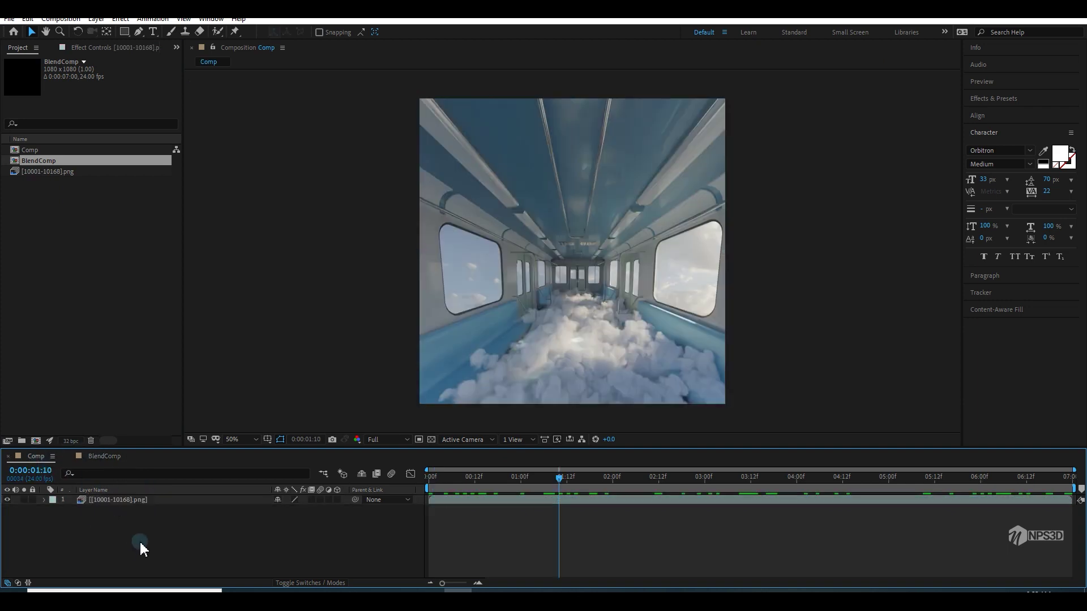
drag(496, 481, 576, 482)
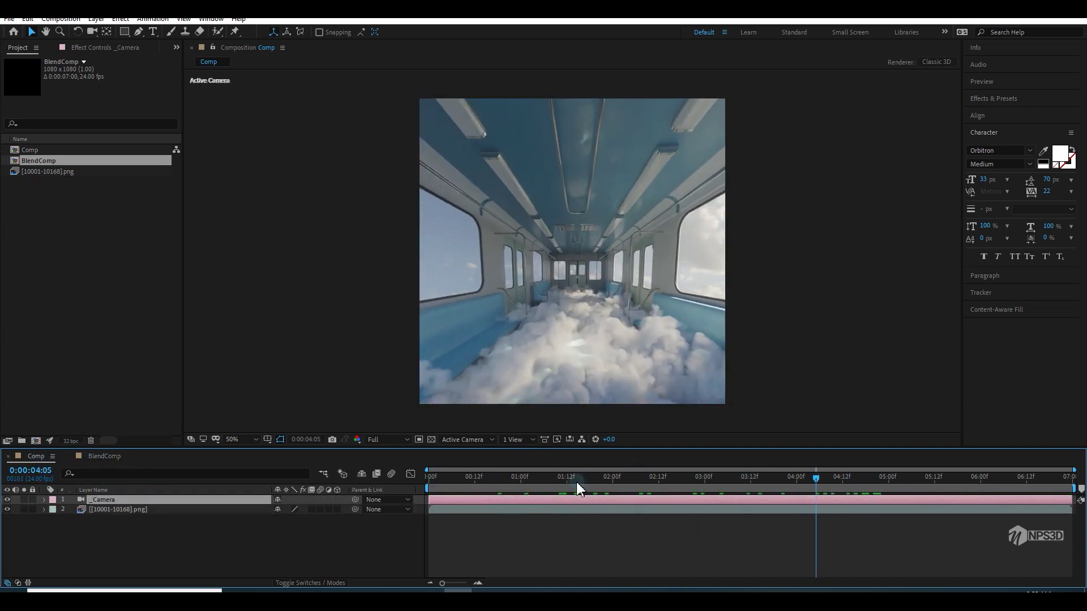
Step: Open the completed project containing the cloud inside train composition
click(10, 19)
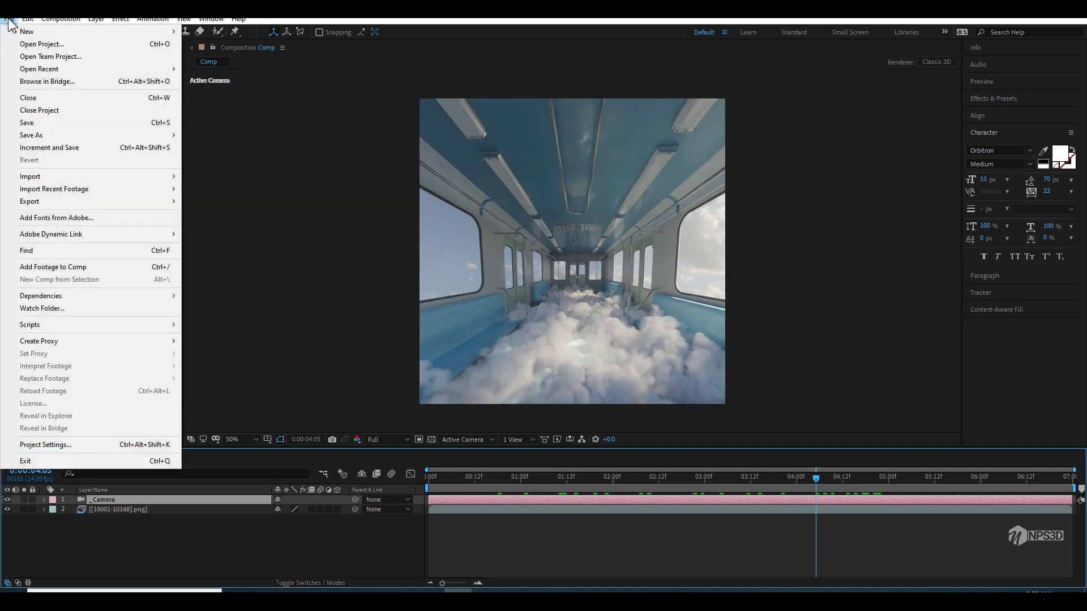
mouse_move(28, 23)
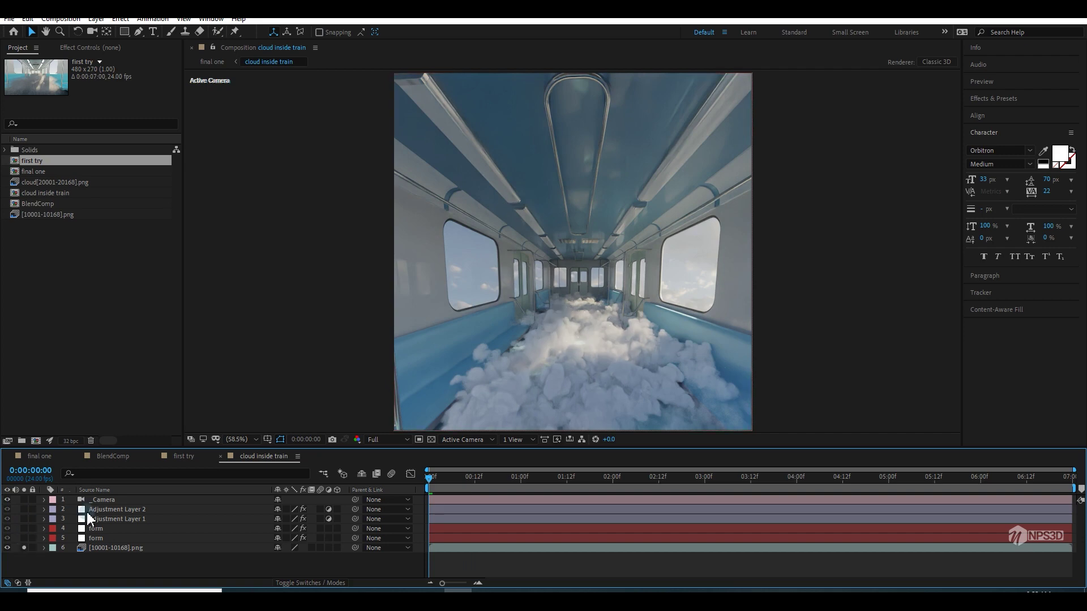
Step: Solo both form layers along with the footage and show the lower form layer's Trapcode Form and Glow effects
click(108, 500)
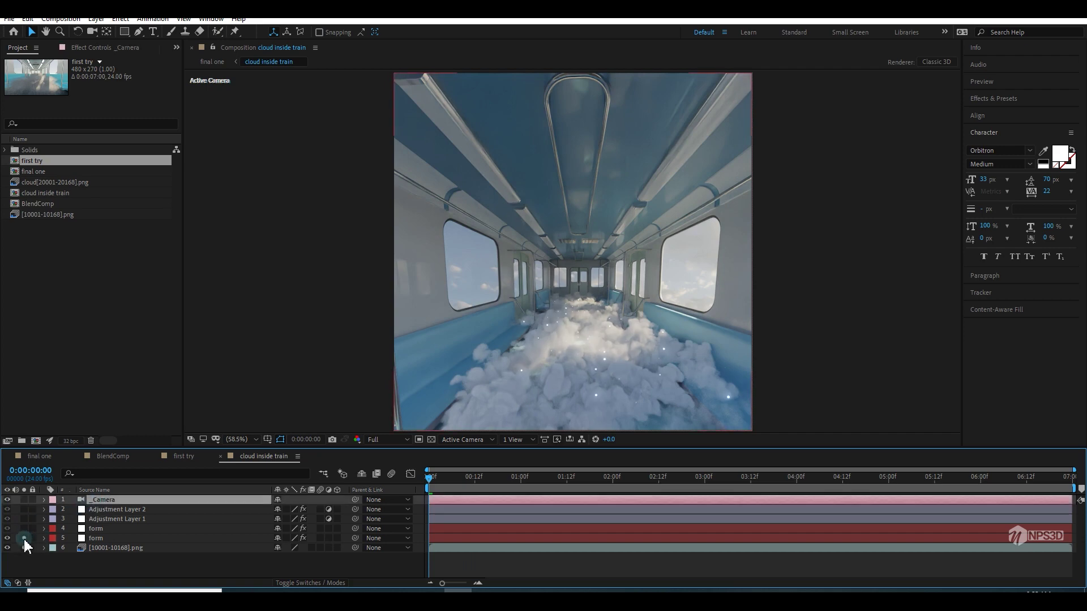
click(124, 538)
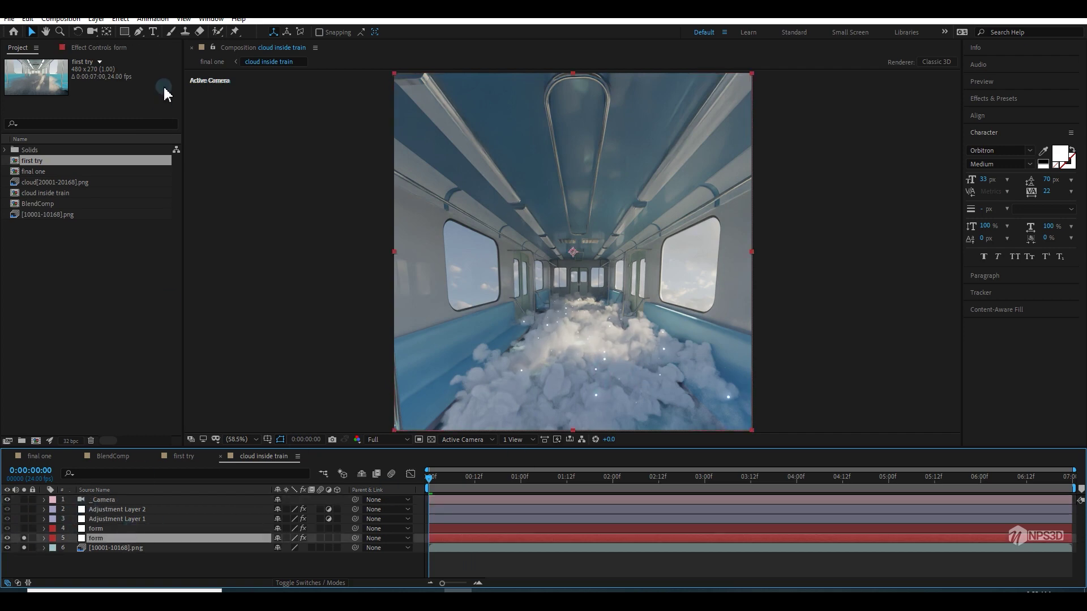
click(107, 47)
click(24, 528)
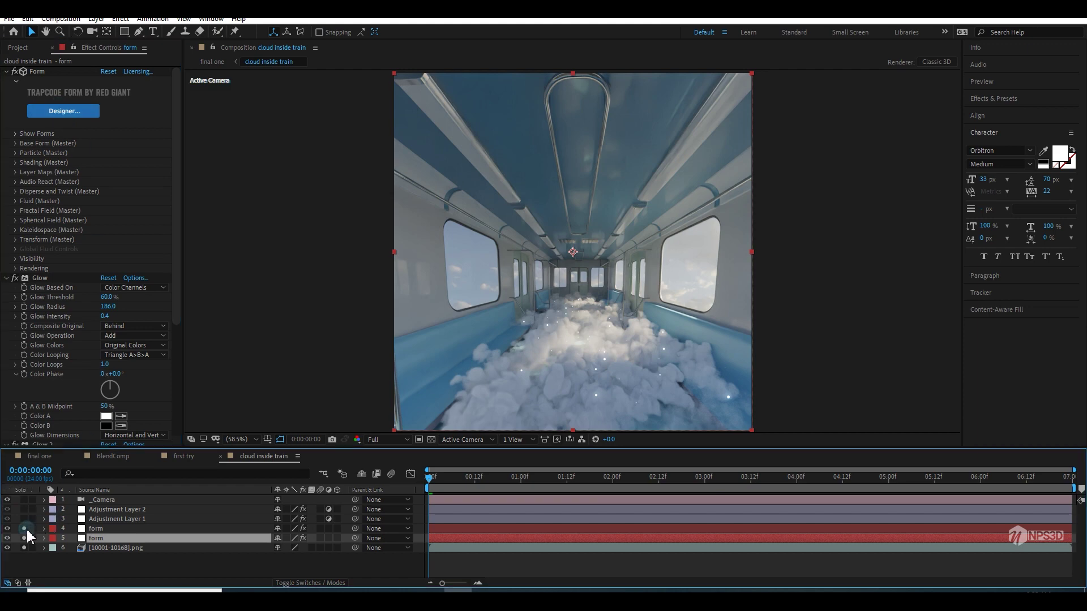
Step: Scrub through the particles, solo the two adjustment layers and the camera as well, and preview the composite
drag(472, 480, 554, 479)
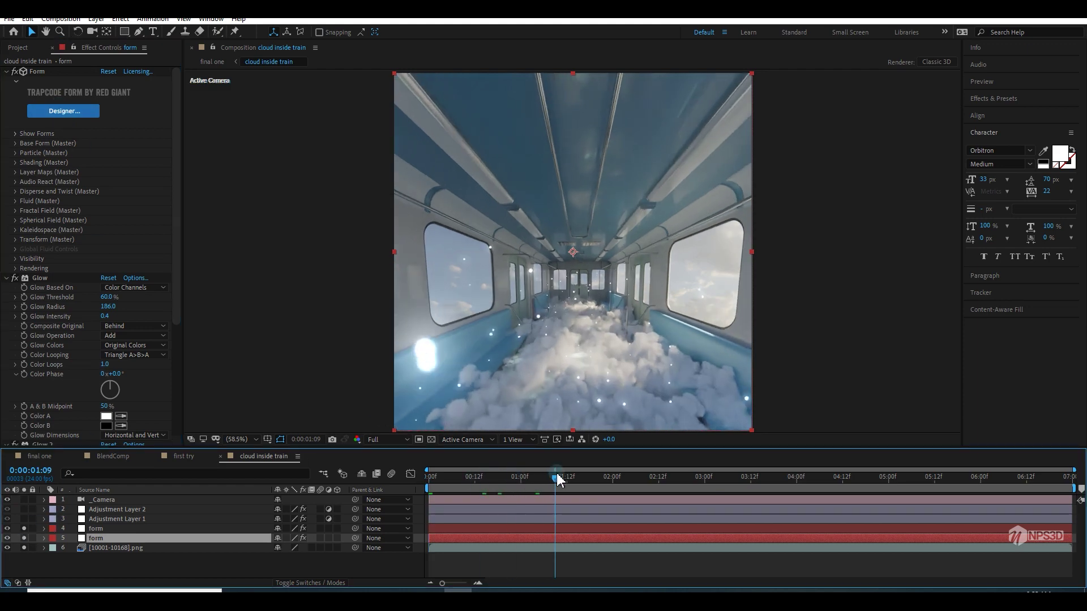
drag(26, 527, 24, 501)
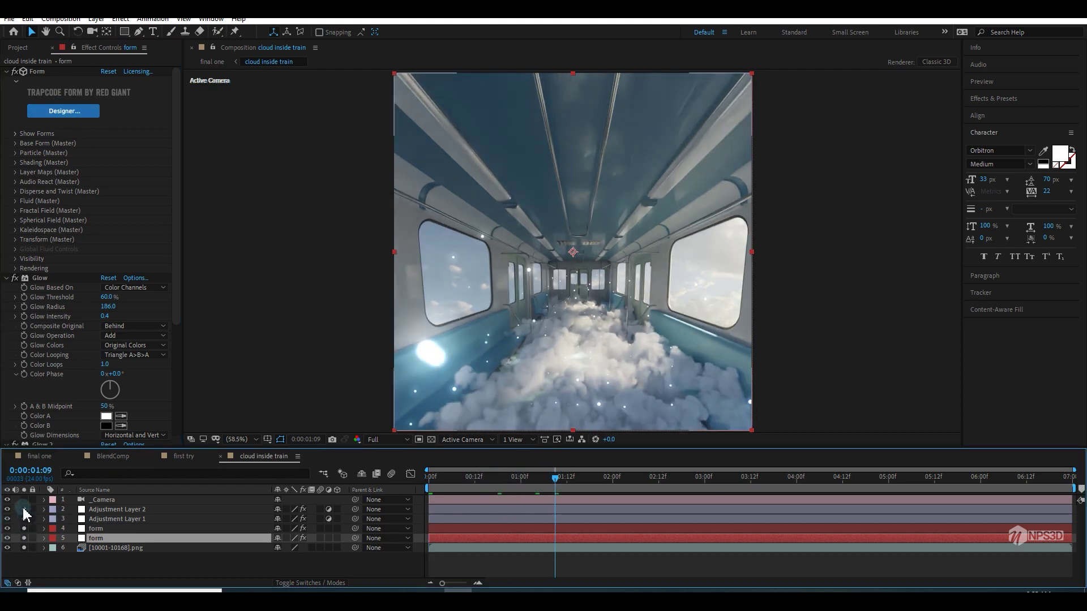
key(space)
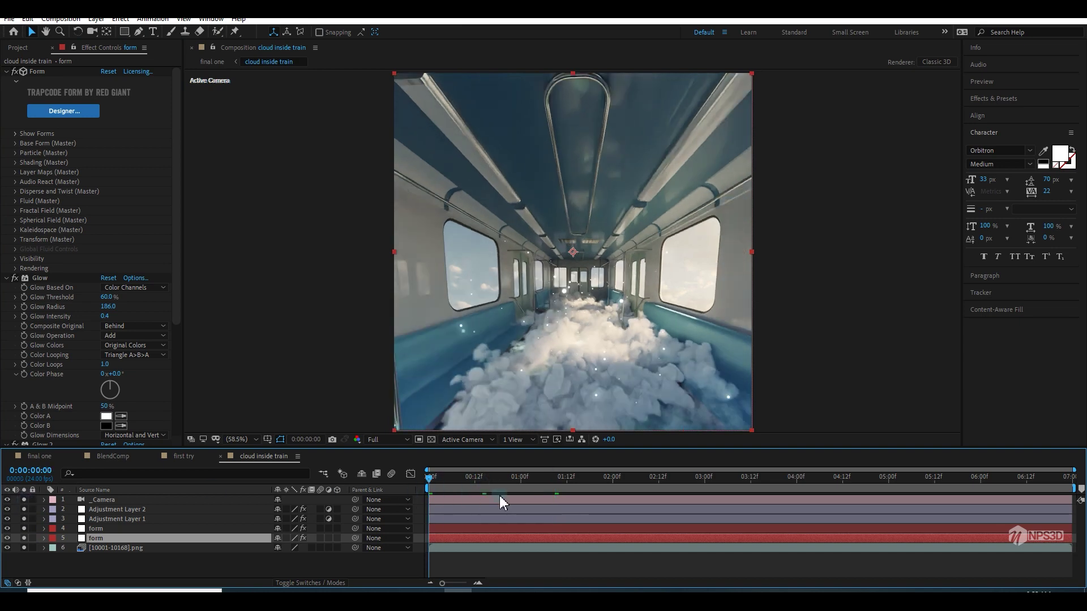